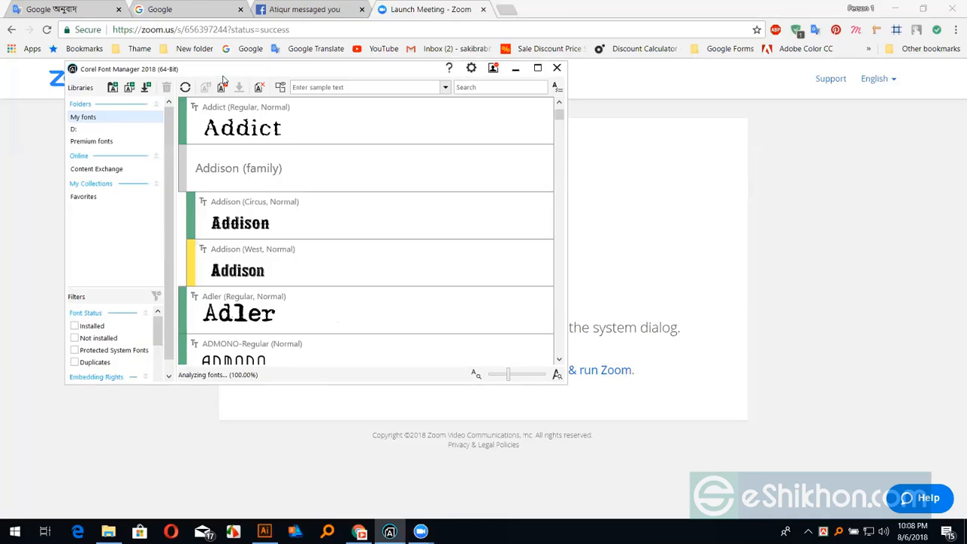
Minimize the font manager, switch to Illustrator and create a new document from the 800 x 600 px preset
drag(240, 76, 519, 145)
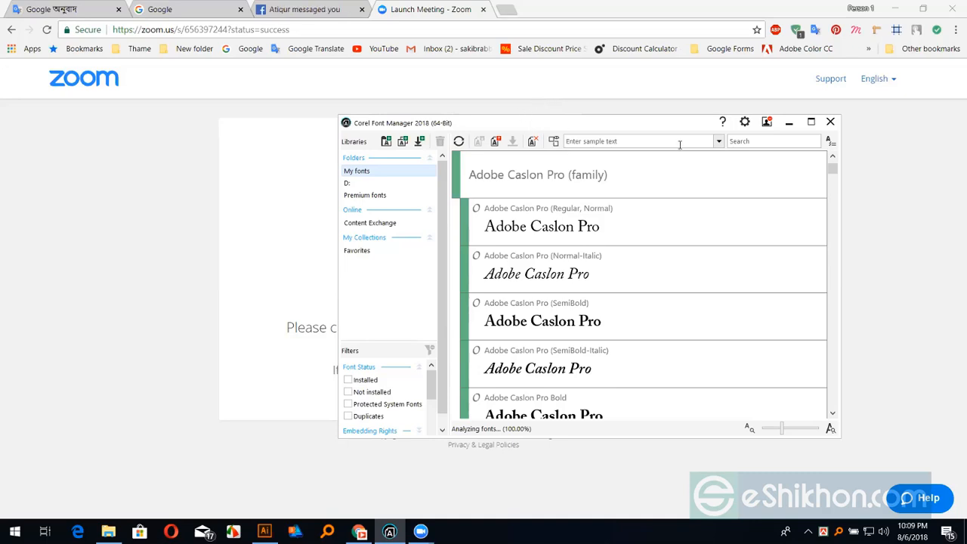
click(788, 122)
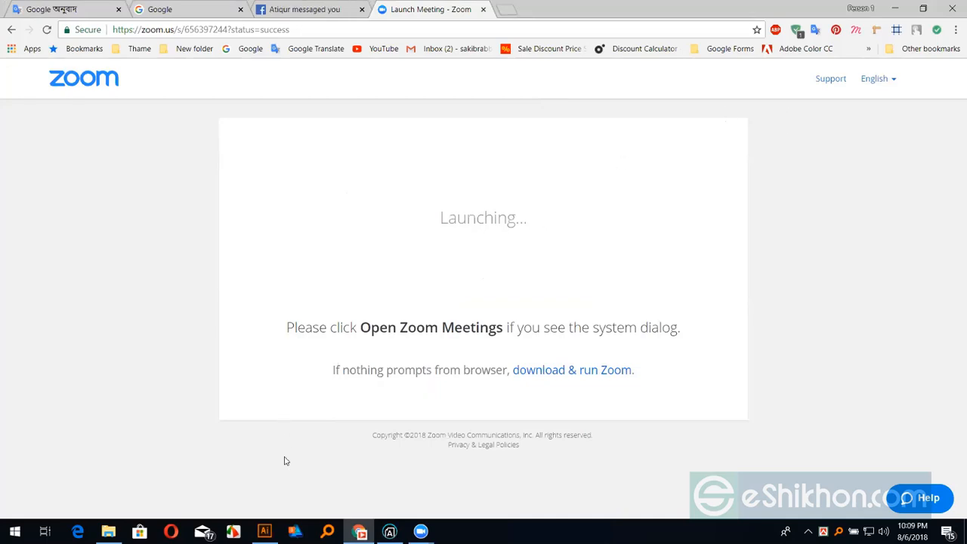
click(264, 531)
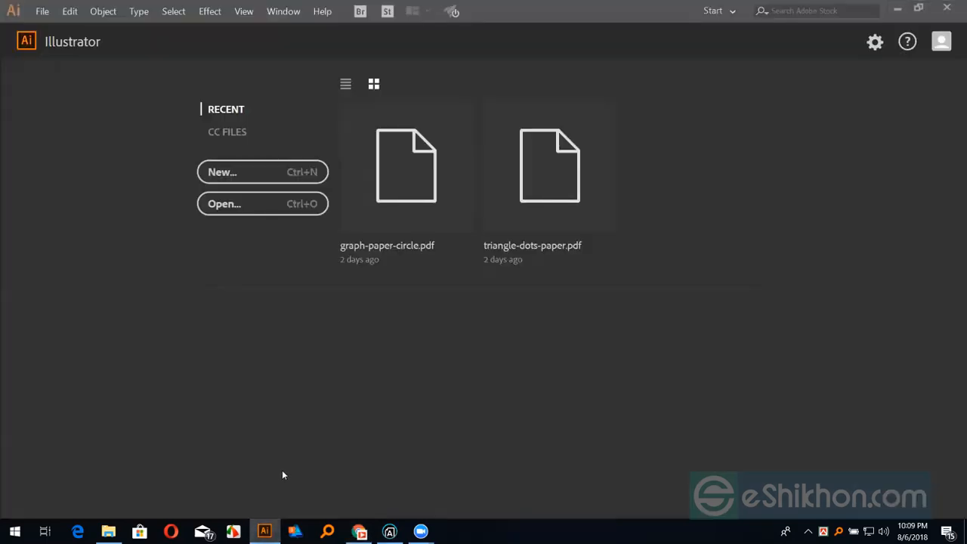
click(268, 174)
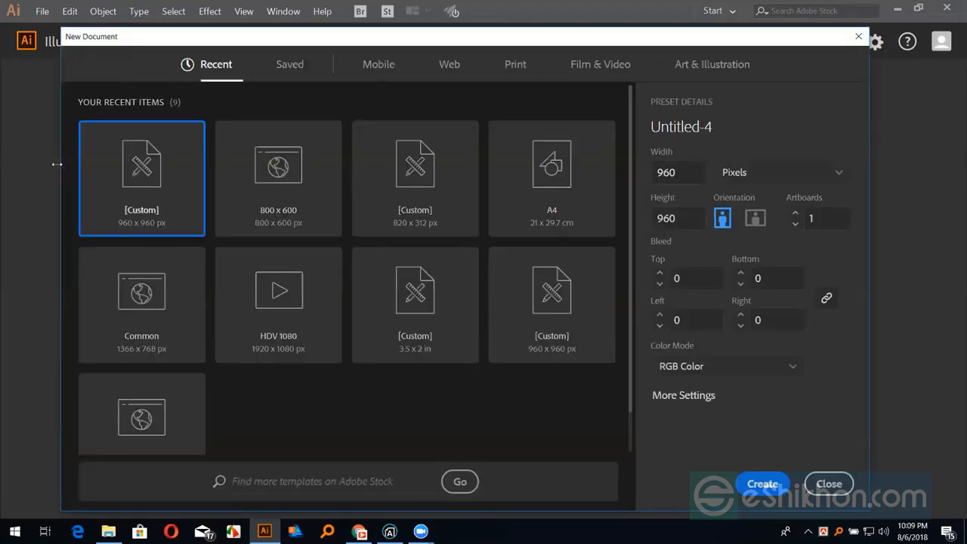
click(249, 183)
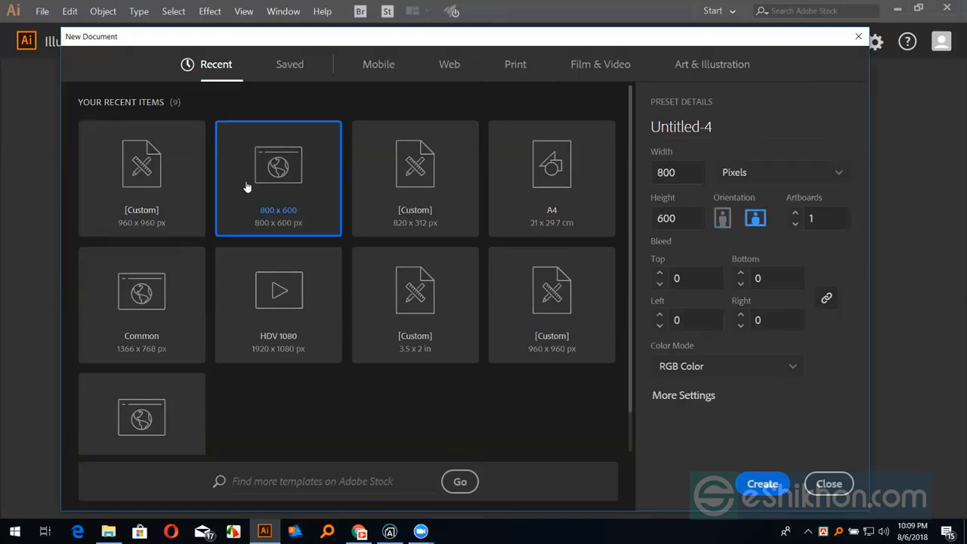
click(759, 485)
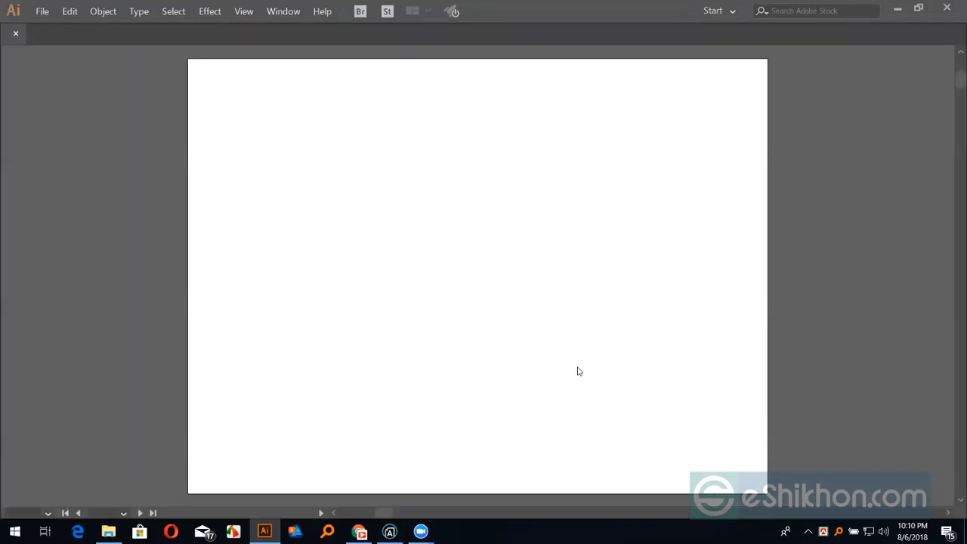
Show the Default set of drawing tools in the workspace
click(290, 16)
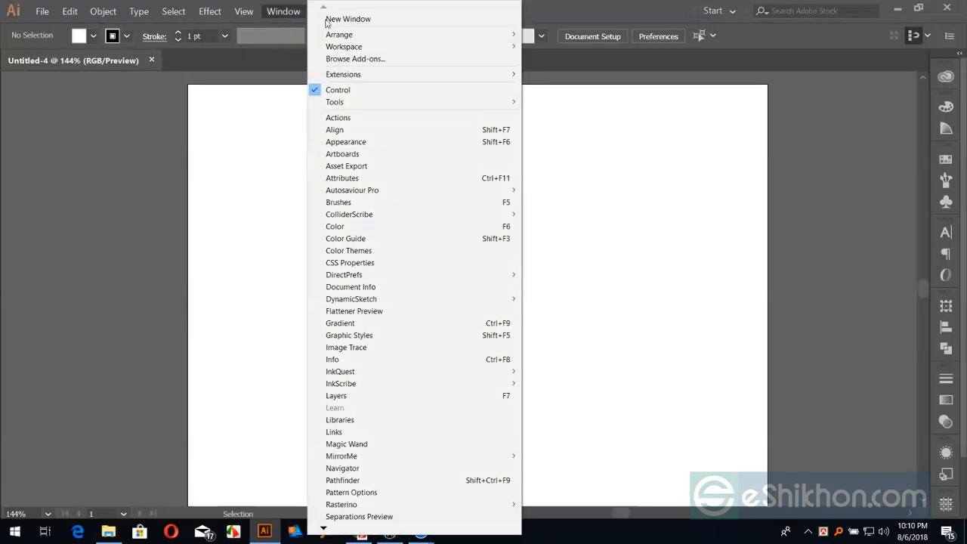
click(900, 37)
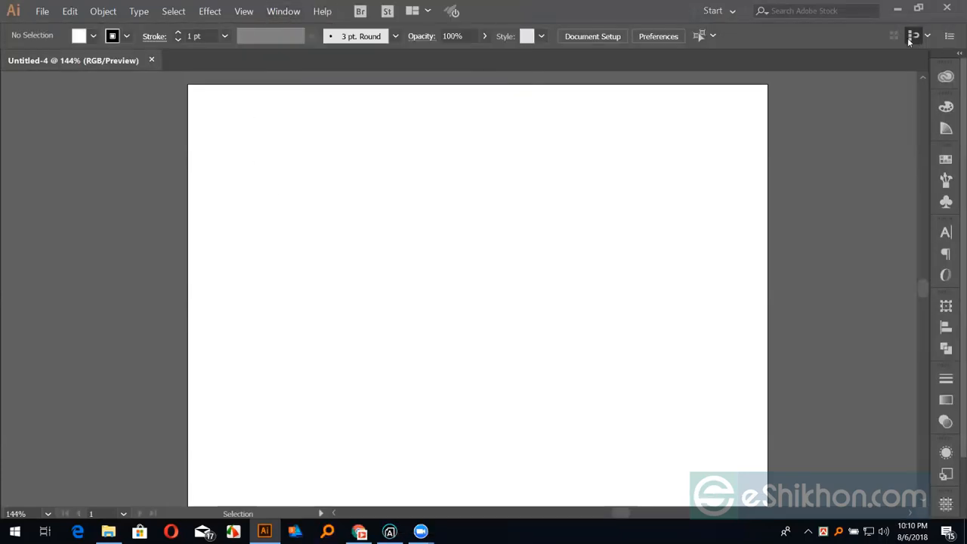
click(284, 11)
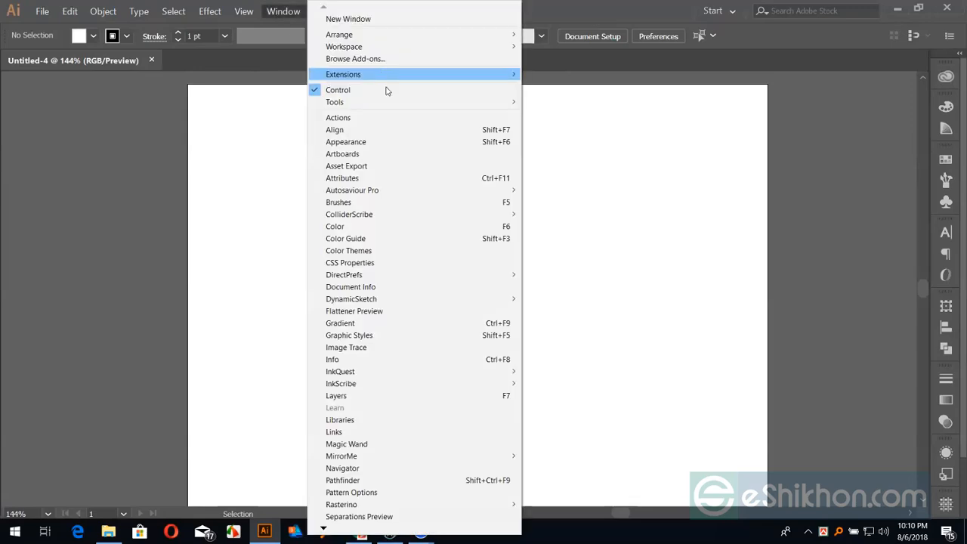
mouse_move(512, 104)
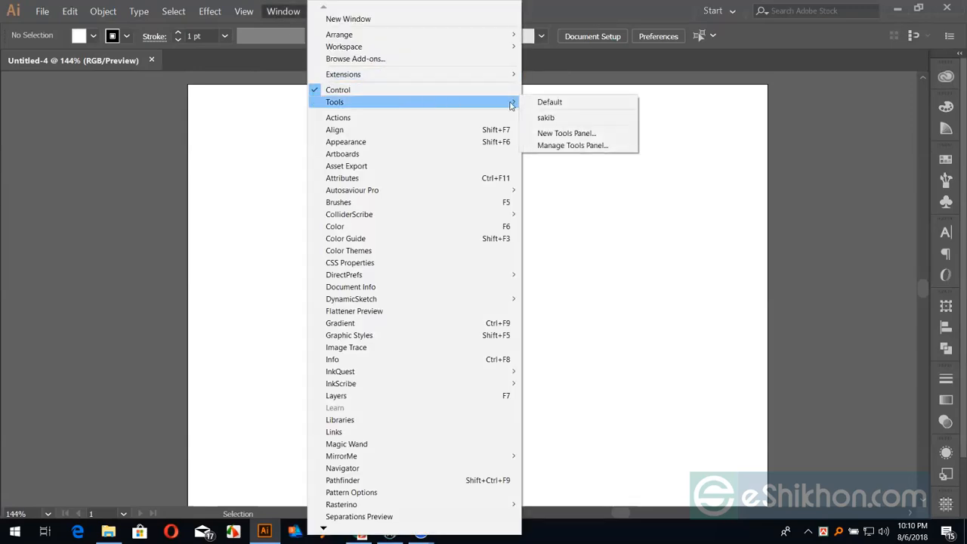
click(548, 102)
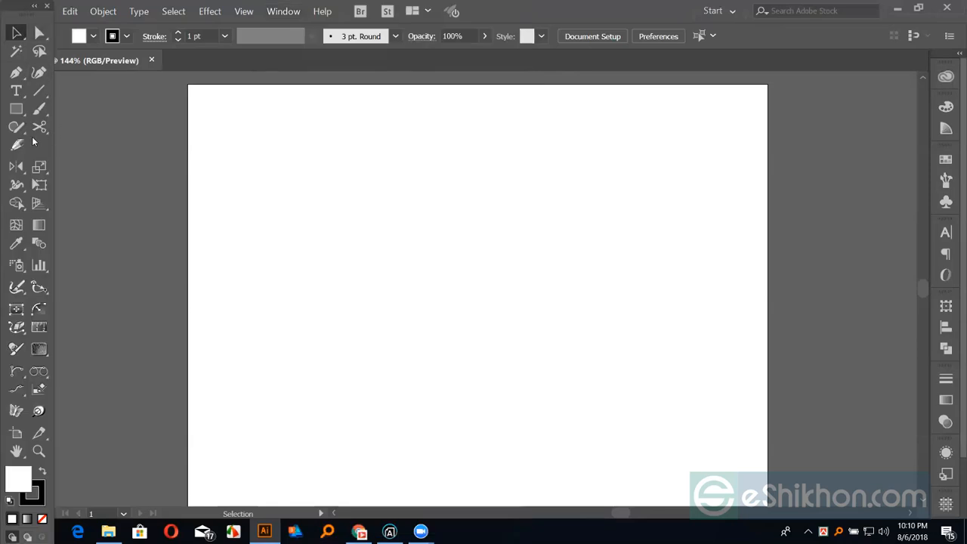
Draw a square from its centre on the upper part of the artboard and swap its fill and stroke colours
click(16, 109)
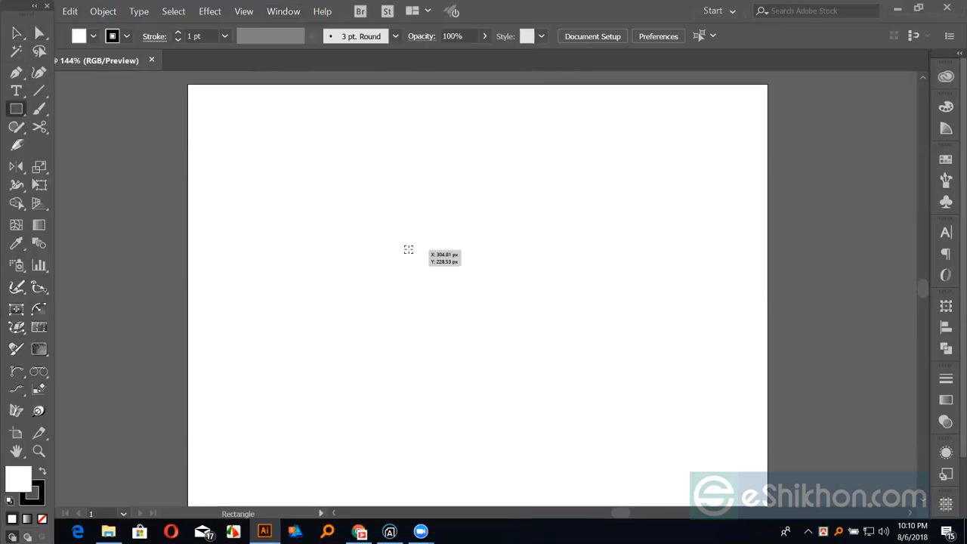
drag(408, 249, 512, 353)
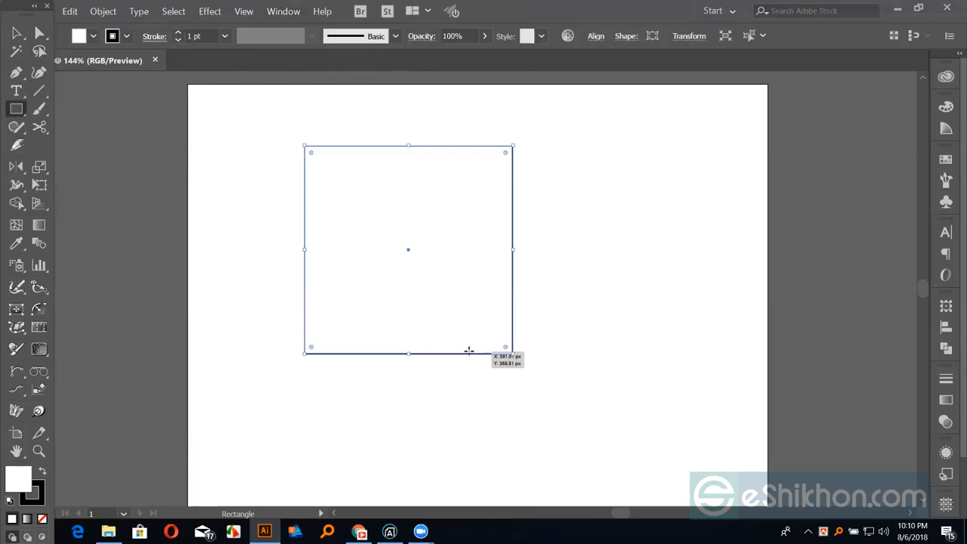
key(shift+x)
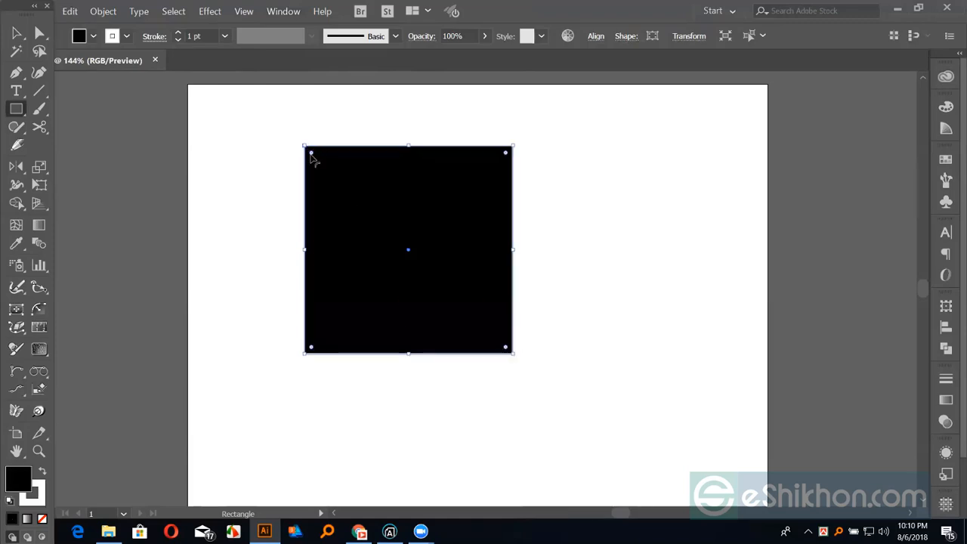
Try rounding the square's two upper corners to the maximum 143.75 px radius and undo the rounding
key(ctrl+equal)
key(ctrl+equal)
key(ctrl+equal)
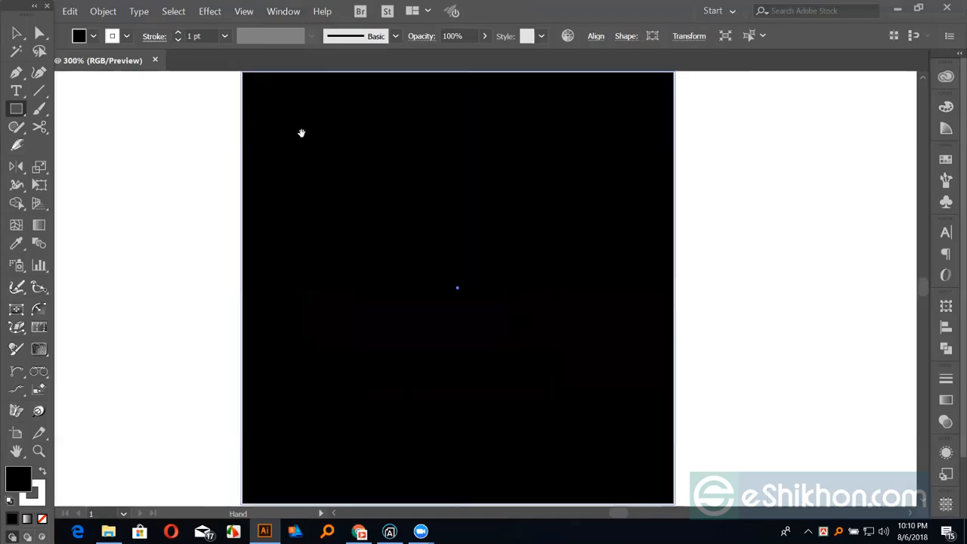
drag(302, 133, 294, 268)
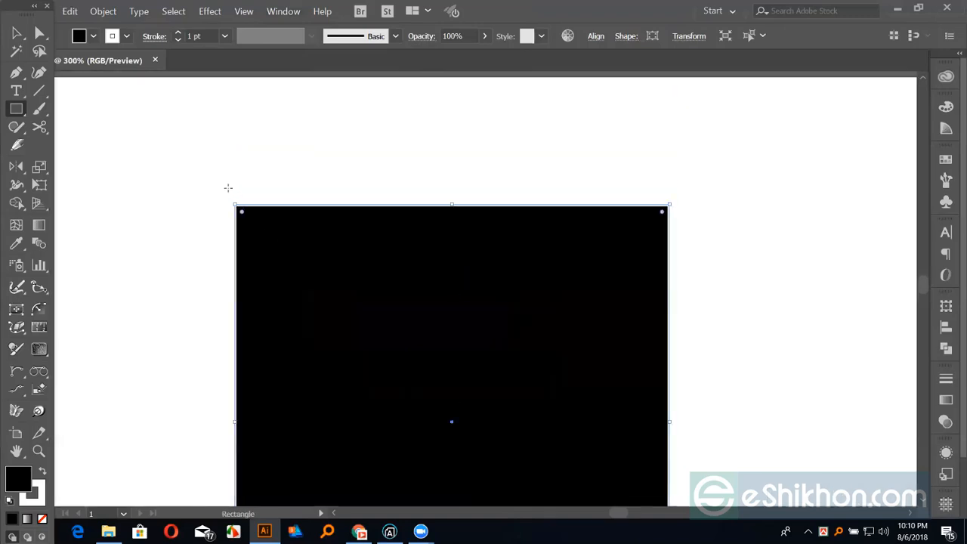
key(a)
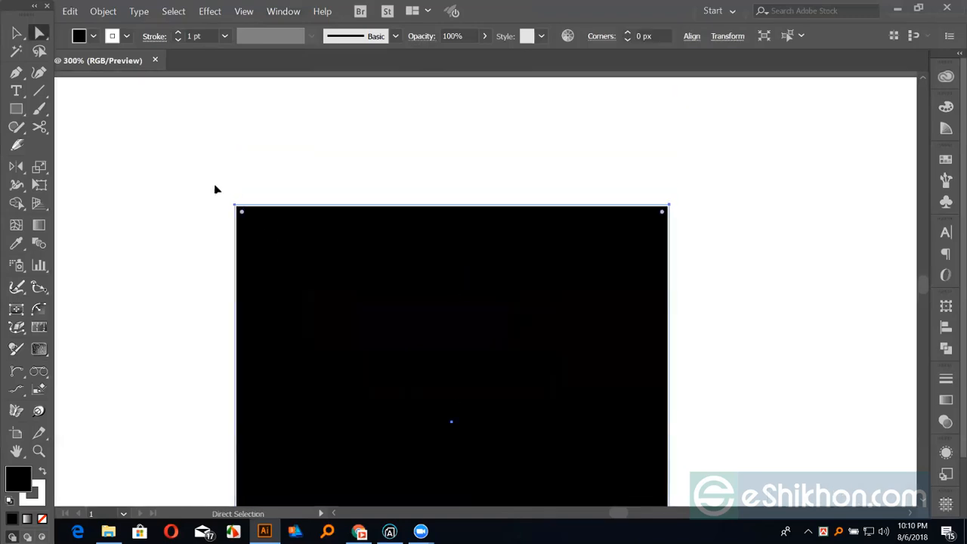
click(607, 280)
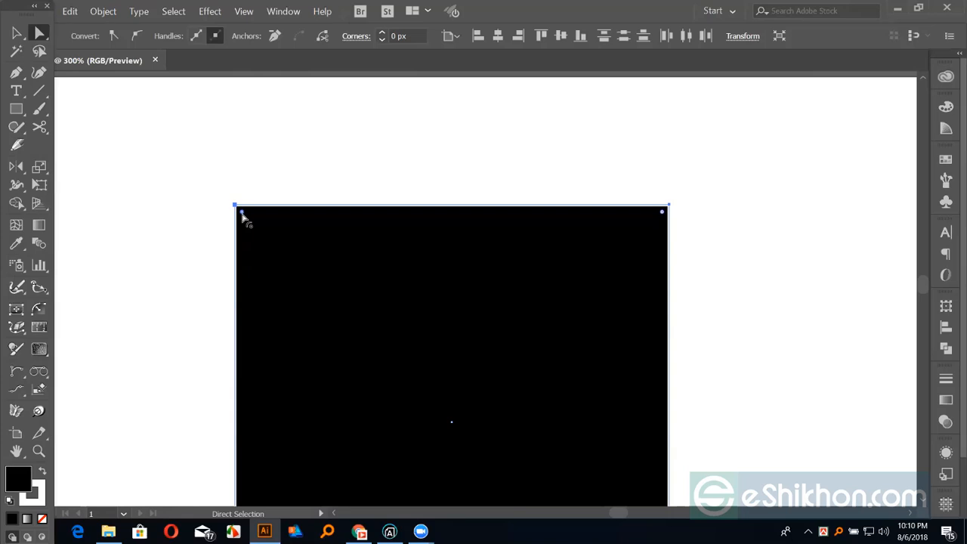
drag(243, 217, 704, 235)
click(185, 151)
drag(242, 213, 470, 421)
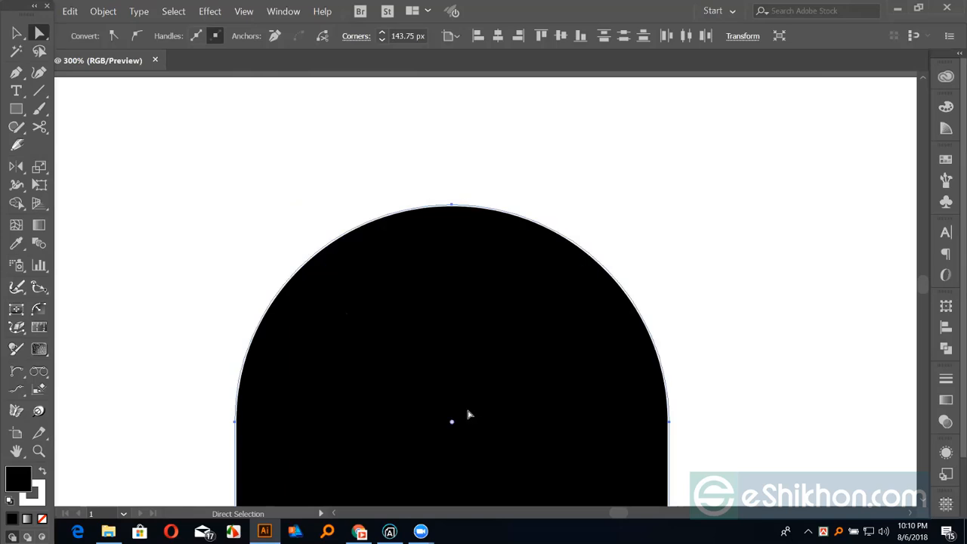
key(ctrl+z)
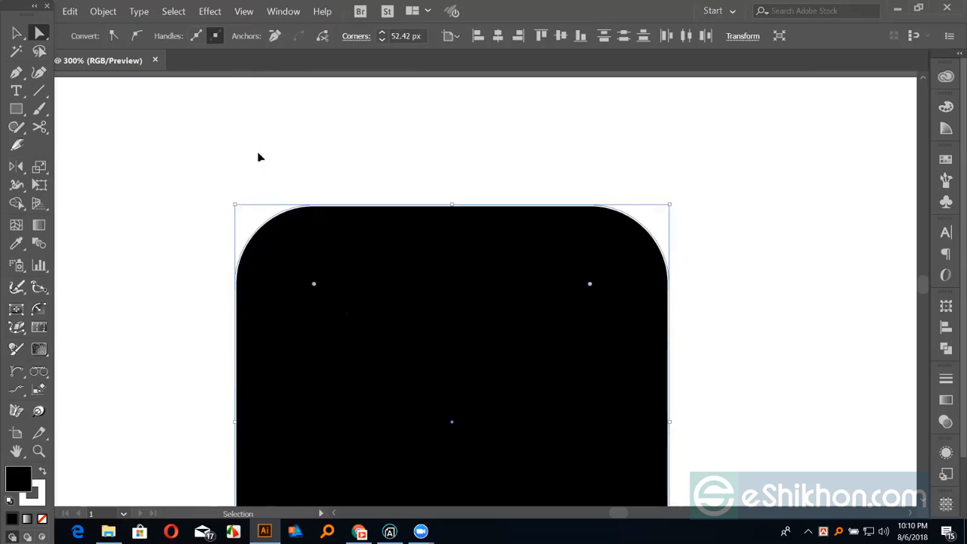
key(ctrl+z)
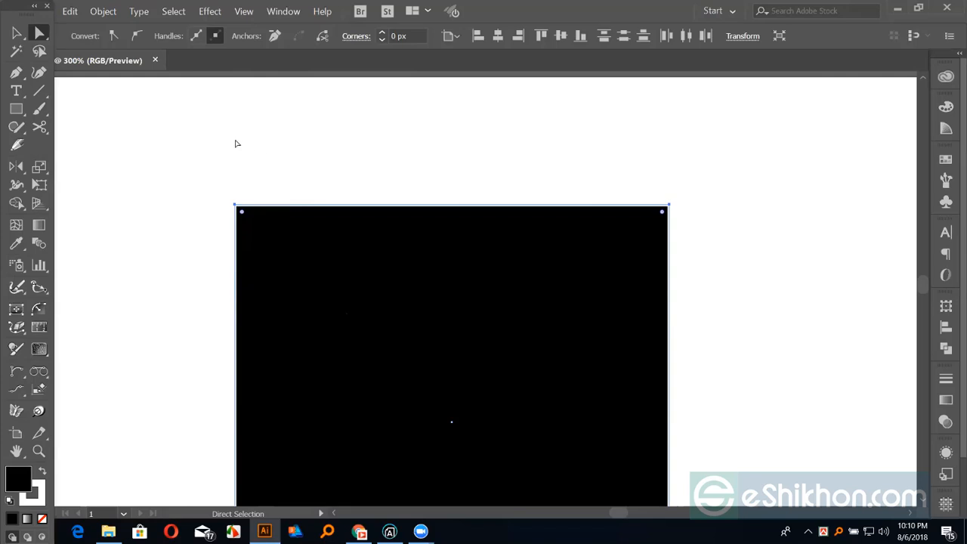
Try reshaping both upper corners of the square again, starting from the upper-right corner, and return to whole-object selection
drag(161, 146, 691, 266)
drag(664, 217, 608, 337)
drag(694, 242, 764, 138)
click(20, 33)
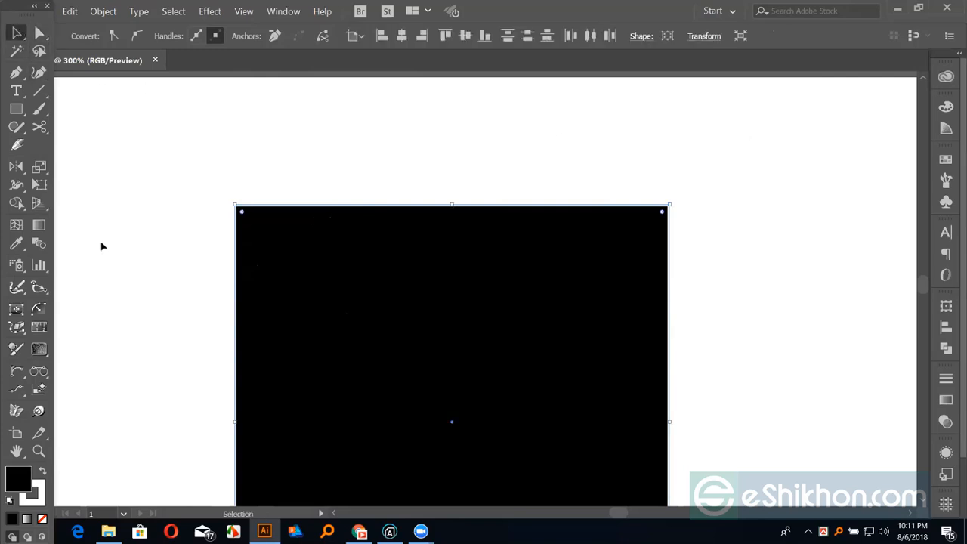
Remove the black square's stroke and delete the square from the artboard
key(x)
key(/)
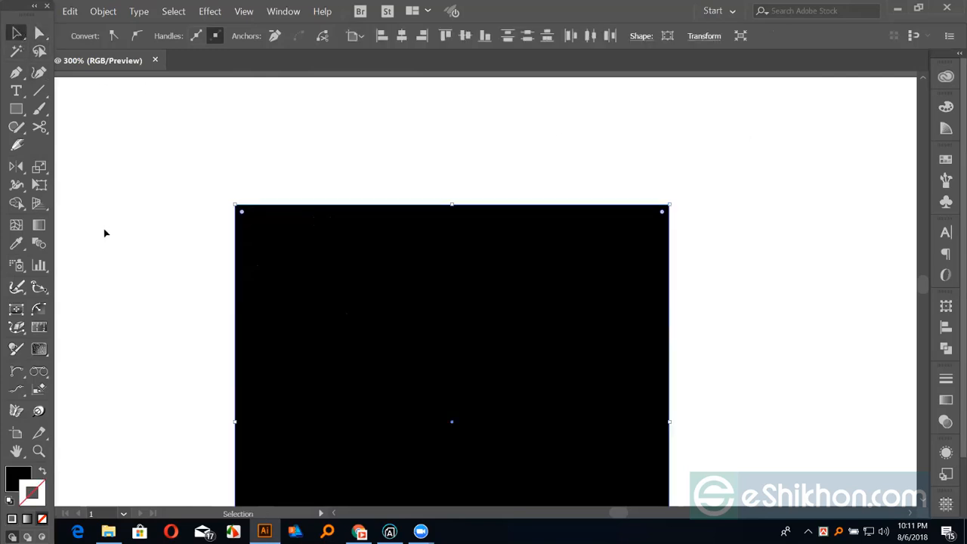
key(a)
key(ctrl+0)
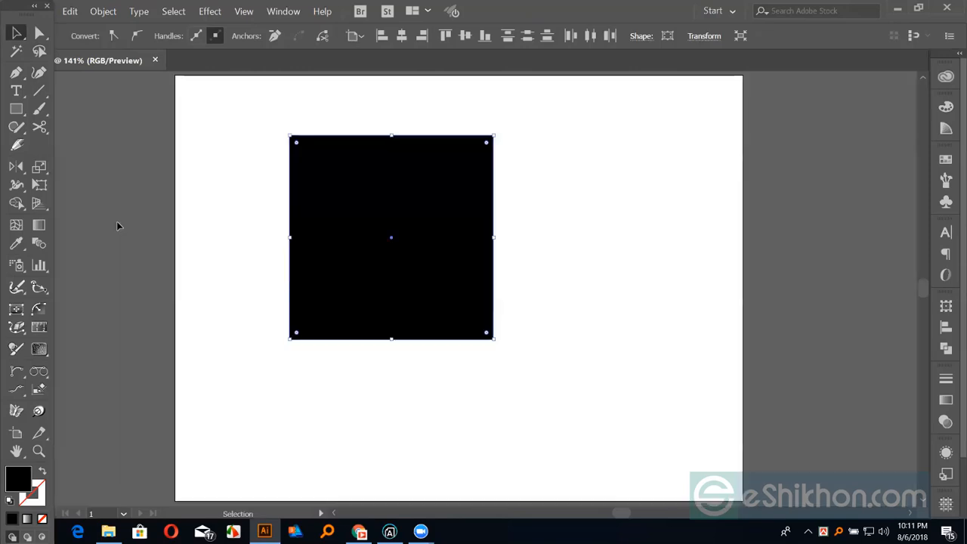
key(Delete)
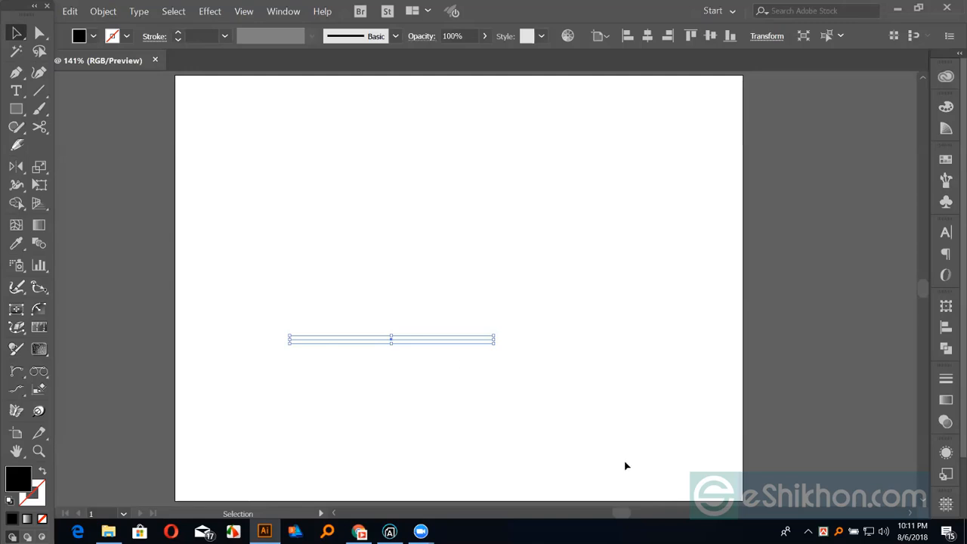
click(617, 433)
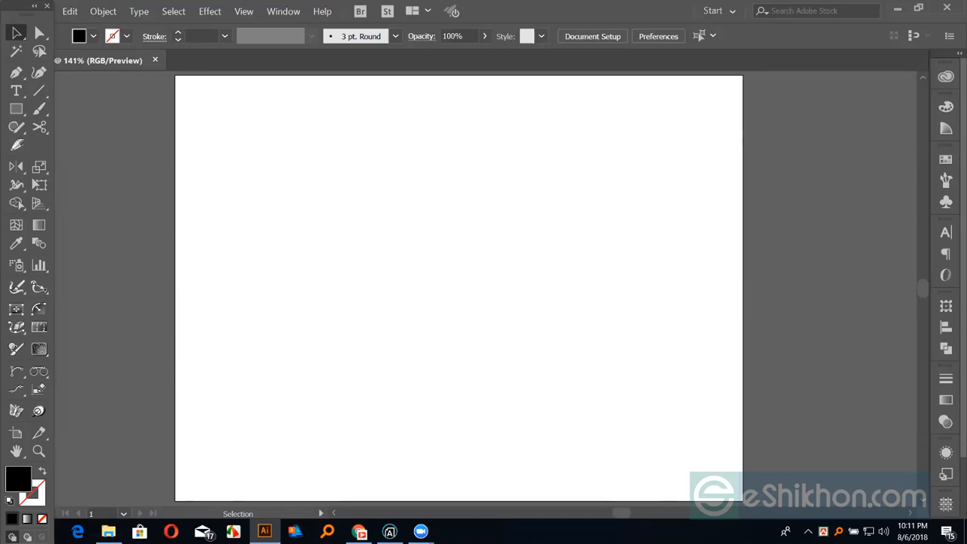
Draw a new square with both upper corners rounded to 128.37 px, a black stroke and no fill
click(17, 110)
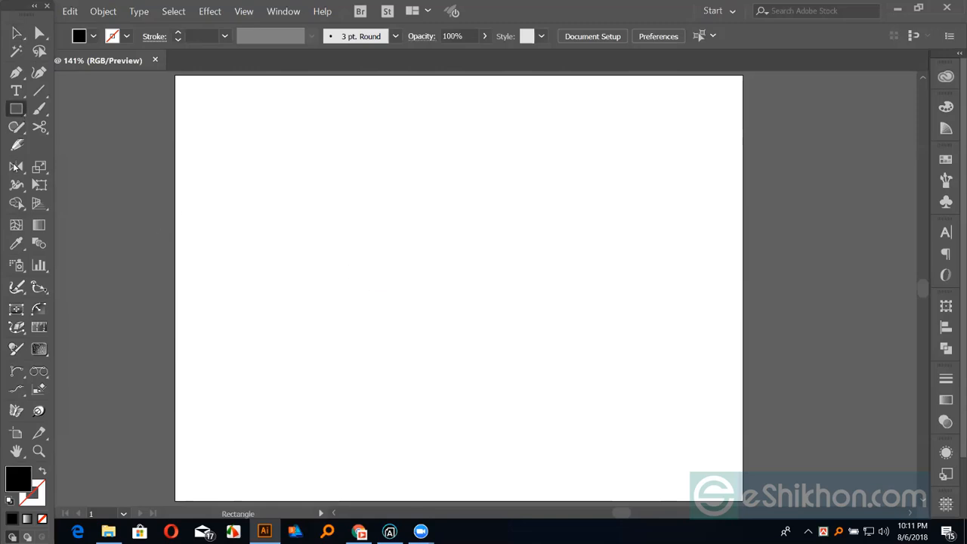
drag(399, 285, 490, 375)
key(a)
drag(286, 165, 495, 254)
drag(482, 202, 399, 276)
key(shift+x)
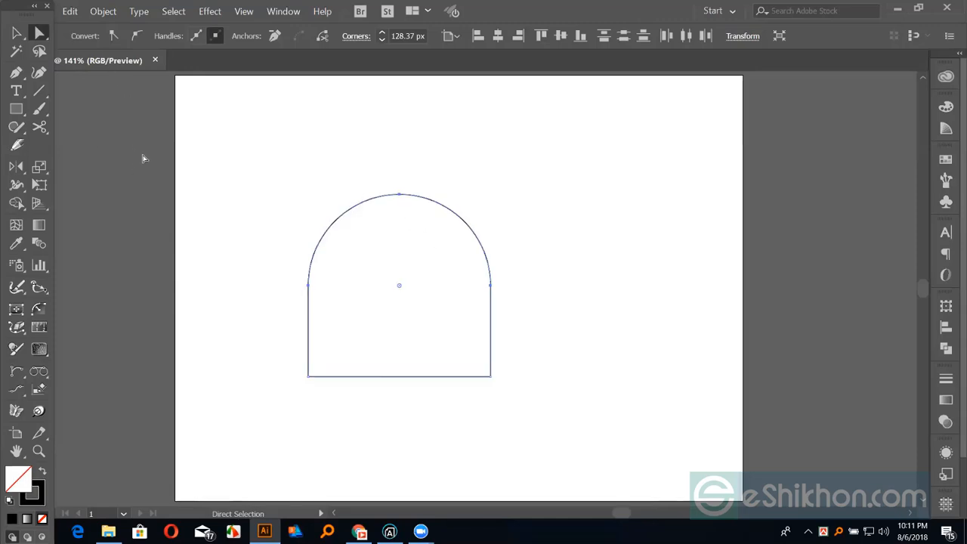
Turn off Scale Corners in the General preferences and apply the change
click(16, 34)
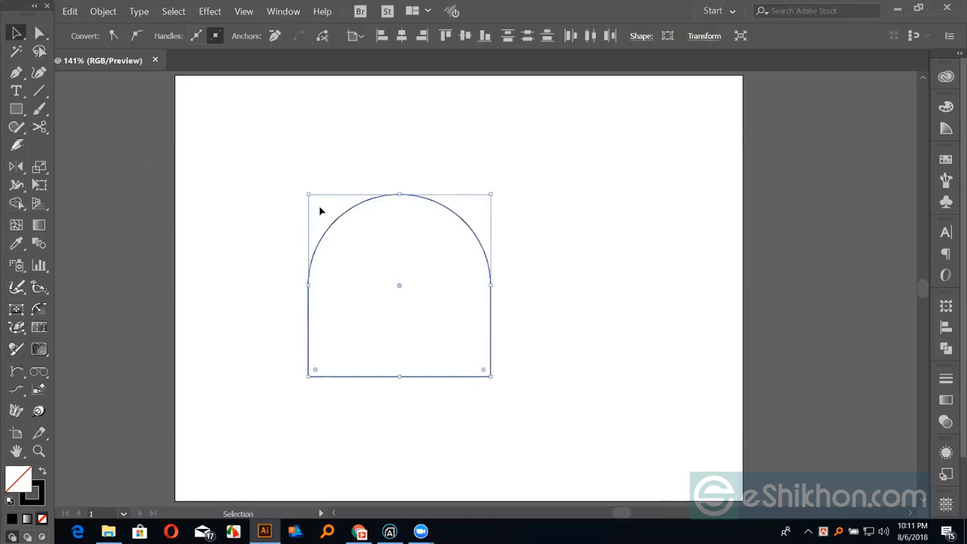
key(a)
key(ctrl+k)
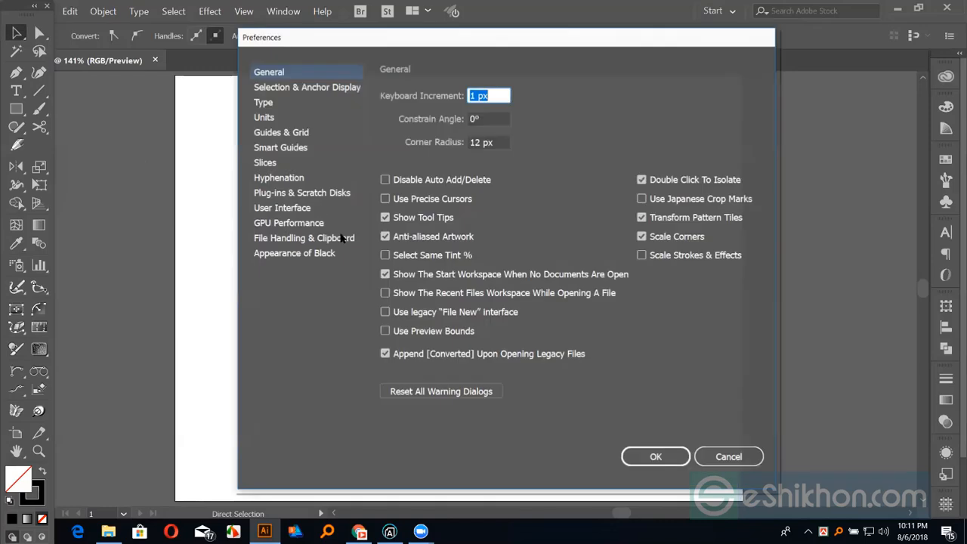
click(643, 238)
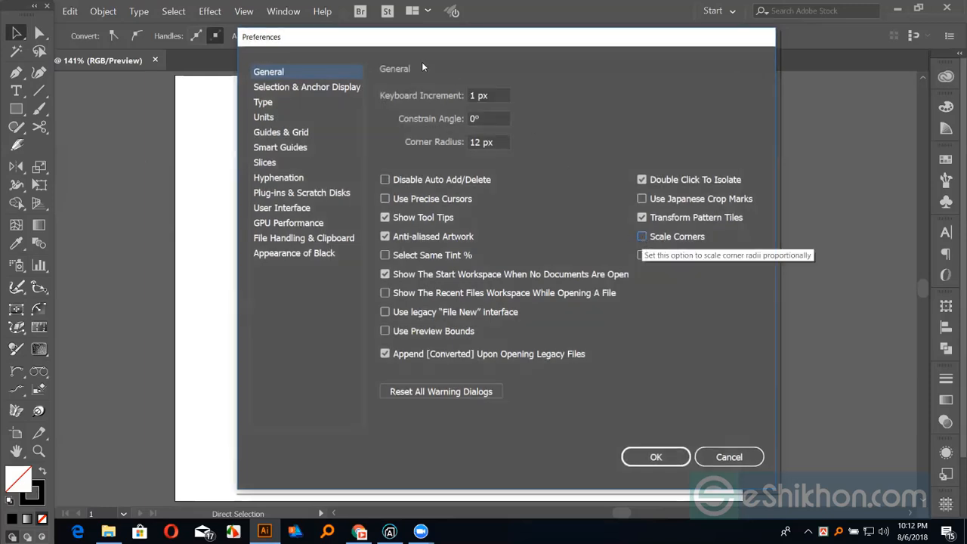
click(714, 456)
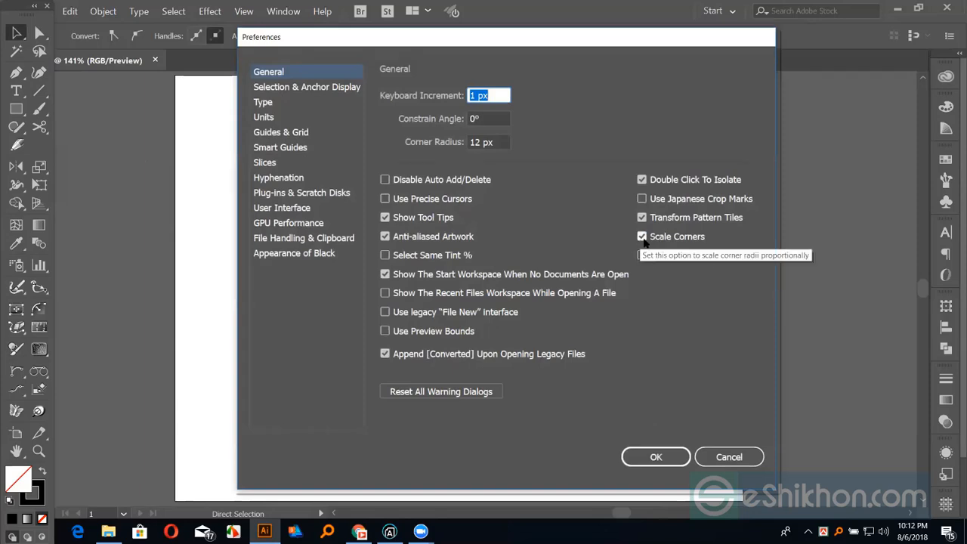
click(642, 237)
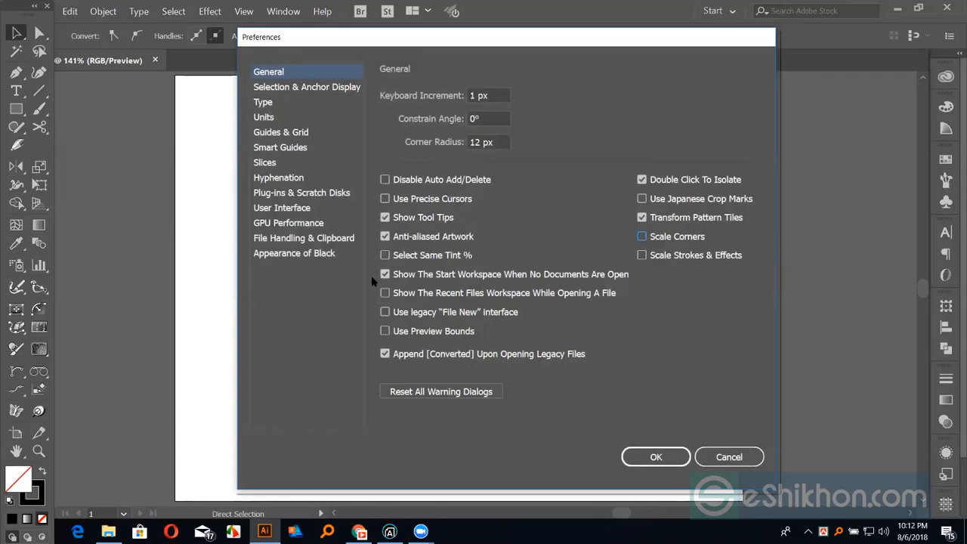
click(655, 457)
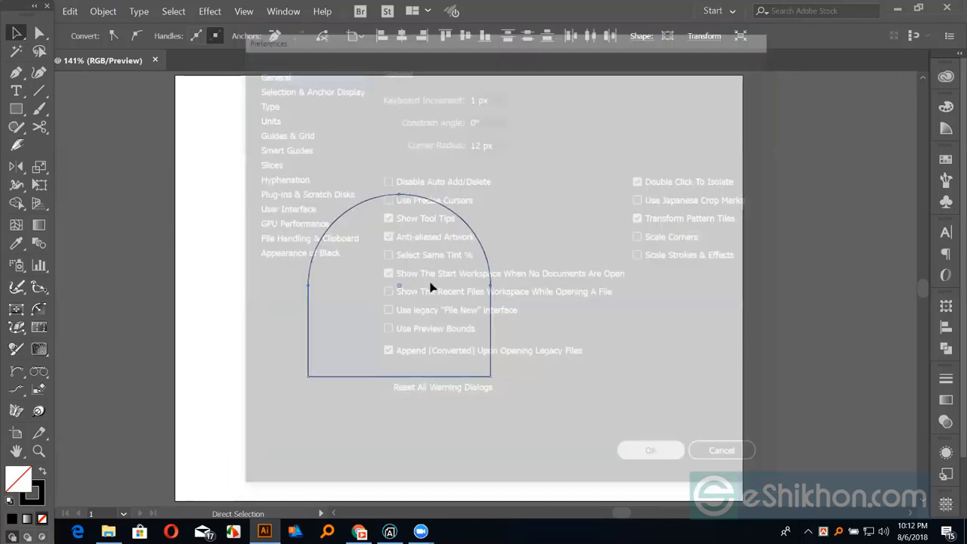
Enlarge the arch shape proportionally from its centre so it fills most of the artboard's height
drag(491, 194, 616, 122)
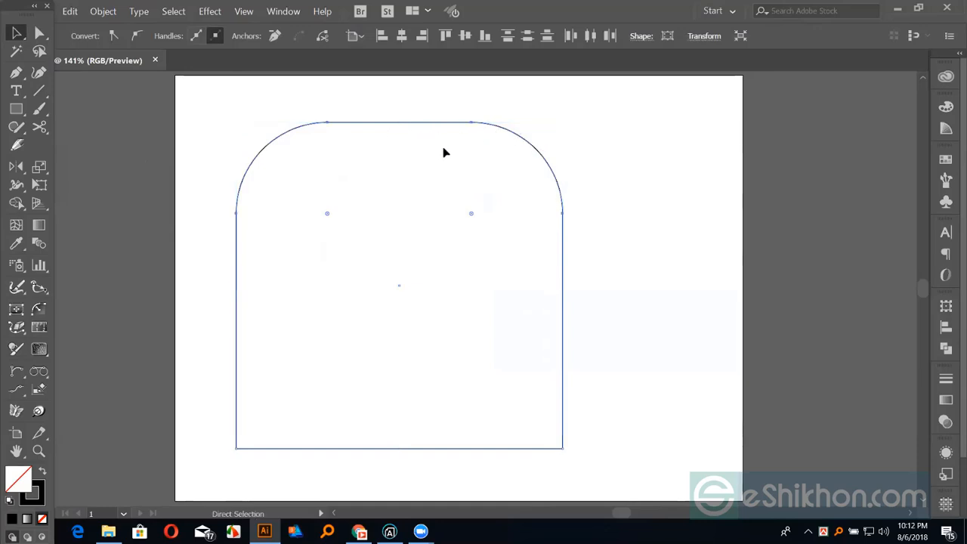
Undo the arch's enlargement and convert it to a plain path with the Shape Builder tool
key(ctrl+z)
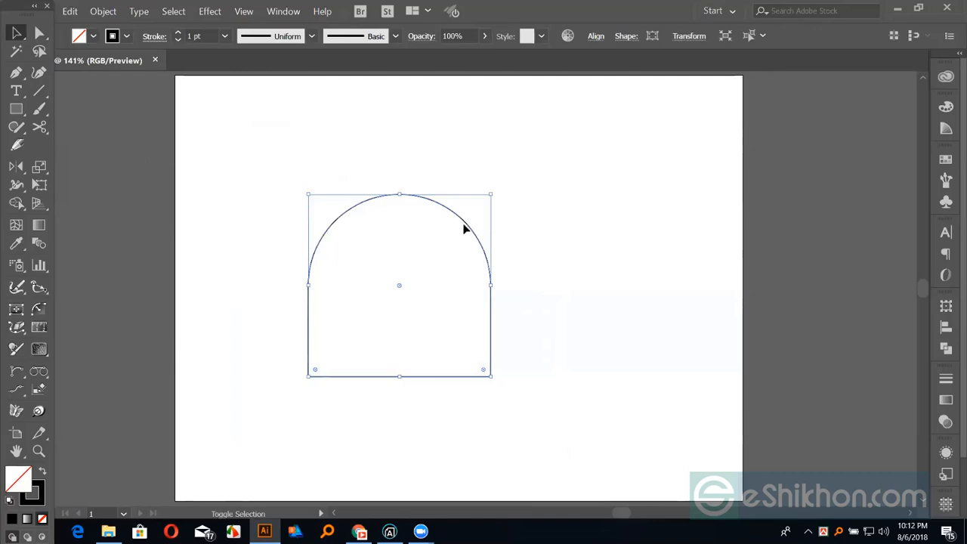
key(shift+m)
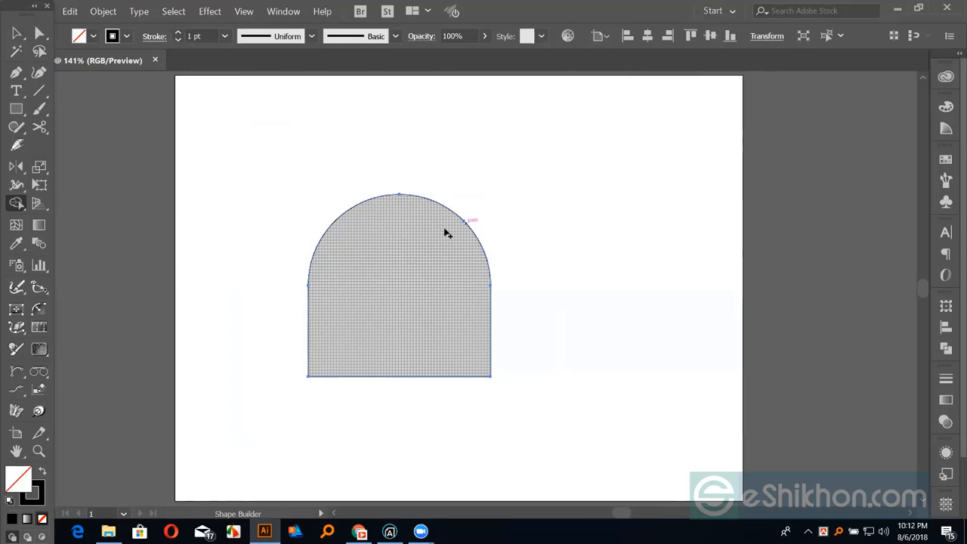
key(v)
Try enlarging the arch proportionally from its centre to nearly fill the artboard's height
drag(490, 194, 652, 95)
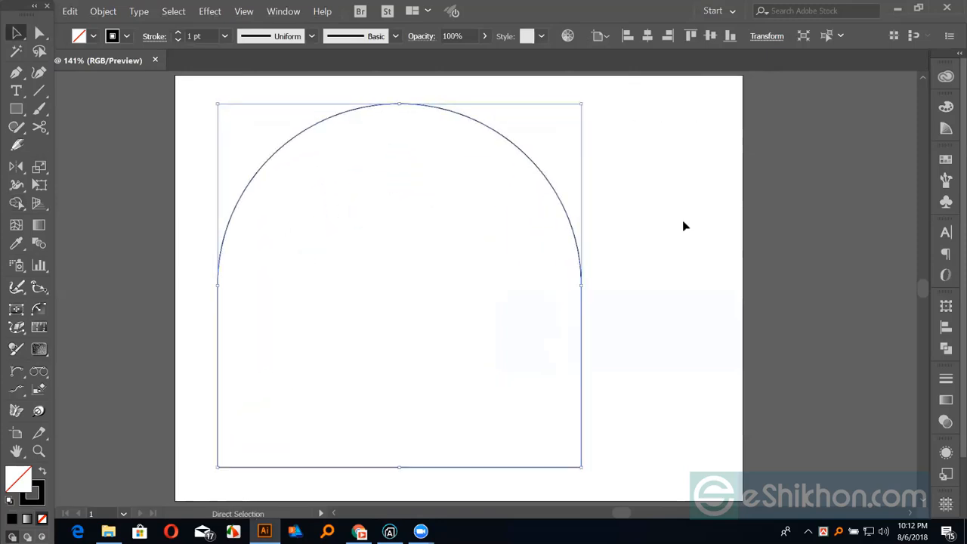
key(ctrl+z)
key(a)
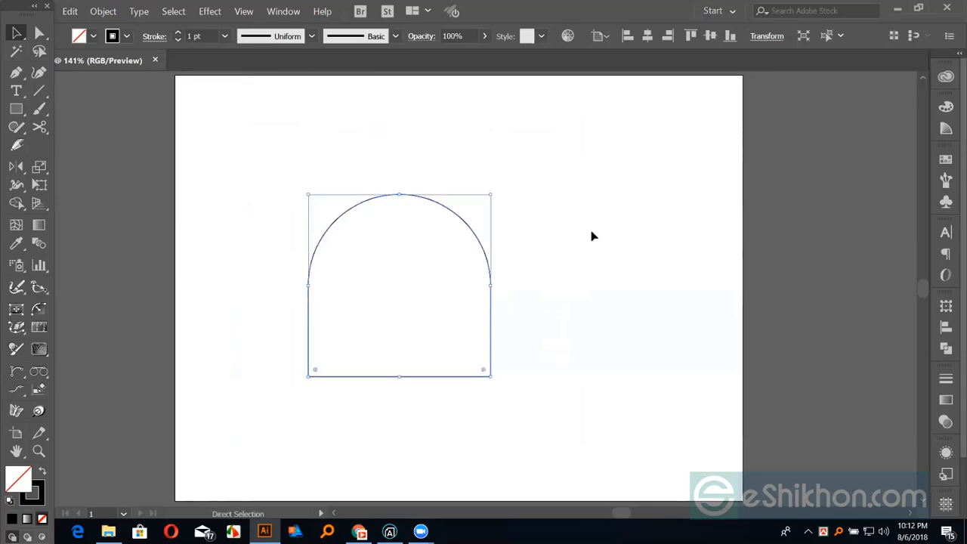
Turn on Scale Corners in the General preferences and apply the change
key(ctrl+k)
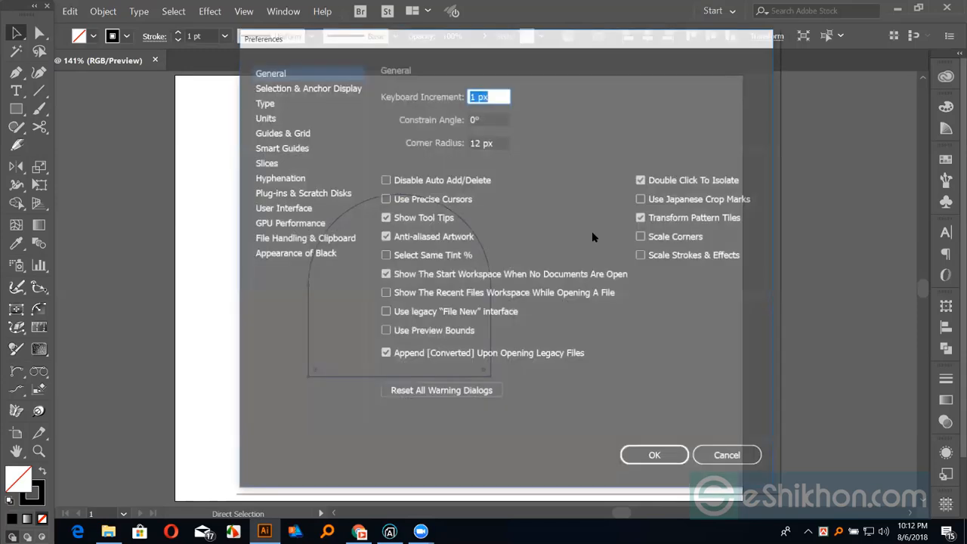
click(641, 236)
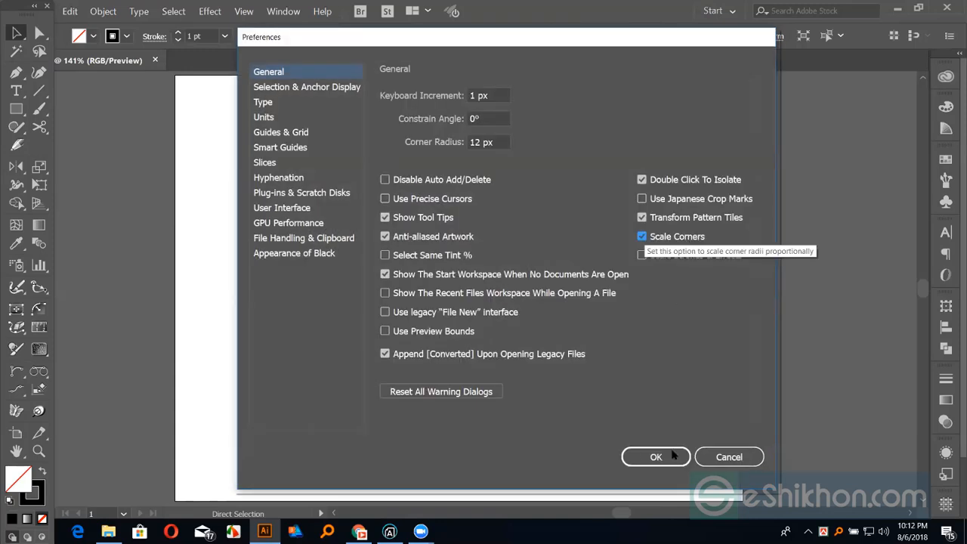
click(674, 455)
Select the arch shape and convert it into a guide
click(15, 34)
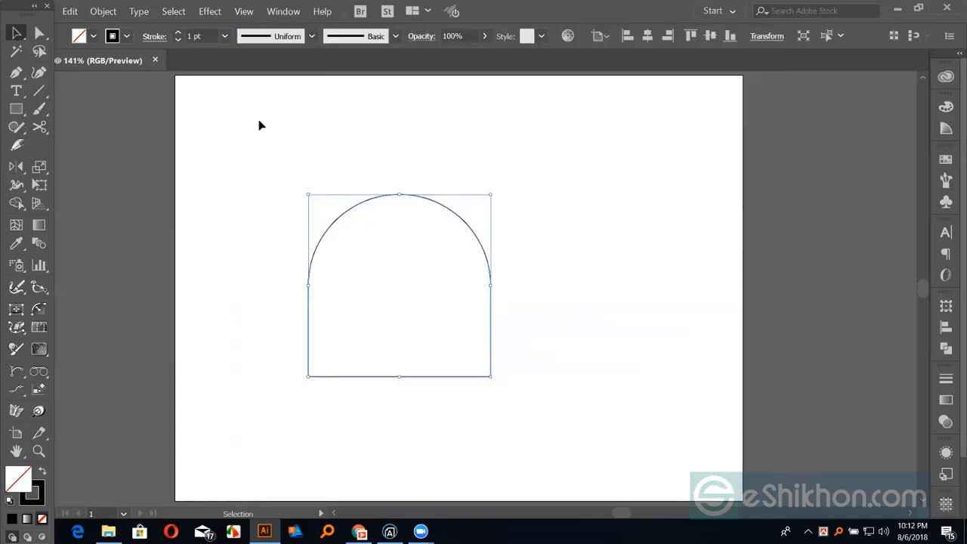
drag(210, 136, 594, 371)
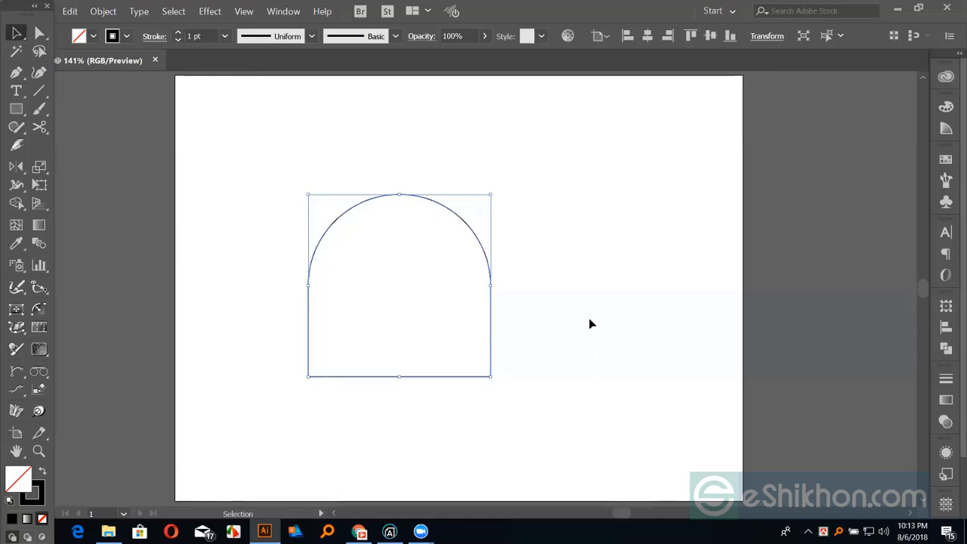
click(320, 177)
drag(320, 177, 475, 278)
click(475, 276)
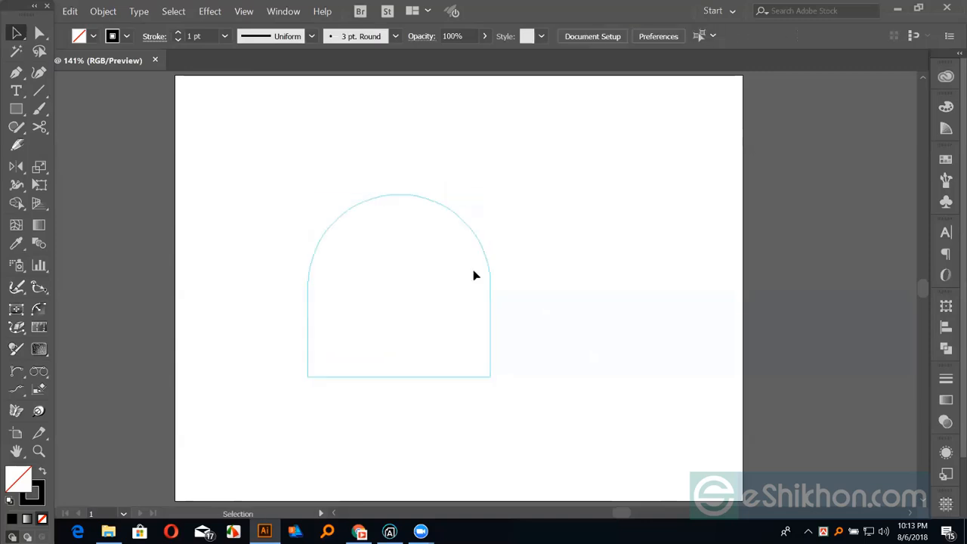
Unlock the guides and move the arch guide to the right side of the artboard
drag(315, 167, 446, 234)
right_click(405, 197)
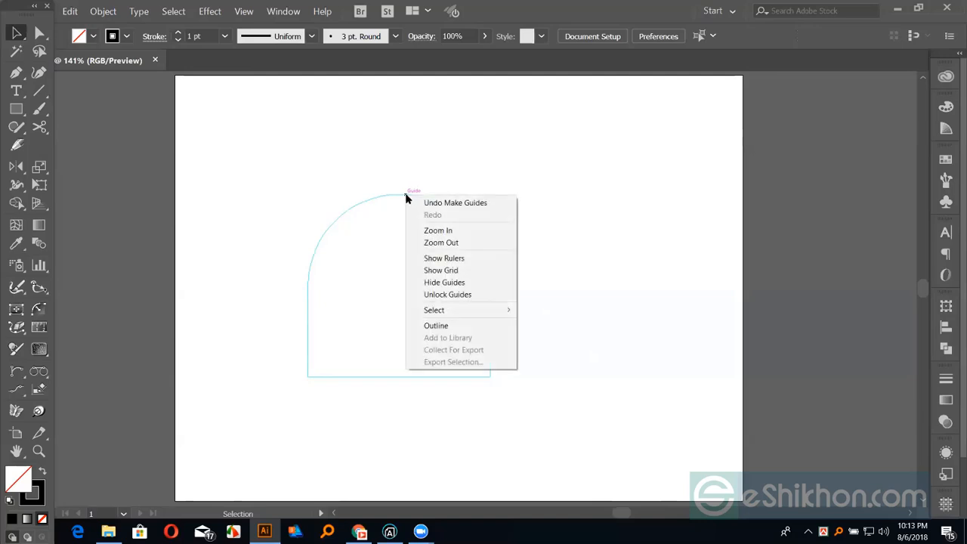
click(447, 297)
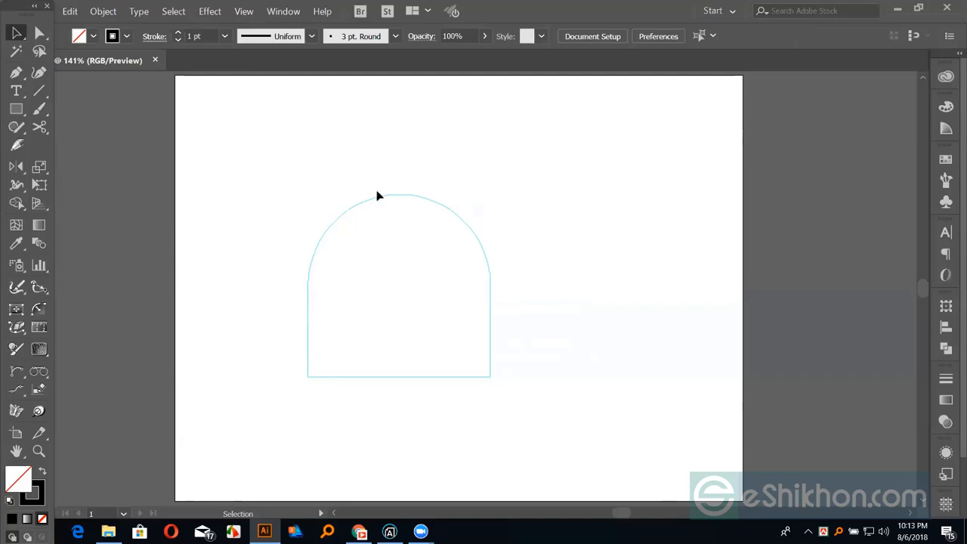
click(378, 195)
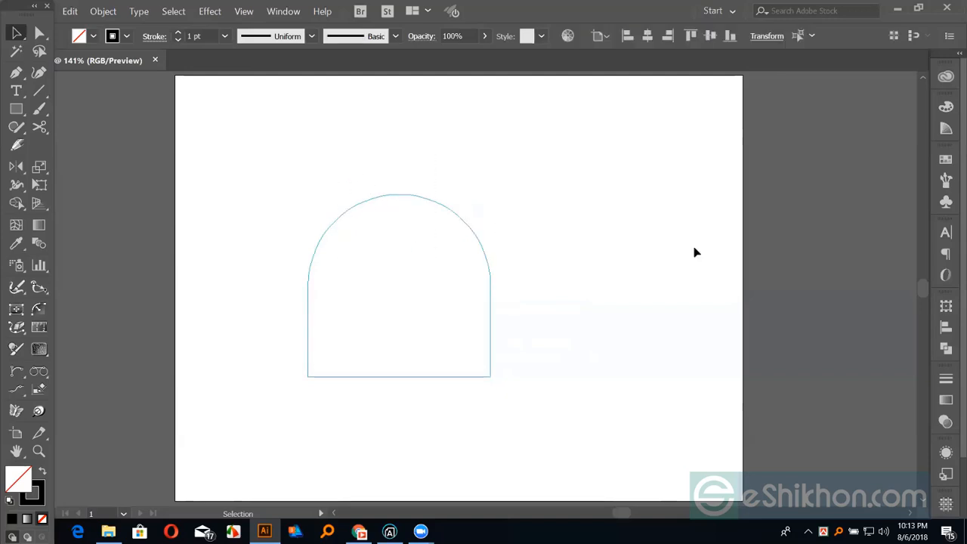
drag(461, 220, 695, 247)
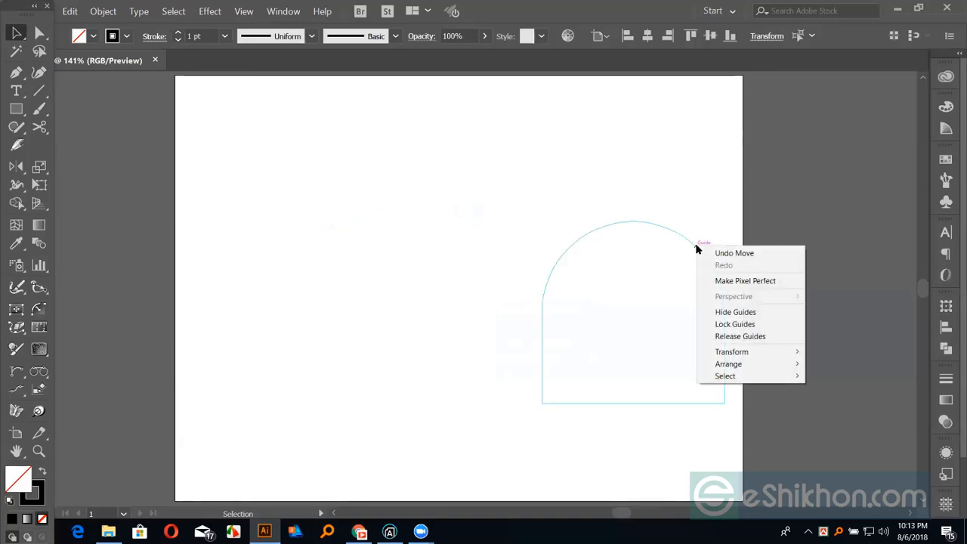
Release the arch guide into a regular path and move it back near the artboard's centre
right_click(690, 246)
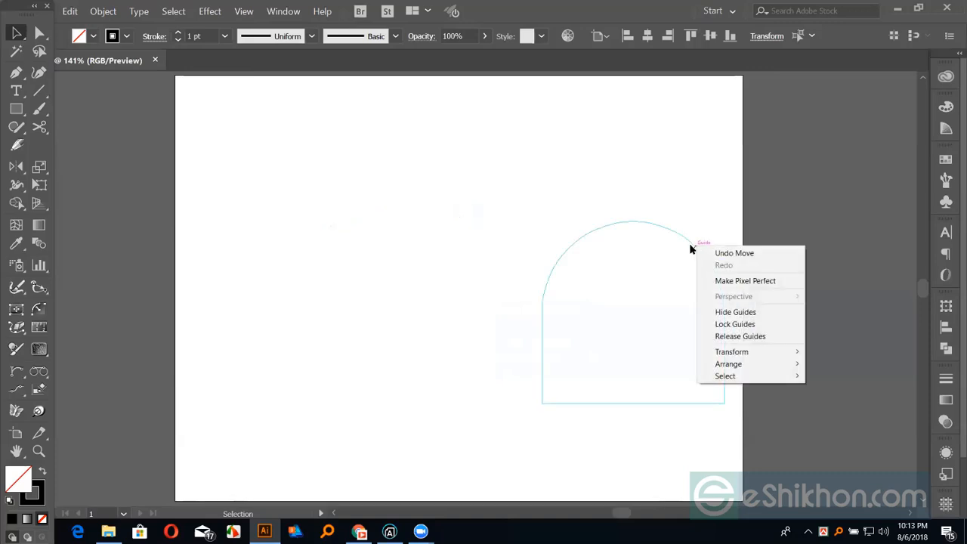
click(746, 339)
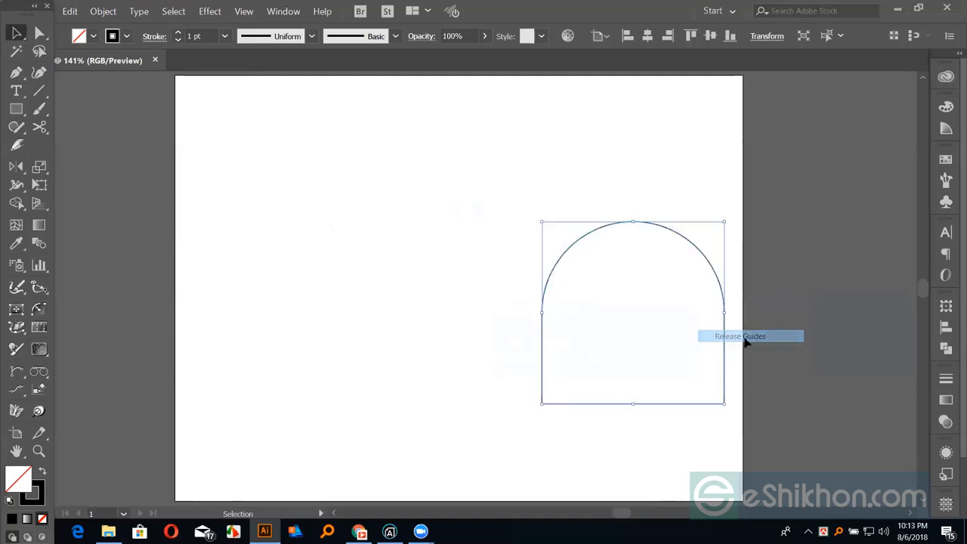
click(559, 202)
drag(636, 226, 422, 202)
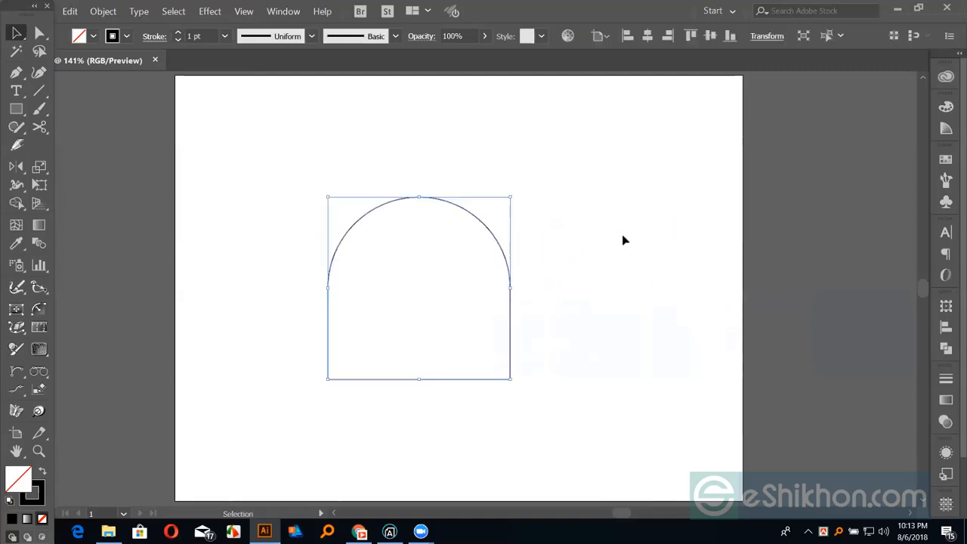
click(623, 241)
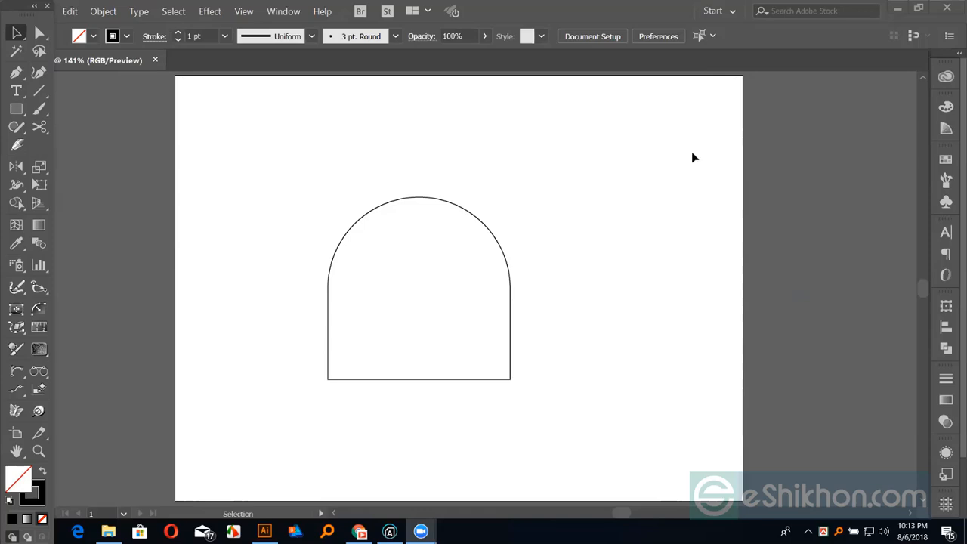
Select the arch and delete it from the artboard
click(490, 160)
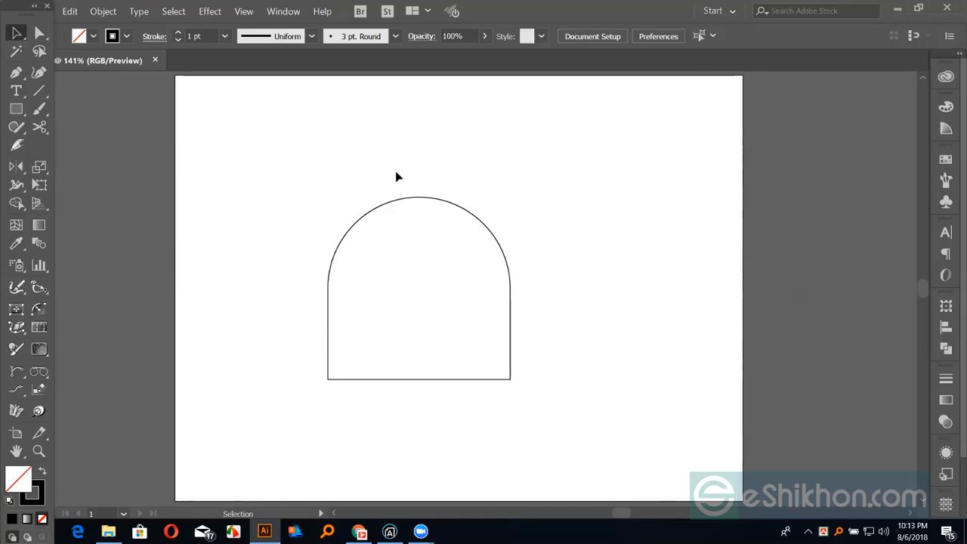
drag(428, 221, 442, 233)
key(Delete)
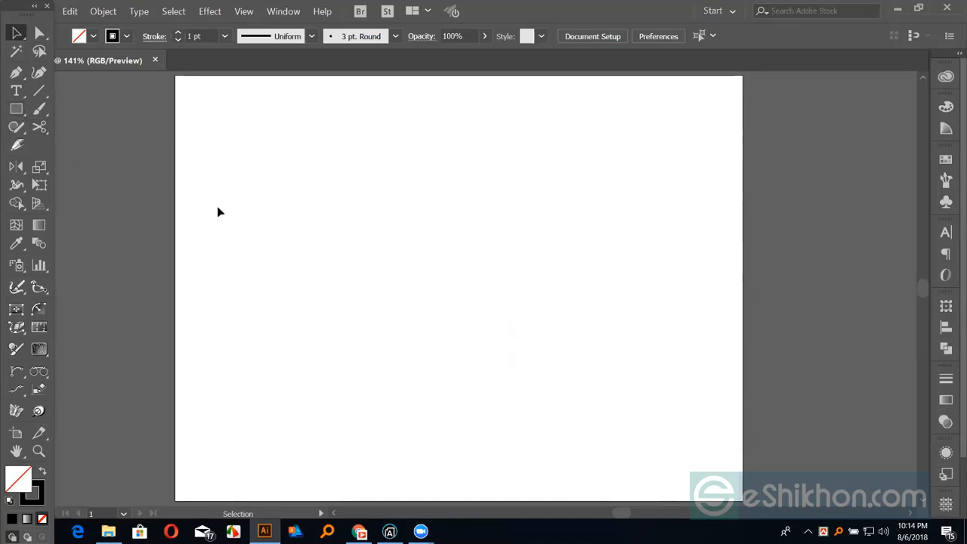
Draw an outlined circle on the left half of the artboard and duplicate it horizontally so both circles partly overlap
key(l)
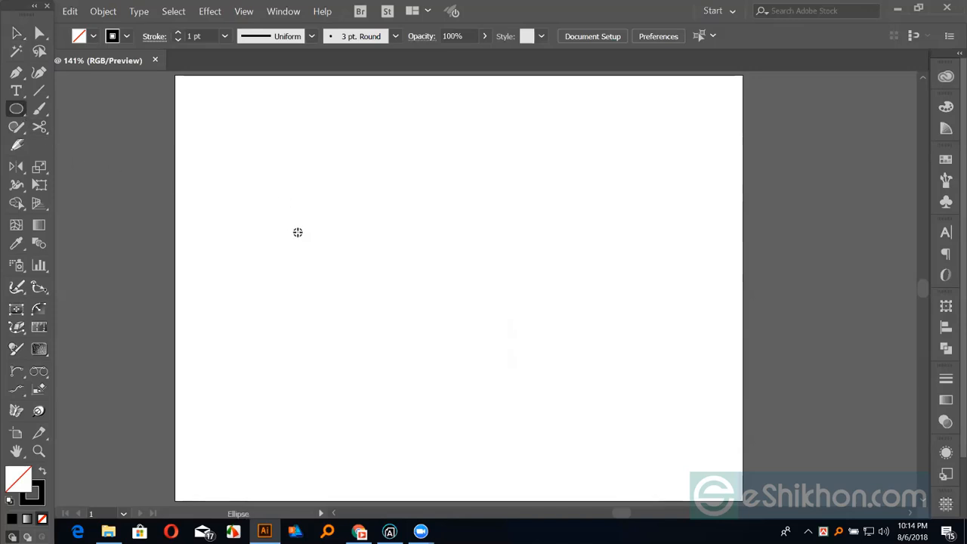
drag(297, 232, 335, 293)
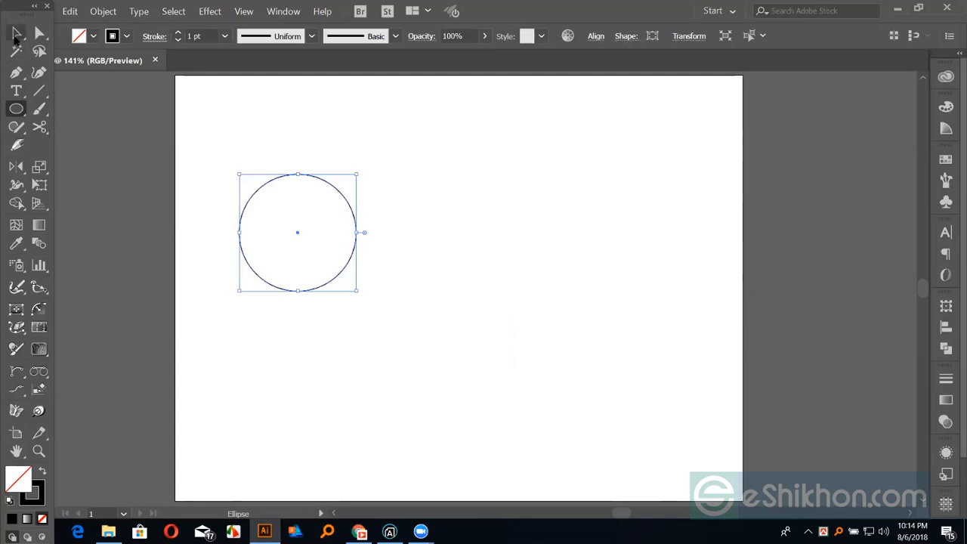
click(17, 33)
drag(298, 233, 384, 235)
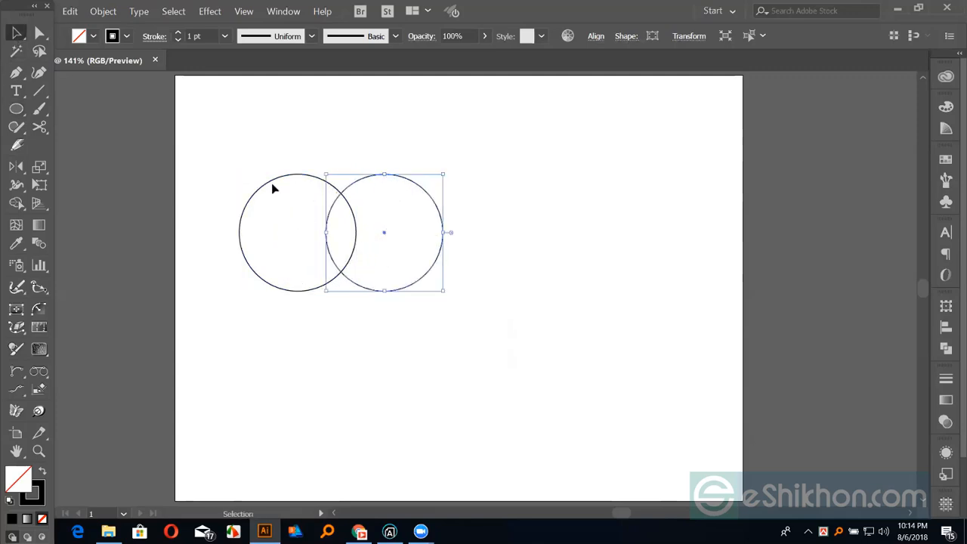
Give both circles a black fill without stroke and remove their outer parts with Shape Builder, keeping only the overlapping lens
drag(259, 144, 375, 232)
key(shift+x)
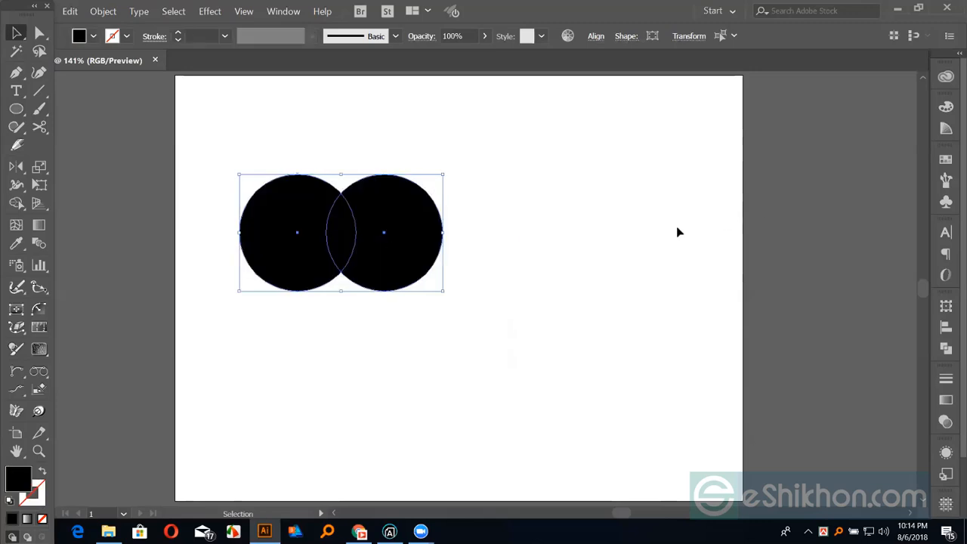
key(shift+m)
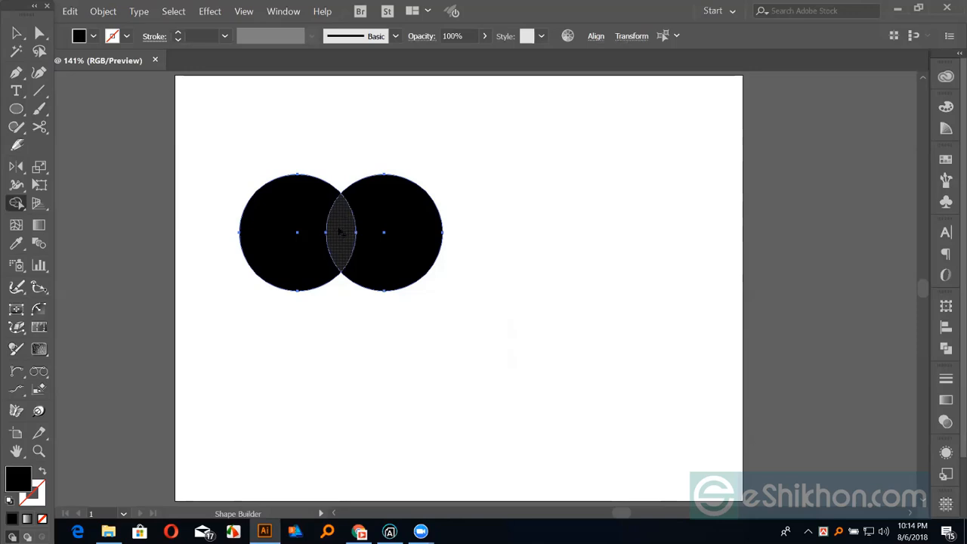
drag(342, 223, 396, 220)
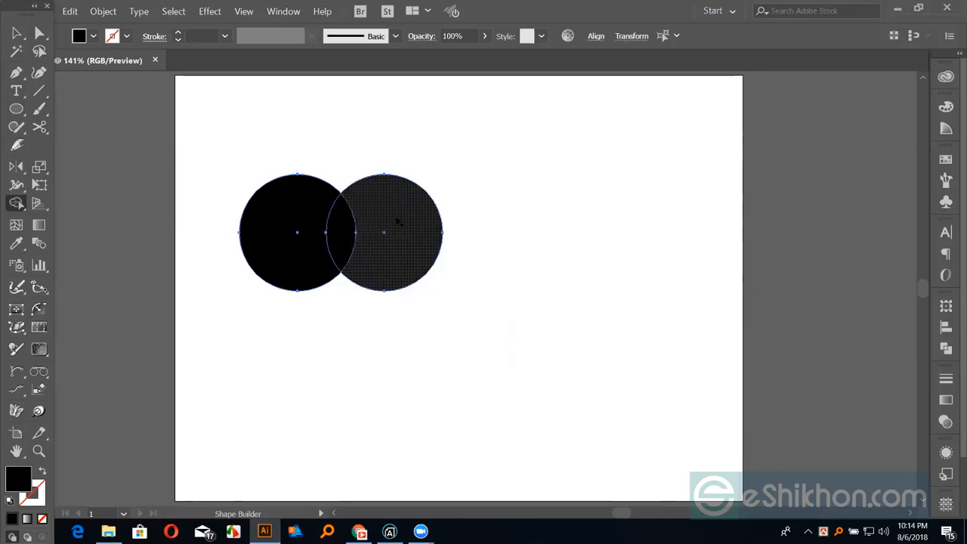
alt+click(396, 221)
alt+click(317, 229)
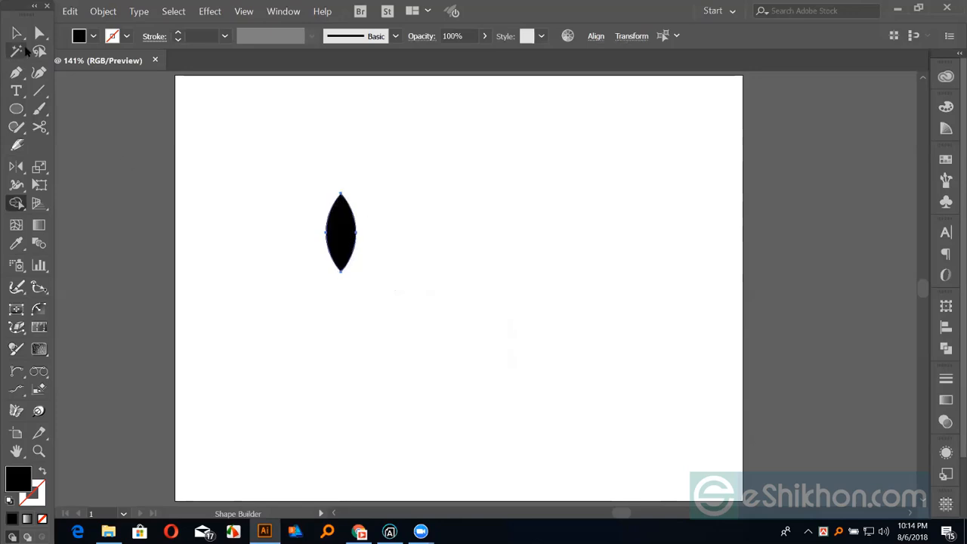
Try duplicating the lens shape horizontally to its right
click(17, 33)
click(166, 190)
drag(340, 232, 439, 233)
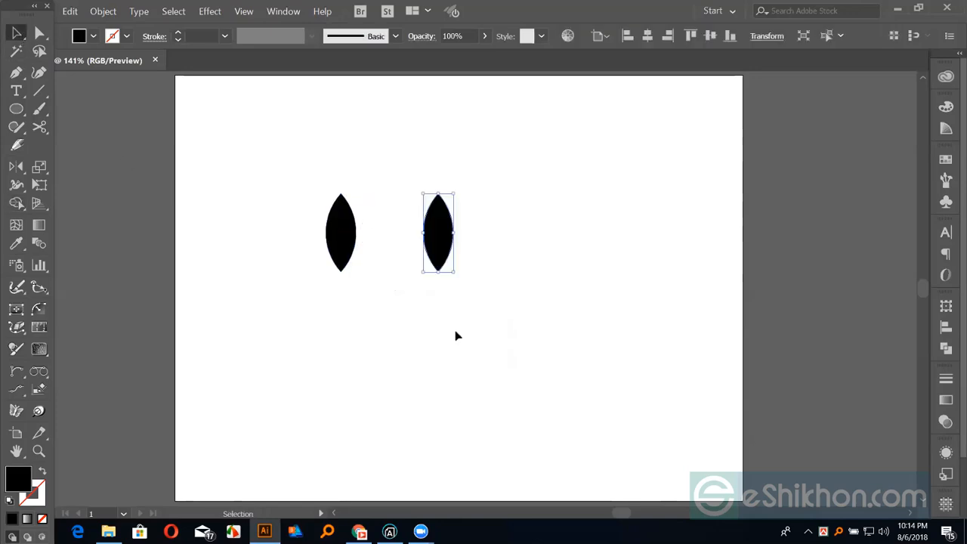
key(ctrl+z)
Fill the lens with the dark green swatch, then rotate it about 45° clockwise and shrink it into a small leaf
drag(255, 155, 386, 265)
key(shift+m)
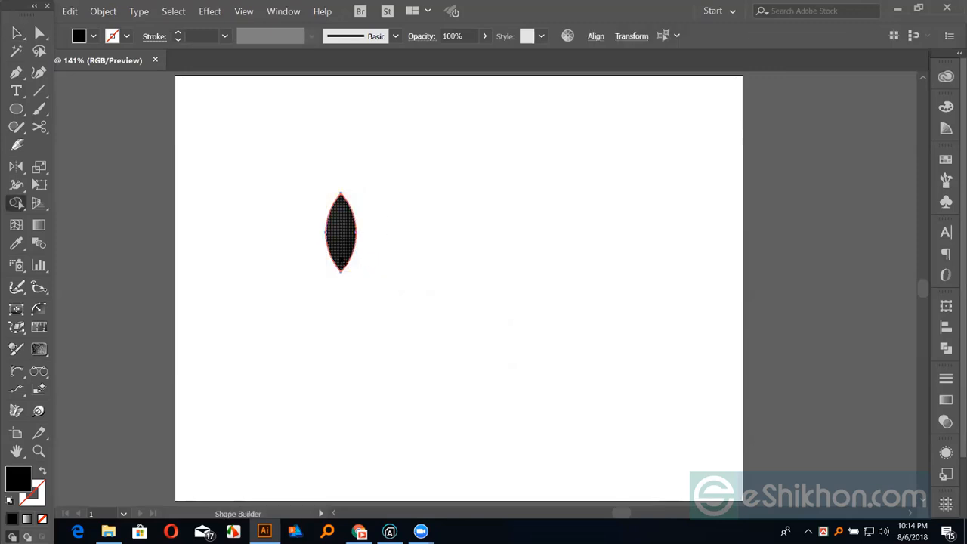
click(16, 33)
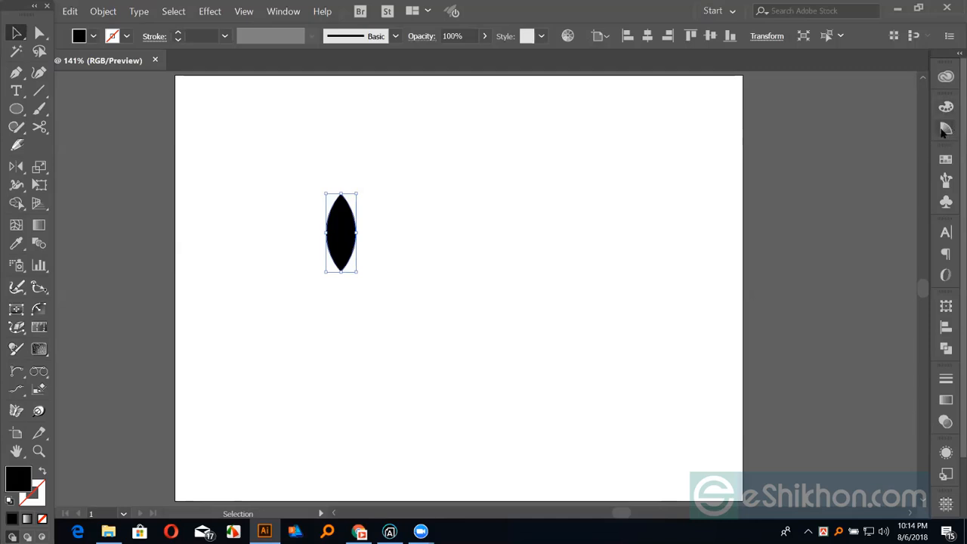
click(945, 159)
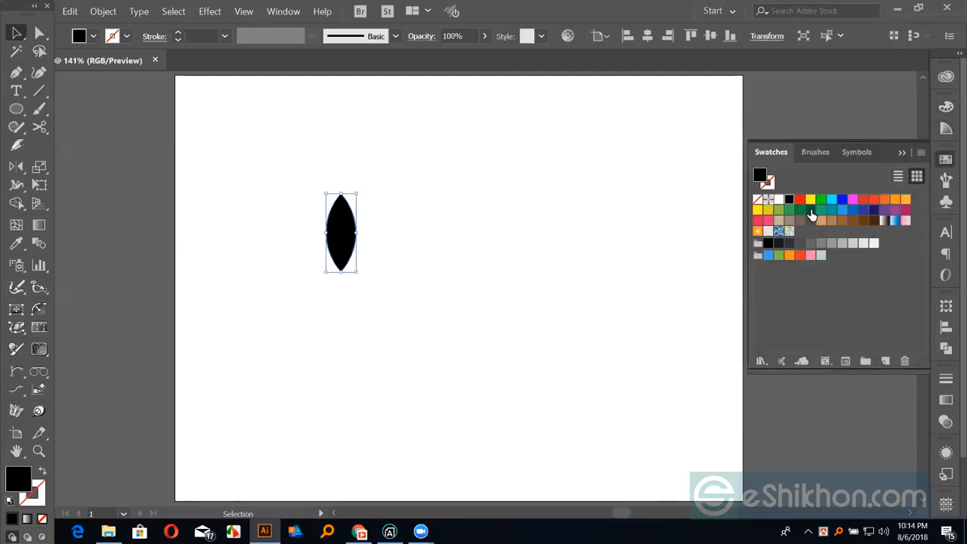
click(809, 210)
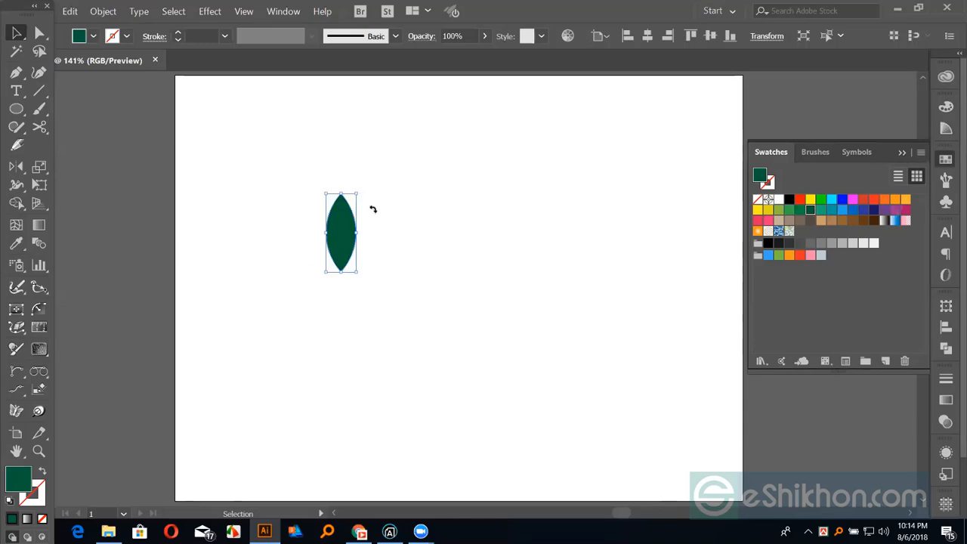
drag(371, 209, 339, 235)
Reflect a copy of the leaf across the horizontal axis through its lower tip
key(o)
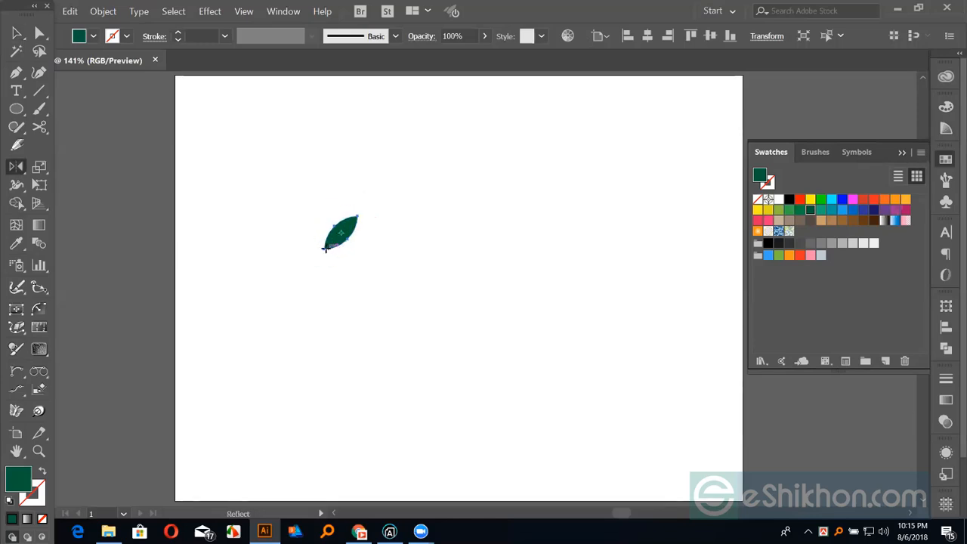
alt+click(324, 249)
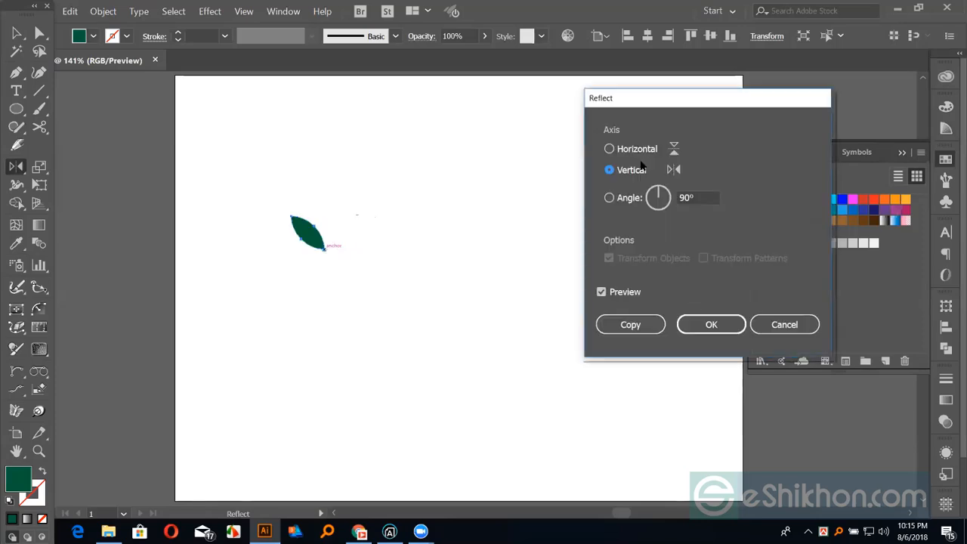
click(637, 149)
click(631, 324)
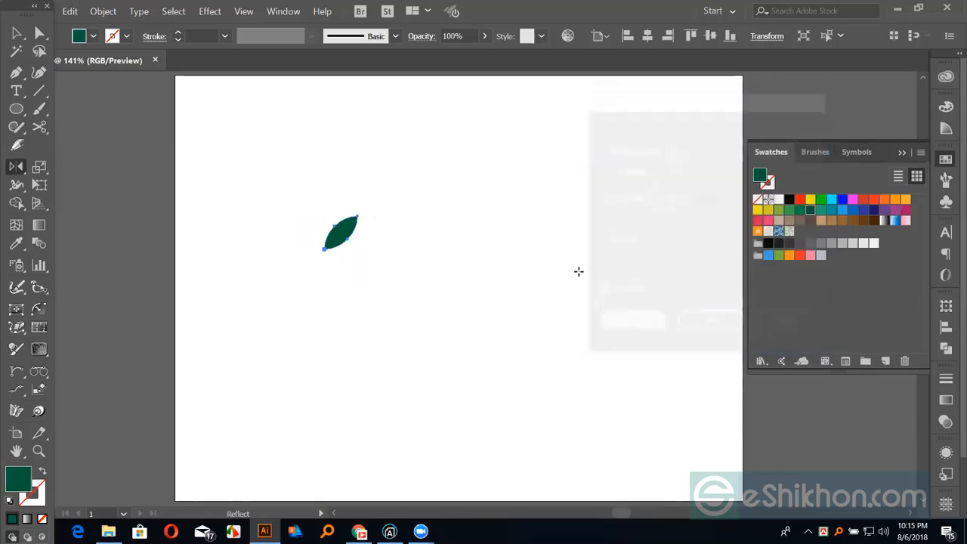
Duplicate the pair of leaves horizontally to the right side of the artboard
key(v)
drag(333, 189, 586, 272)
Blend the left leaf pair with the right leaf pair to form a row of leaves
click(39, 242)
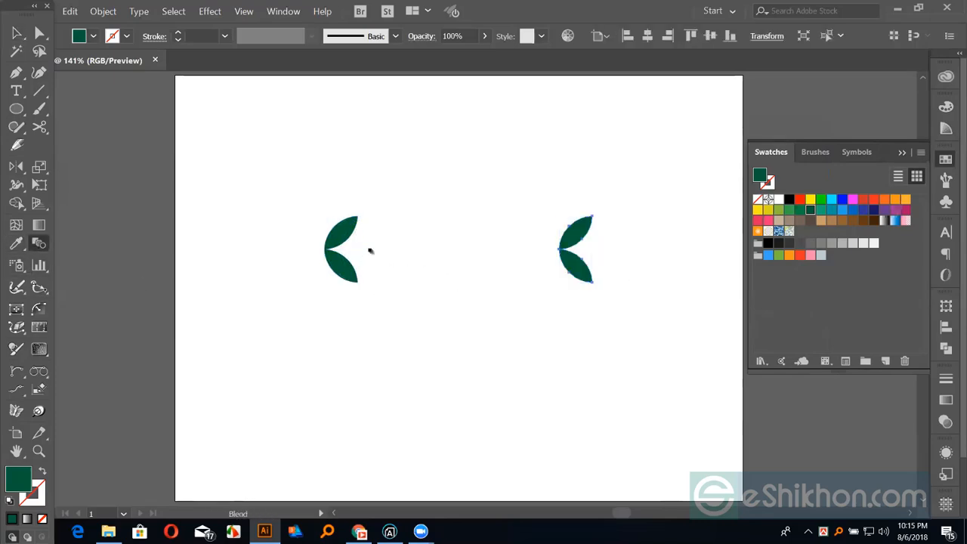
click(351, 242)
click(578, 248)
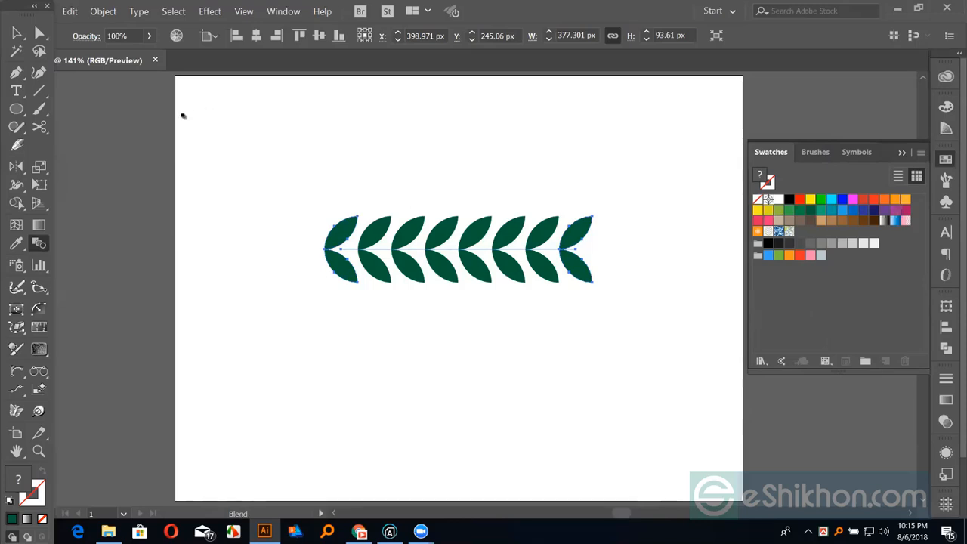
Select the whole blended leaf row and delete it from the artboard
click(287, 190)
drag(285, 176, 648, 342)
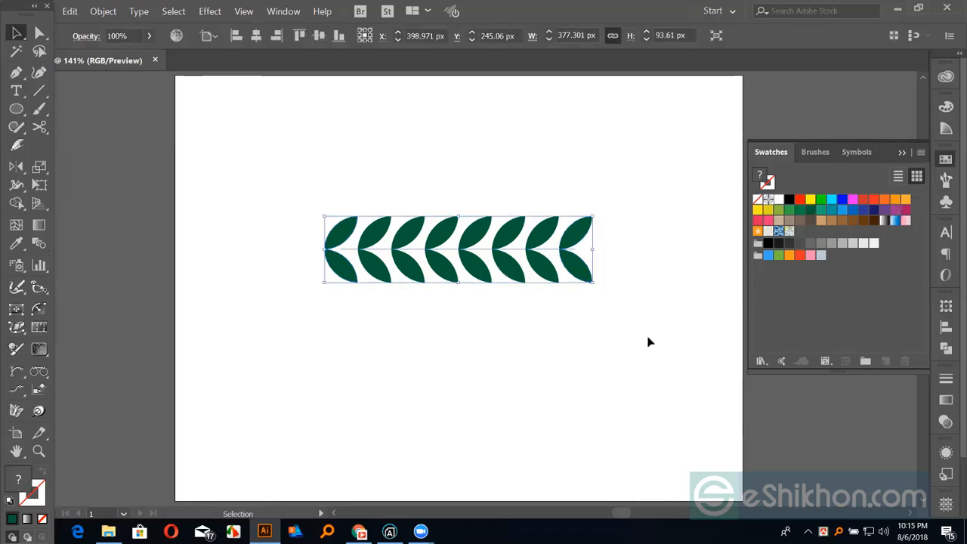
key(Delete)
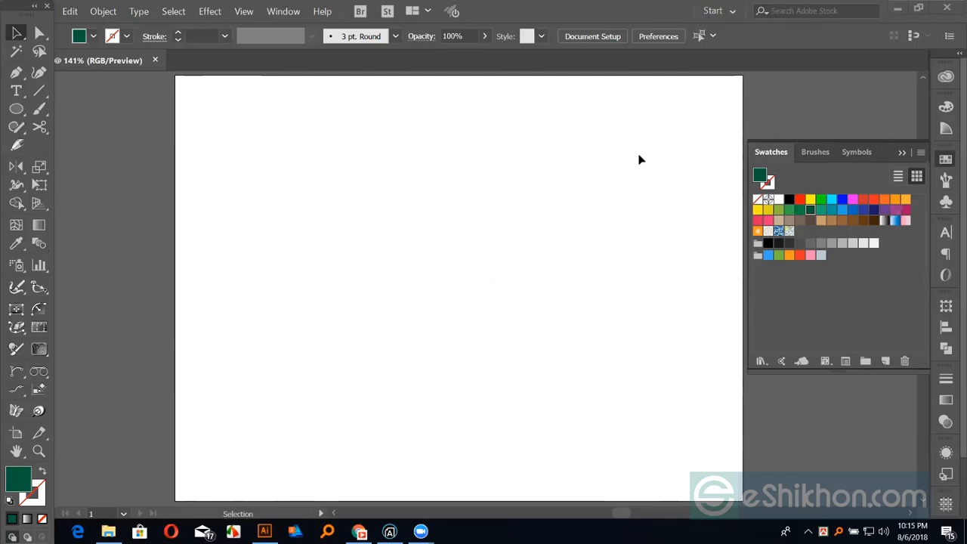
Lower the toolbox to uncover the file commands and examine the available export options
drag(31, 12, 40, 33)
click(43, 11)
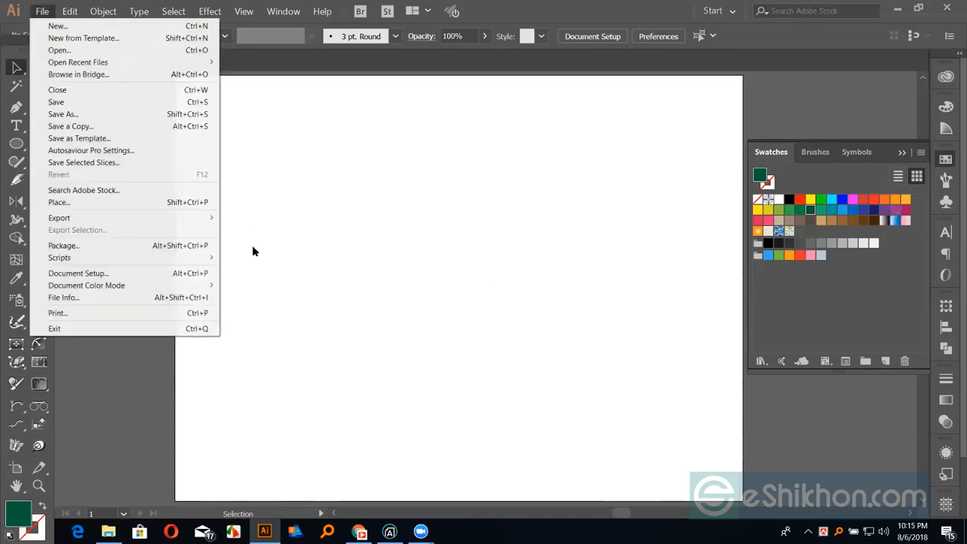
mouse_move(189, 217)
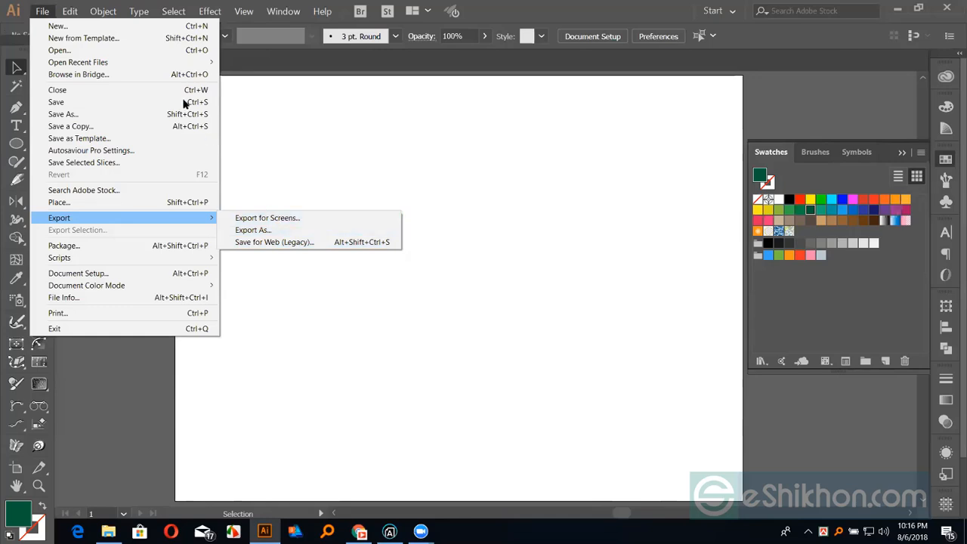
click(308, 139)
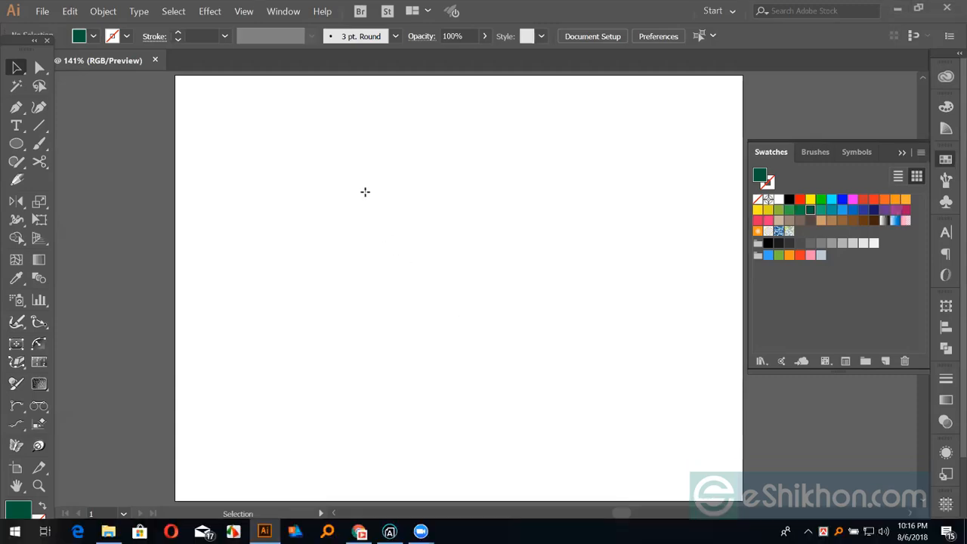
Try switching among the Rectangle, Selection and Direct Selection tools, and collapse the swatches
key(m)
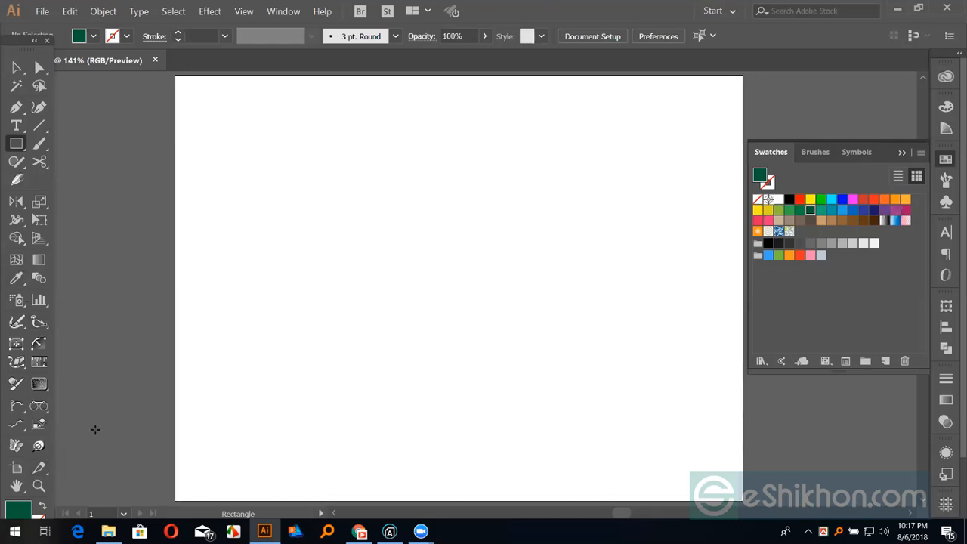
click(17, 68)
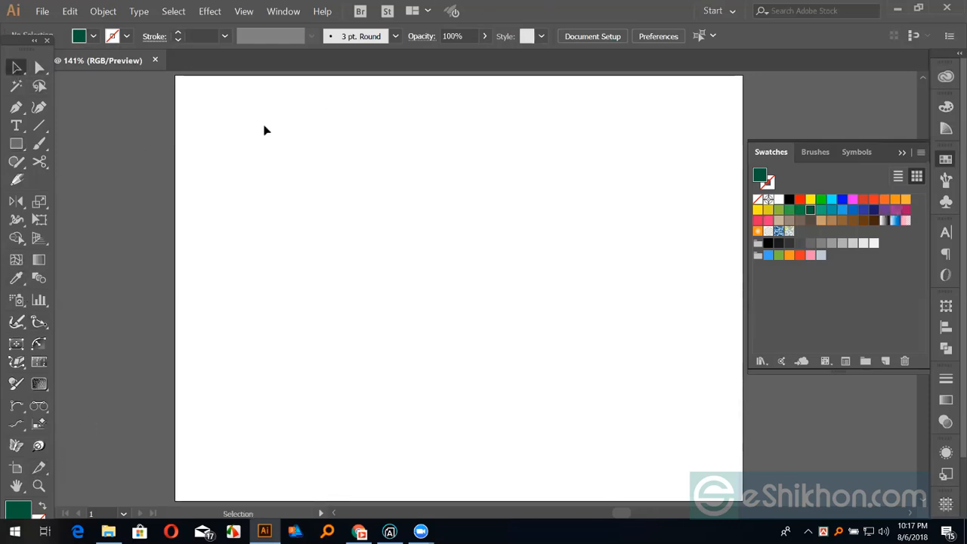
click(903, 153)
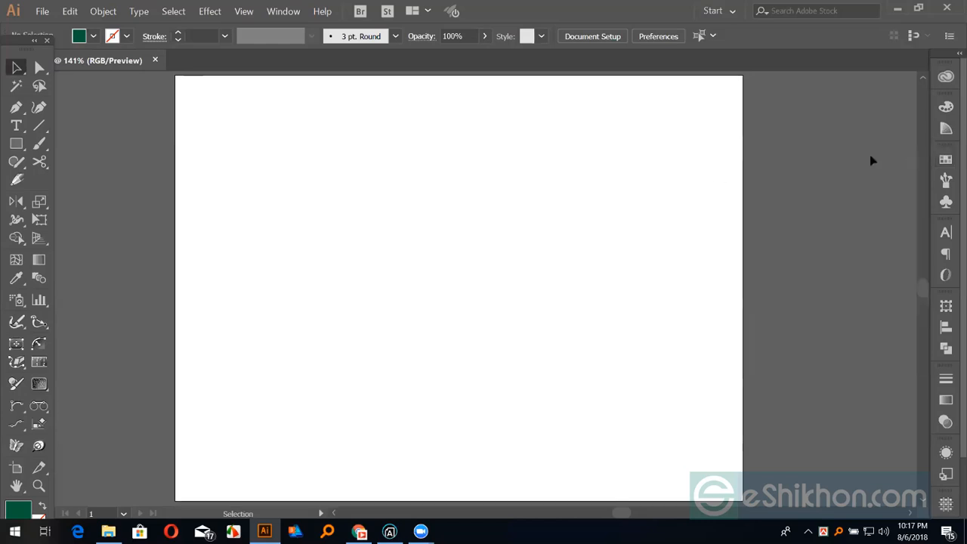
key(a)
key(v)
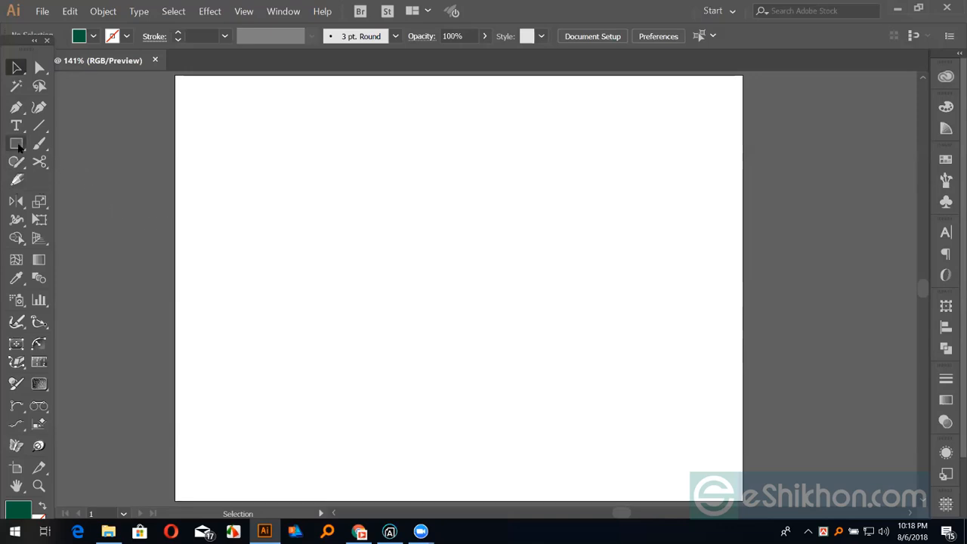
Draw a tall dark green rectangle in the middle of the artboard and deselect it
click(17, 143)
drag(340, 108, 618, 467)
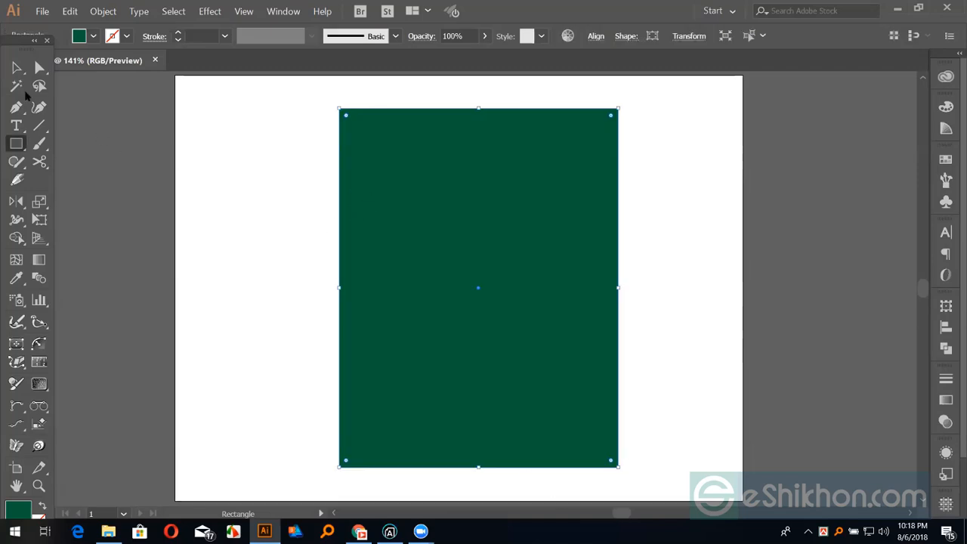
click(16, 67)
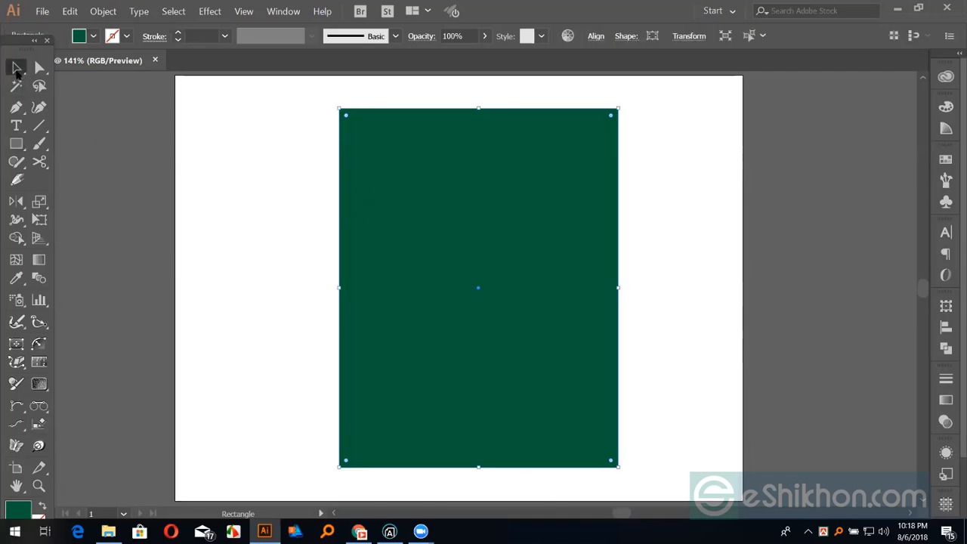
click(227, 171)
Add the placeholder point text "Lorem ipsum" in the upper-left area of the green rectangle
click(16, 125)
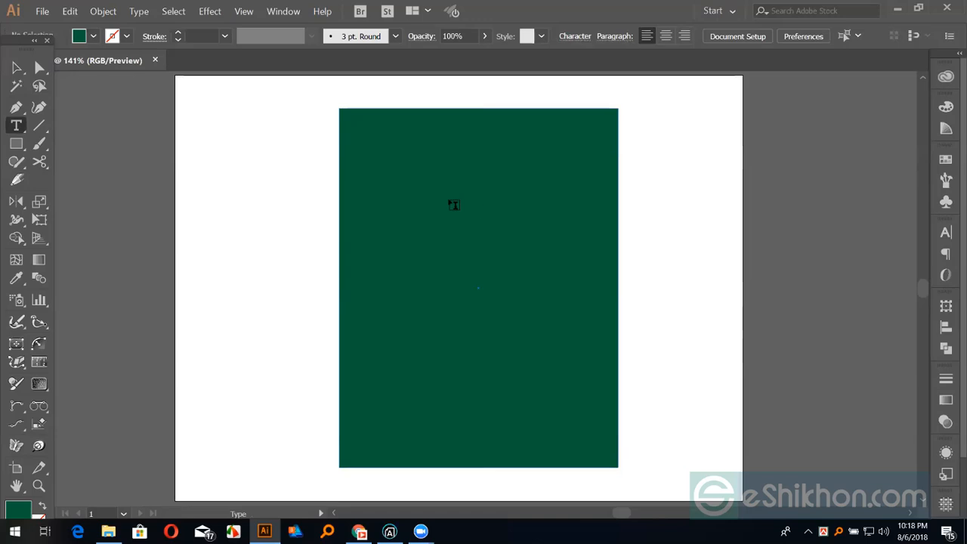
click(388, 168)
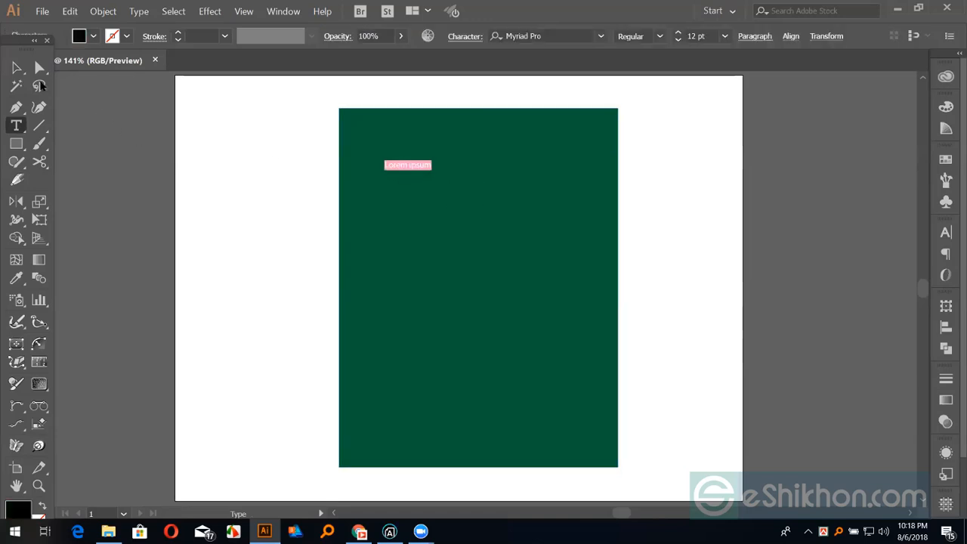
click(17, 67)
click(233, 161)
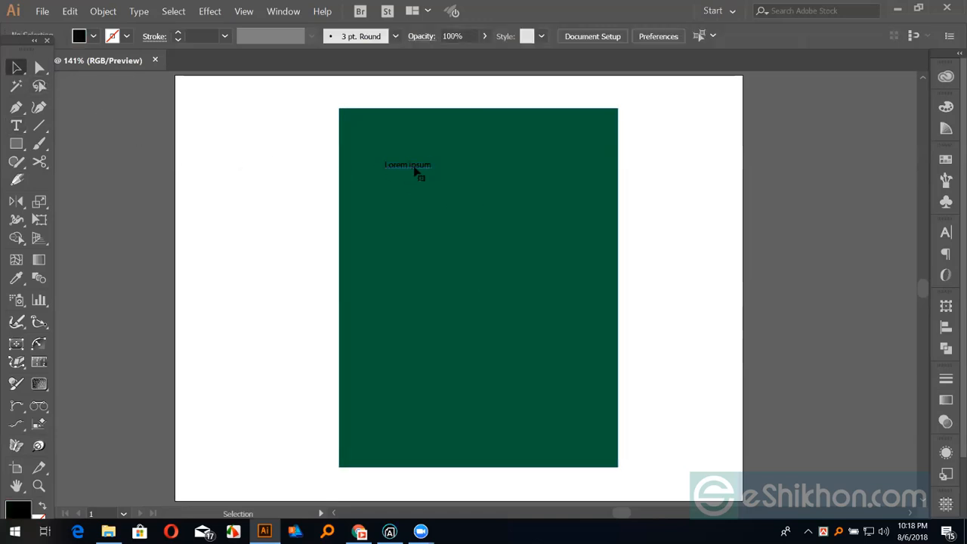
Fill the "Lorem ipsum" text with white and deselect it
click(415, 173)
click(946, 107)
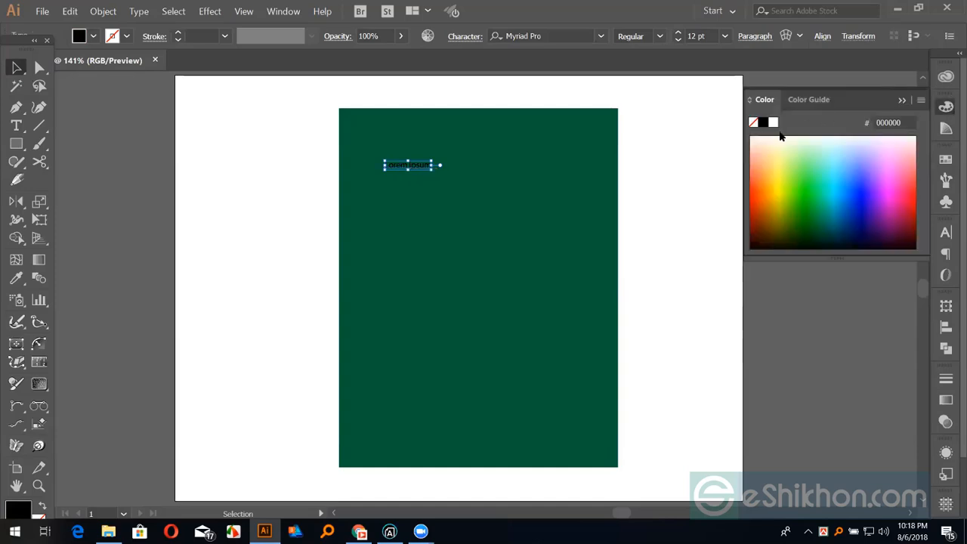
click(773, 122)
click(673, 142)
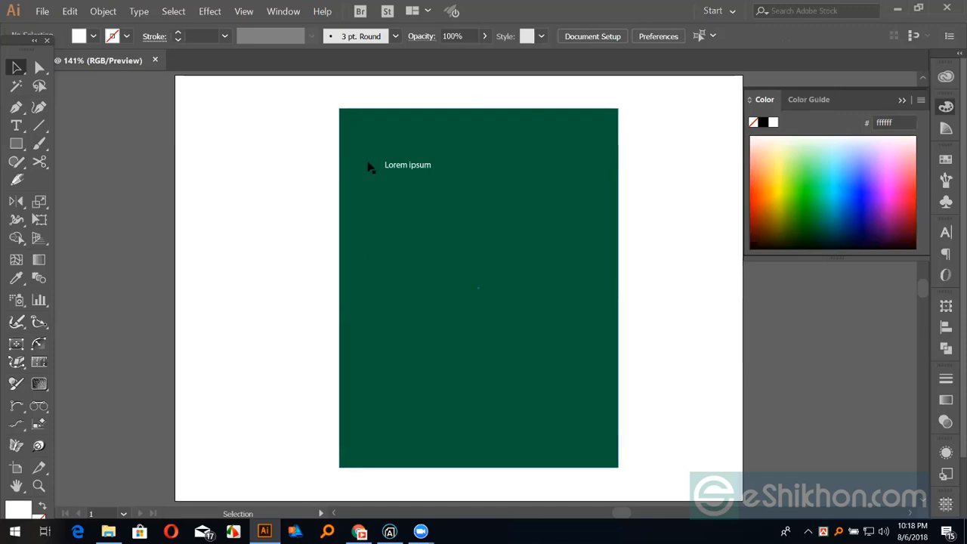
Delete the green rectangle together with its text, and tidy the workspace by raising the toolbox and collapsing the colour controls
click(406, 165)
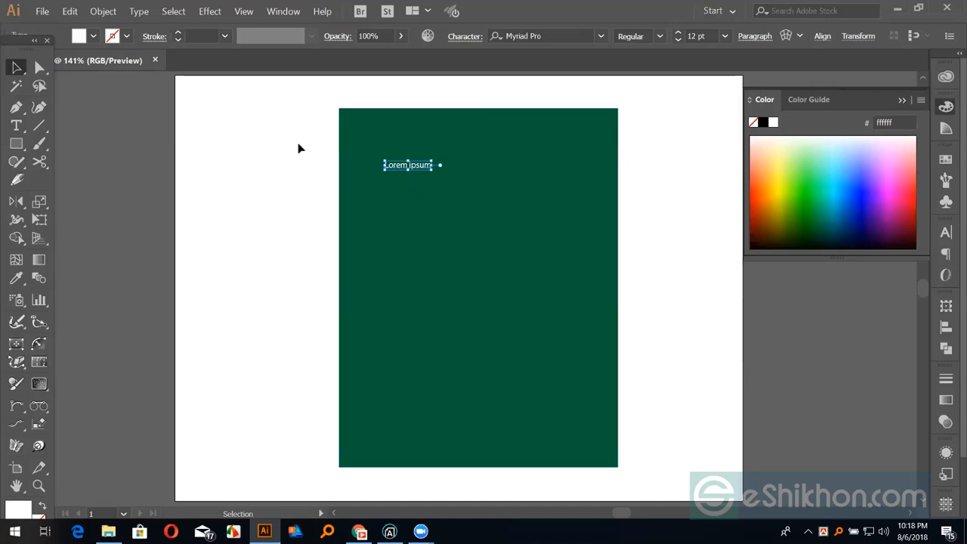
drag(305, 144, 459, 216)
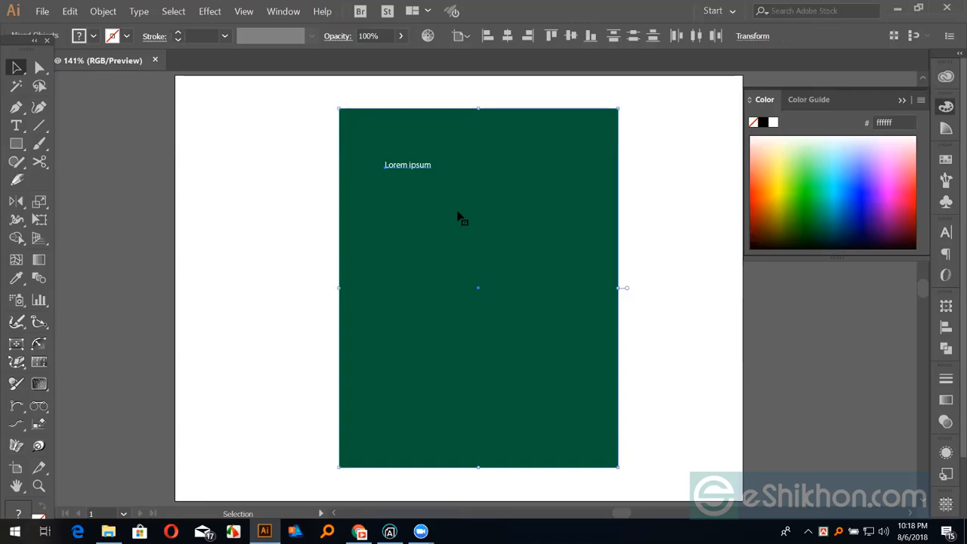
key(Delete)
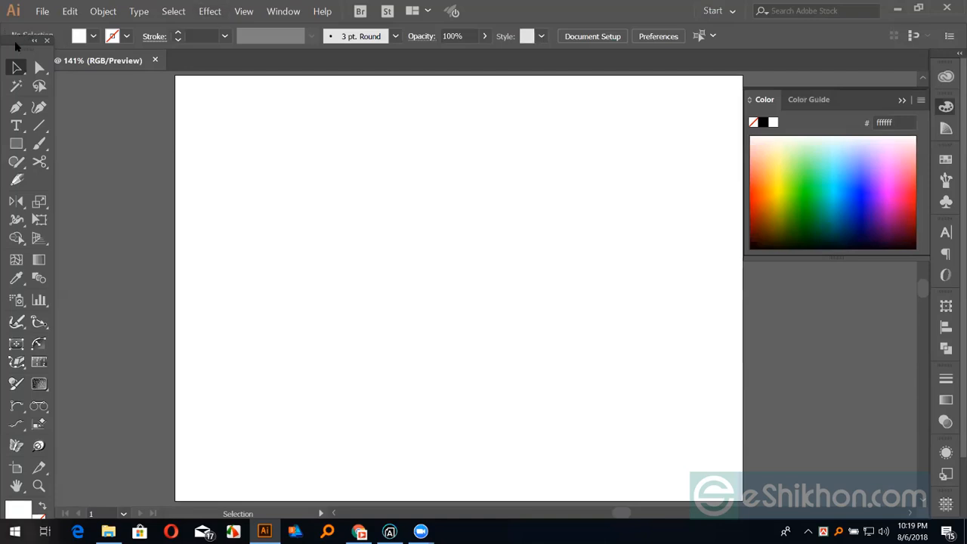
mouse_move(17, 43)
mouse_down()
mouse_move(27, 41)
mouse_move(17, 41)
mouse_up()
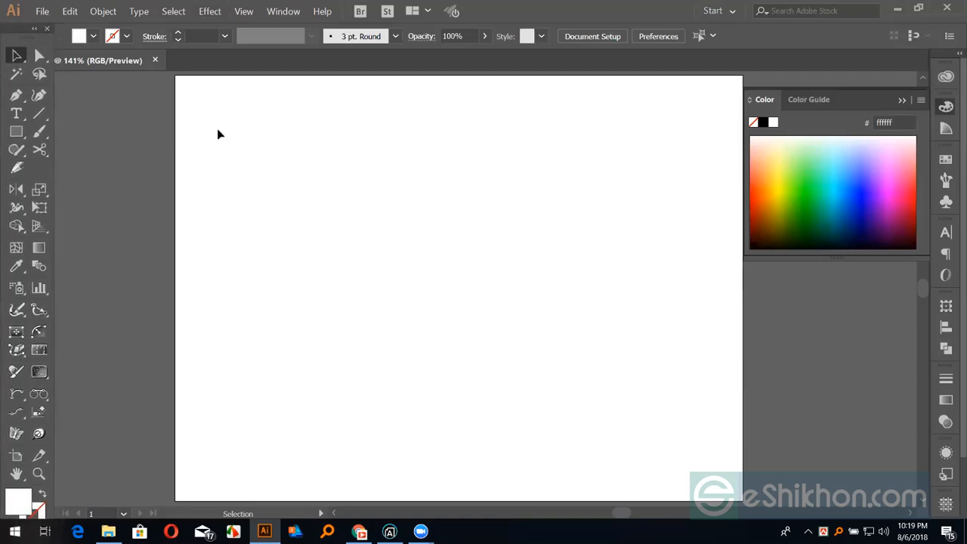
click(902, 100)
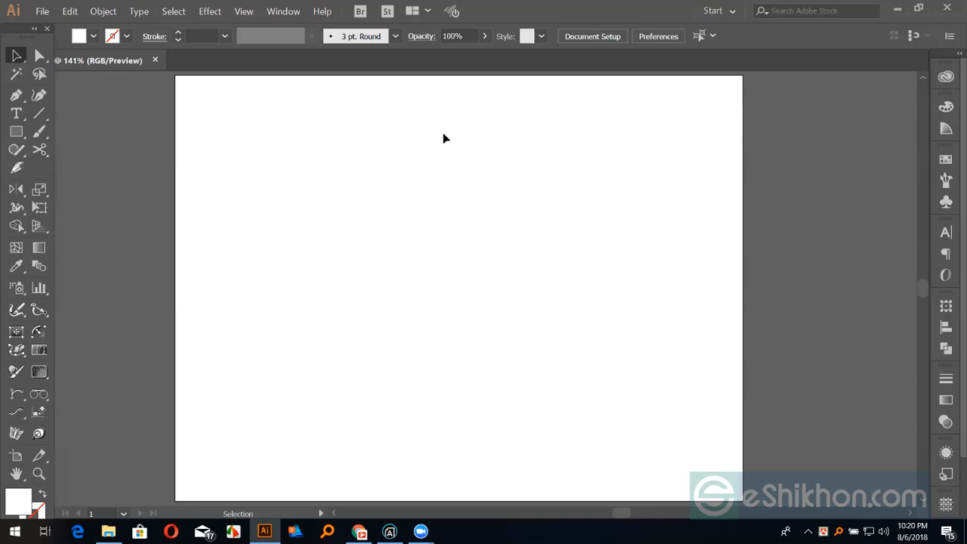
Draw a square in the upper-left part of the artboard and fill it with the red swatch
click(16, 130)
drag(342, 221, 403, 281)
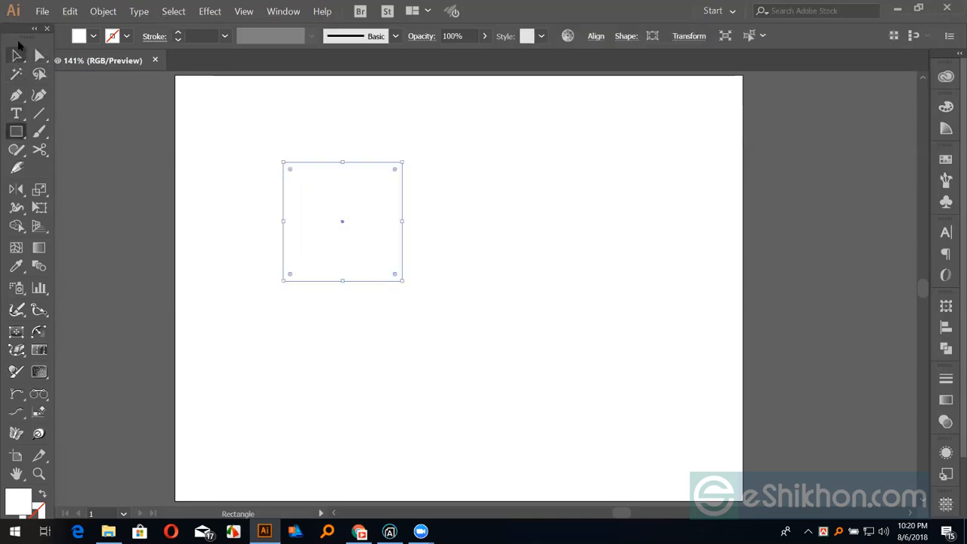
click(15, 54)
click(946, 160)
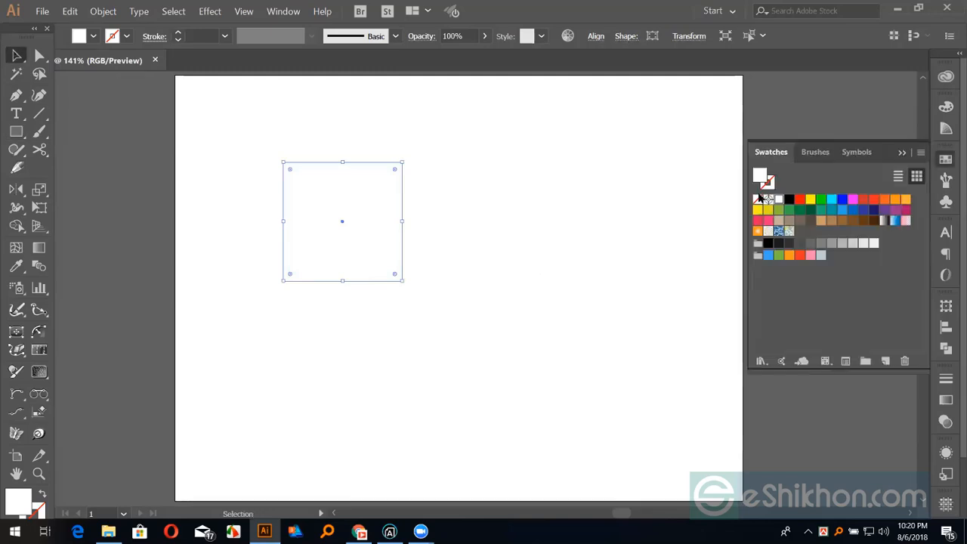
click(800, 199)
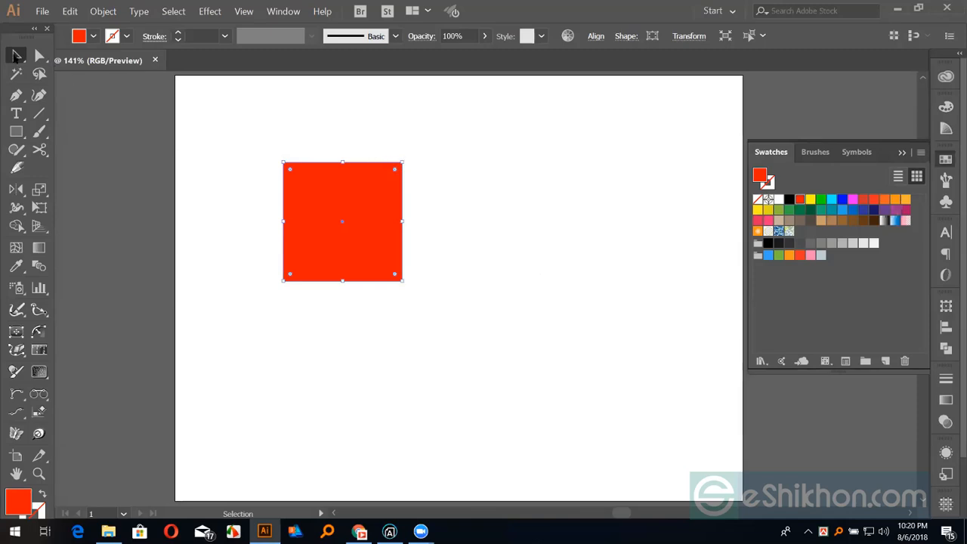
Examine the Move settings for the red square, including its distance value, and cancel without moving it
double_click(17, 56)
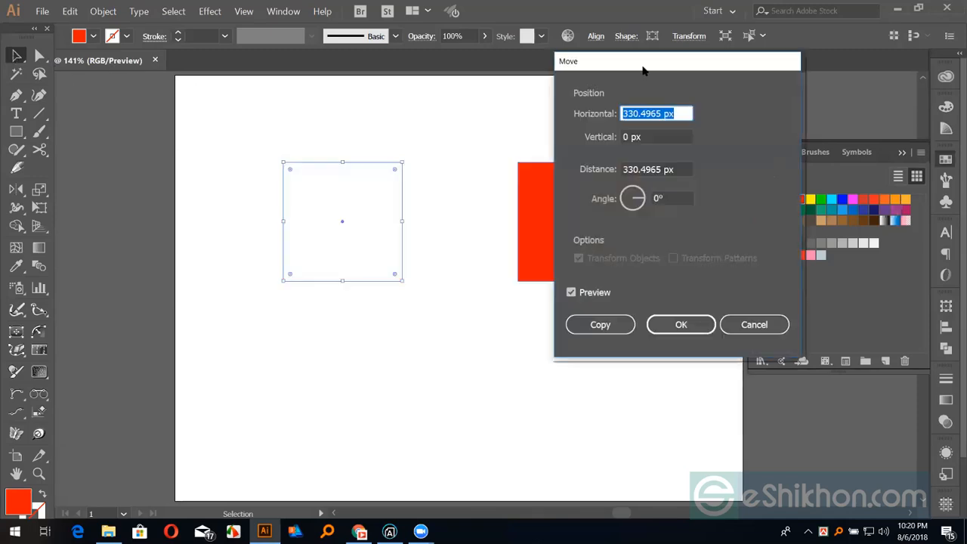
drag(601, 62, 703, 86)
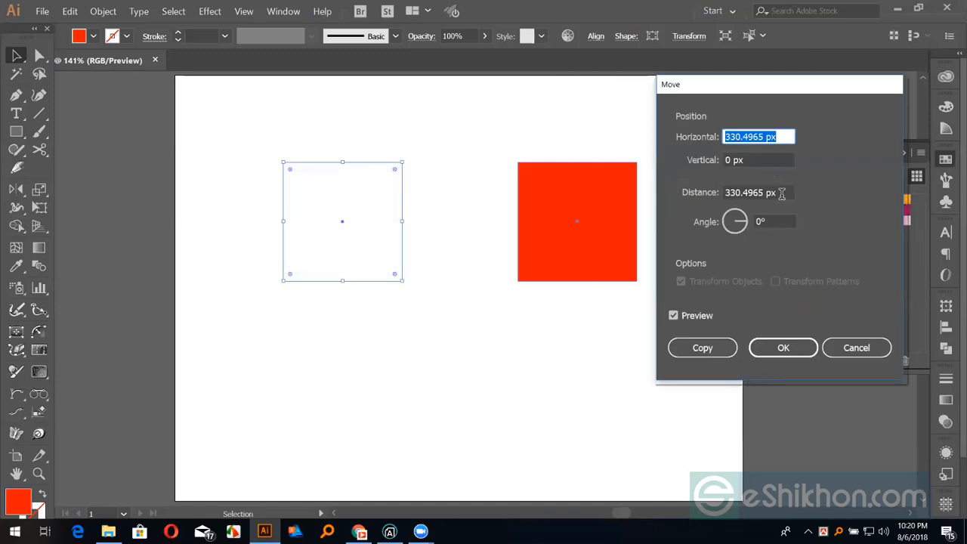
drag(782, 193, 665, 174)
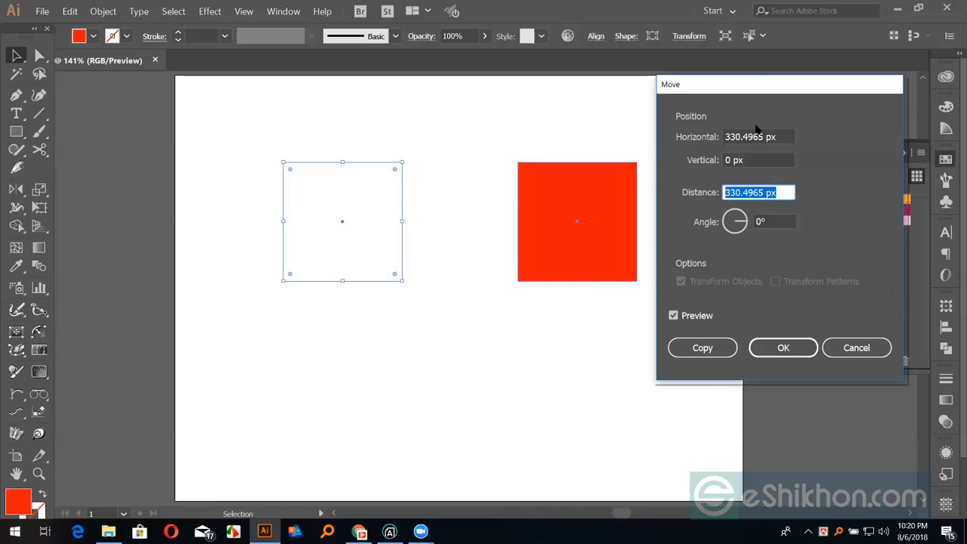
click(856, 351)
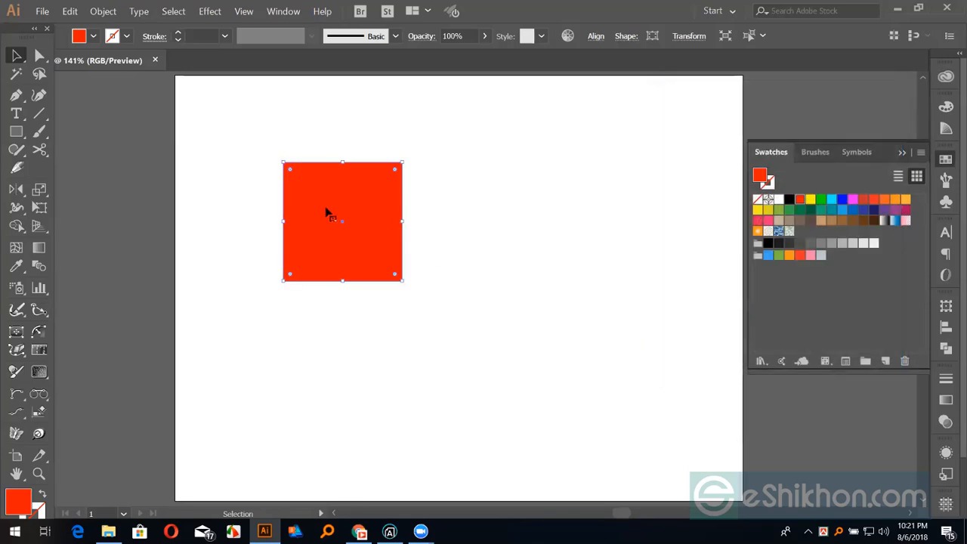
Delete the red square and collapse the swatches
key(Delete)
click(901, 153)
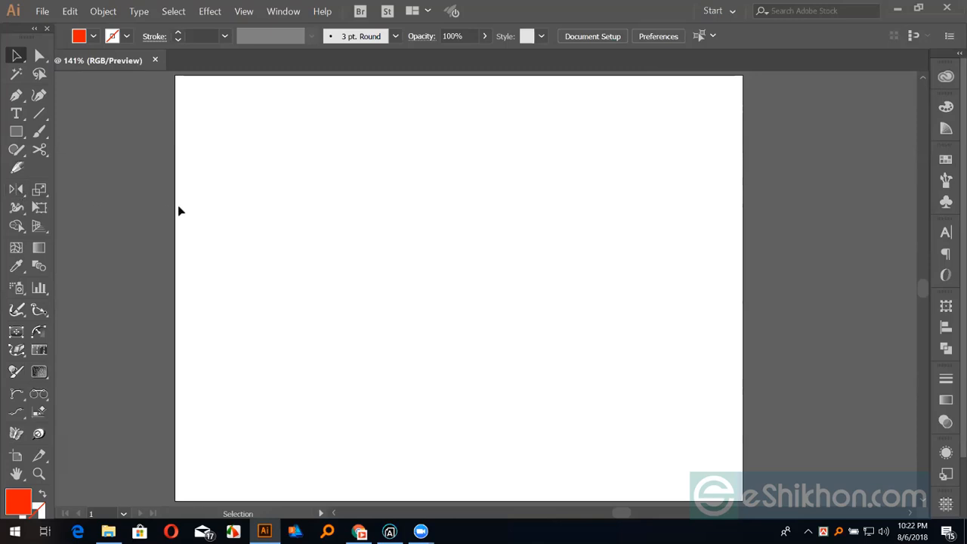
Detach the Line Segment tool group as a floating toolbar and place it over the artboard's upper-left corner
click(39, 113)
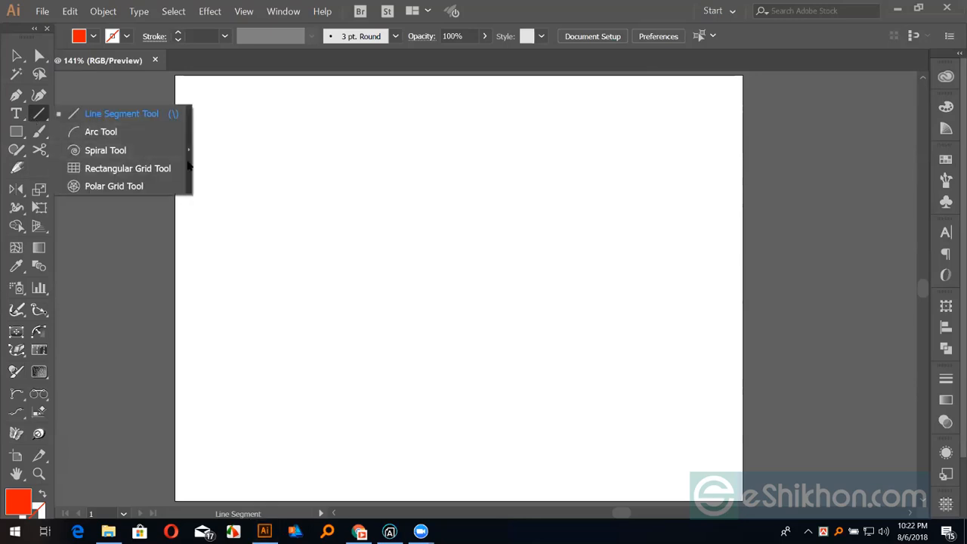
click(189, 164)
drag(95, 136, 216, 151)
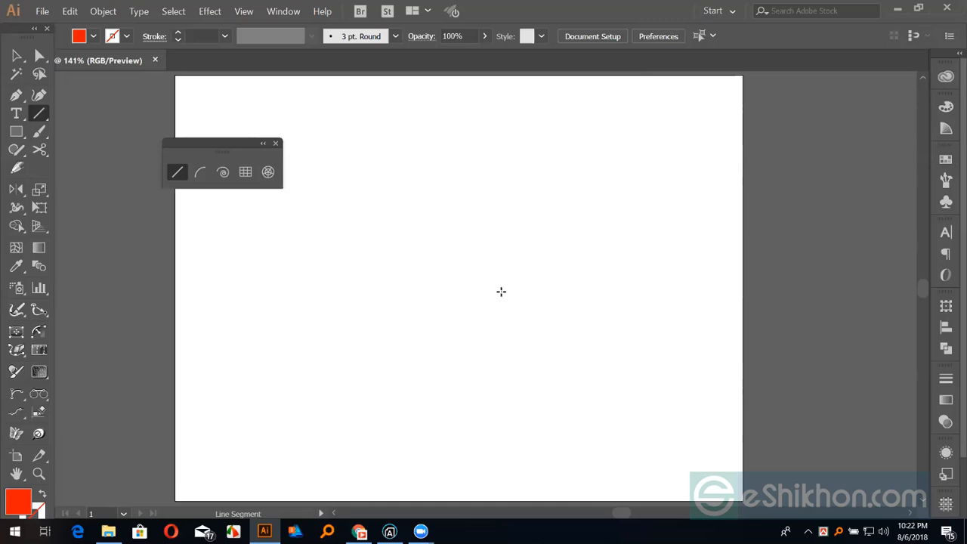
Draw a horizontal line near the artboard's centre and a small red square over the line's left end
drag(458, 288, 501, 289)
click(16, 132)
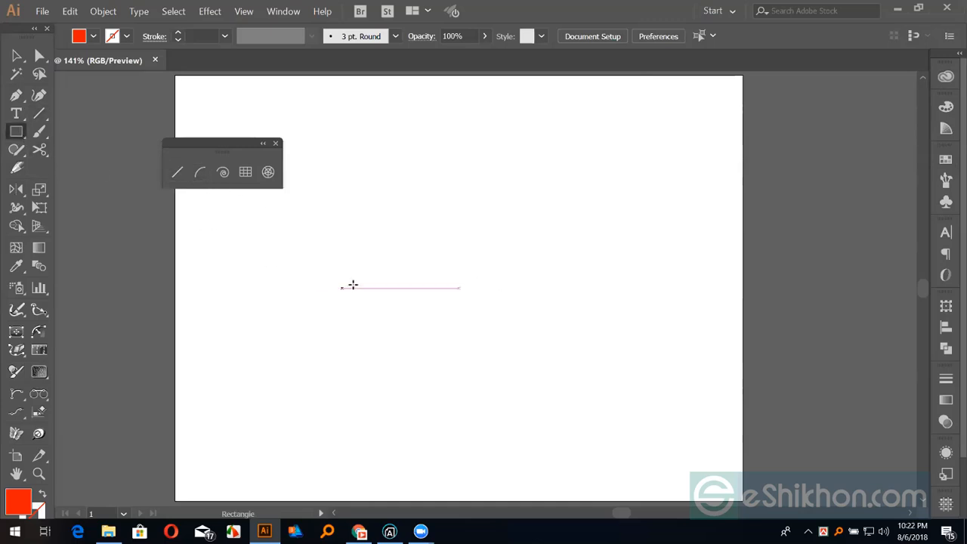
drag(357, 282, 366, 317)
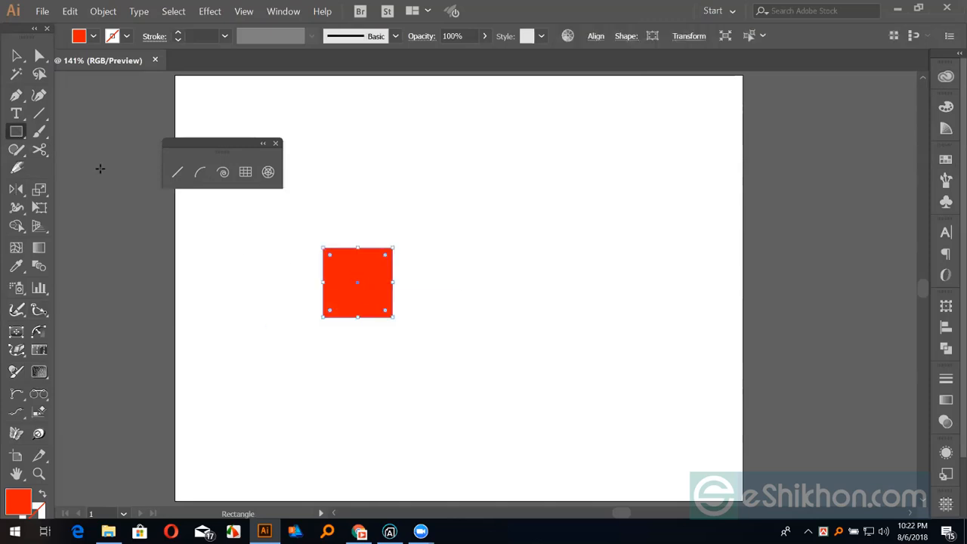
Draw a small square inside the red square's upper-left corner and fill it black
drag(340, 266, 343, 279)
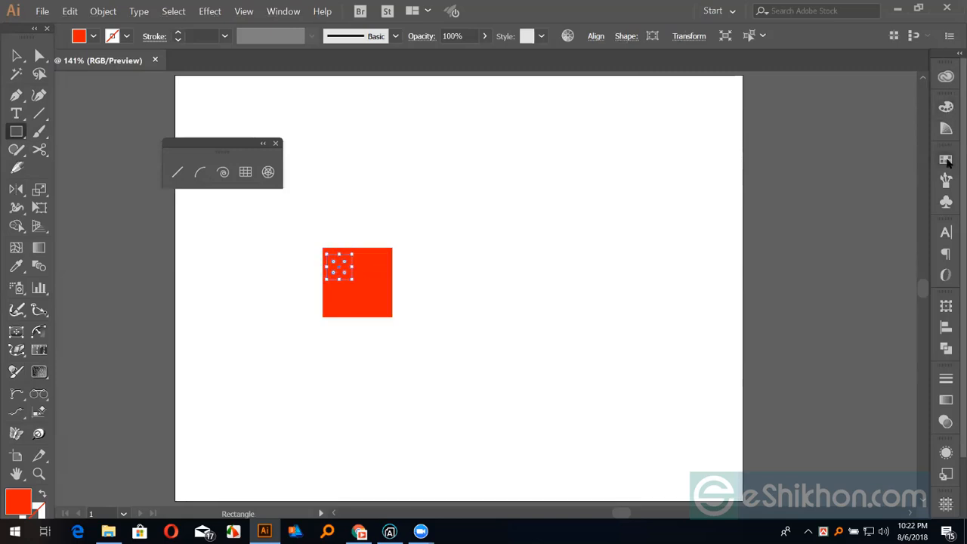
click(948, 166)
click(789, 199)
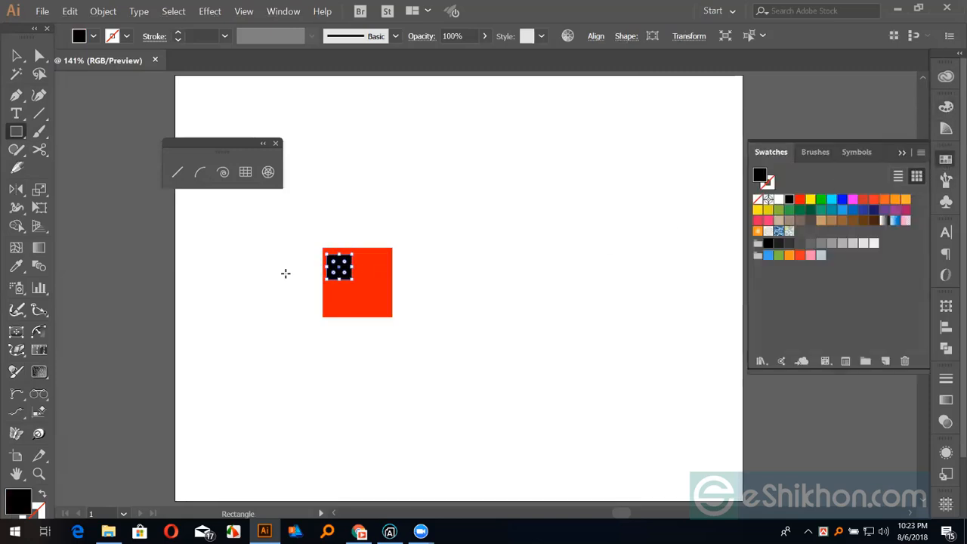
Select the red and black squares together and group them
click(16, 56)
drag(270, 241, 362, 286)
click(451, 300)
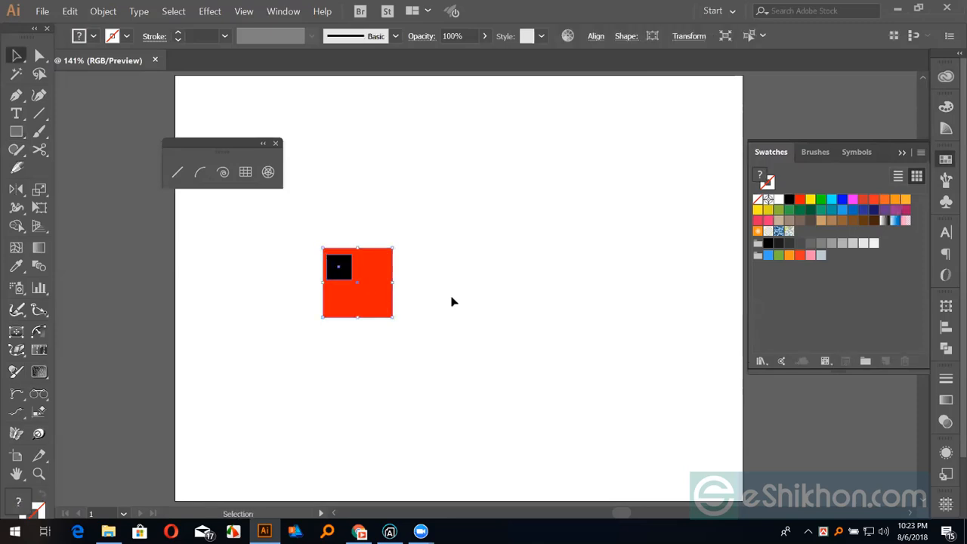
click(381, 279)
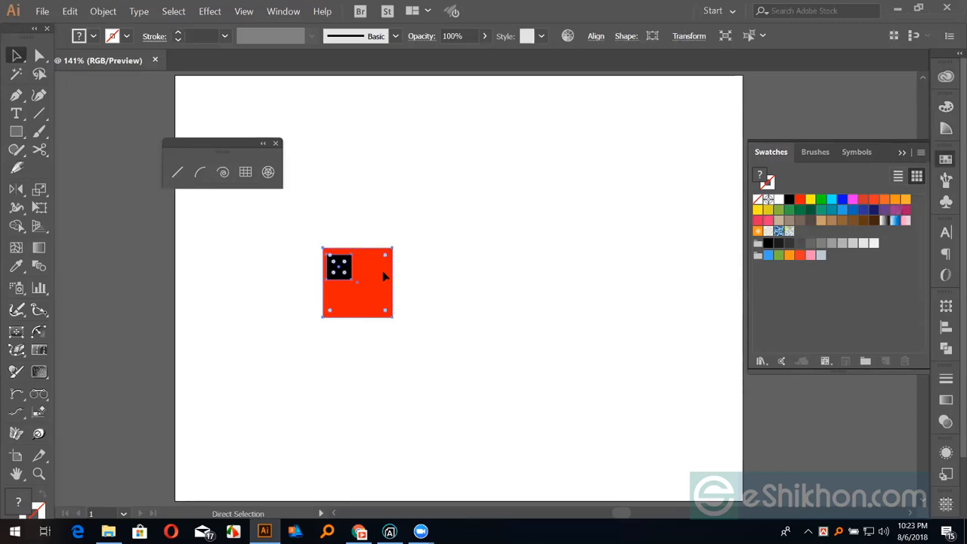
key(ctrl+plus)
key(ctrl+plus)
drag(365, 268, 281, 294)
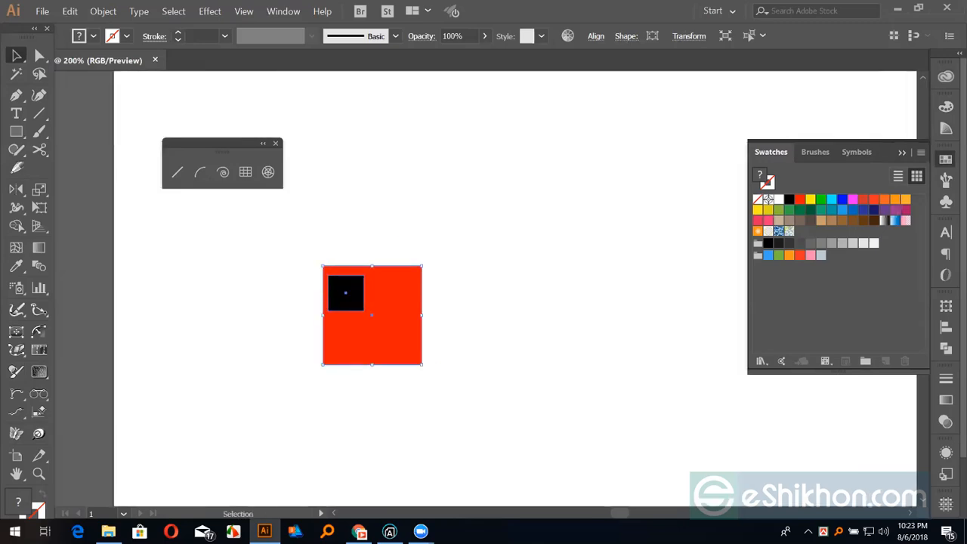
Start reflecting the squares about a point on the red square's right edge and compare the horizontal-axis preview with the original
click(17, 192)
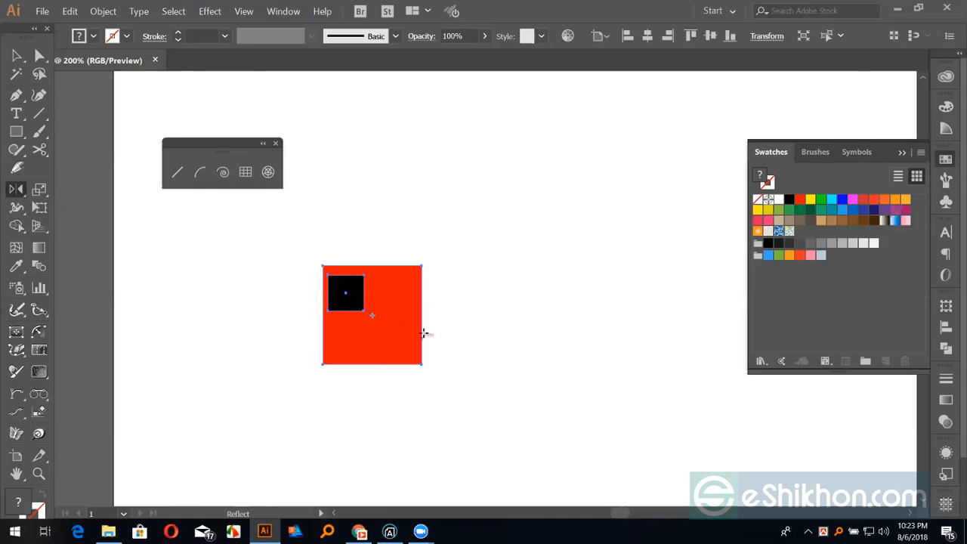
key(v)
key(ctrl+plus)
key(ctrl+plus)
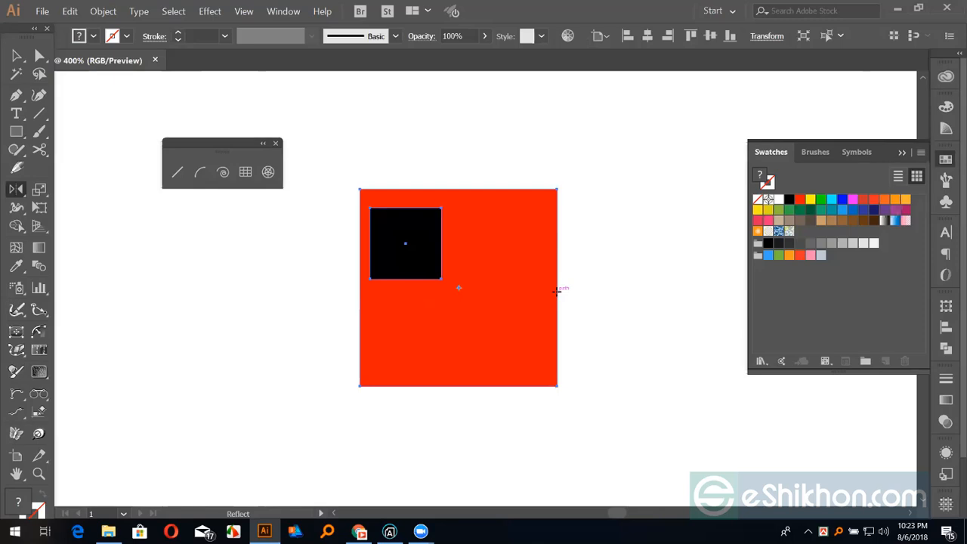
alt+click(557, 291)
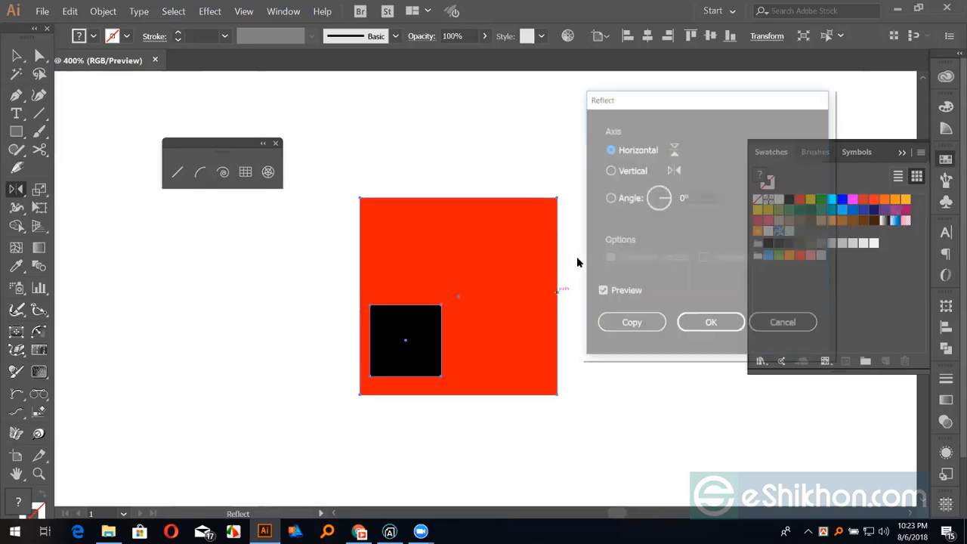
drag(641, 99, 780, 85)
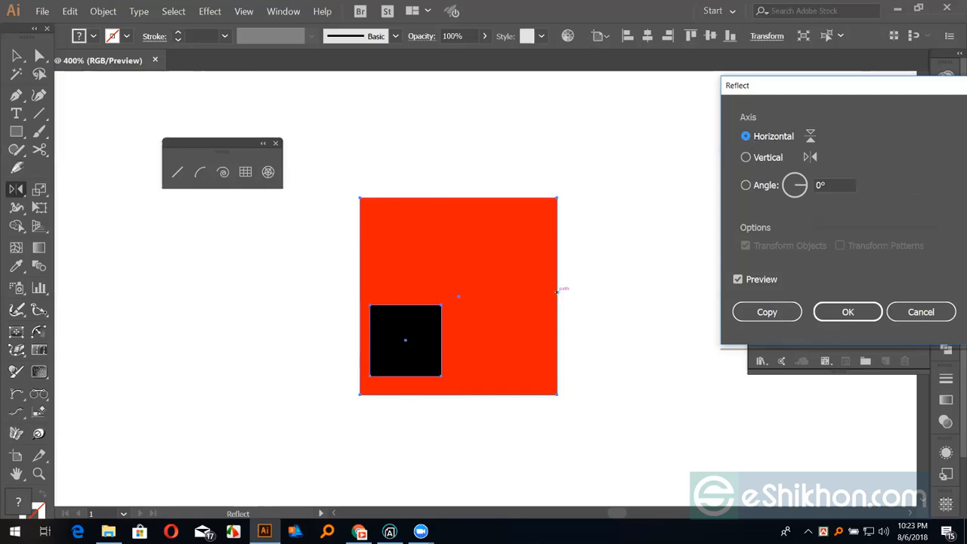
click(739, 280)
click(738, 280)
click(738, 280)
click(738, 280)
click(738, 280)
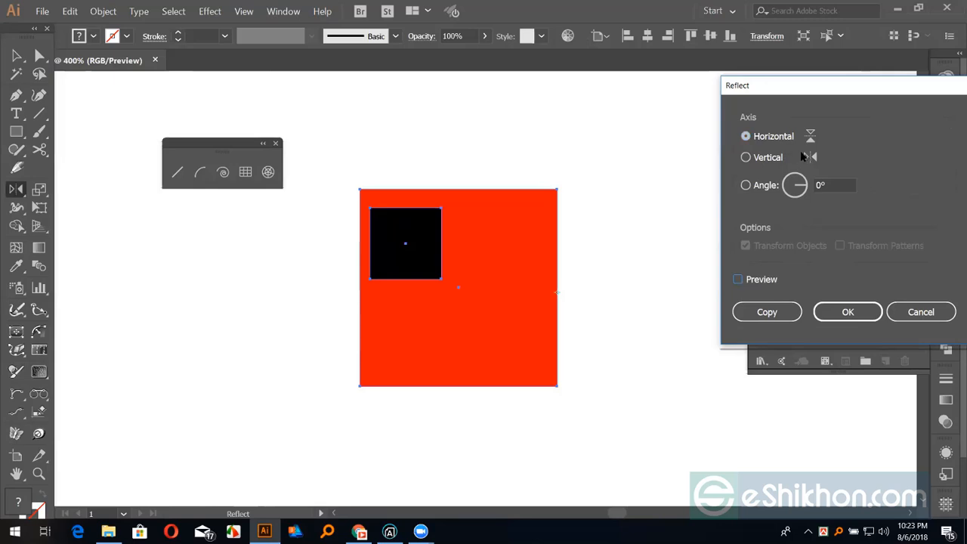
Reflect the squares about the vertical axis through the red square's right edge, comparing the preview with the original before applying it
click(746, 157)
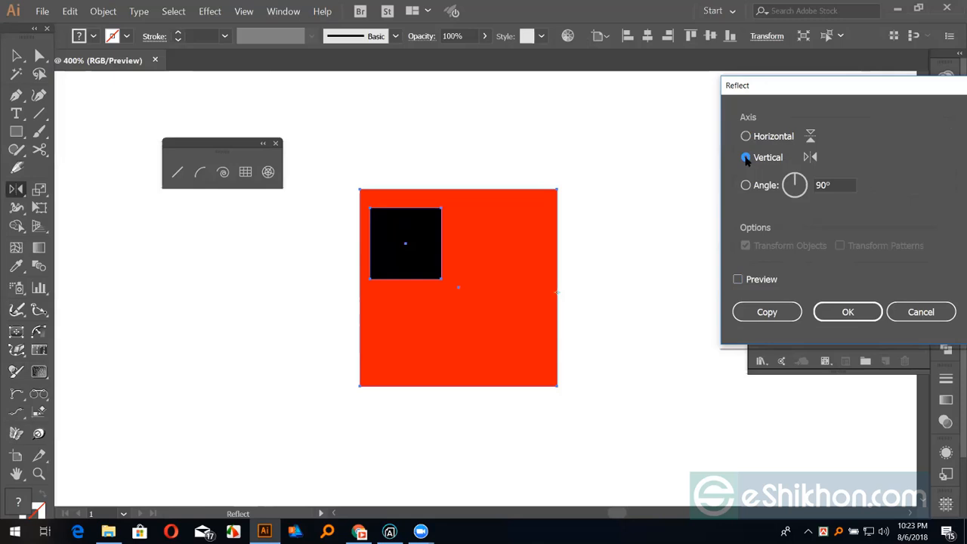
click(738, 281)
click(739, 280)
click(739, 280)
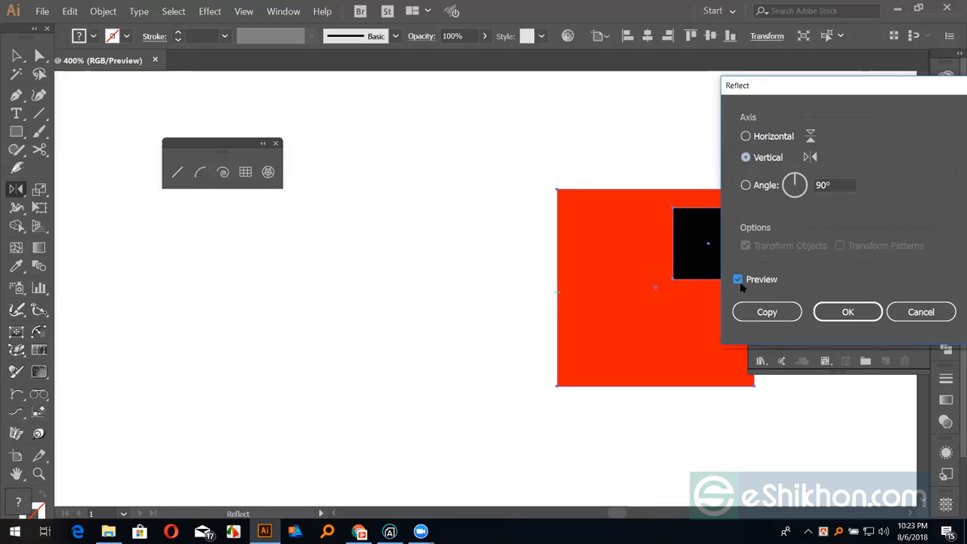
click(738, 281)
click(738, 280)
click(738, 280)
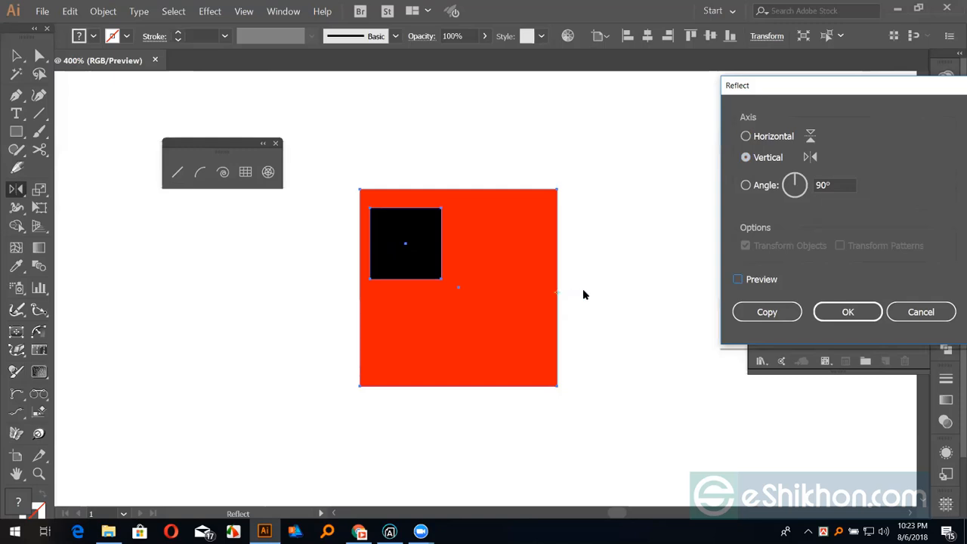
click(738, 280)
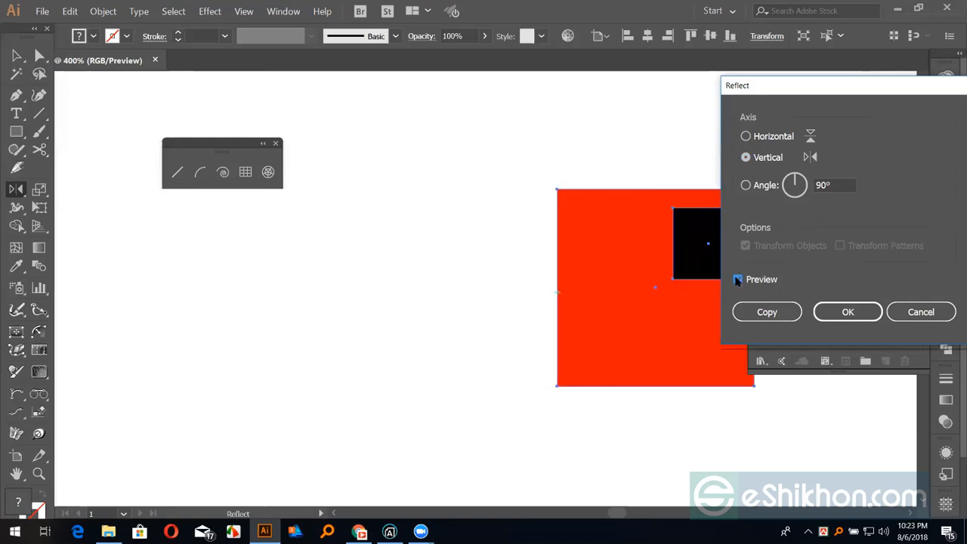
click(738, 280)
click(738, 280)
click(739, 280)
click(847, 311)
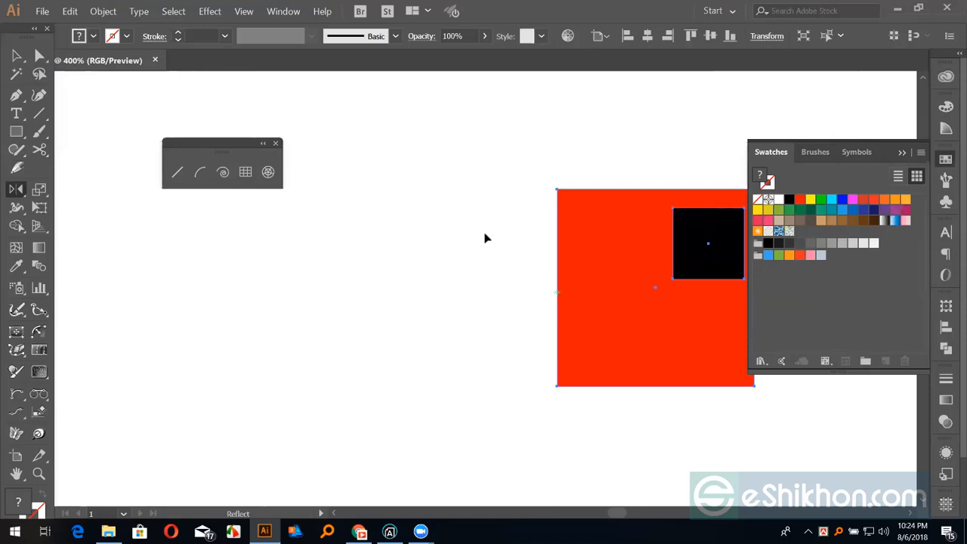
Show the rulers and place a vertical guide a short distance left of the red square, at about 290 on the ruler
key(v)
key(ctrl+r)
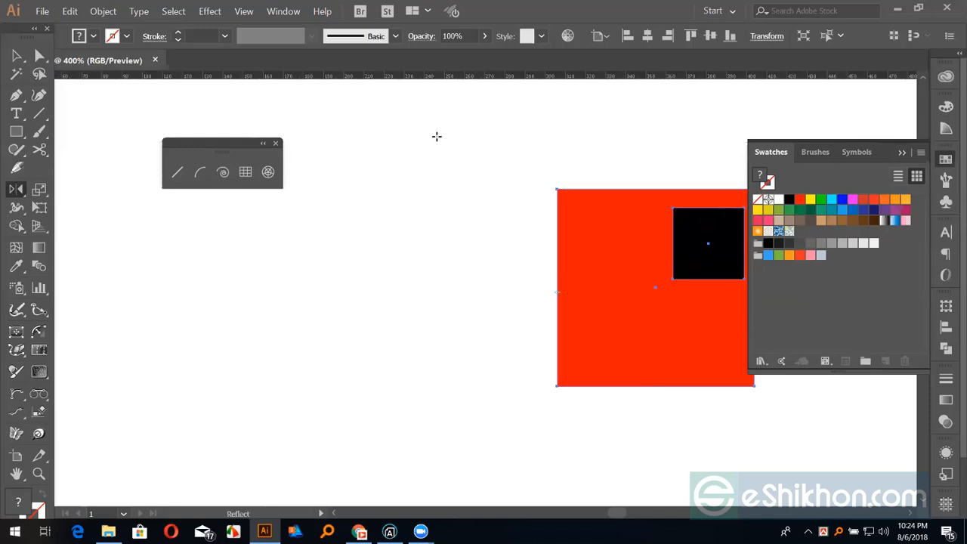
double_click(448, 78)
drag(473, 193, 526, 333)
key(o)
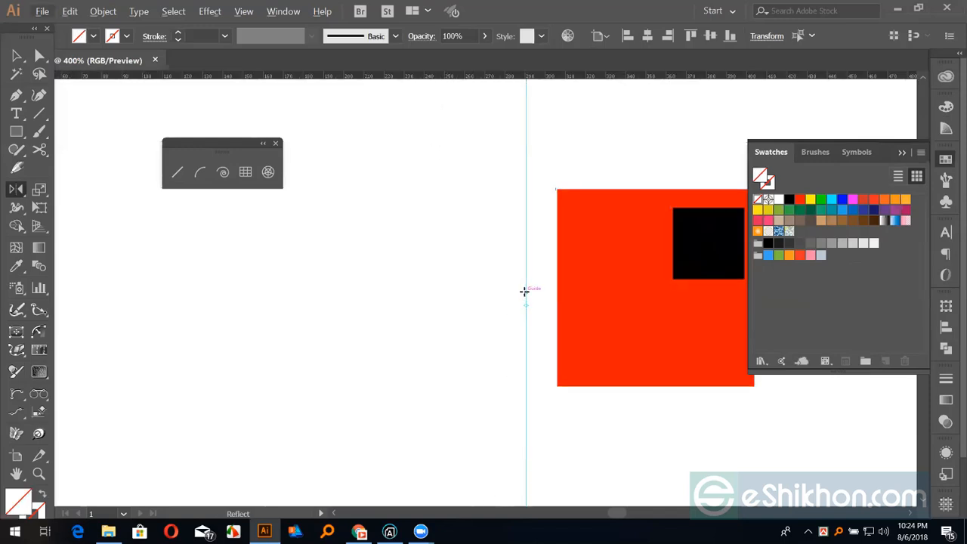
key(alt+v)
key(Escape)
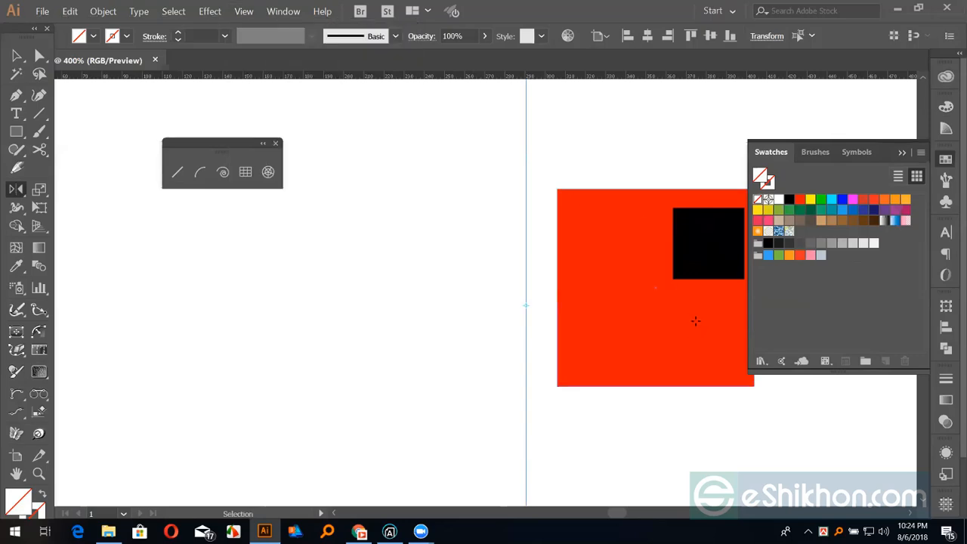
Lock the guides and select the red and black squares for reflecting
right_click(528, 254)
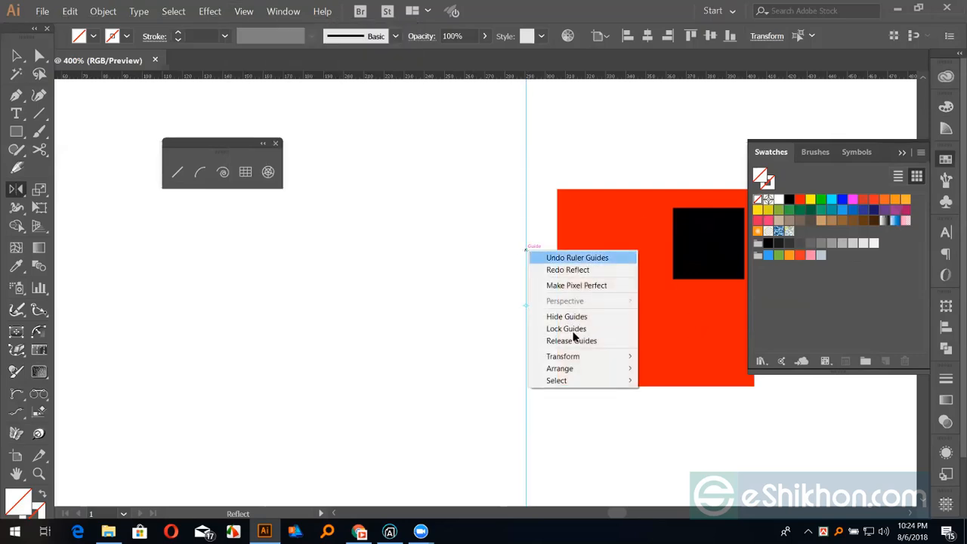
click(566, 328)
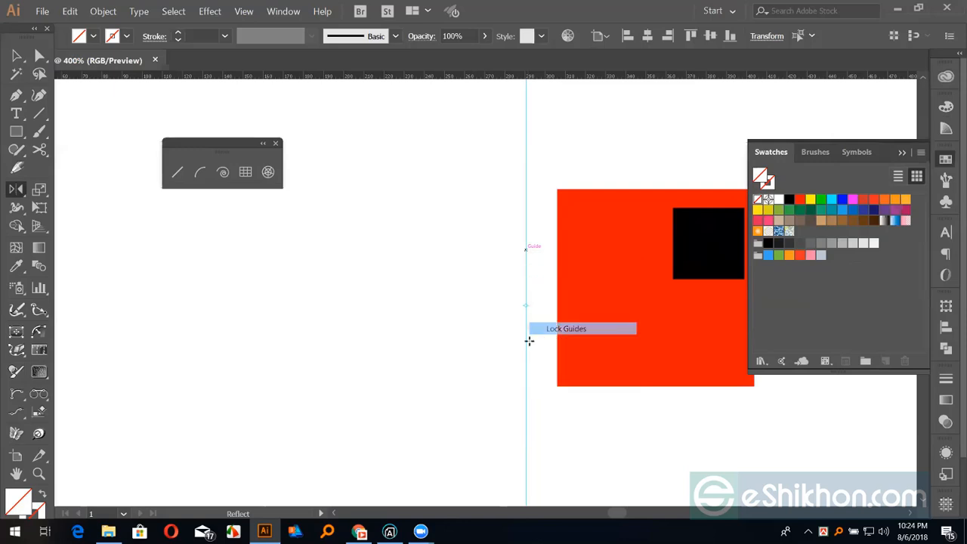
key(v)
drag(590, 185, 668, 328)
key(o)
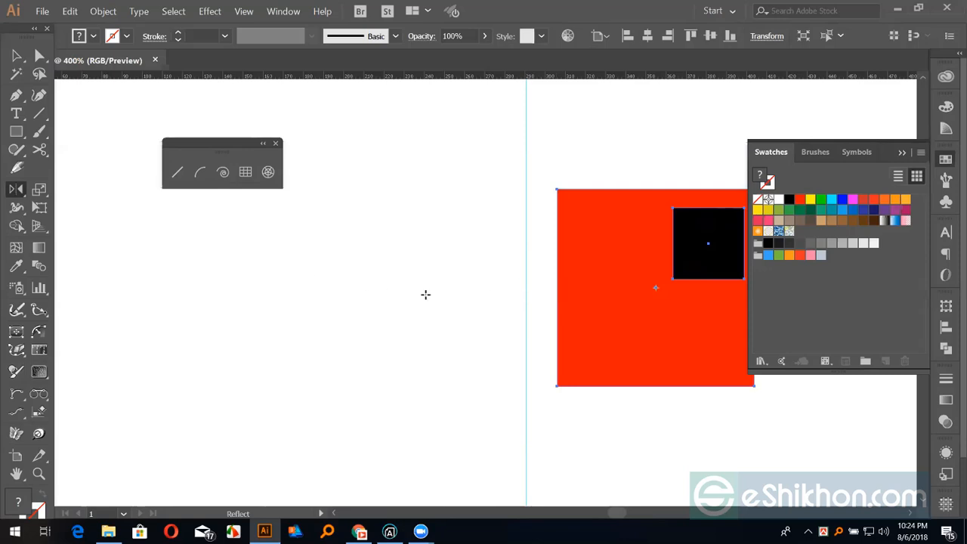
Draw a small yellow square spanning the gap between guide and red square, and place a copy of it on the guide's other side
key(m)
drag(525, 253, 557, 284)
click(810, 198)
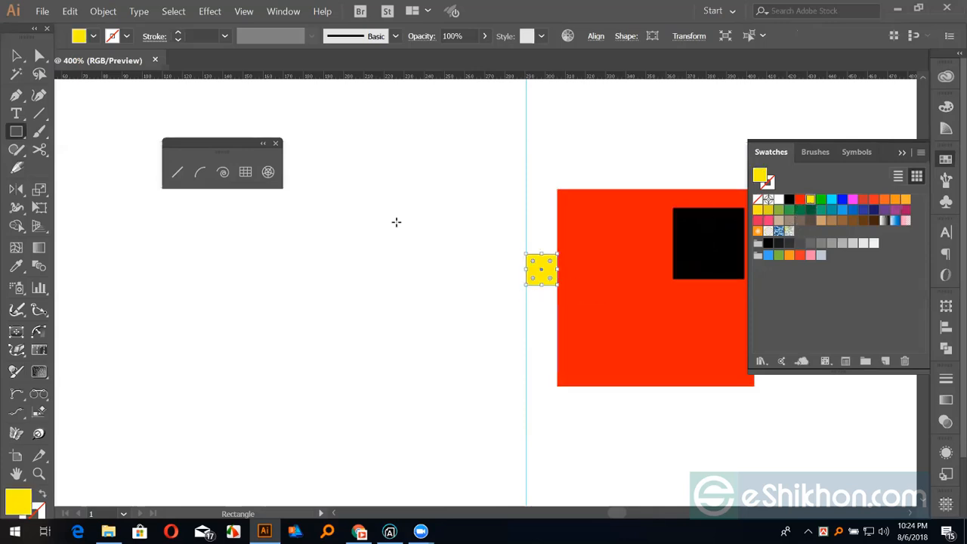
key(v)
click(521, 281)
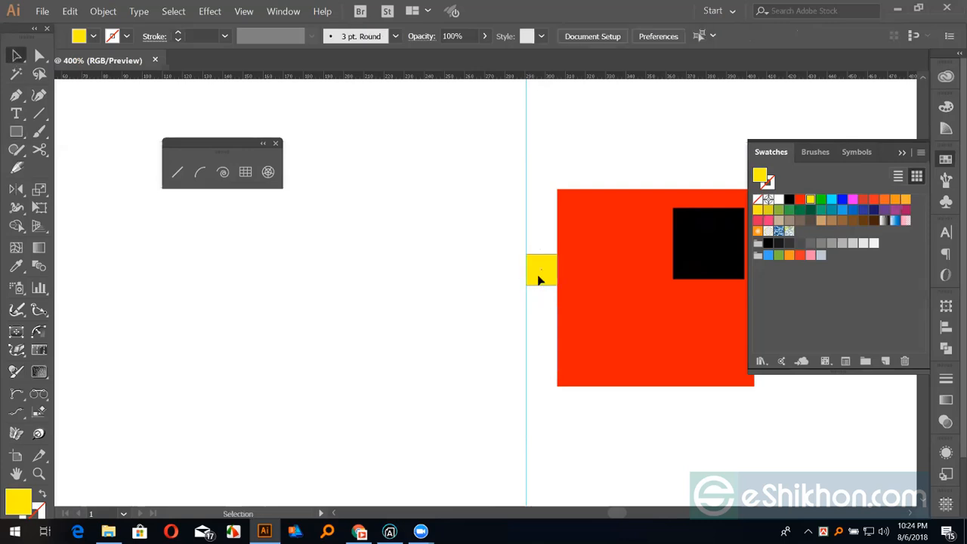
drag(537, 278, 505, 278)
click(531, 345)
Preview a vertical-axis reflection of the red and black squares about the guide, comparing it with the original, and cancel
click(626, 273)
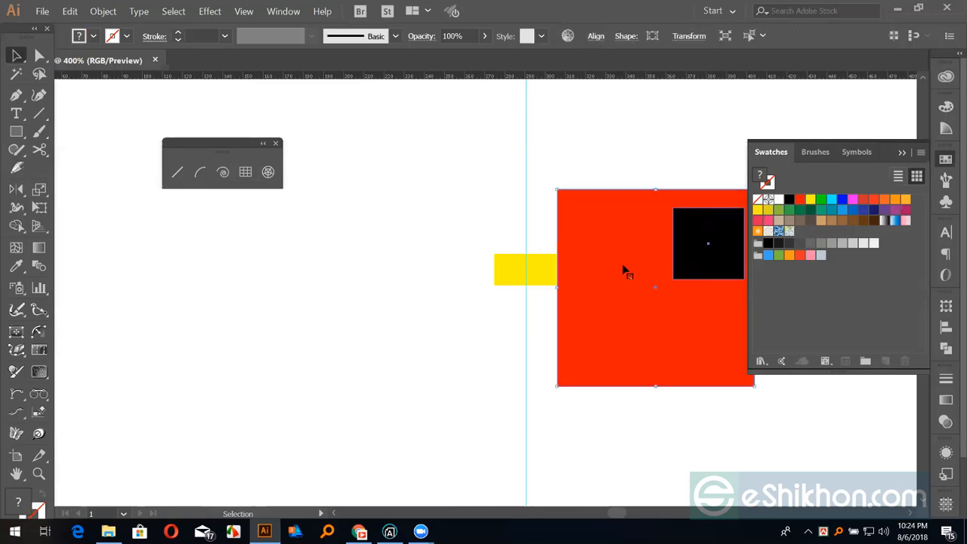
key(o)
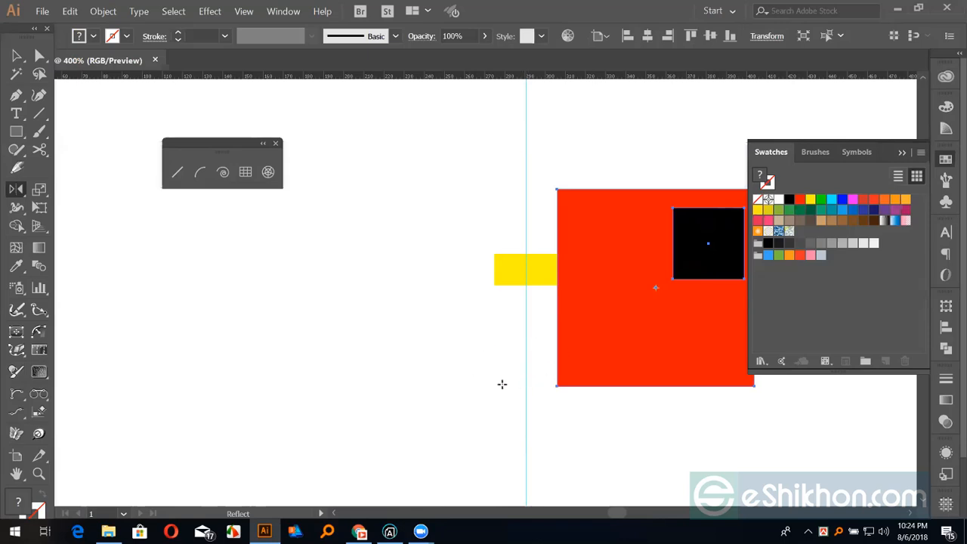
alt+click(526, 452)
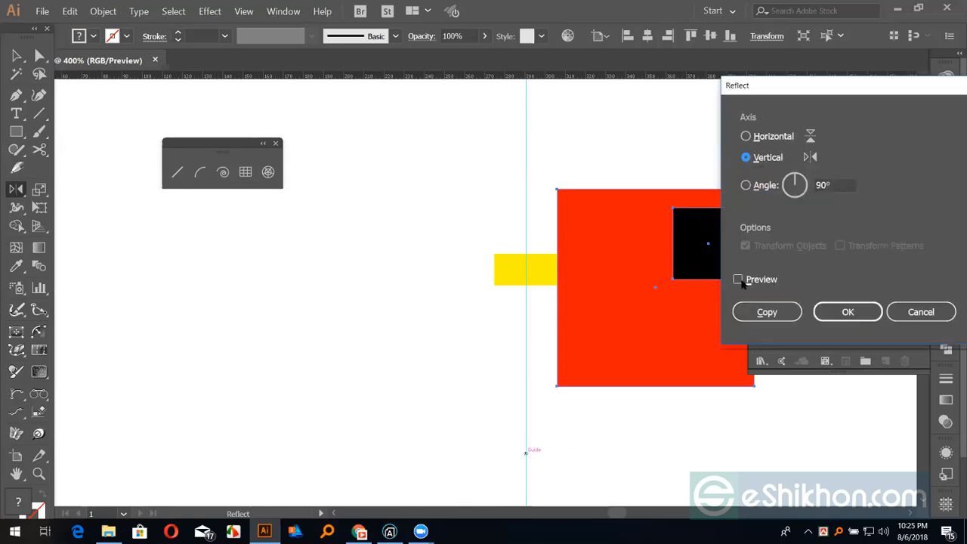
click(738, 279)
click(738, 279)
click(739, 280)
click(739, 279)
click(738, 279)
click(738, 279)
click(738, 280)
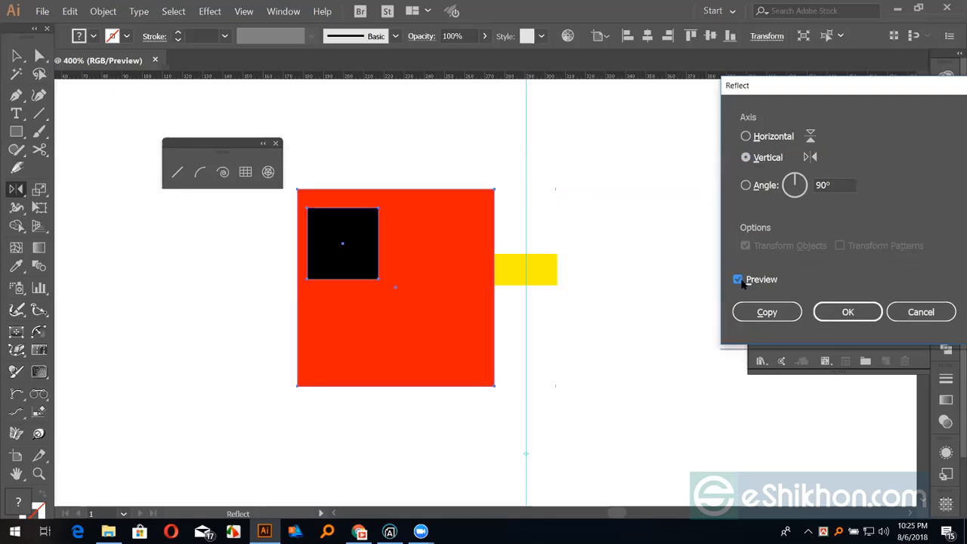
click(741, 280)
click(741, 279)
click(738, 280)
click(738, 280)
click(738, 281)
click(738, 280)
click(912, 321)
Delete the red, black and yellow squares
key(v)
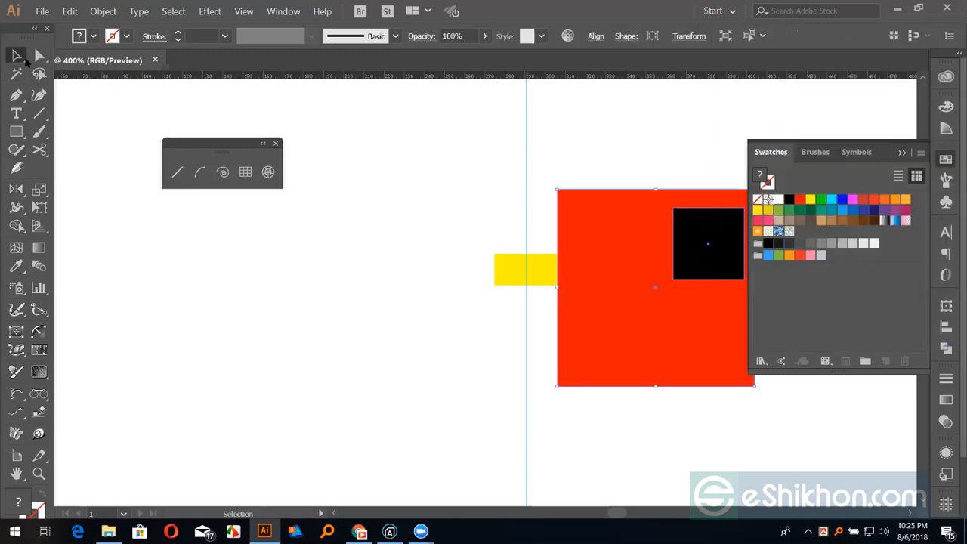
drag(423, 199, 654, 359)
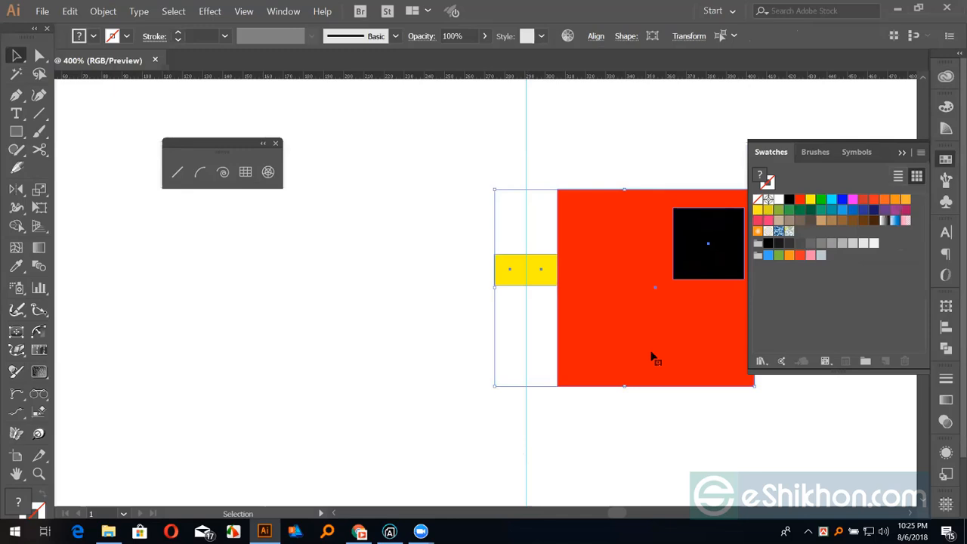
key(Delete)
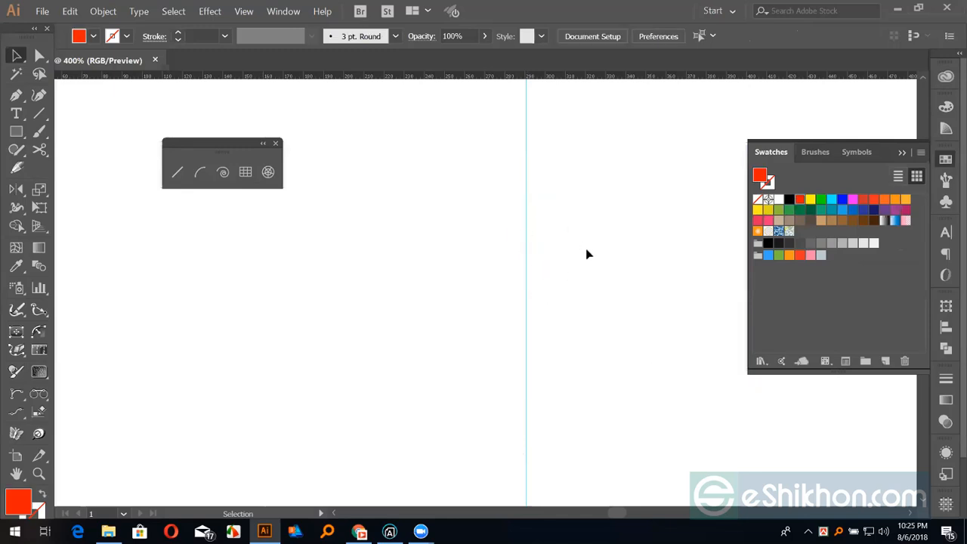
Draw an arc rising to the right on the guide's left side and give it a black stroke
click(200, 173)
drag(236, 333, 240, 330)
drag(328, 241, 410, 194)
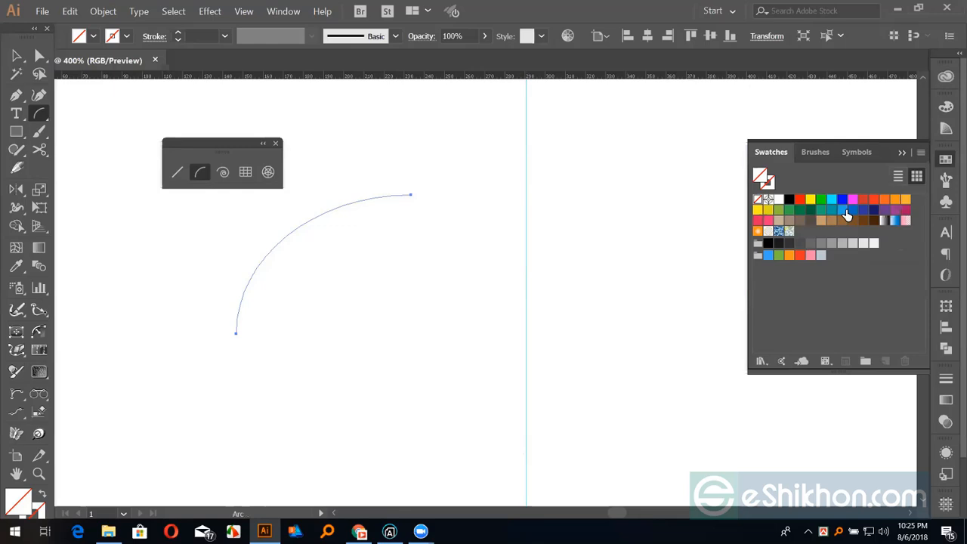
click(791, 203)
click(790, 202)
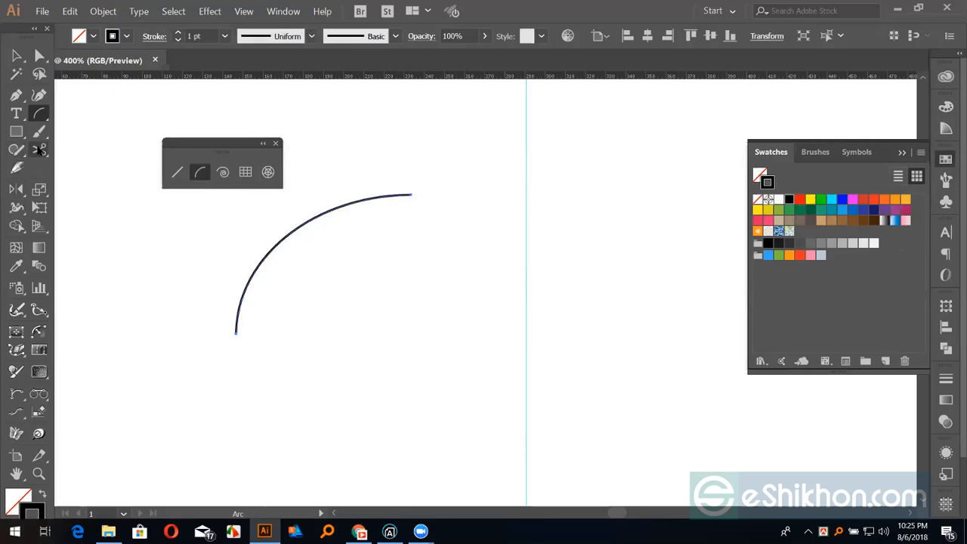
Reflect a copy of the arc about its lower end so the two curves close into a leaf shape
key(o)
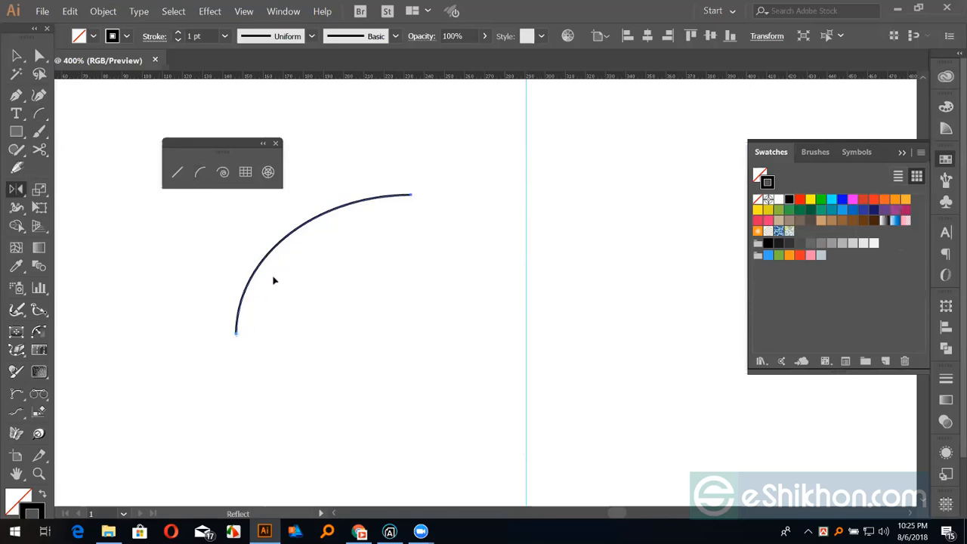
drag(306, 250, 403, 286)
key(alt)
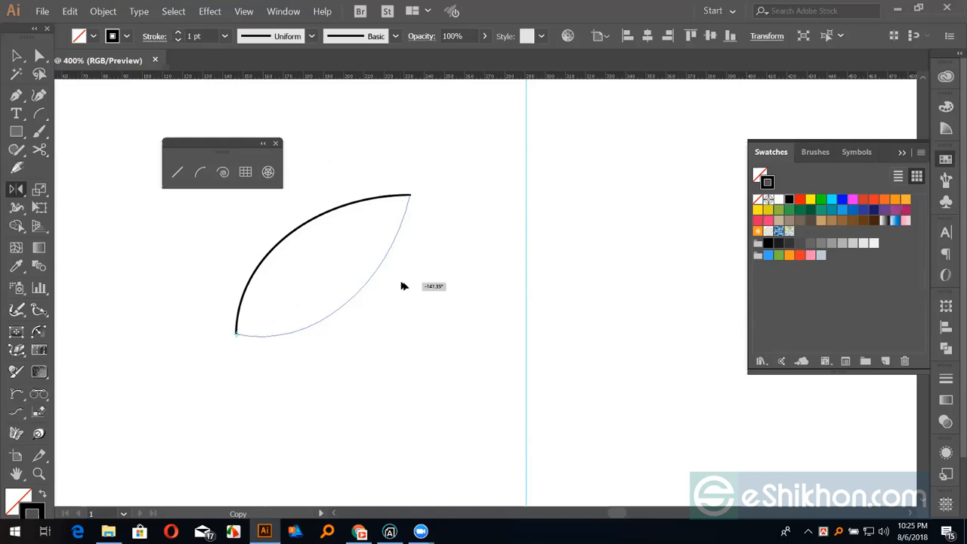
drag(403, 285, 402, 286)
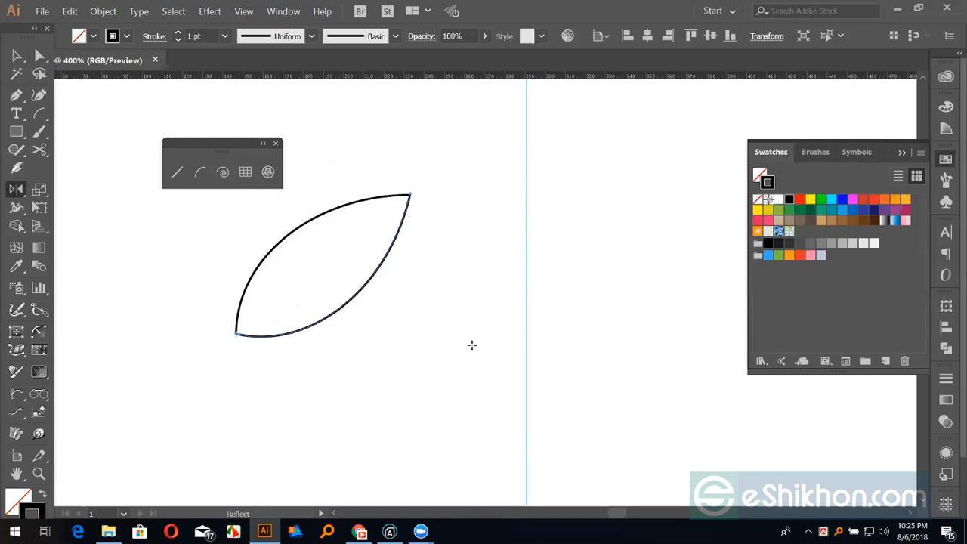
Select both curves of the leaf shape and delete them
key(v)
drag(349, 161, 440, 301)
key(Delete)
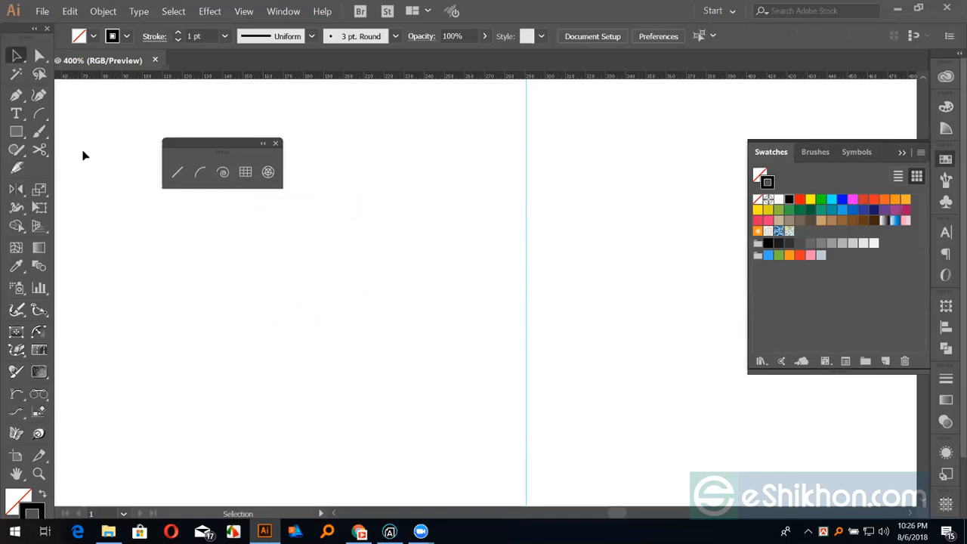
Draw a square with black fill and no stroke left of the guide and place a level copy to its right
click(16, 131)
drag(316, 302, 340, 346)
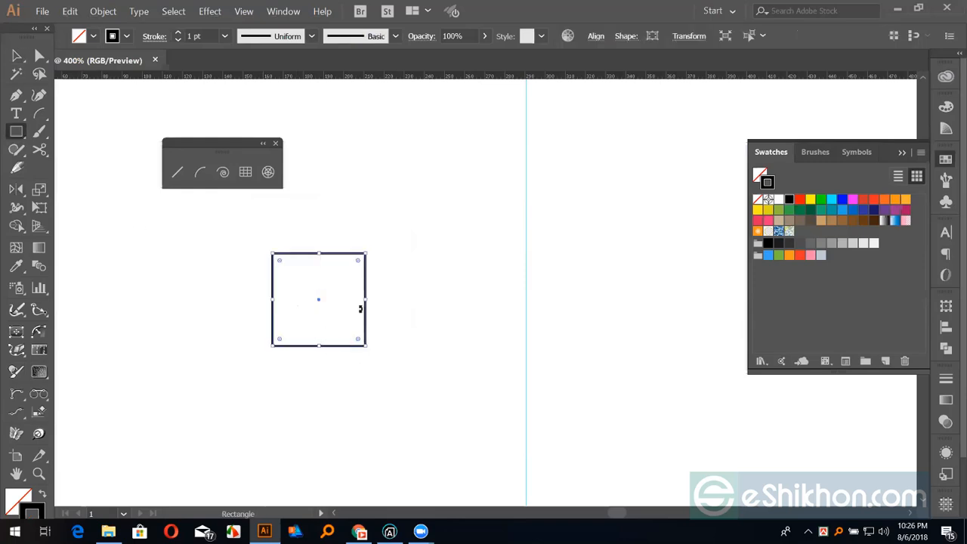
key(shift+x)
key(v)
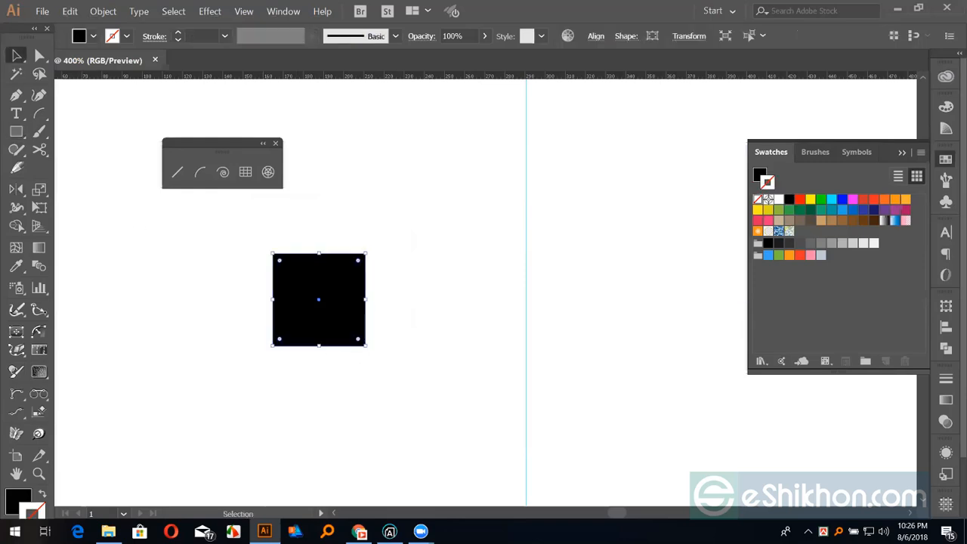
drag(311, 315, 431, 316)
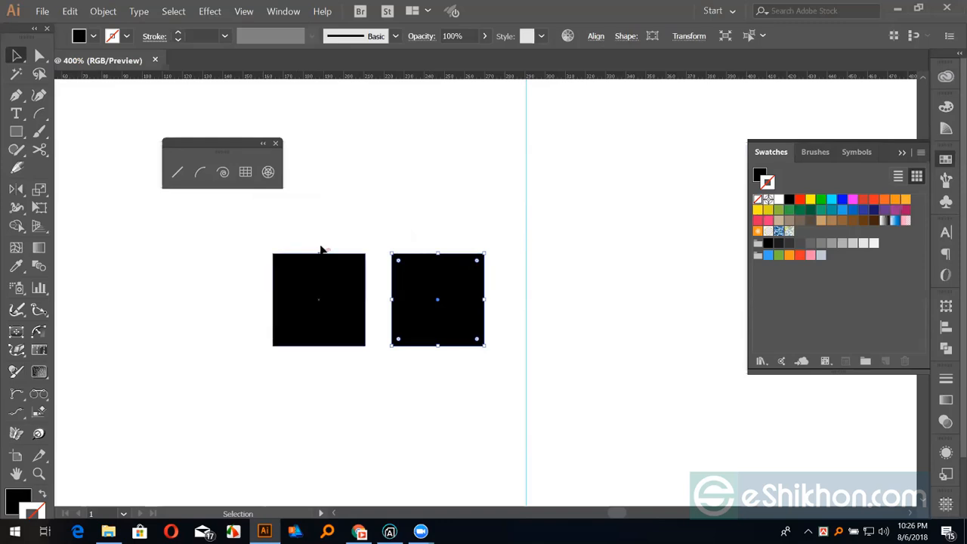
Delete both black squares
drag(338, 236, 444, 353)
key(Delete)
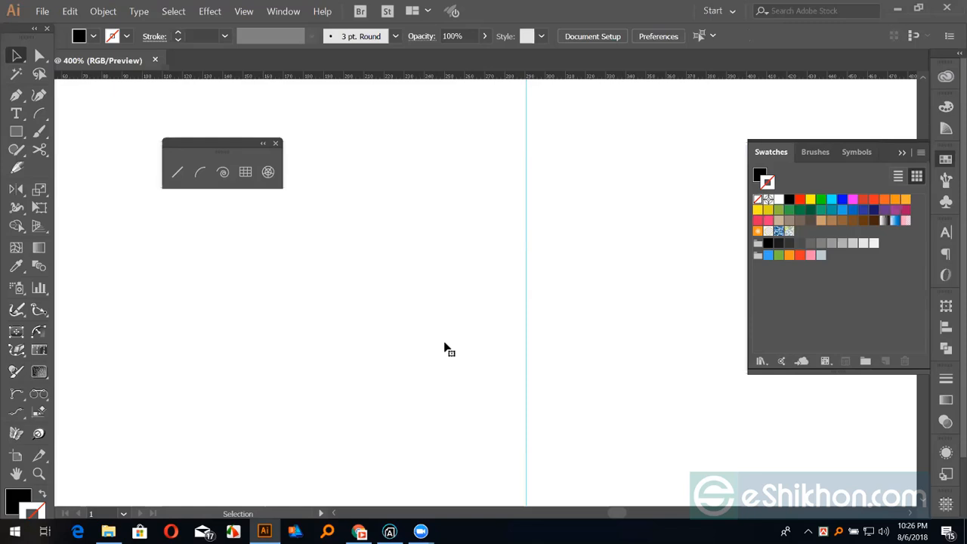
Draw a vertical line left of the guide and give it a black stroke
key(ctrl+minus)
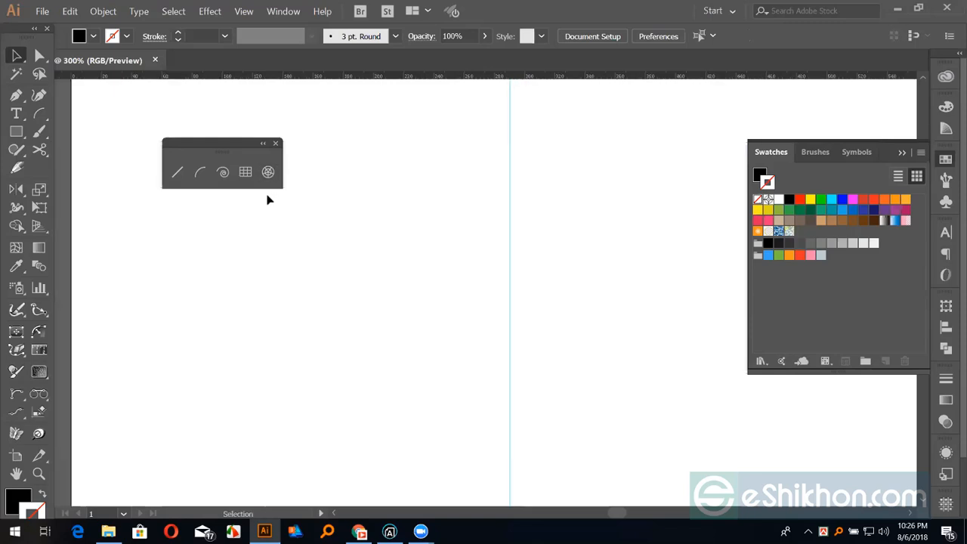
click(178, 174)
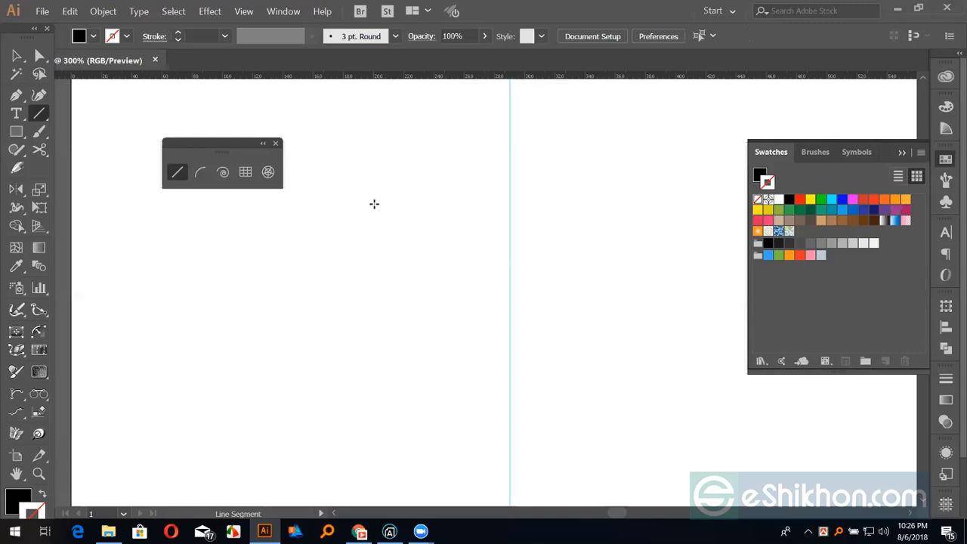
drag(369, 346, 370, 183)
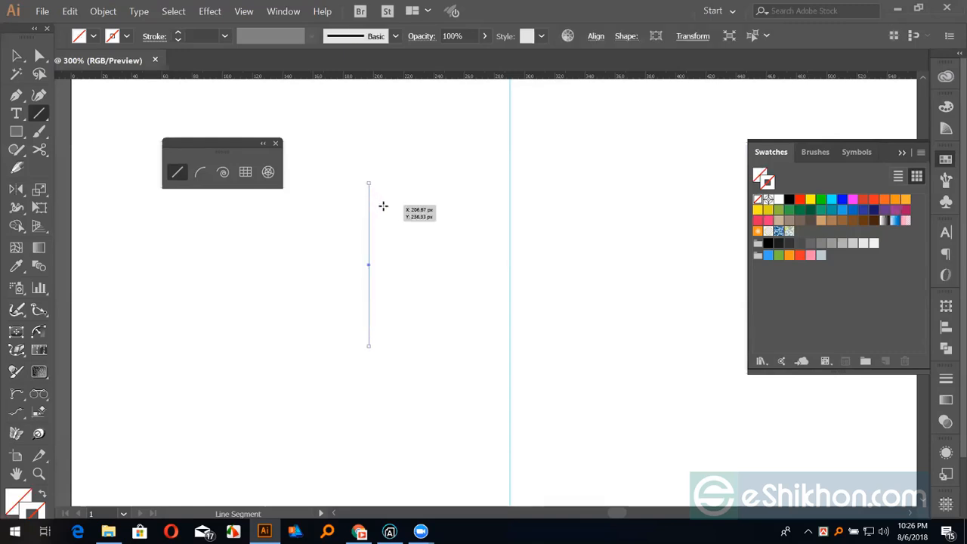
click(788, 198)
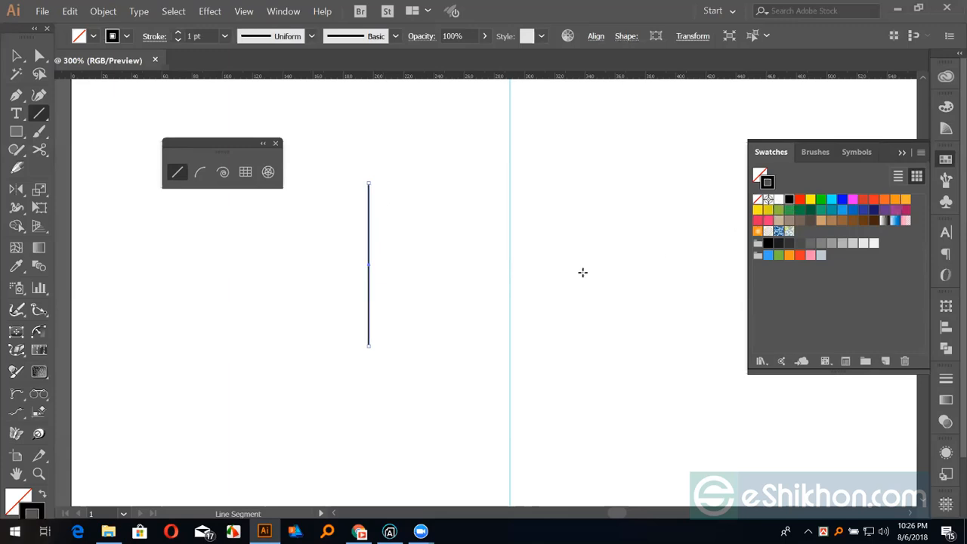
Try out a constrained line right of the guide at 90°, 135° and 45°, and undo it
drag(522, 283, 475, 294)
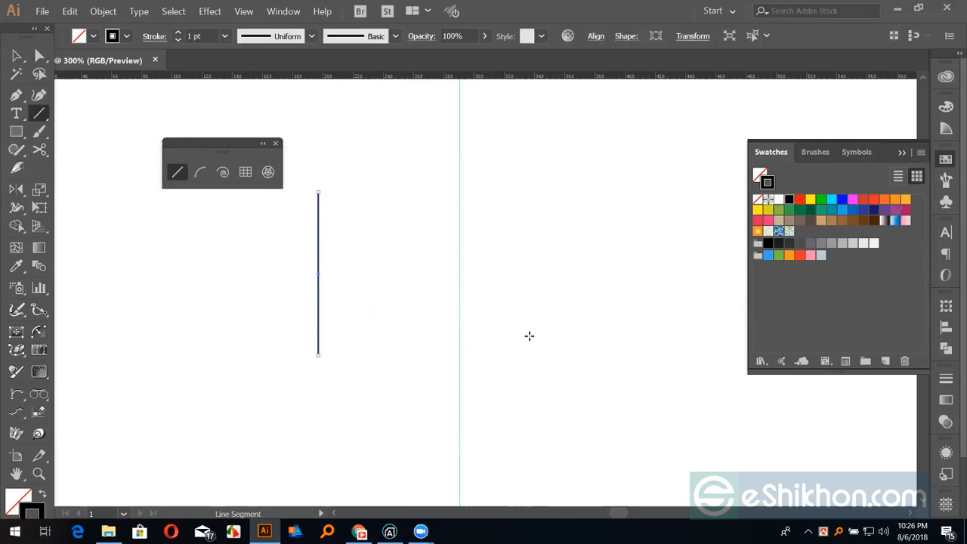
drag(550, 356, 556, 192)
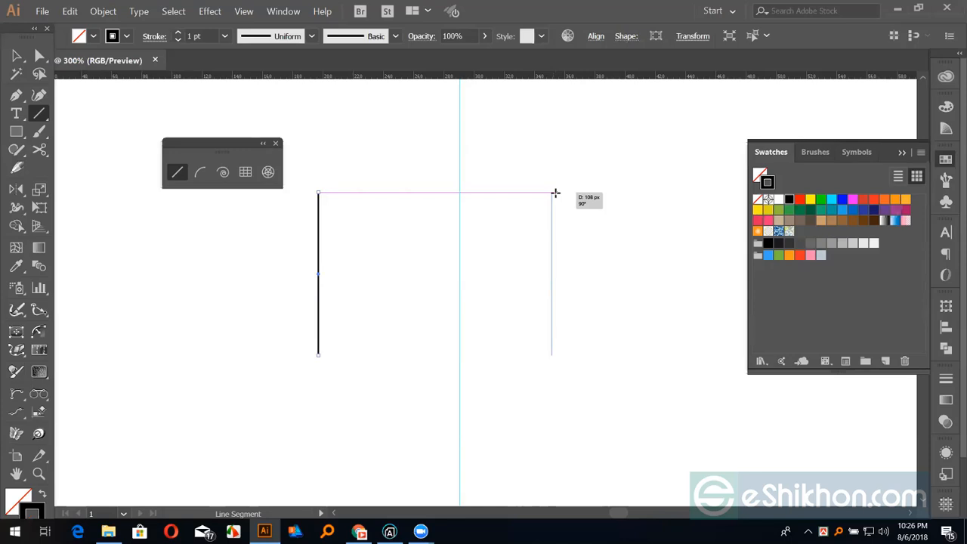
drag(555, 193, 429, 208)
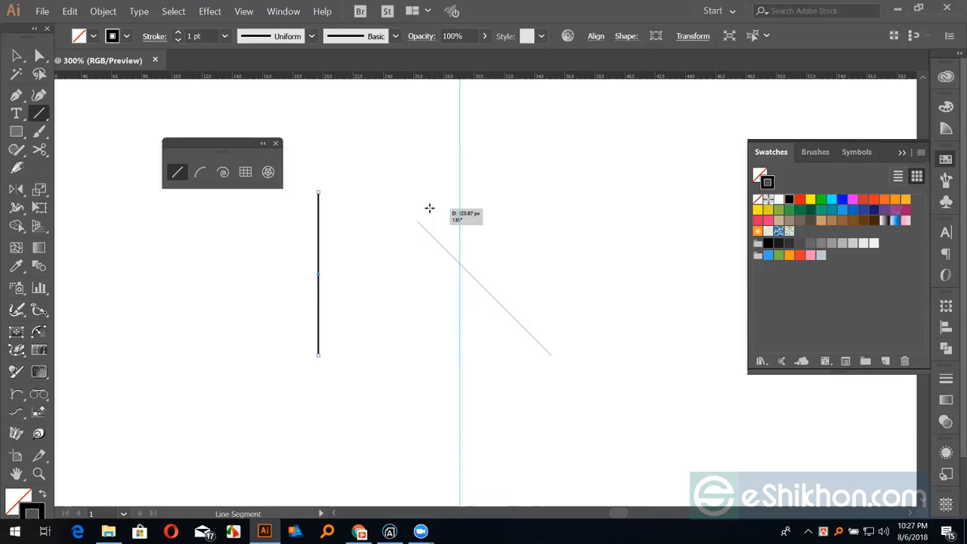
drag(429, 208, 668, 242)
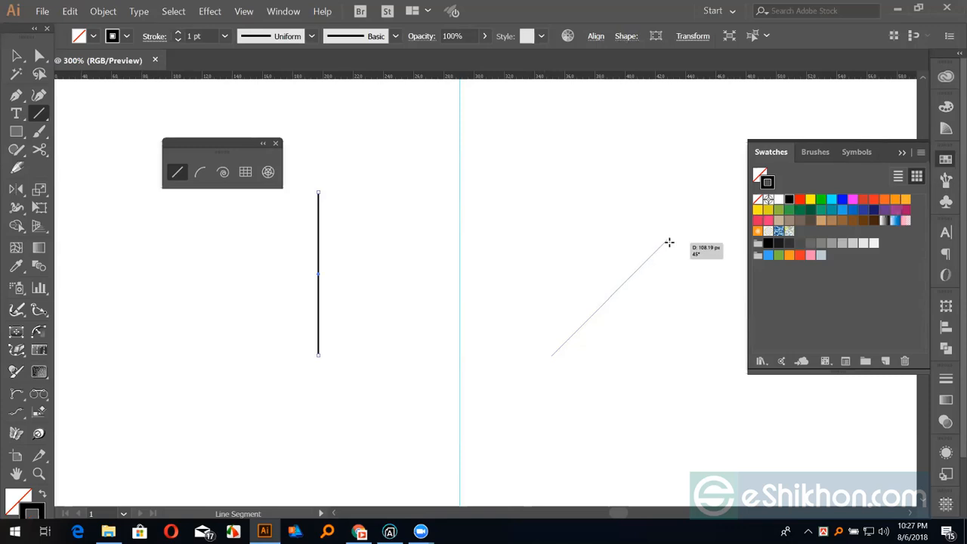
drag(668, 243, 585, 257)
key(ctrl+z)
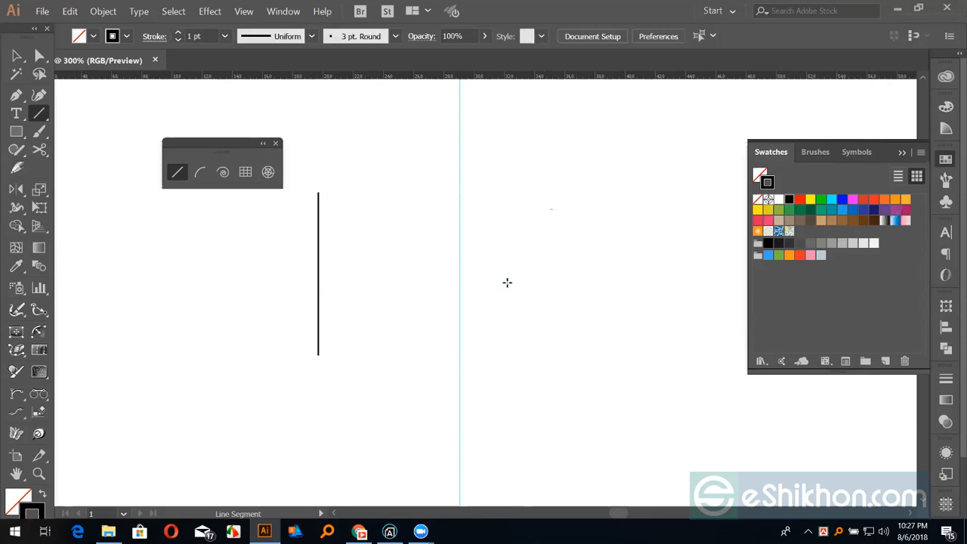
Draw a horizontal line right of the guide and switch to the Rotate tool with the Swatches collapsed
drag(487, 268, 575, 268)
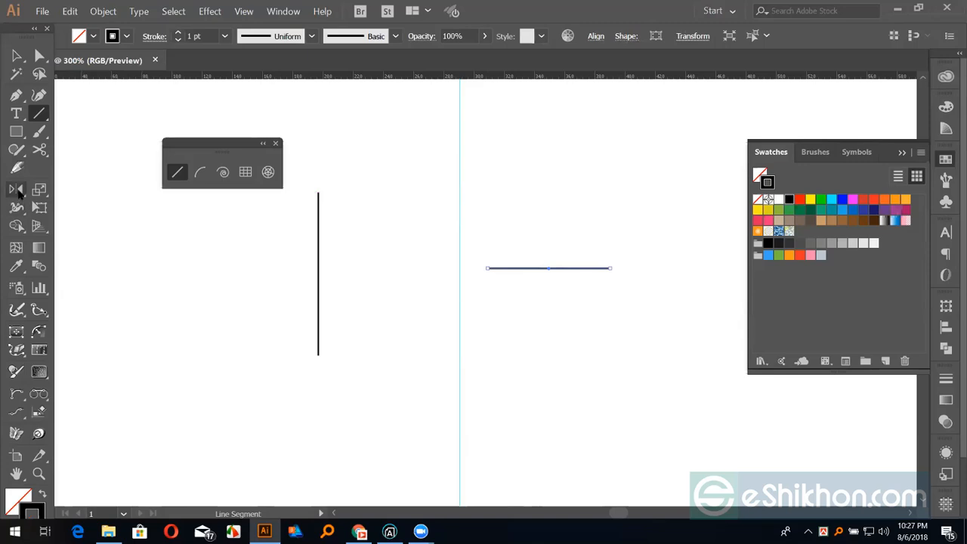
drag(18, 192, 38, 190)
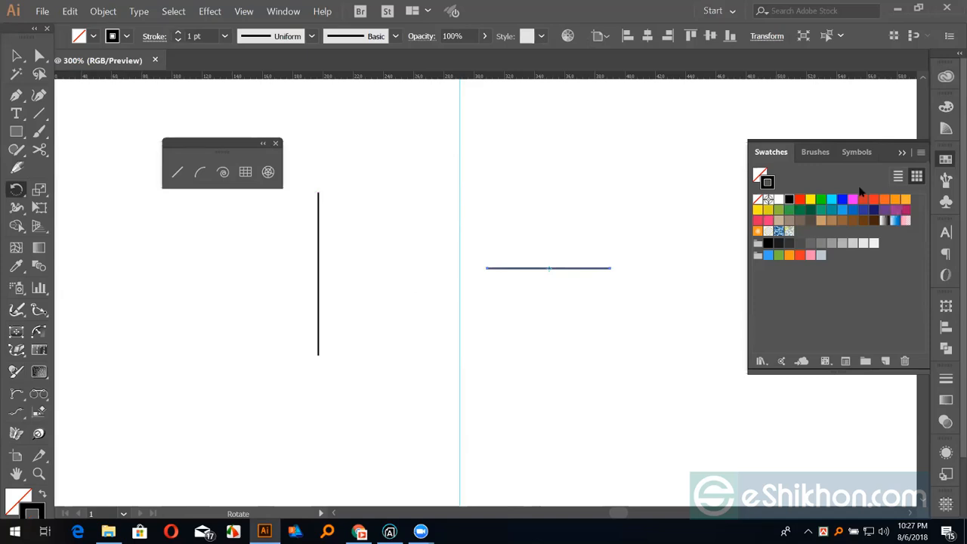
click(904, 152)
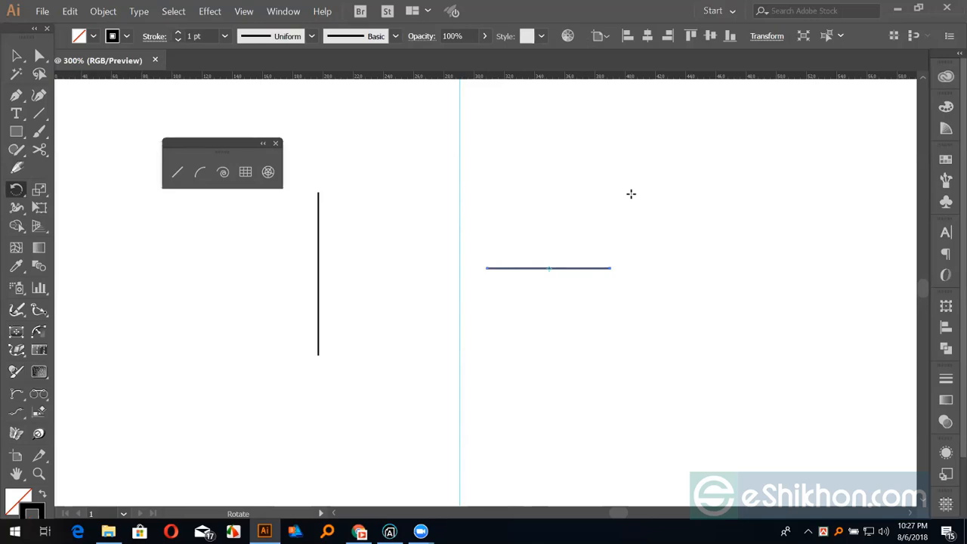
Set the Smart Guides construction angles to 90° & 15° Angles in the Preferences and confirm
key(v)
key(ctrl+k)
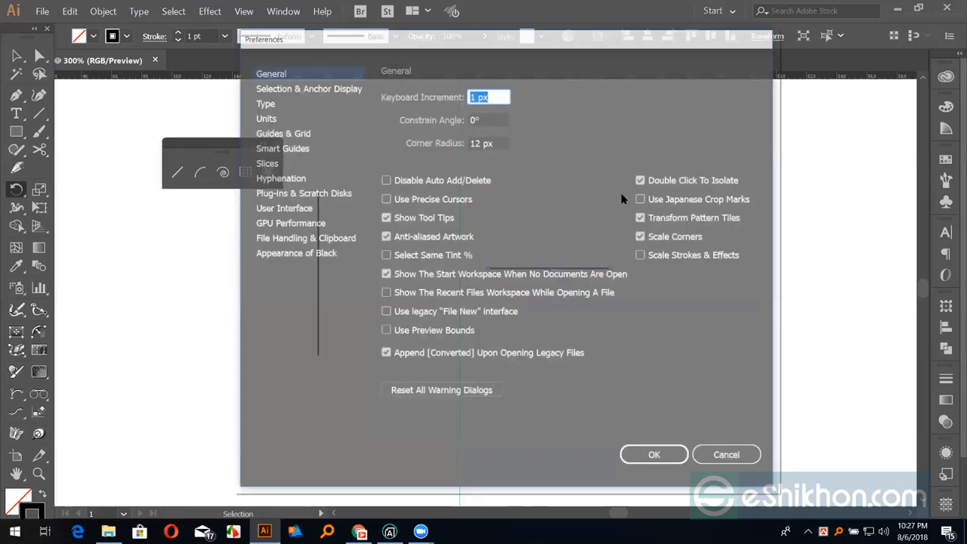
click(317, 90)
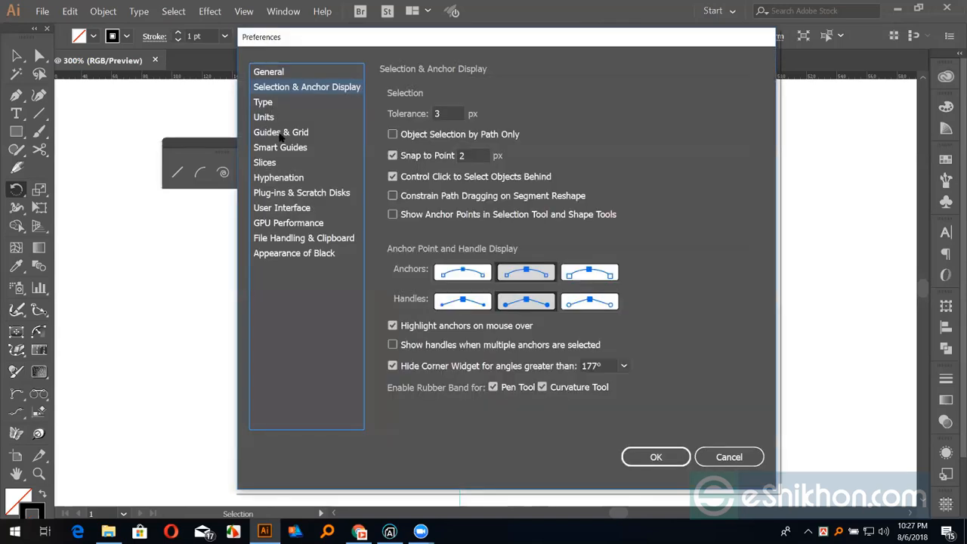
click(279, 136)
click(279, 149)
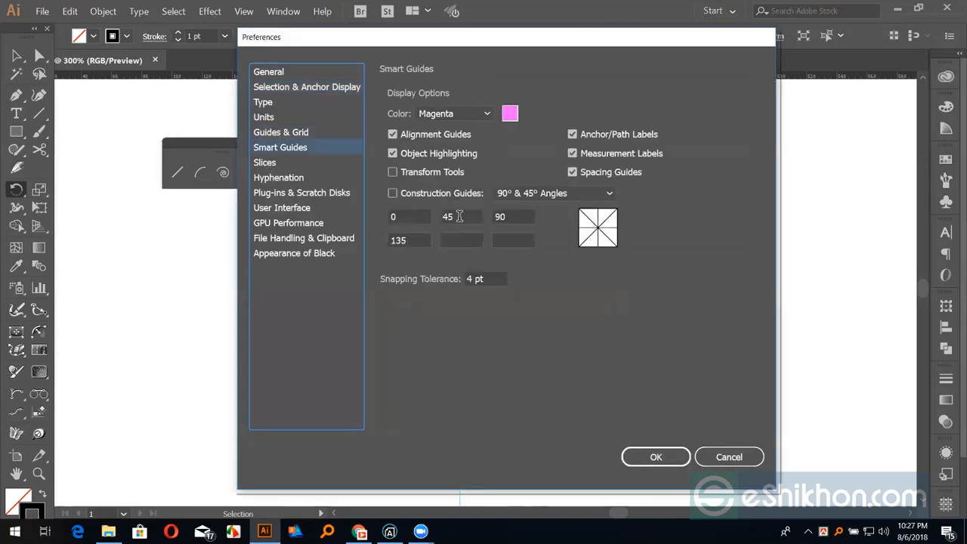
key(Tab)
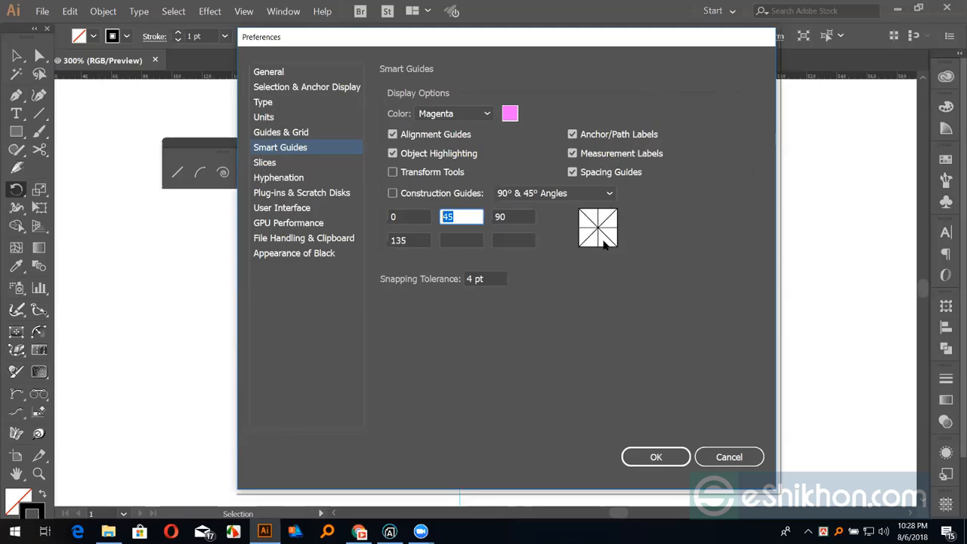
click(595, 192)
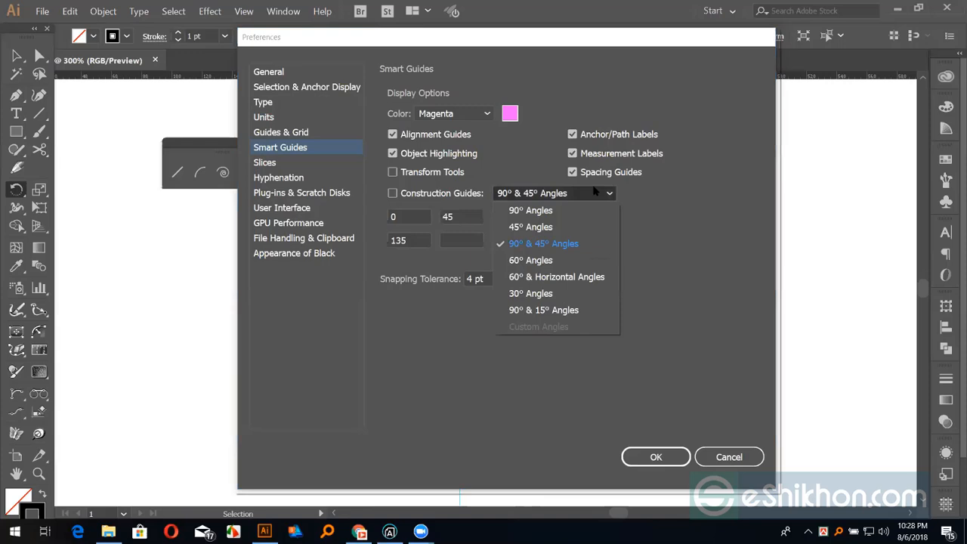
click(532, 310)
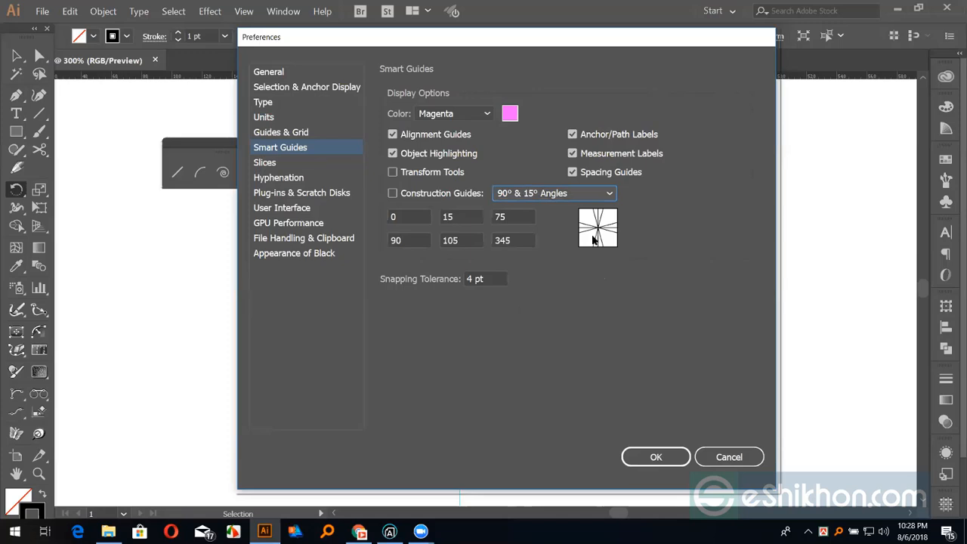
click(641, 456)
drag(668, 293, 662, 315)
key(v)
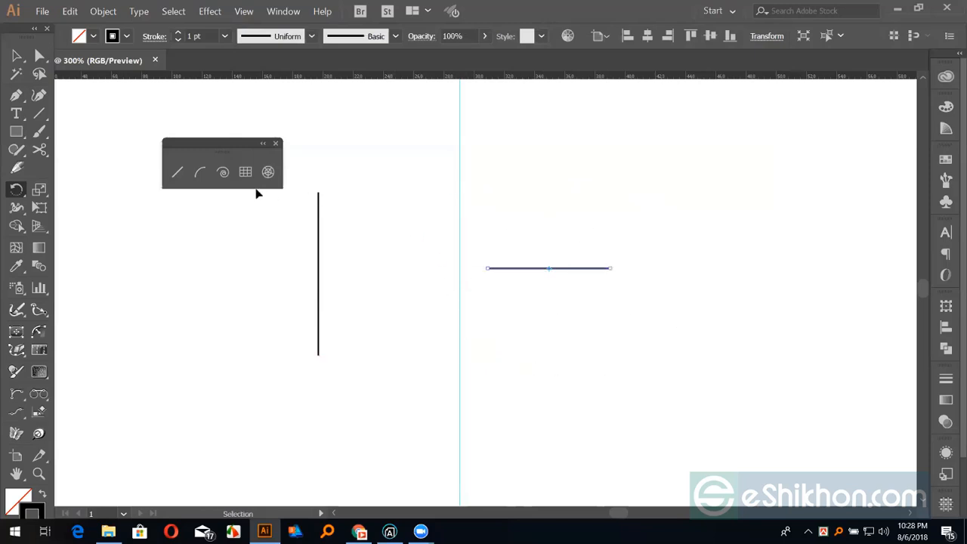
Set the Smart Guides construction angles to 90° & 45° Angles in the Preferences
key(ctrl+k)
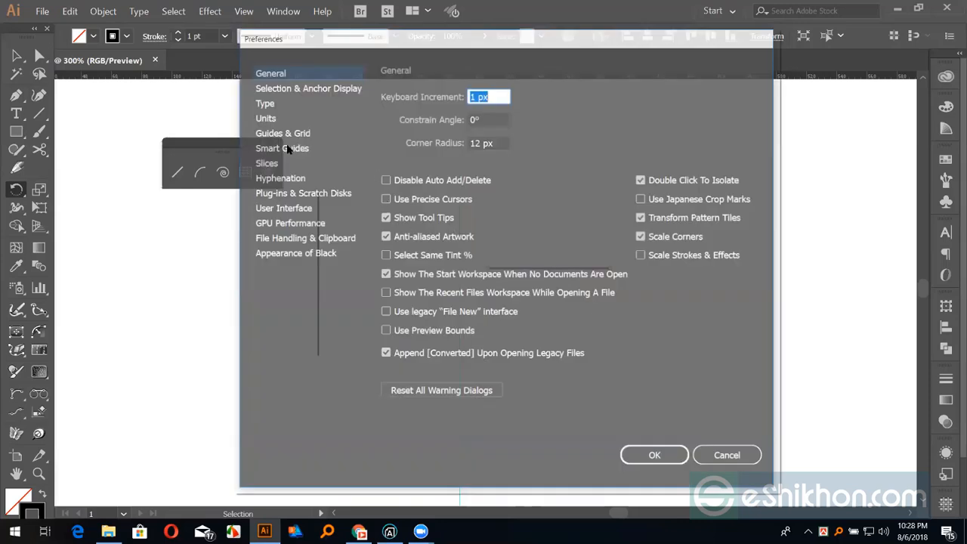
click(306, 149)
click(590, 196)
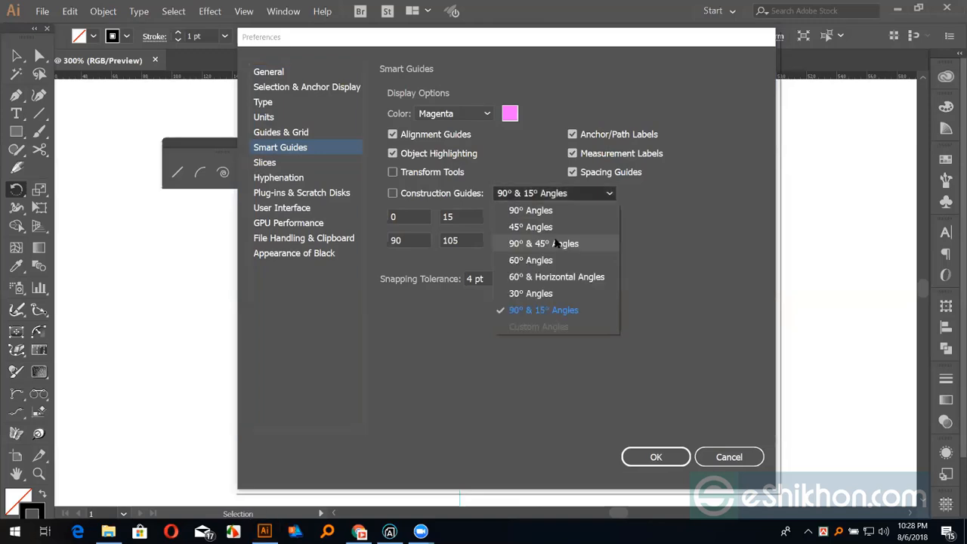
click(556, 243)
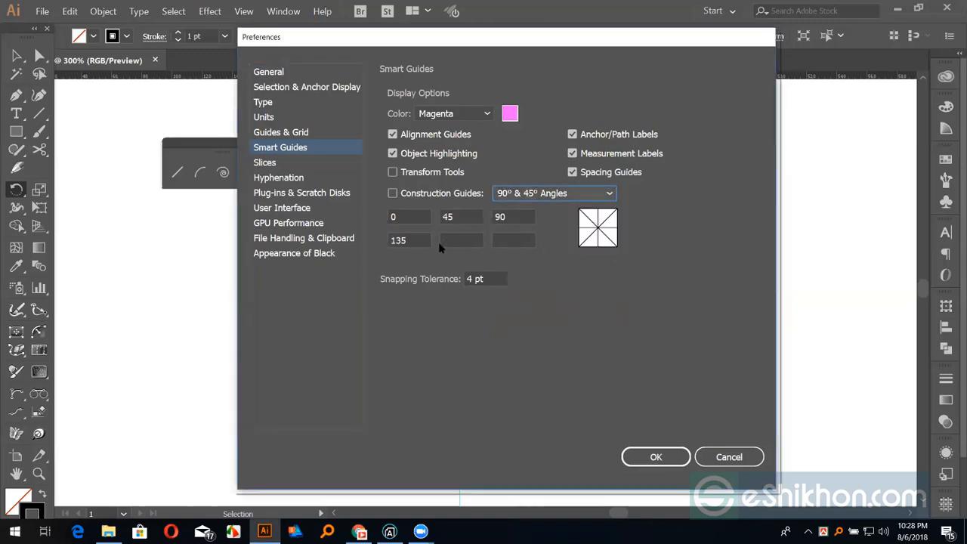
Look through the Preferences categories from Slices to Appearance of Black, plus Selection & Anchor Display and General, and close the Preferences
click(264, 162)
click(269, 179)
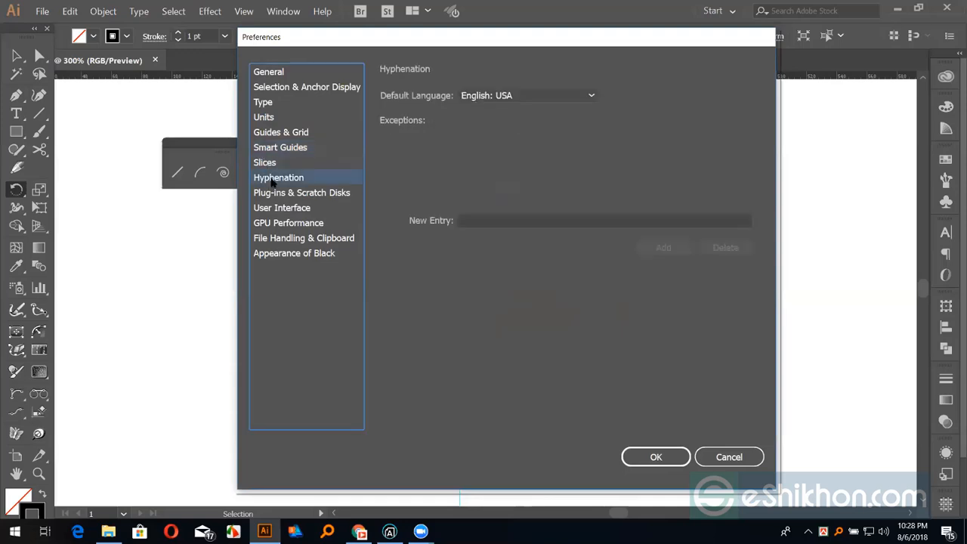
click(275, 194)
click(279, 208)
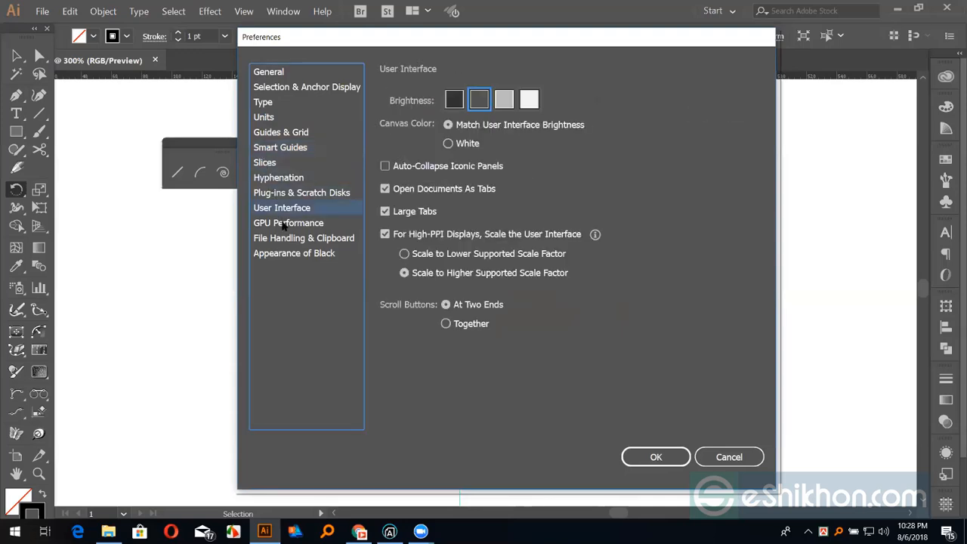
click(285, 224)
click(290, 239)
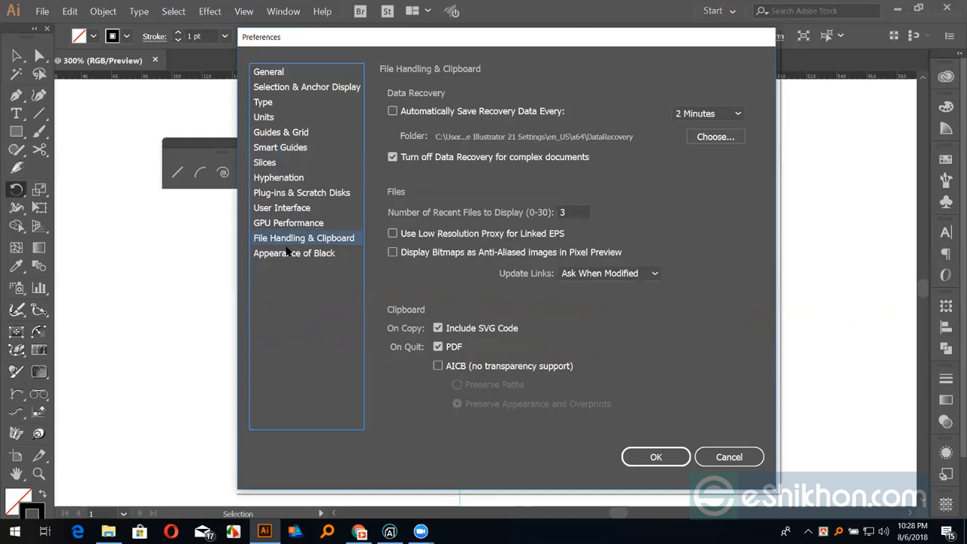
click(288, 253)
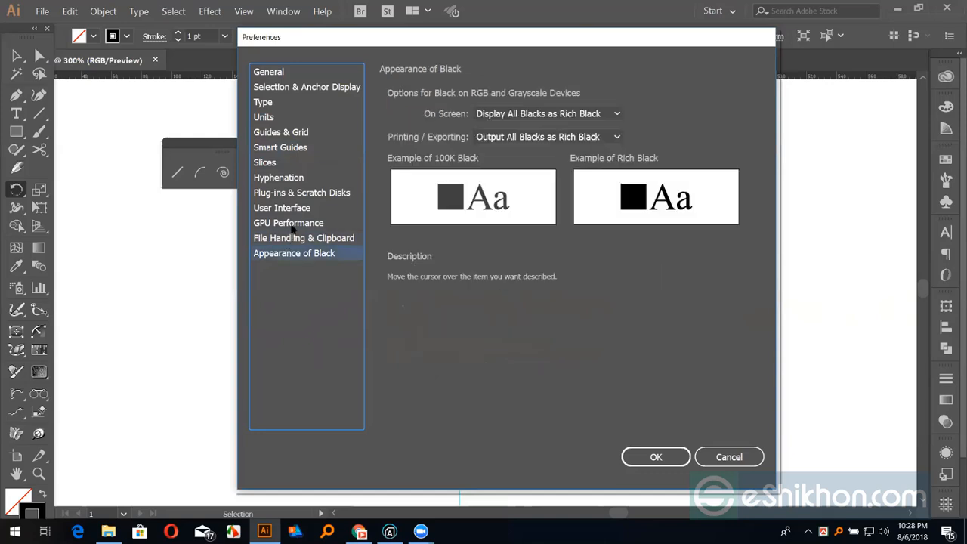
click(280, 88)
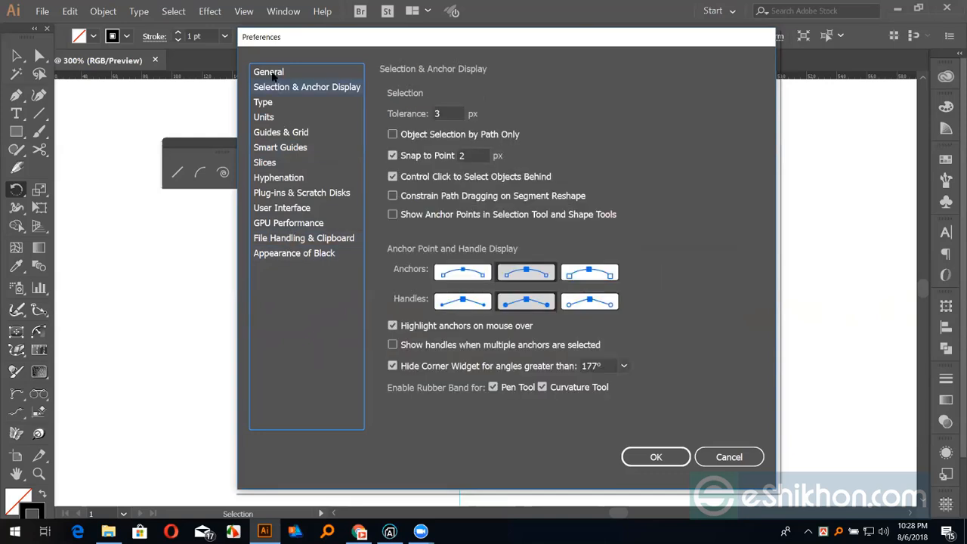
click(271, 72)
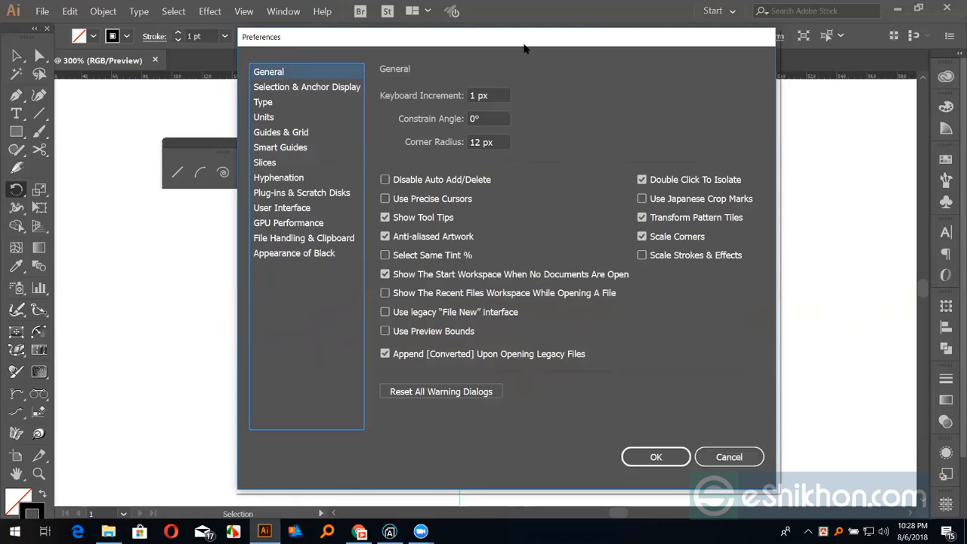
drag(525, 48, 578, 48)
click(730, 464)
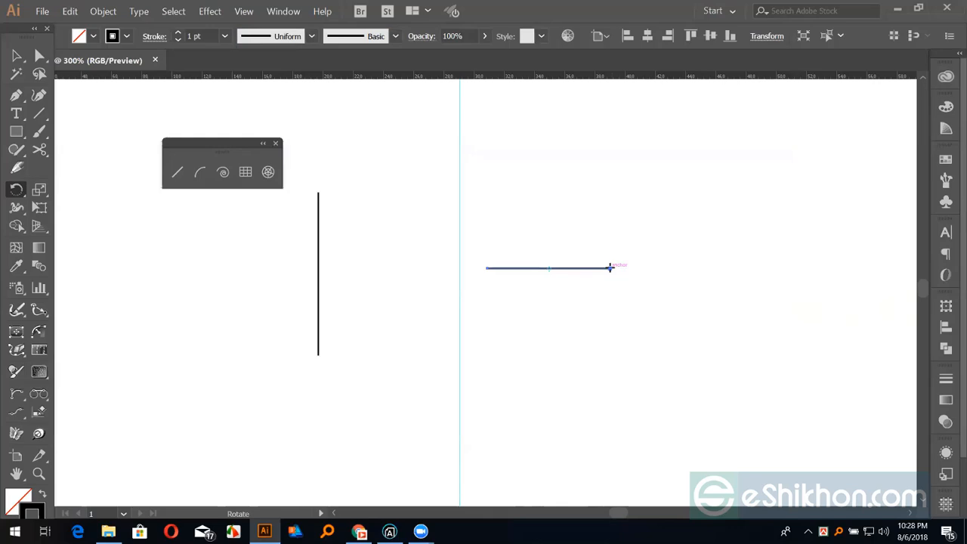
Start a precise rotation of the horizontal line about its end nearest the guide and preview an angle of 0°
alt+click(486, 268)
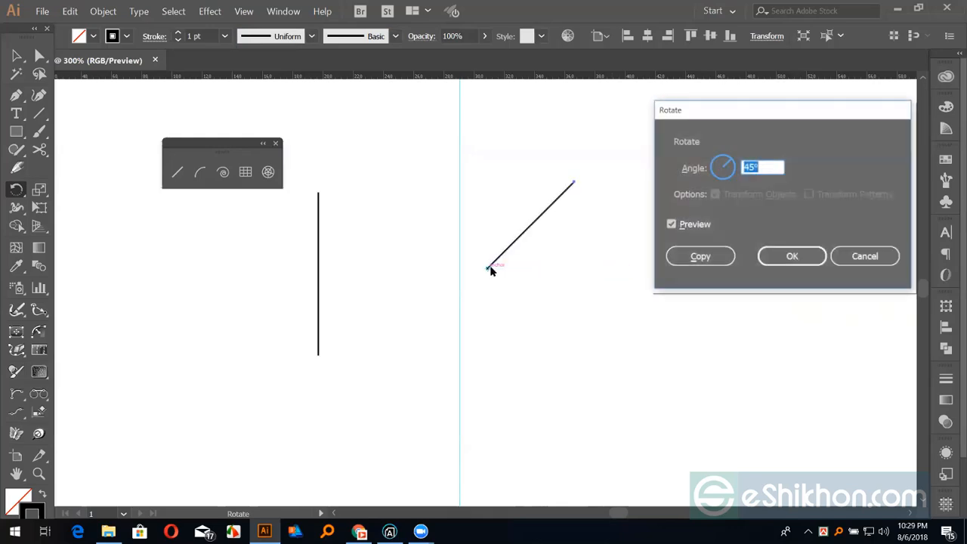
drag(764, 109, 723, 114)
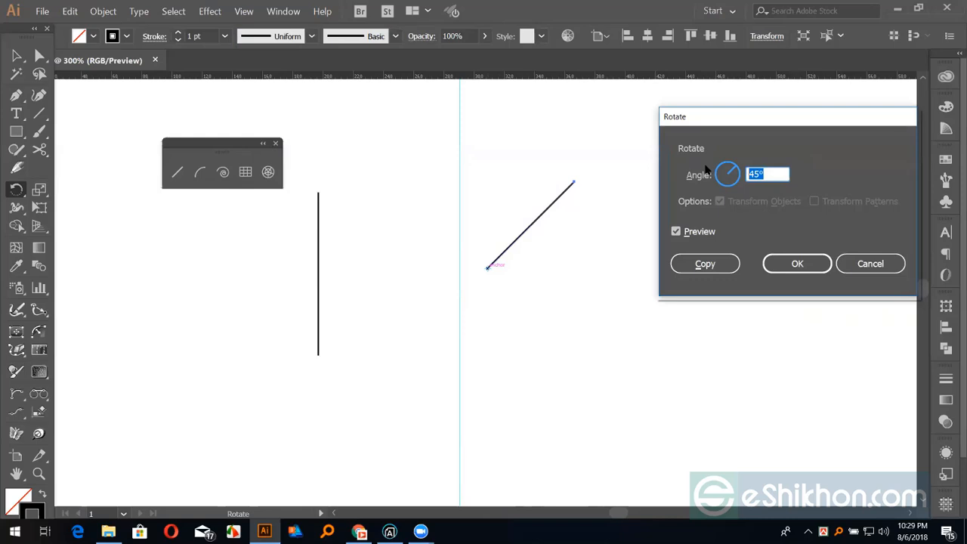
drag(766, 114, 829, 114)
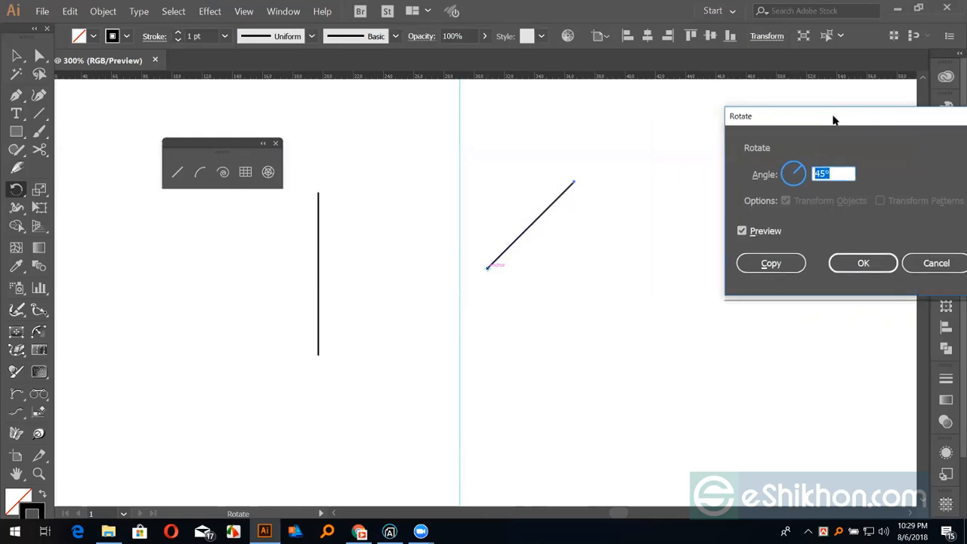
text(0)
click(742, 231)
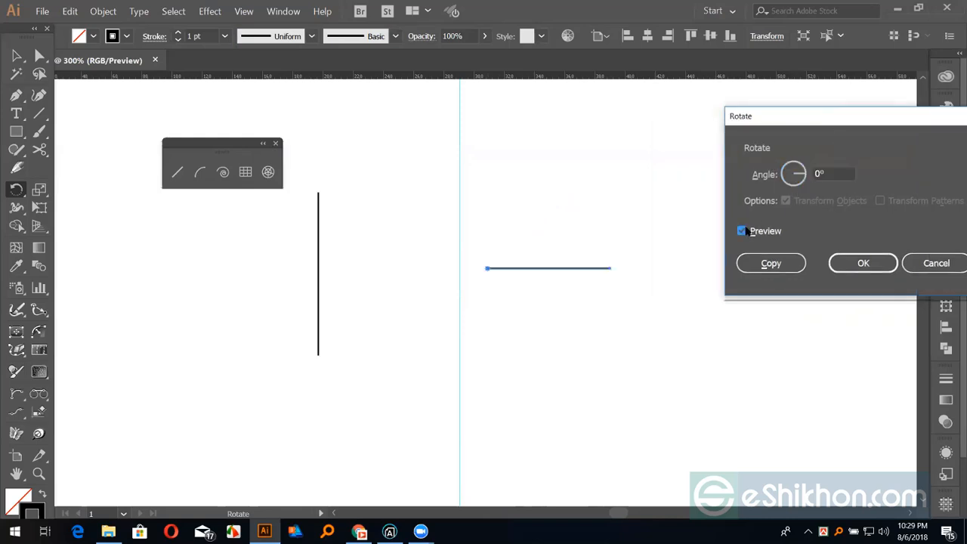
click(742, 232)
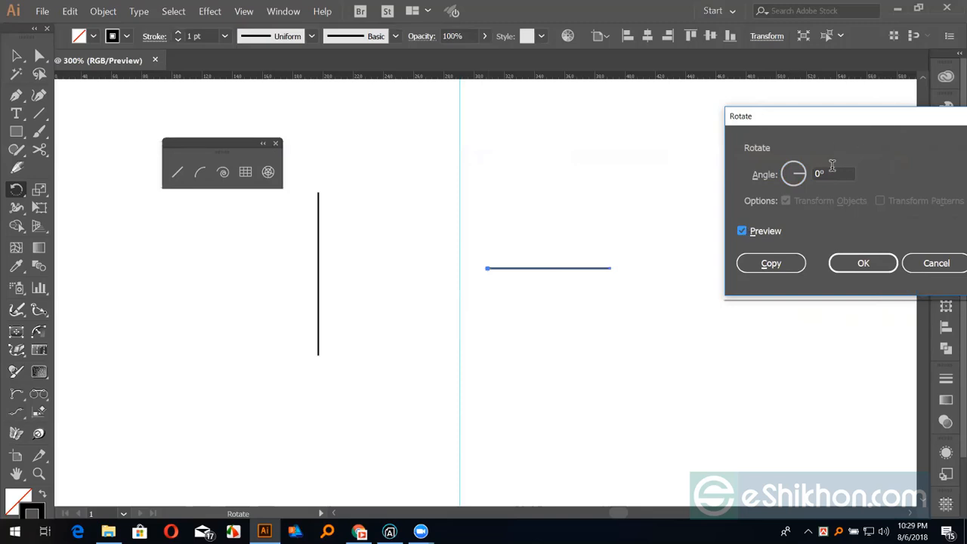
Set the rotation angle to 360° and compare the line with the preview off and on
key(Tab)
key(Tab)
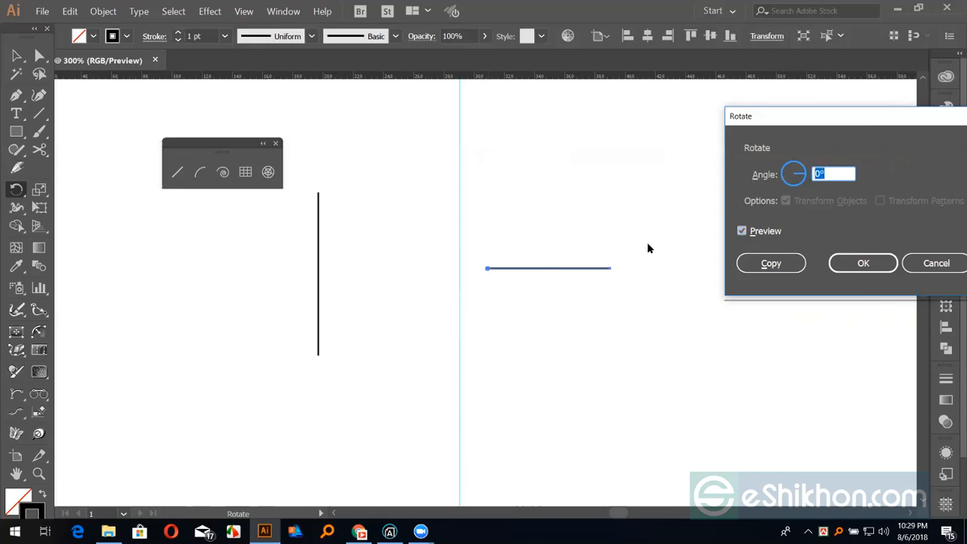
text(360)
click(742, 232)
click(742, 232)
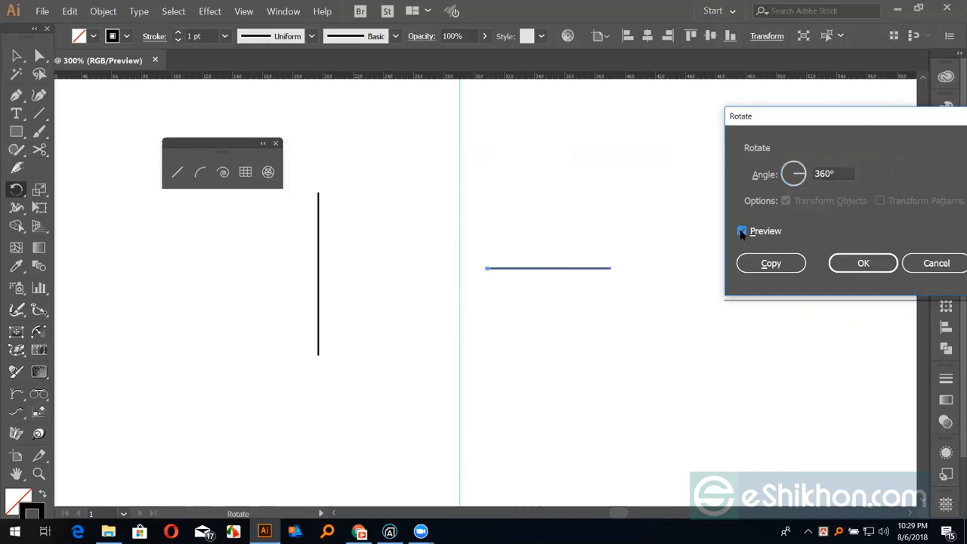
click(742, 232)
click(742, 232)
Set the rotation angle to 180° and compare the line with the preview off and on
click(837, 173)
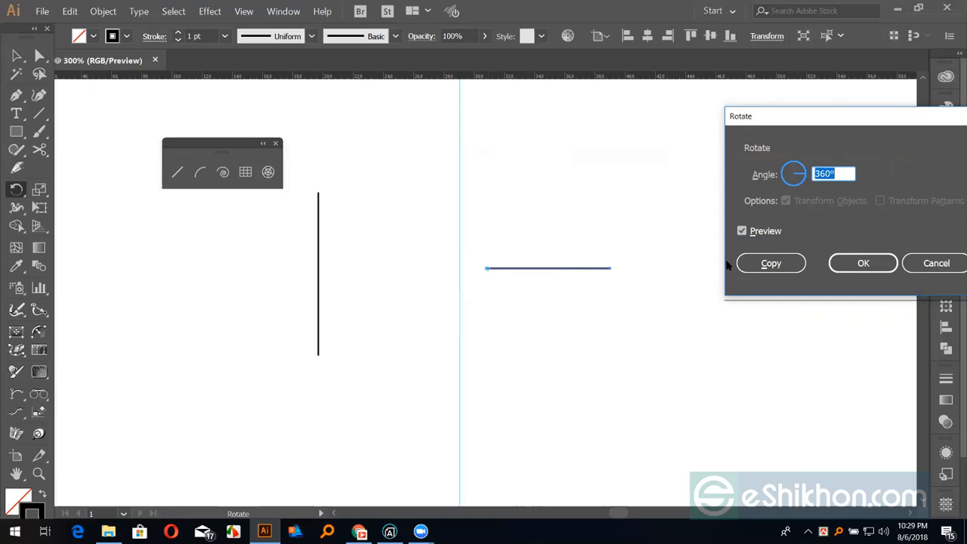
text(180)
click(741, 232)
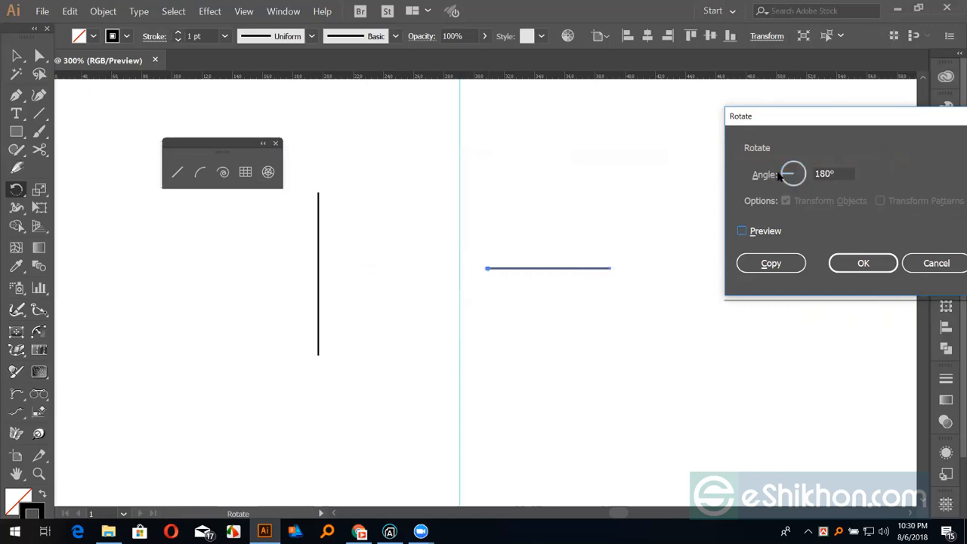
click(743, 232)
click(743, 232)
click(743, 232)
click(743, 232)
click(744, 232)
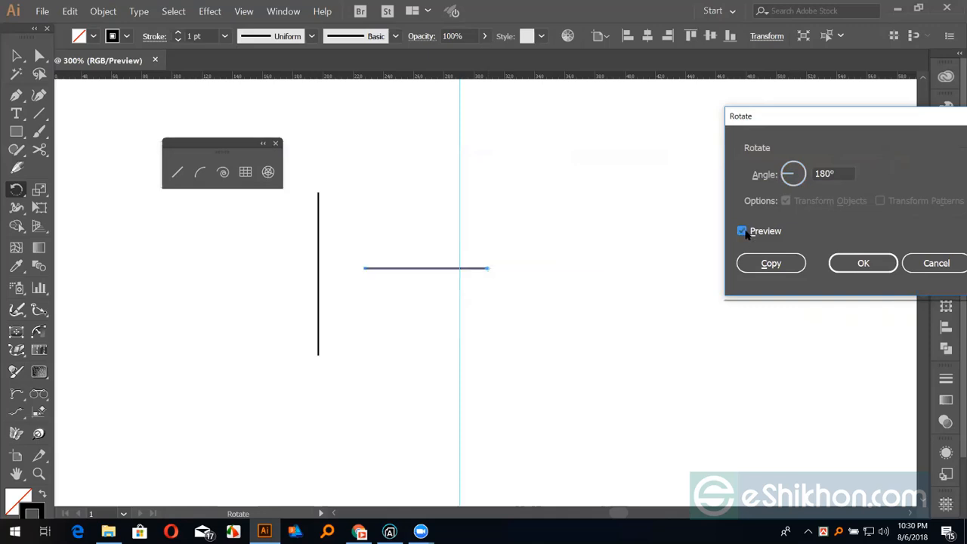
click(743, 232)
click(743, 232)
Reset the rotation angle to 0°, and preview the line rotated by 30°
click(780, 171)
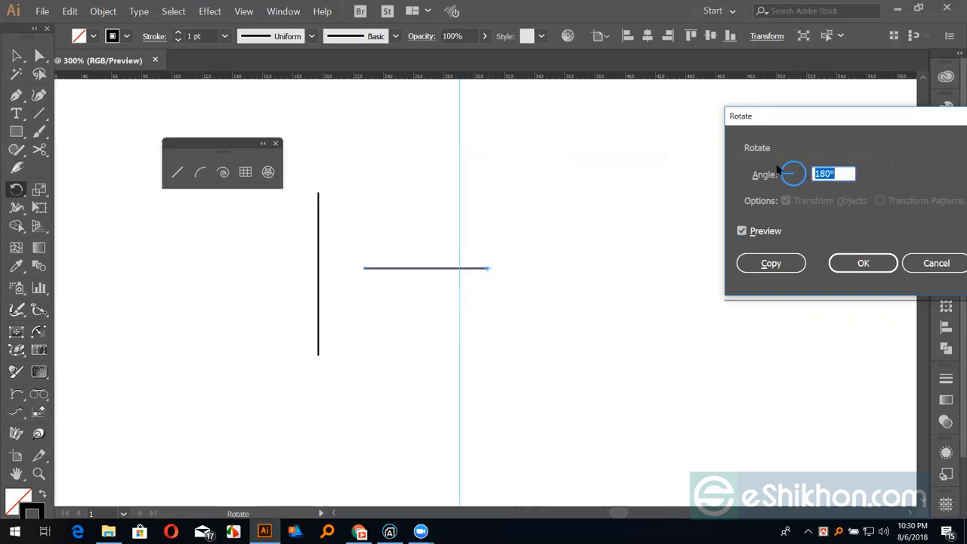
text(0)
click(741, 231)
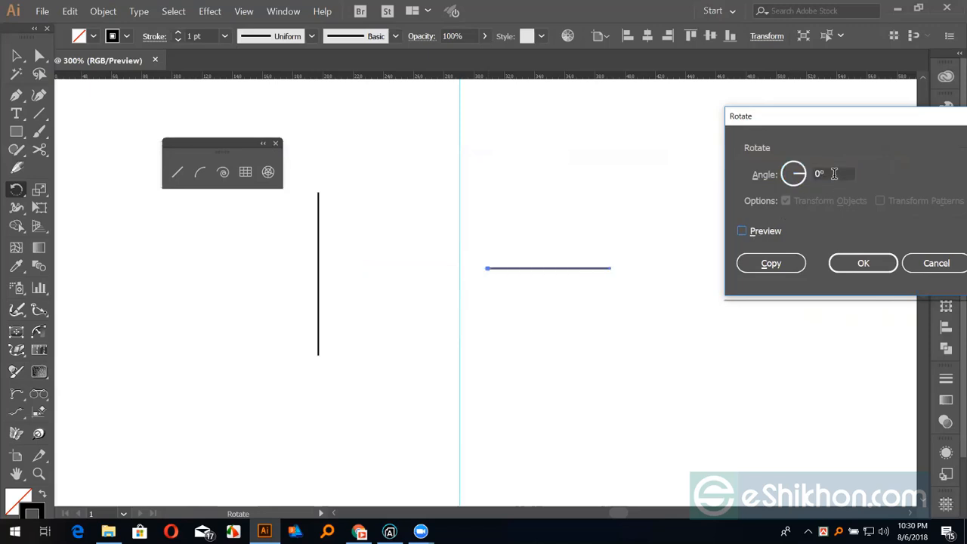
text(30)
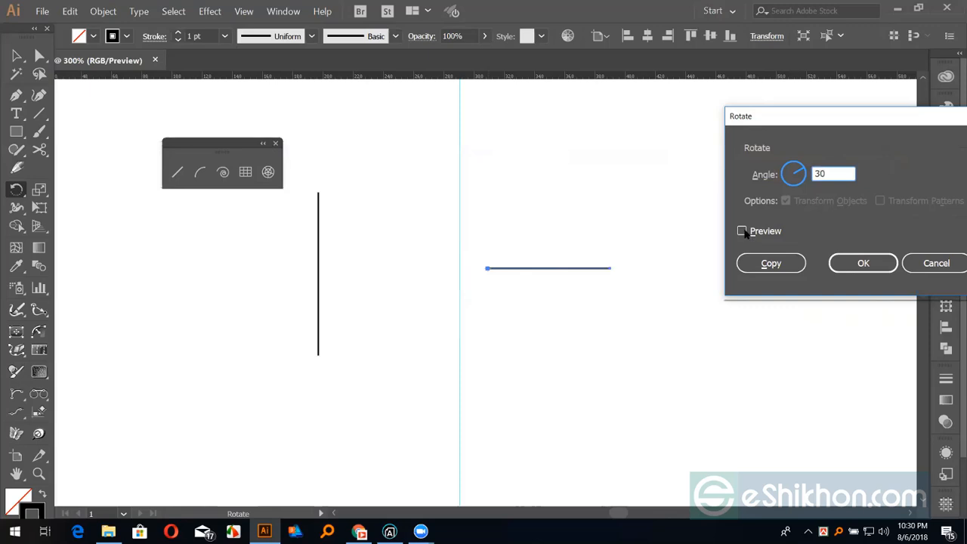
key(Tab)
click(743, 231)
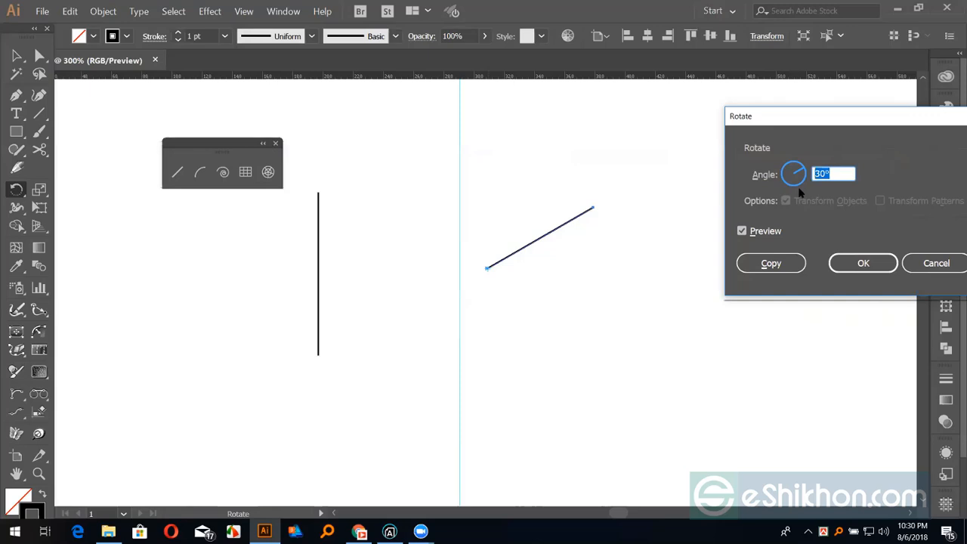
Set the rotation angle to 36° and create a rotated copy of the horizontal line
text(36)
click(742, 231)
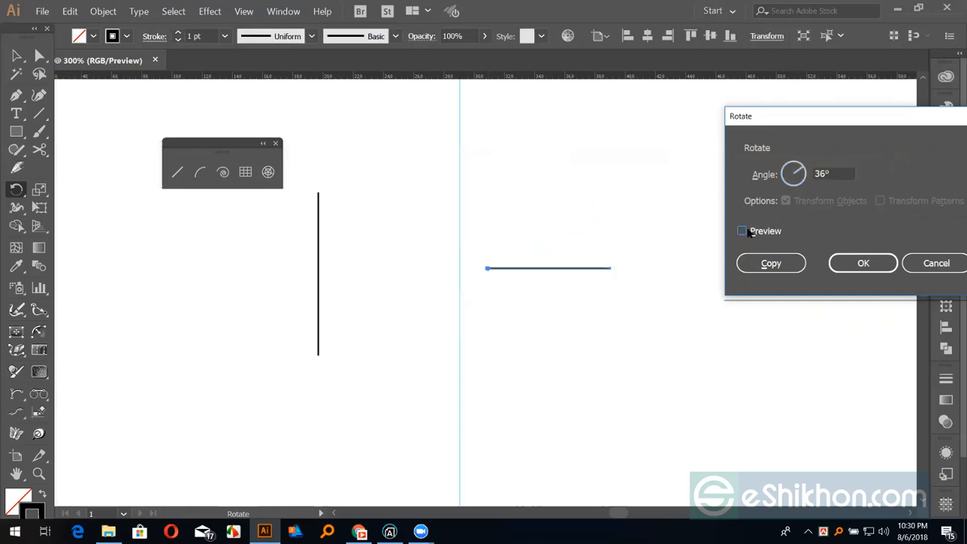
click(741, 231)
click(767, 264)
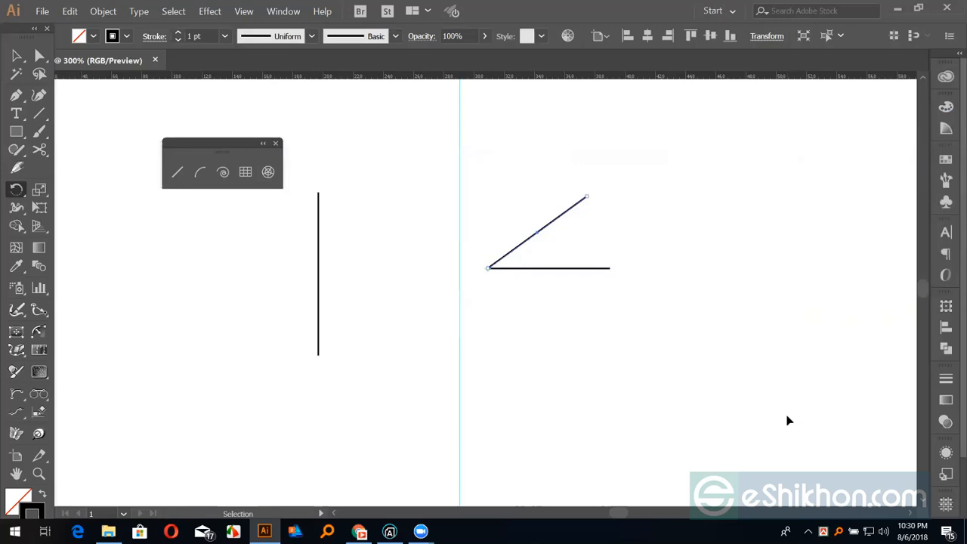
Repeat the 36° rotated copy eight more times to complete a ten-spoke star around the line's end
key(ctrl+d)
key(ctrl+d)
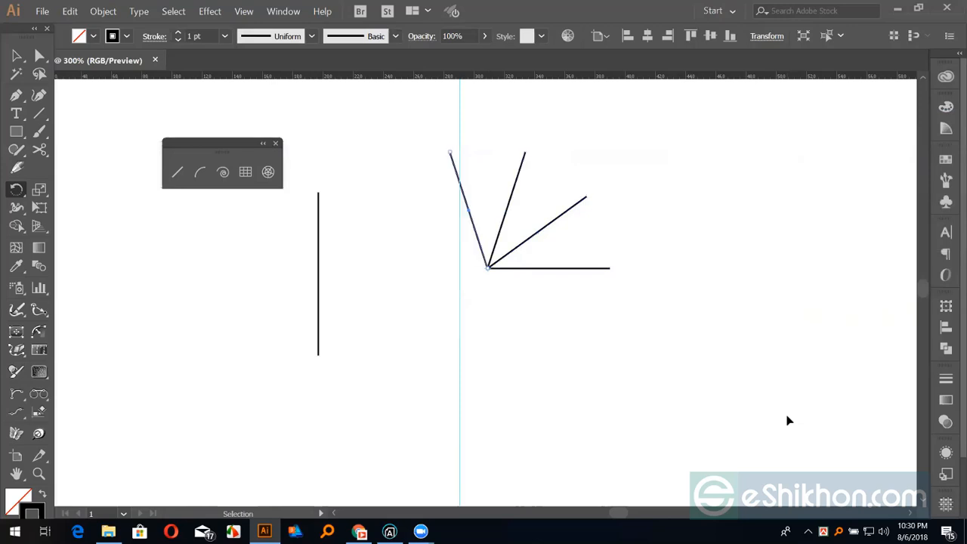
key(ctrl+d)
key(ctrl+d)
key(ctrl+d)
key(ctrl+d)
key(ctrl+d)
key(ctrl+d)
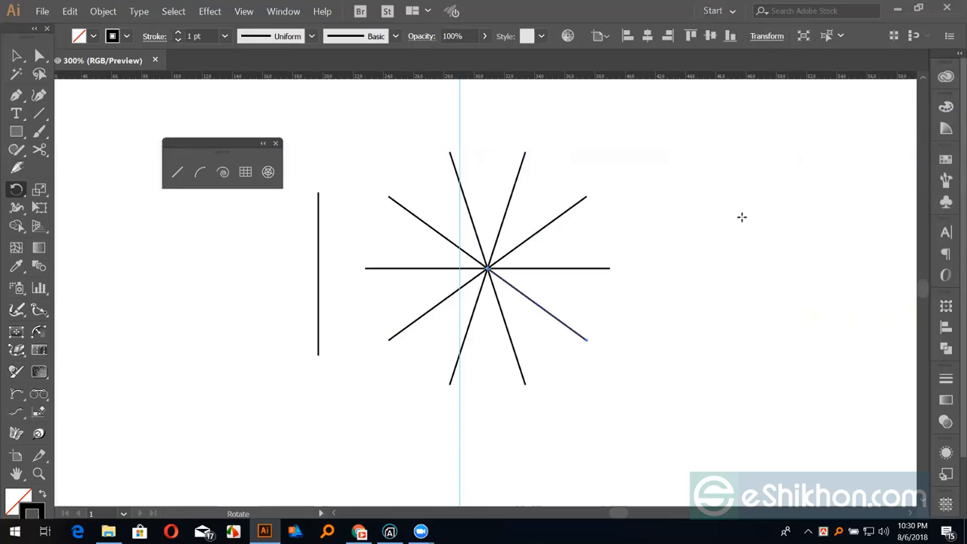
Delete the rotated copies, keeping only the horizontal line right of the guide
click(17, 56)
drag(396, 174, 595, 248)
key(Delete)
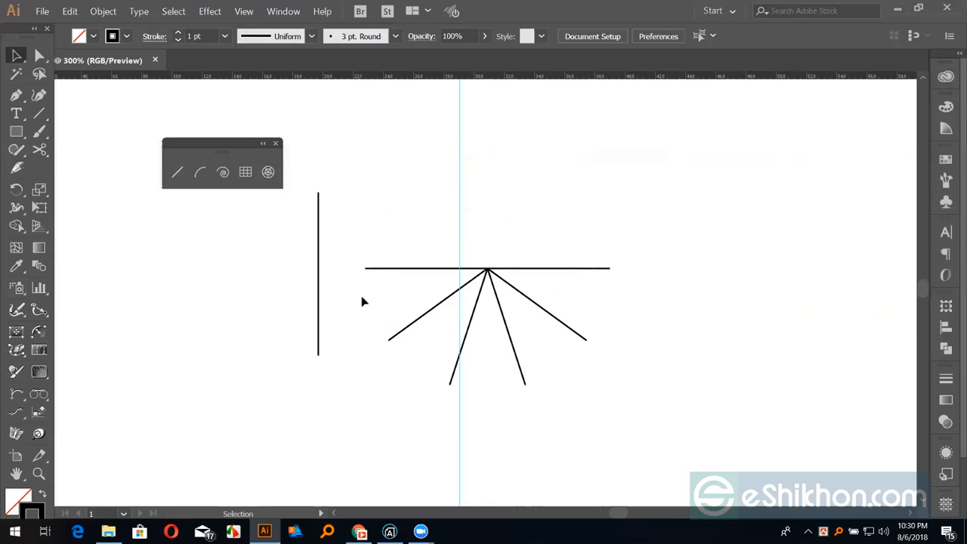
drag(413, 243, 439, 350)
key(Delete)
drag(627, 347, 627, 345)
key(Delete)
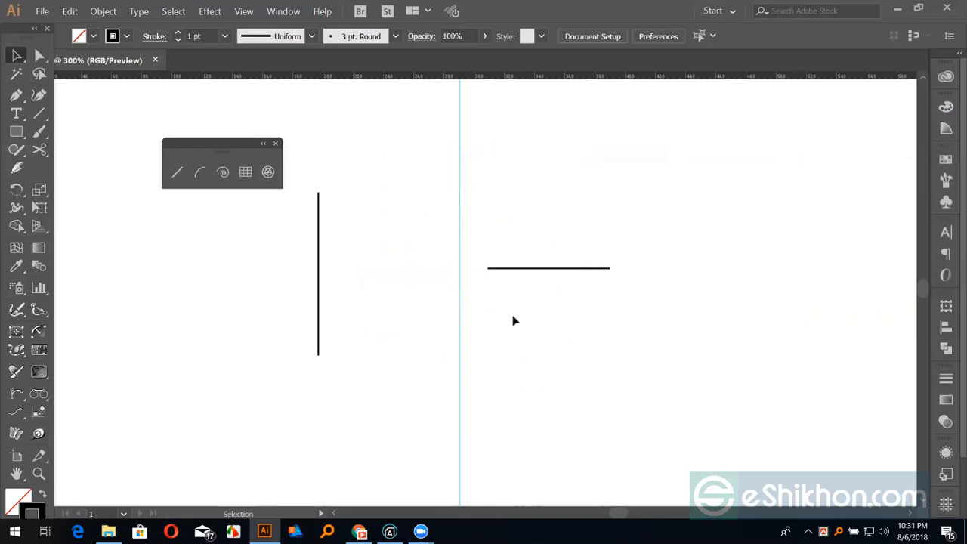
Create a copy of the horizontal line rotated 45° about its end nearest the guide
click(561, 270)
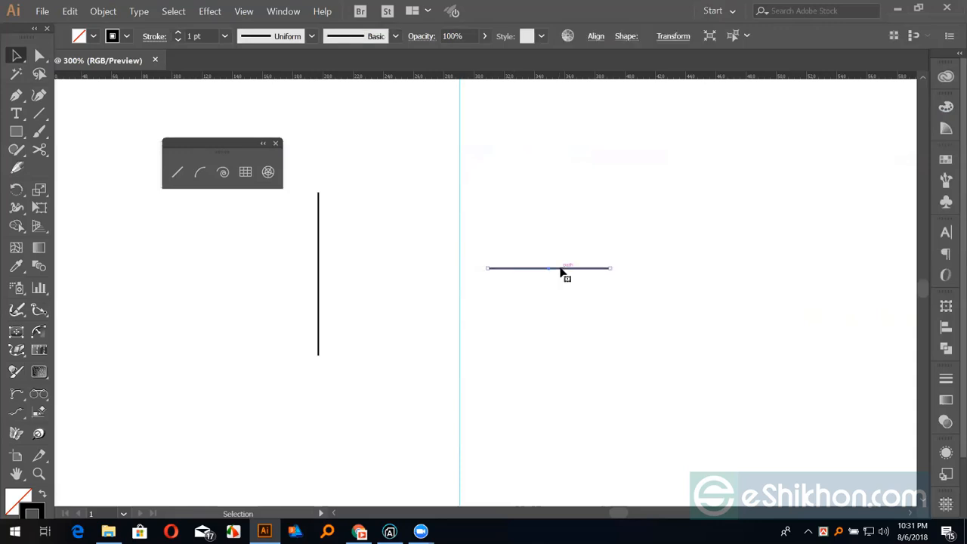
key(r)
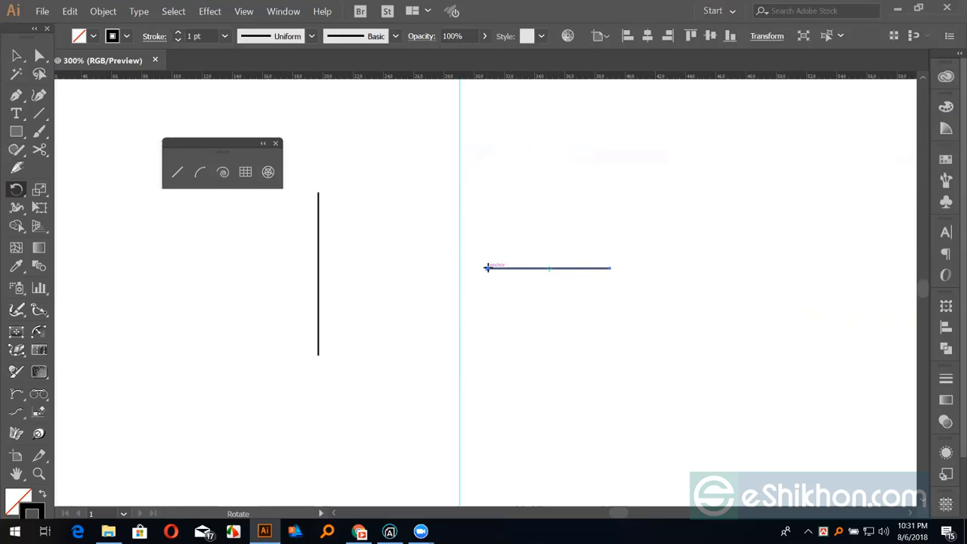
key(ctrl+plus)
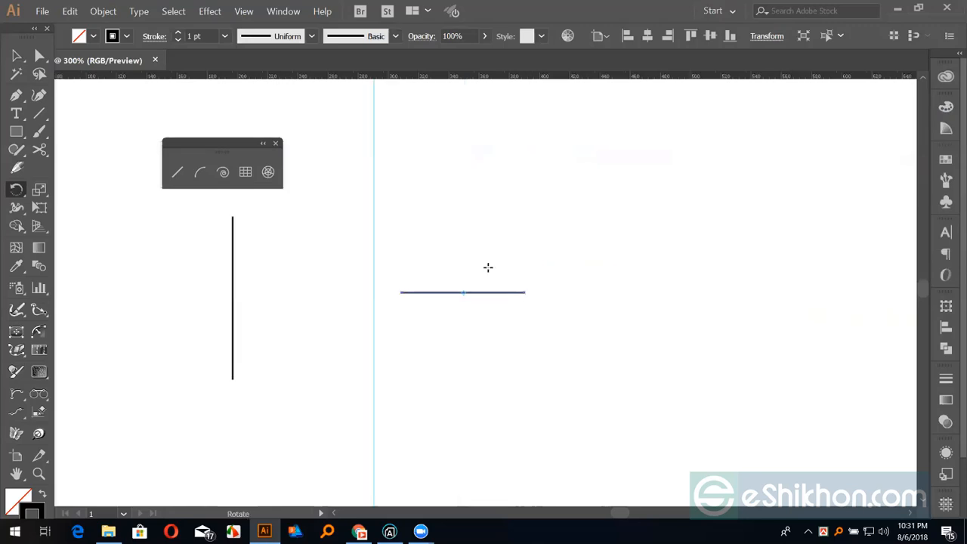
alt+click(401, 293)
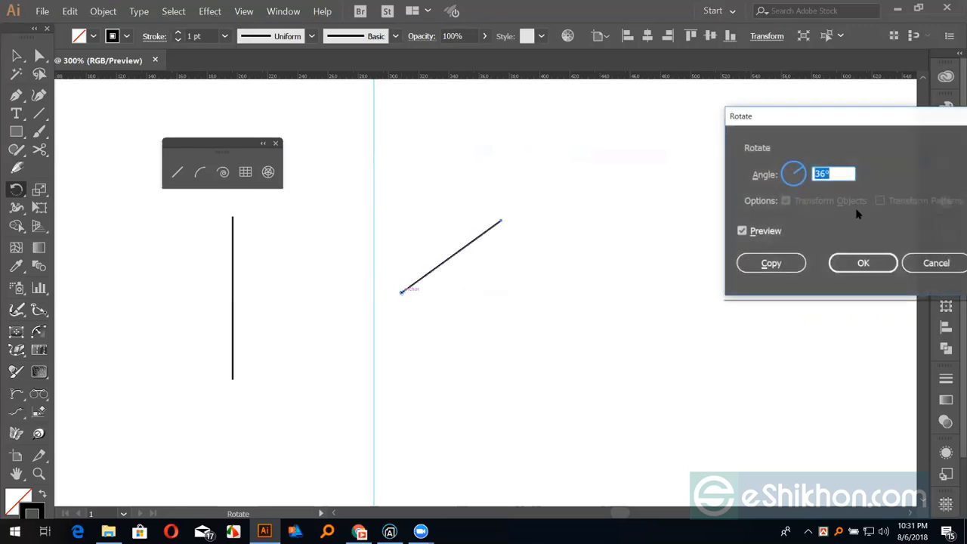
text(45)
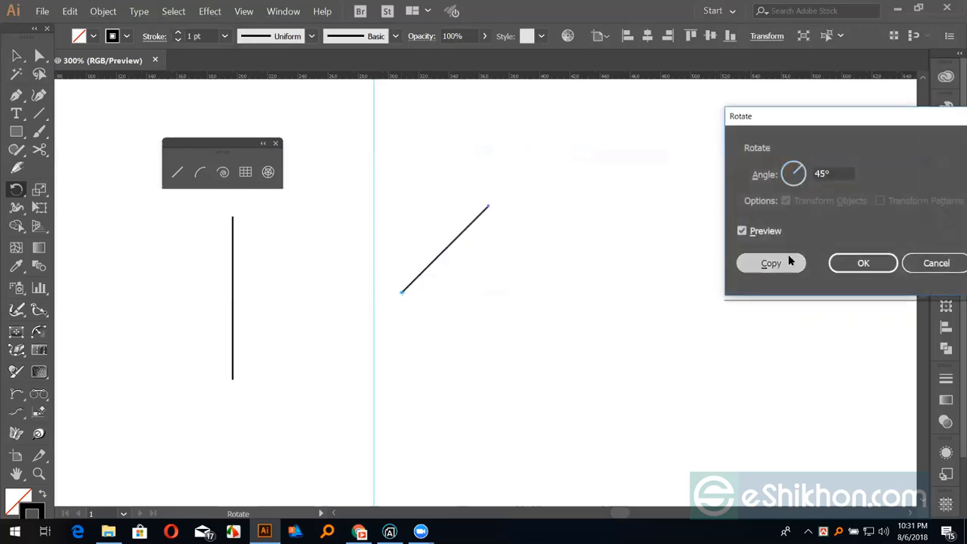
click(788, 257)
Repeat the 45° rotated copy six more times to complete an eight-spoke star
key(ctrl+d)
key(ctrl+d)
key(ctrl+d)
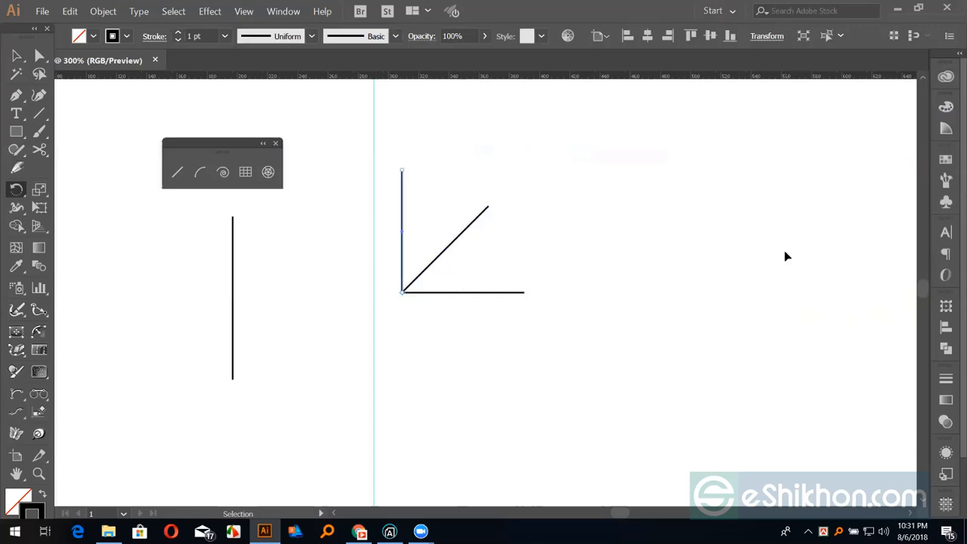
key(ctrl+d)
key(ctrl+d)
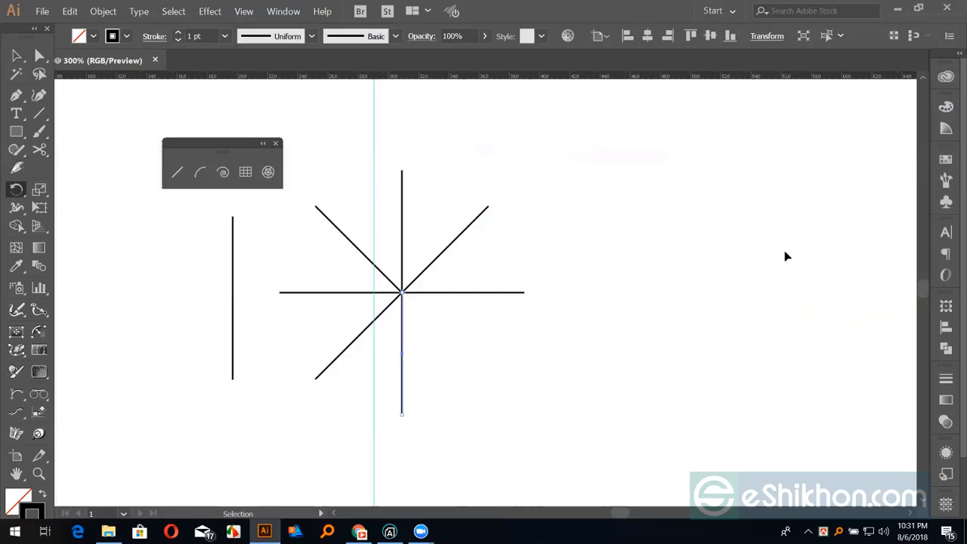
key(ctrl+d)
Colour the stroke of the star's right-hand horizontal spoke red and shorten it from its outer end to roughly two-thirds of its length
click(16, 55)
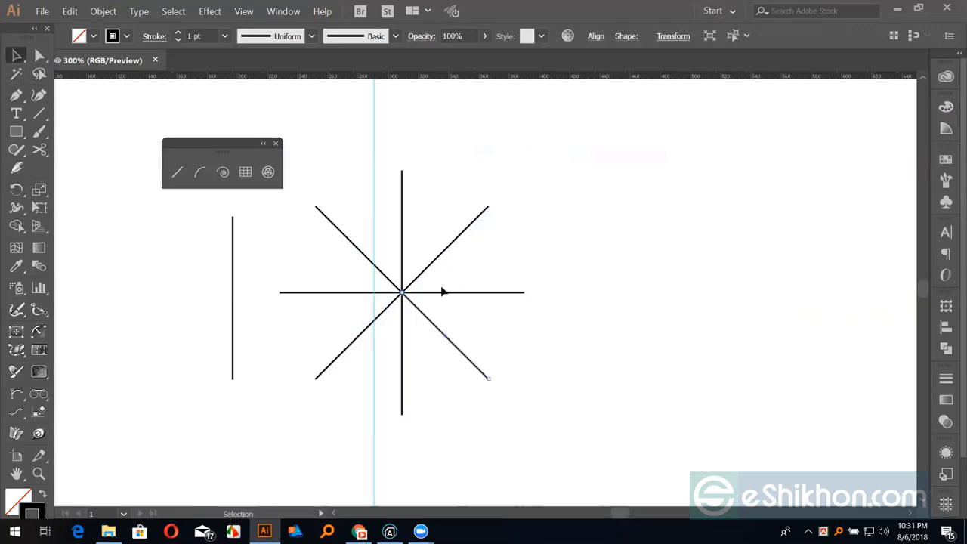
click(451, 293)
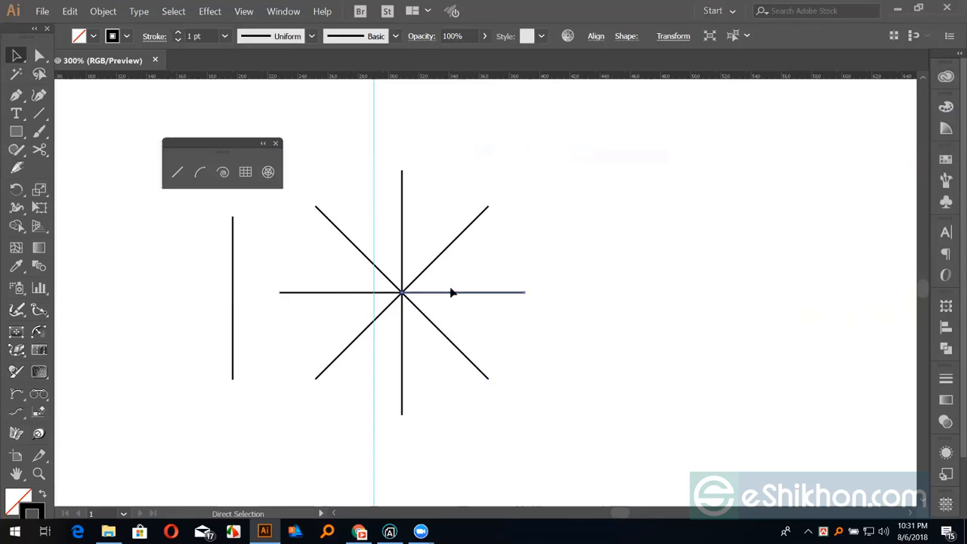
click(945, 159)
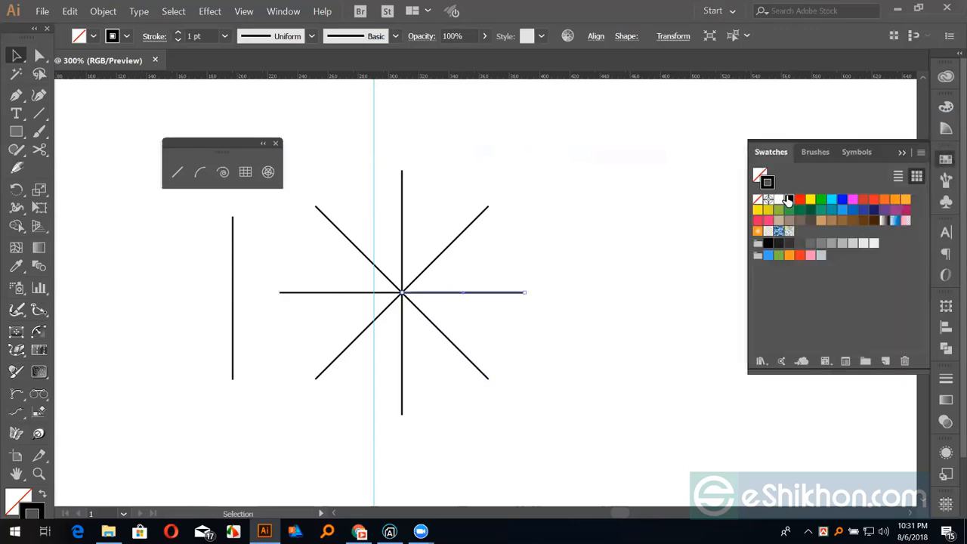
click(801, 201)
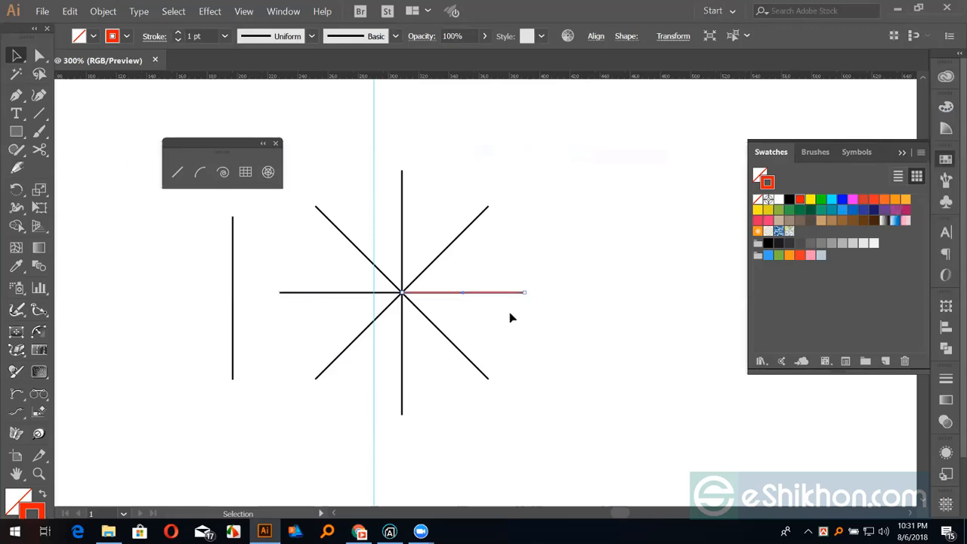
drag(525, 293, 487, 293)
click(576, 335)
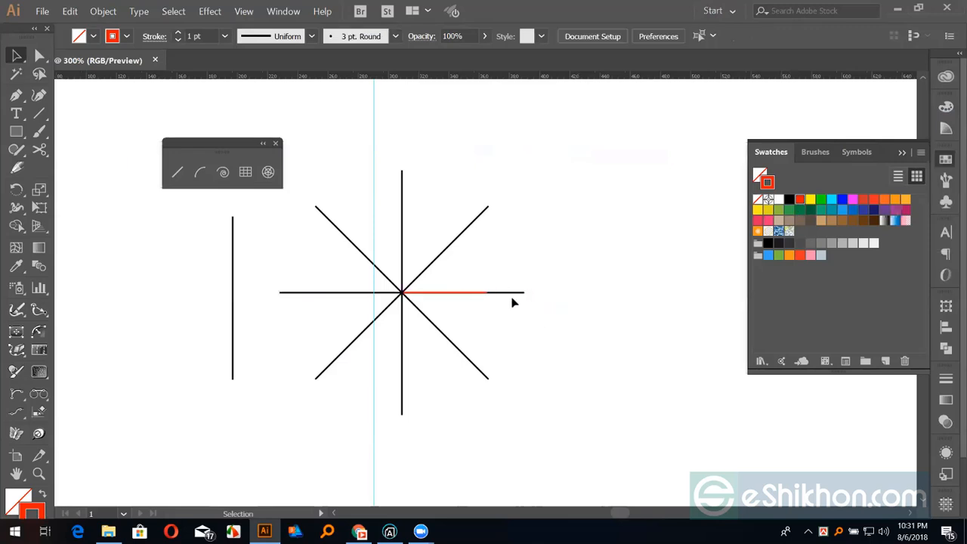
Move the red horizontal line so its midpoint sits on the intersection of the black star lines
key(ctrl+equal)
key(ctrl+equal)
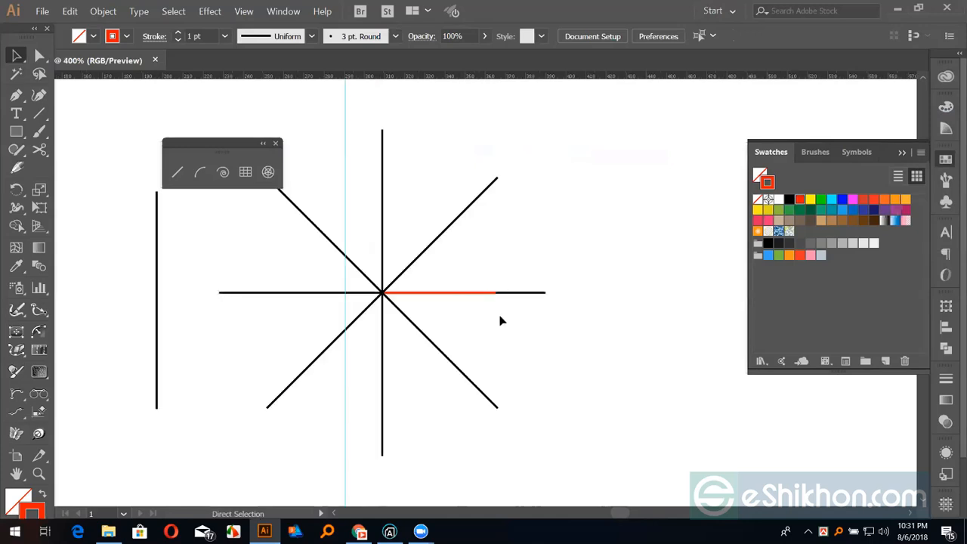
drag(487, 325, 518, 334)
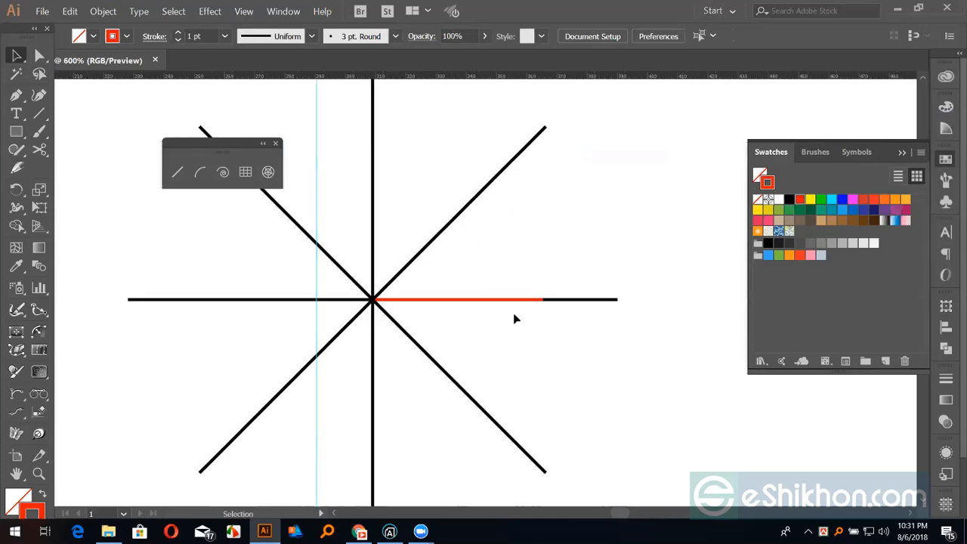
click(516, 300)
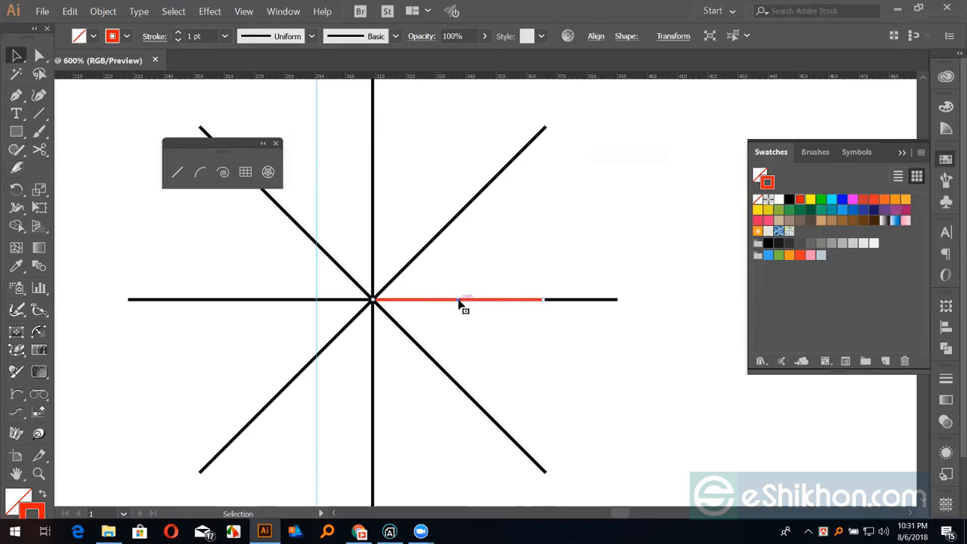
scroll(459, 300, up, 1)
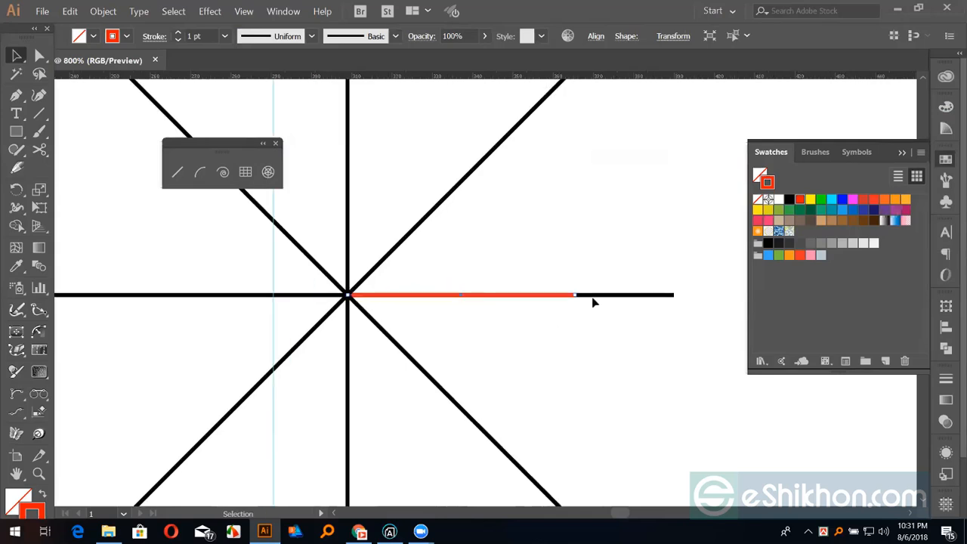
drag(578, 292, 562, 278)
key(ctrl+z)
drag(463, 300, 349, 297)
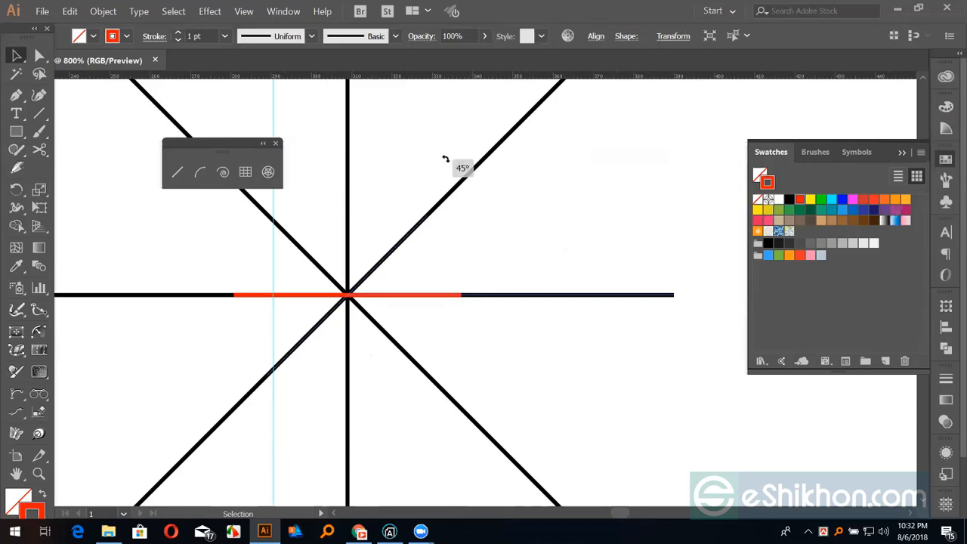
Rotate the red line about the star's center in 45° increments, ending horizontal
drag(445, 159, 447, 159)
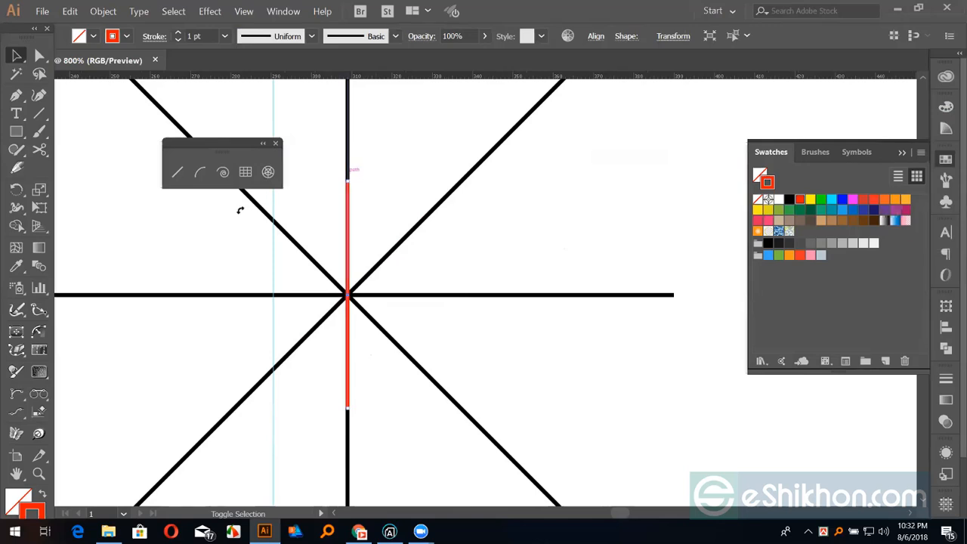
drag(240, 210, 202, 212)
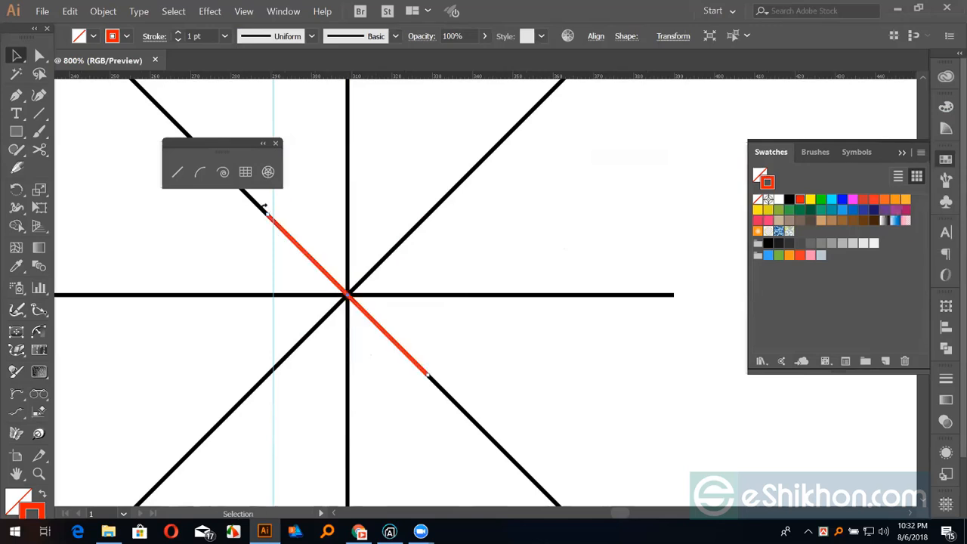
drag(265, 209, 181, 289)
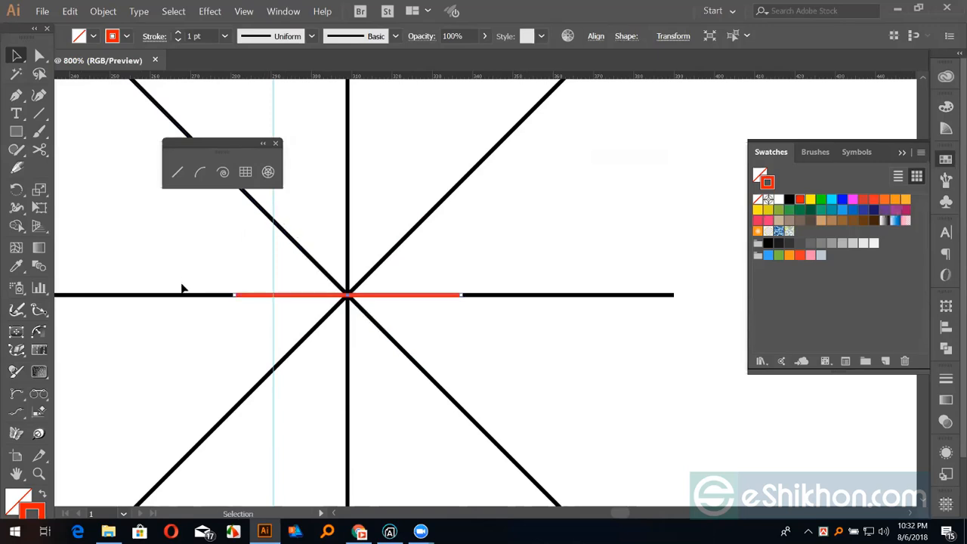
key(ctrl+minus)
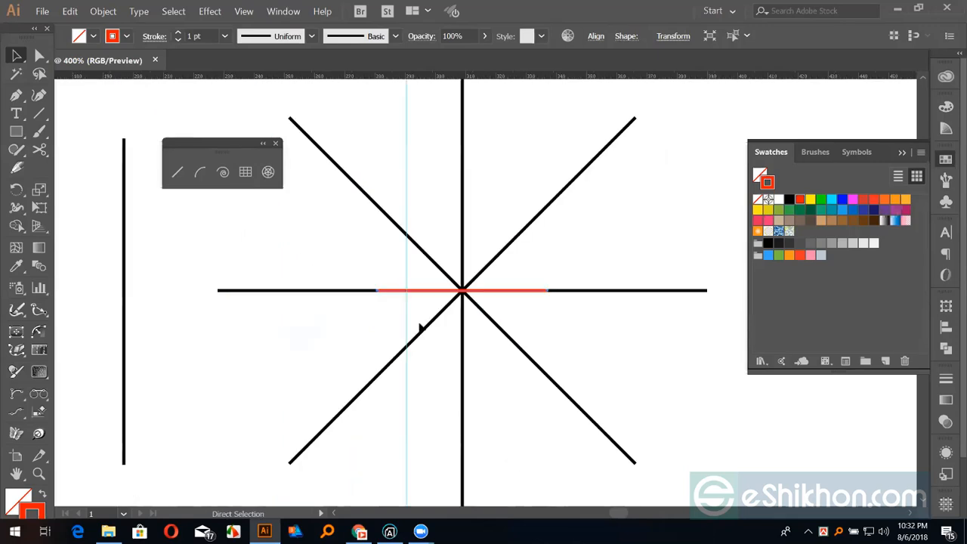
key(ctrl+minus)
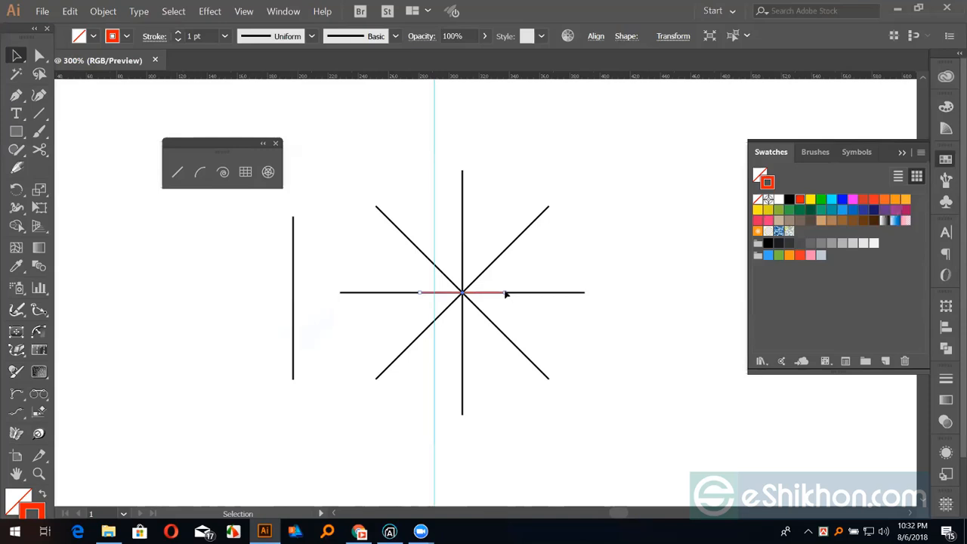
Rotate the red line freely about the star's center to a steep diagonal between the vertical and diagonal black lines
key(ctrl+plus)
key(ctrl+plus)
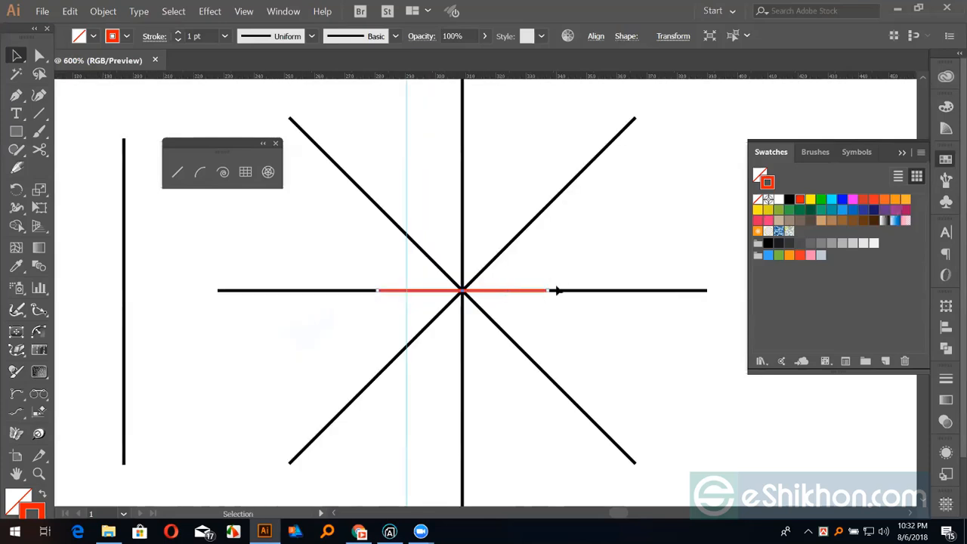
drag(552, 290, 498, 208)
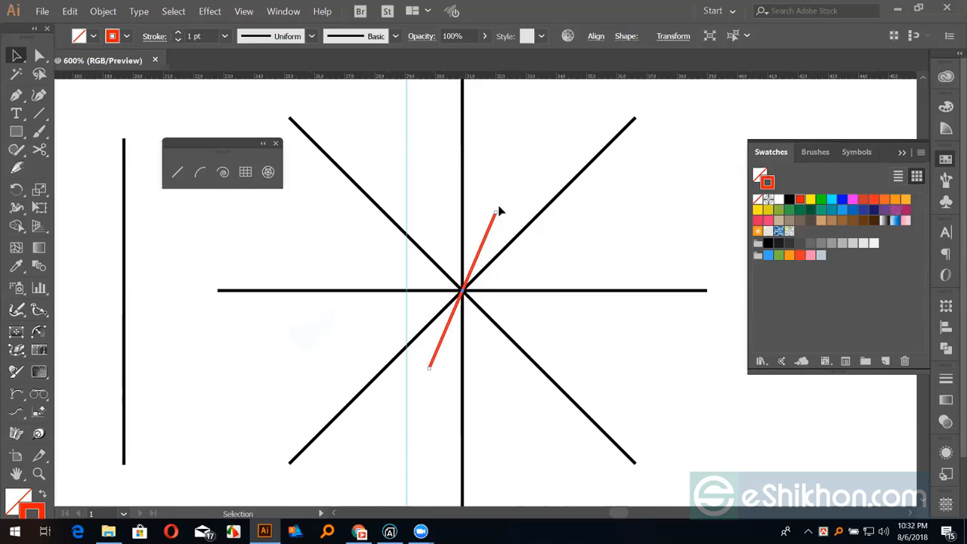
Remove the red line from the star, keeping only the black lines, and leave nothing selected
key(ctrl+minus)
key(ctrl+minus)
key(ctrl+minus)
drag(413, 189, 527, 361)
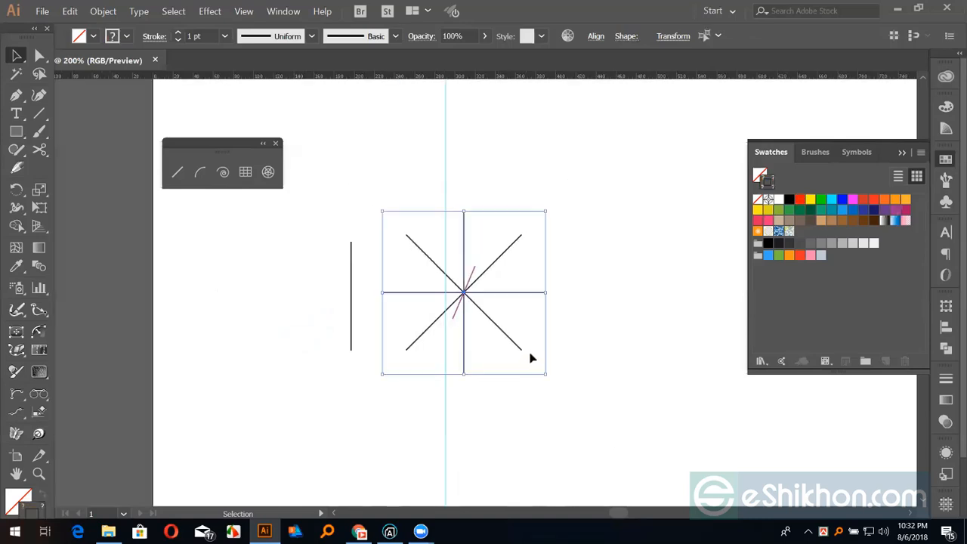
click(567, 335)
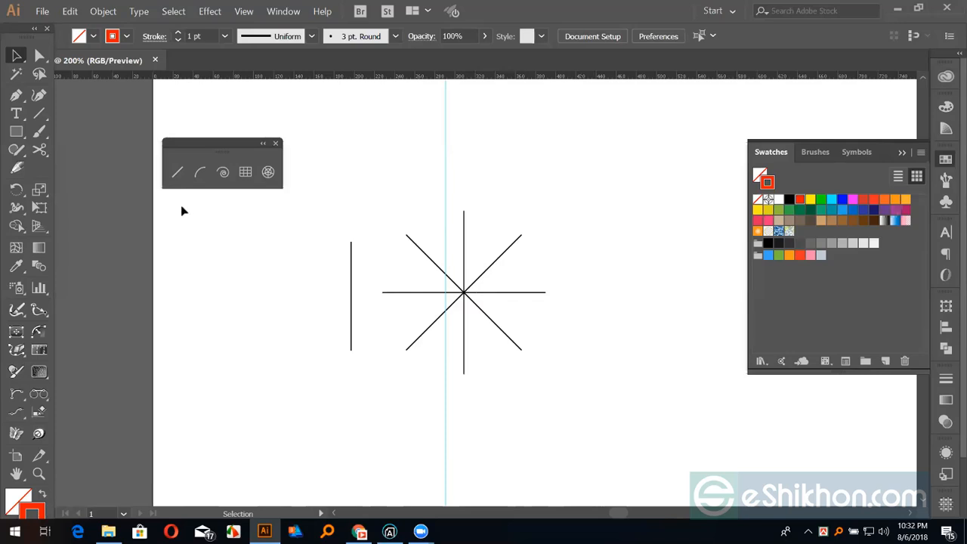
Draw a red-outlined circle with the Ellipse tool in the empty area to the right of the black star
click(16, 131)
drag(79, 157, 169, 178)
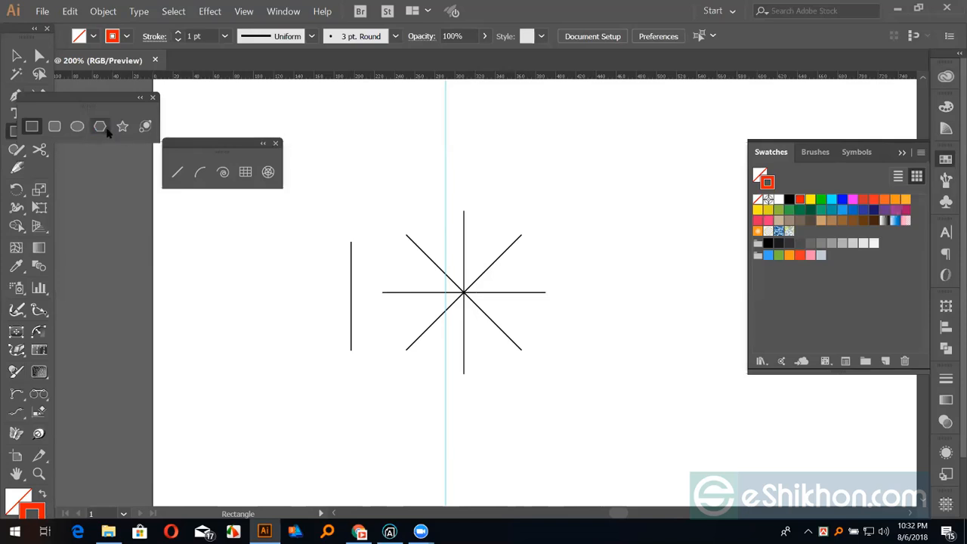
click(77, 126)
drag(685, 131, 461, 185)
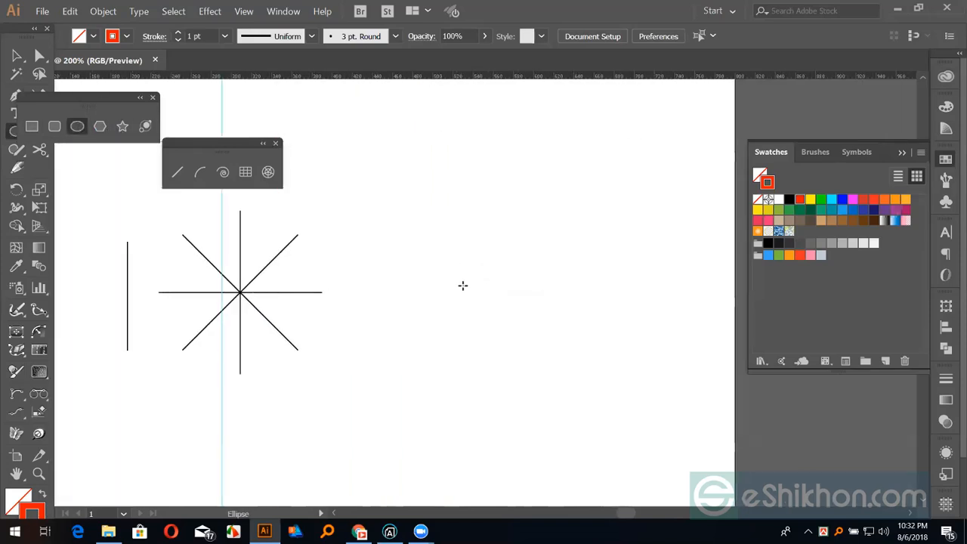
mouse_move(476, 293)
mouse_down()
mouse_move(498, 344)
mouse_move(498, 333)
mouse_up()
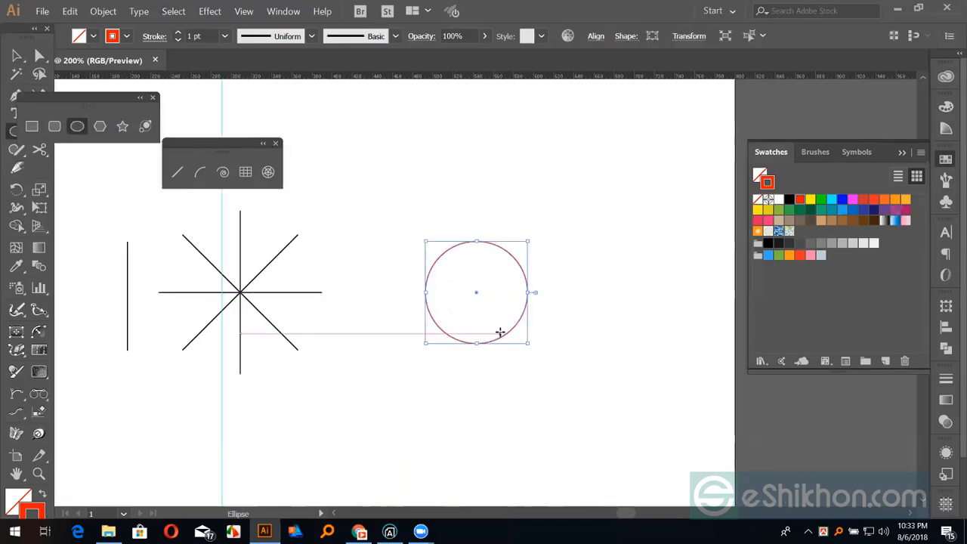
Select only the circle's top anchor point and move the floating shape tools clear of the main drawing tools
key(a)
click(477, 242)
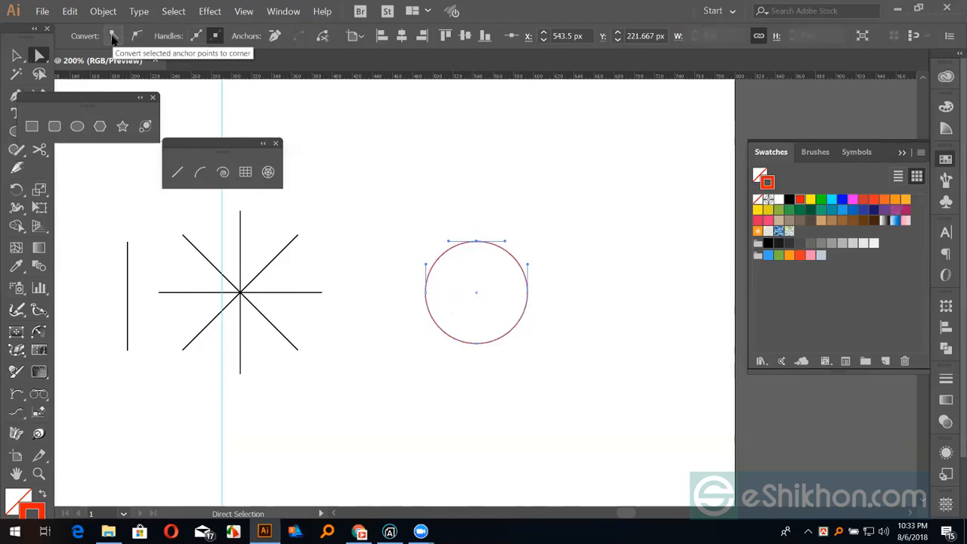
click(476, 242)
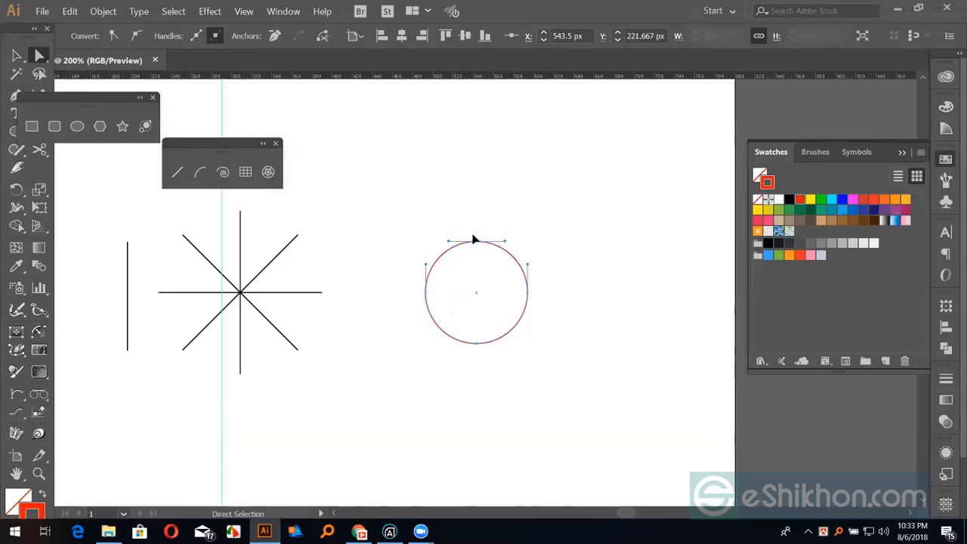
key(ctrl+plus)
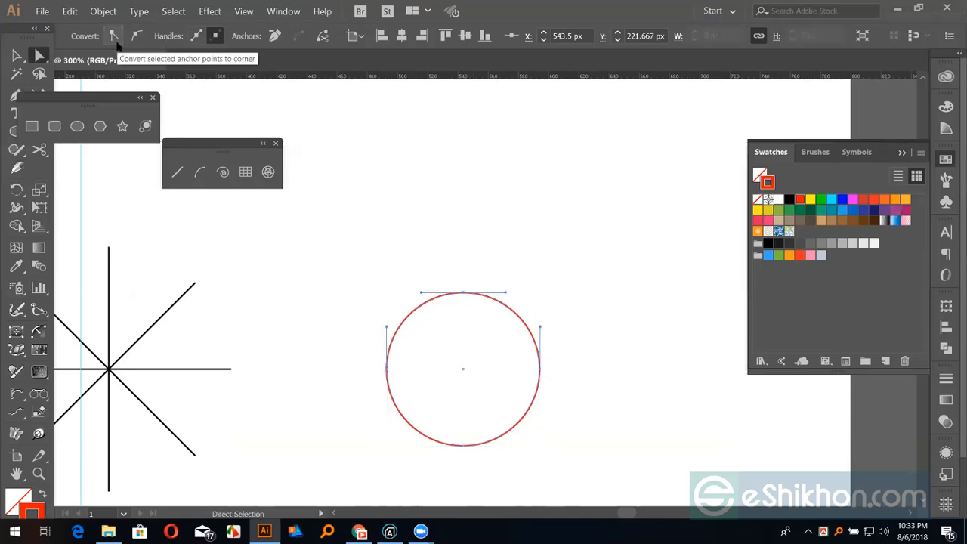
drag(35, 96, 74, 204)
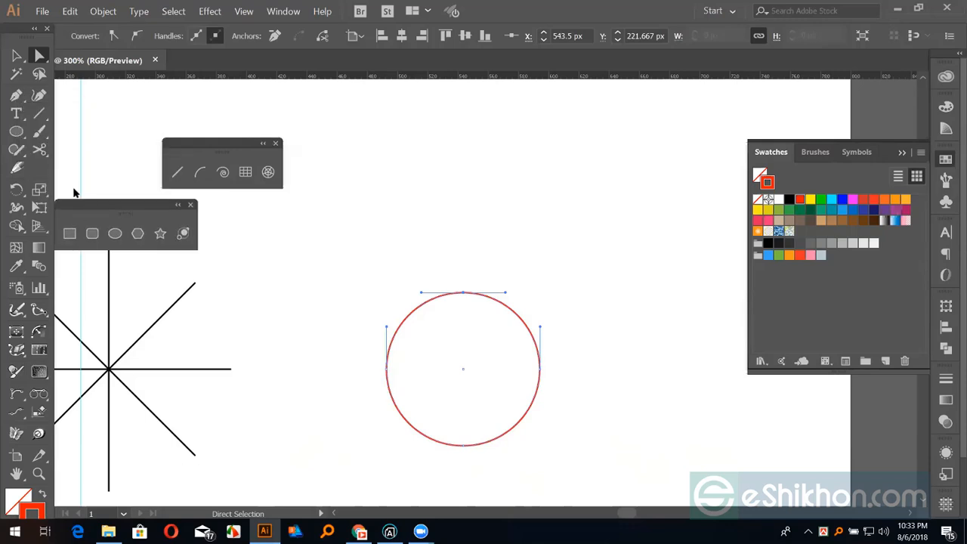
Try turning the circle's top anchor point into a corner with the Anchor Point tool, and undo it
drag(16, 95, 65, 154)
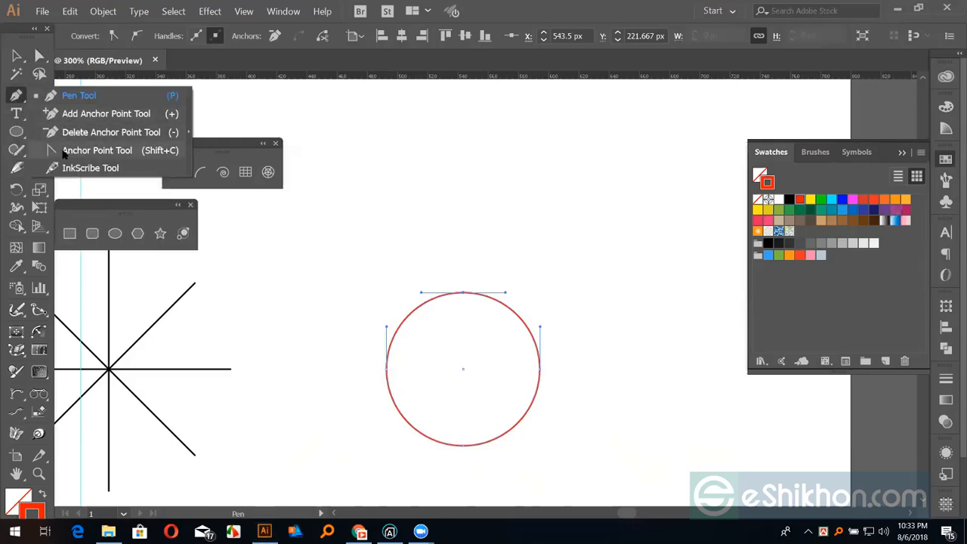
click(64, 151)
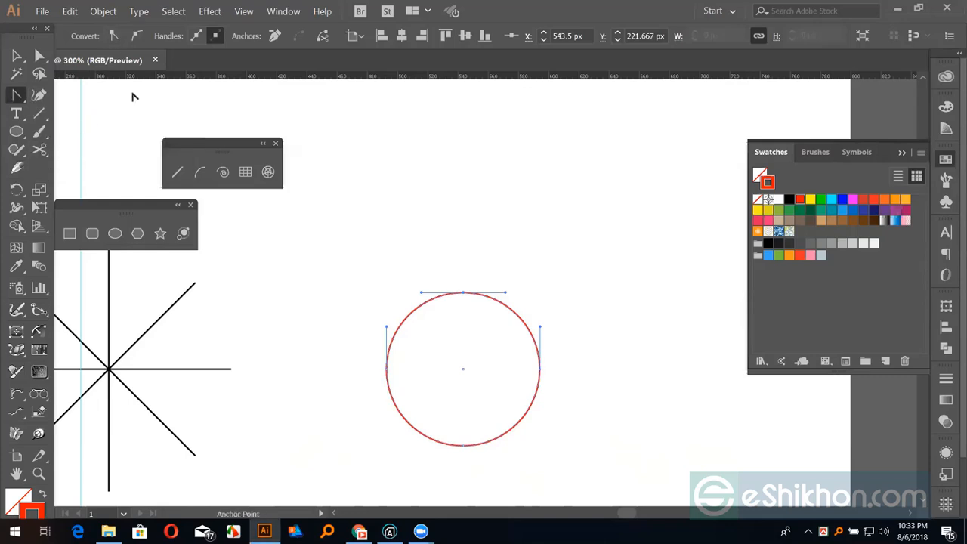
click(463, 294)
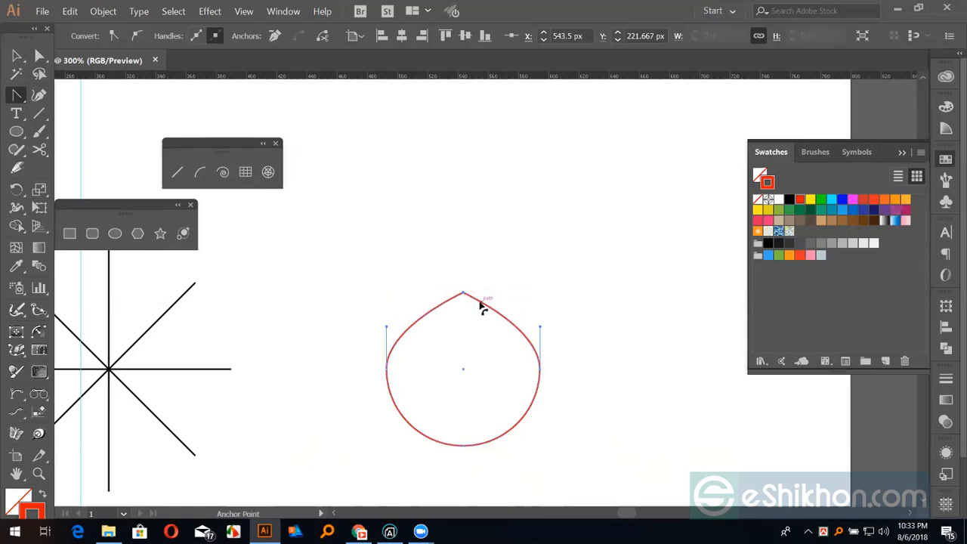
key(ctrl+z)
Convert the circle's top anchor point to a corner with the Direct Selection convert option, and deselect the shape
key(a)
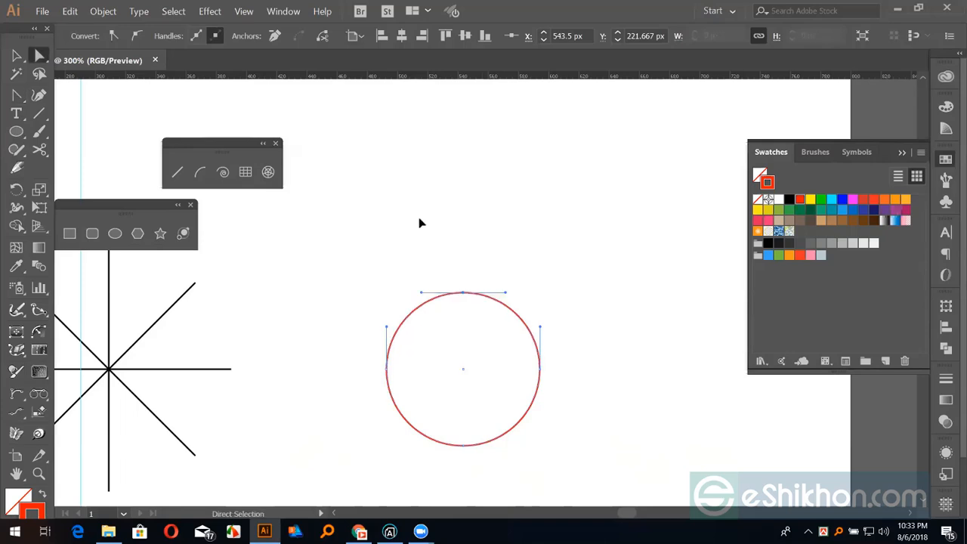
drag(440, 250, 493, 321)
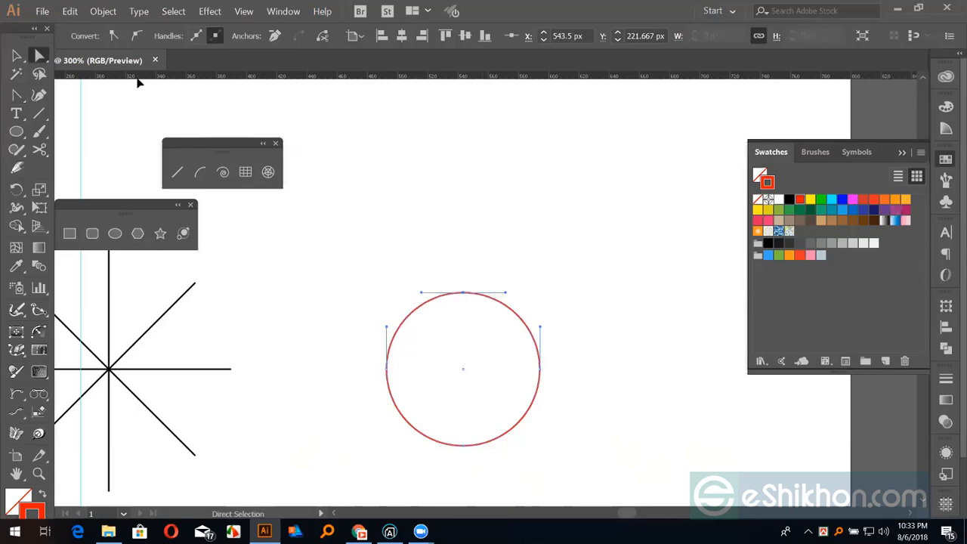
click(115, 36)
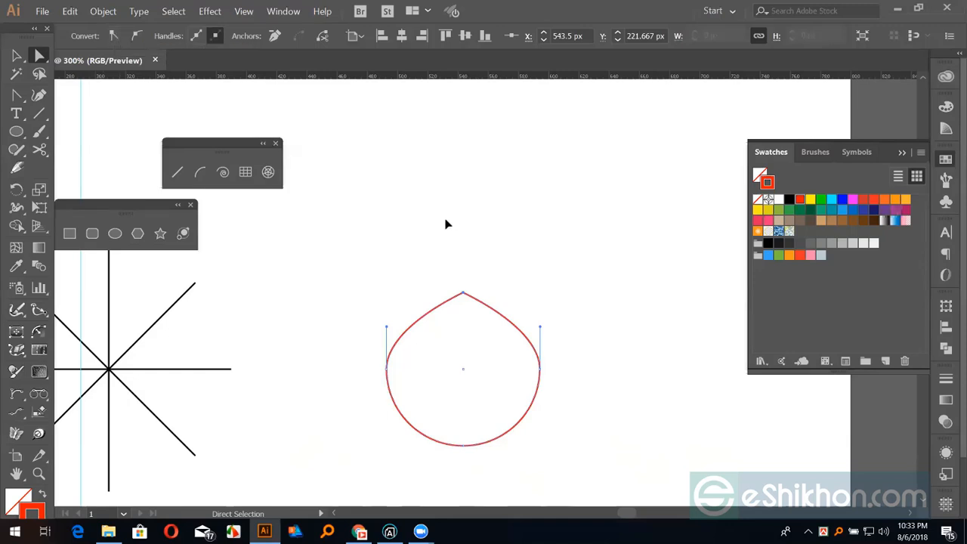
click(508, 235)
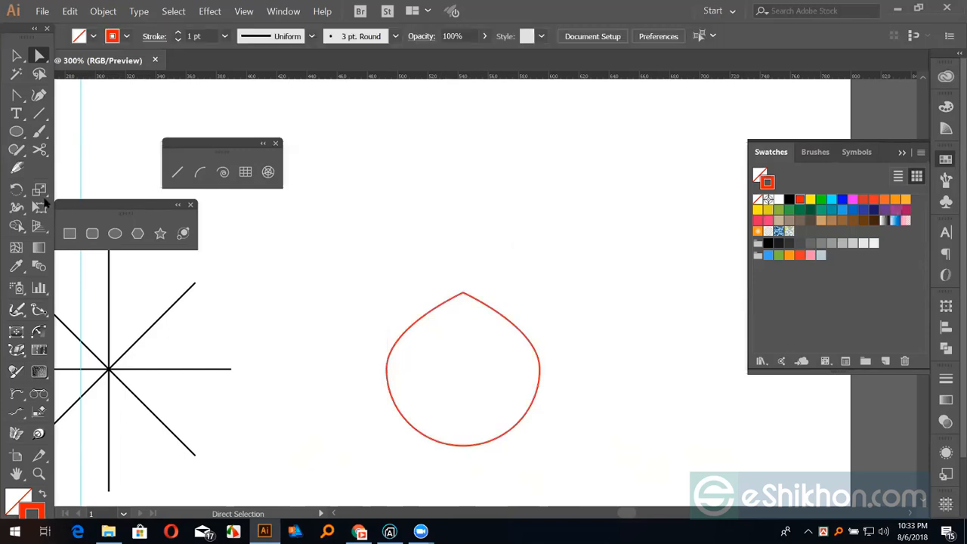
Draw a red-outlined square above the teardrop shape and convert its upper-left anchor point to smooth
click(69, 232)
drag(445, 195, 496, 246)
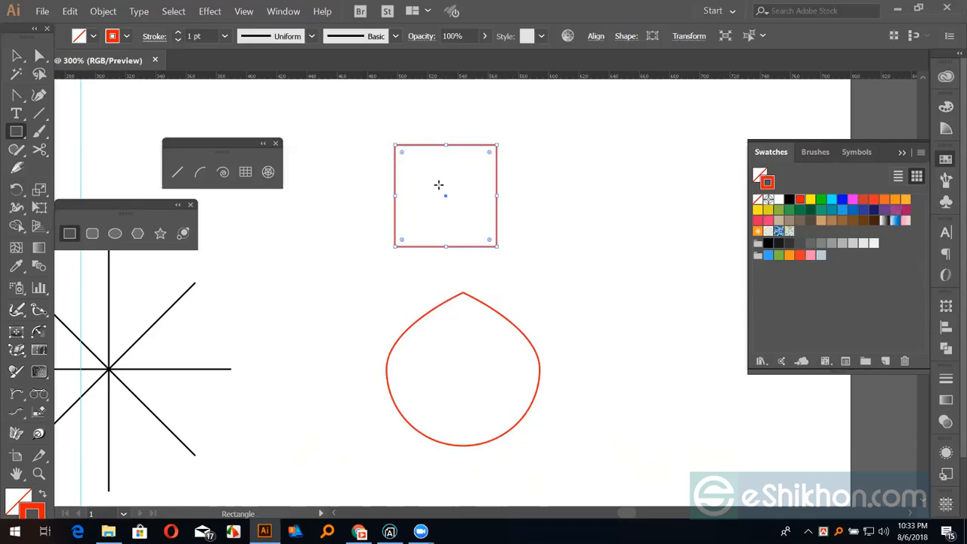
key(a)
drag(381, 128, 402, 156)
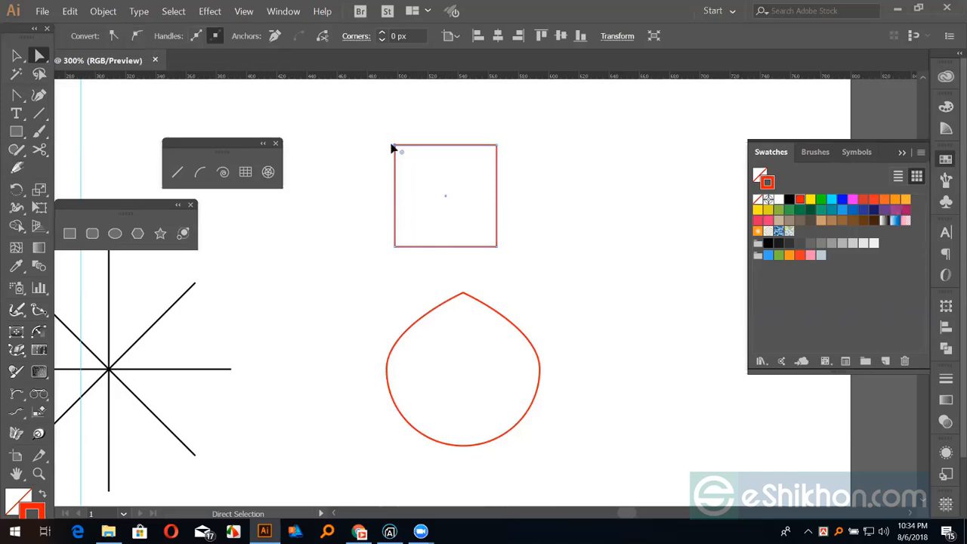
click(136, 36)
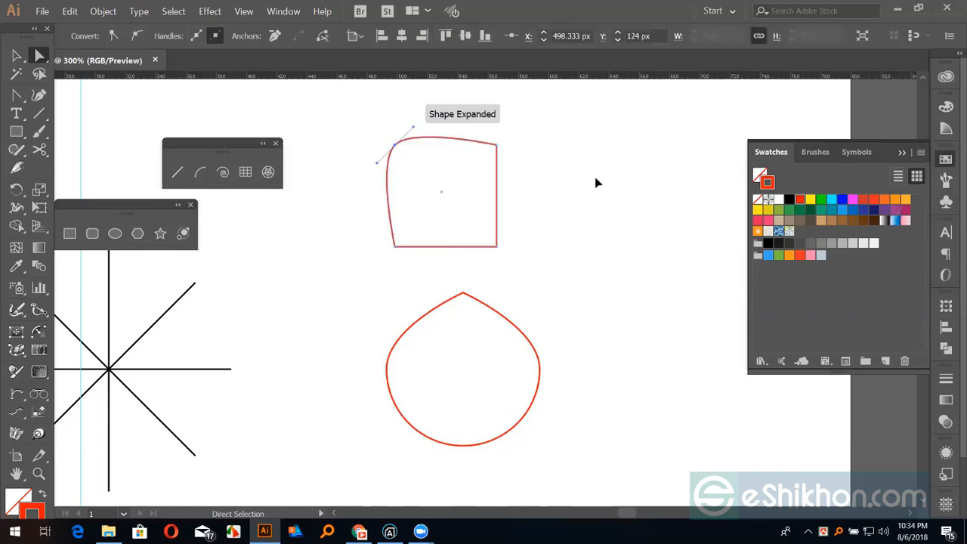
Select the square's upper-right anchor point and convert it to smooth
mouse_move(415, 129)
mouse_down()
mouse_move(440, 114)
mouse_move(431, 129)
mouse_up()
key(v)
key(a)
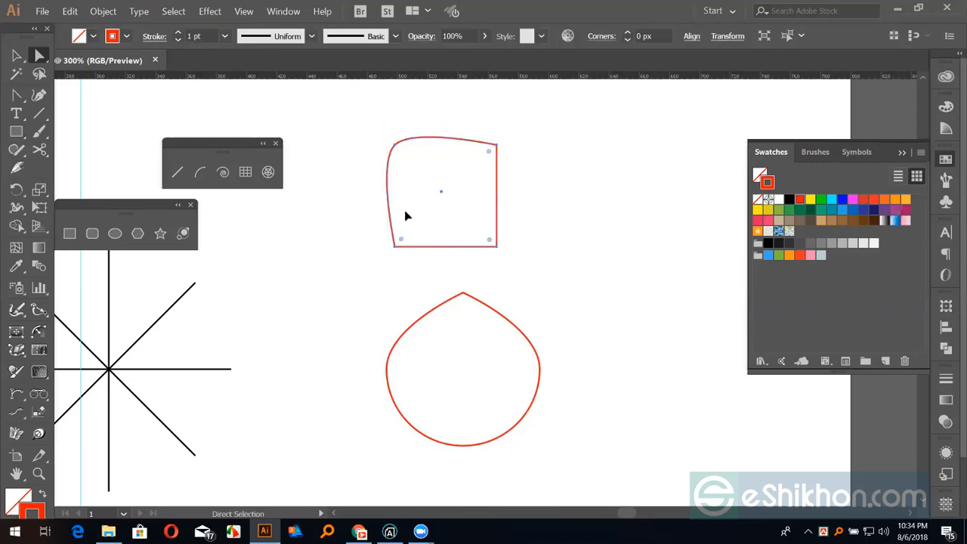
drag(489, 134, 541, 181)
click(135, 36)
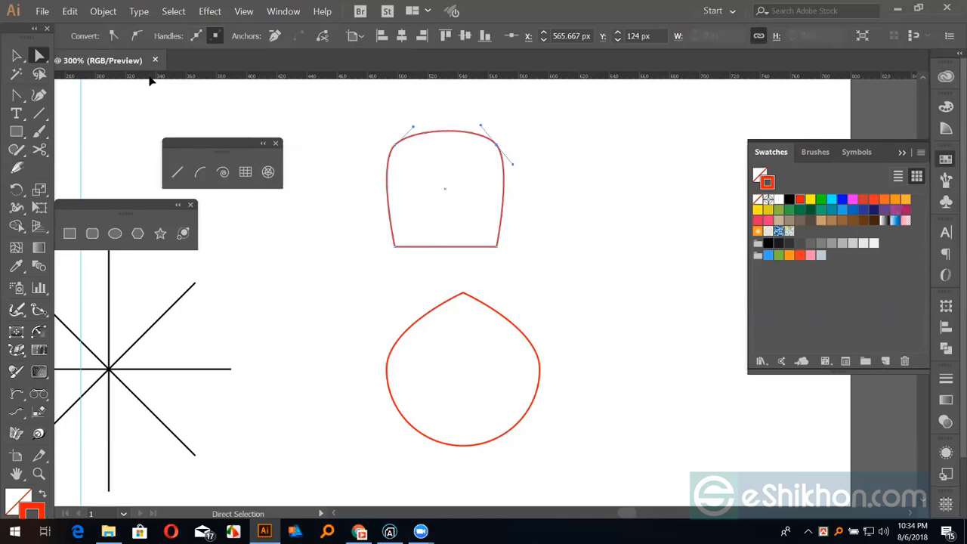
Enable handle display for selected anchor points and pull the upper-right anchor's top handle up and outward beyond the corner
click(196, 37)
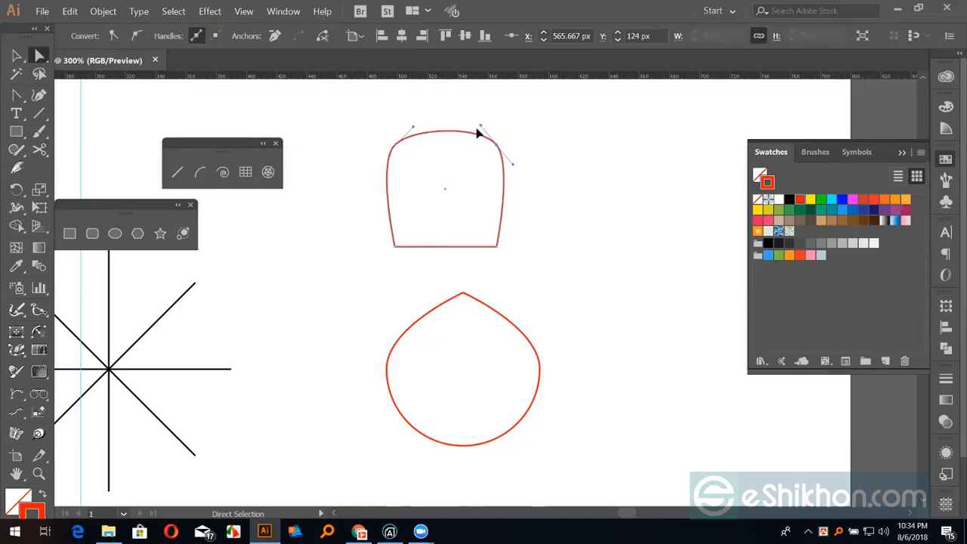
drag(481, 125, 521, 107)
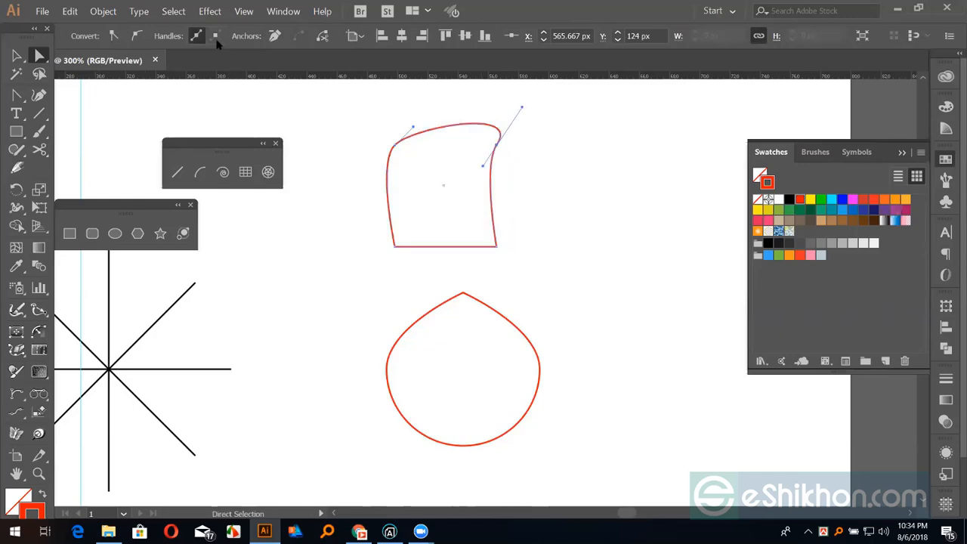
Toggle handle display for the square's upper-right anchor, pull its lower handle outward past the square's side, and deselect the shape
click(215, 37)
drag(483, 164, 520, 181)
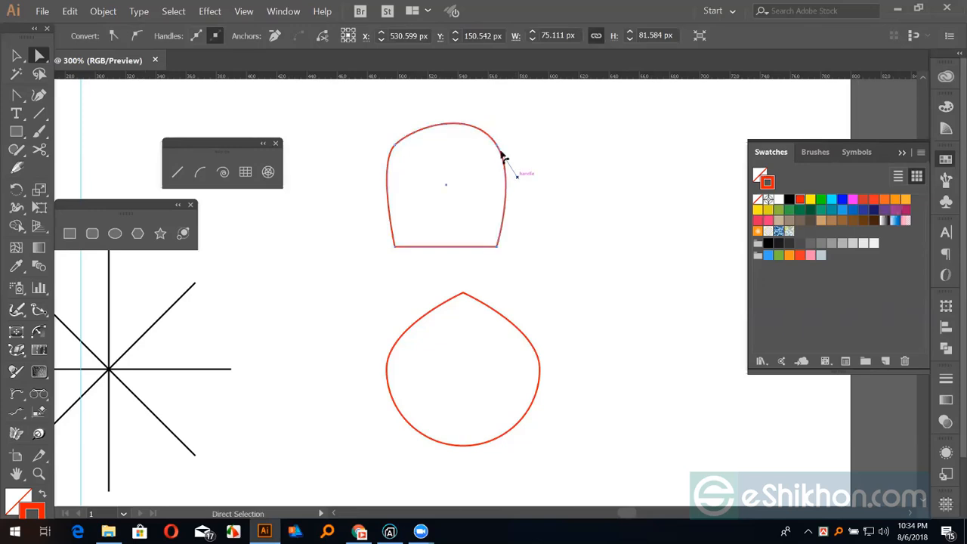
click(195, 35)
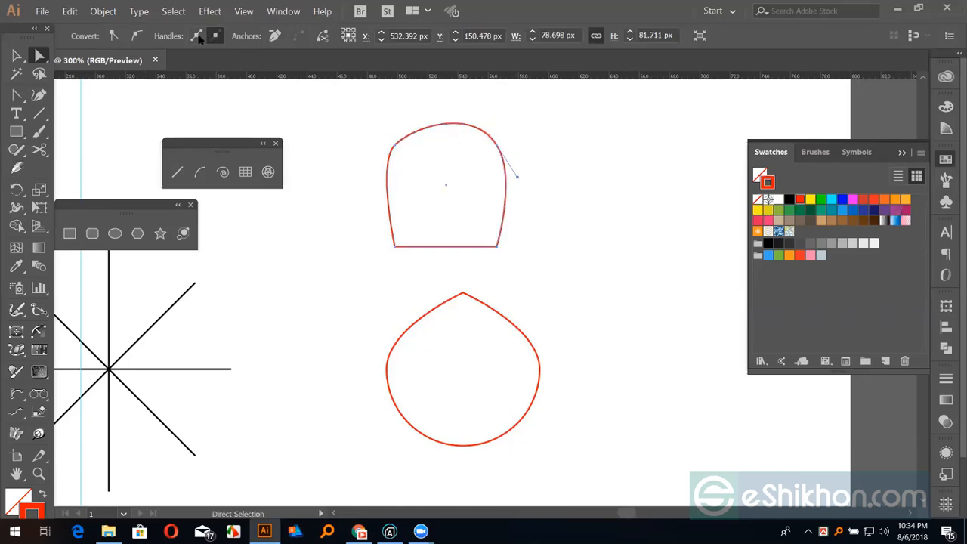
click(273, 113)
Draw an open red Pen tool path across the rounded square, with a curved start followed by straight zigzag segments beyond its right side
key(p)
click(312, 129)
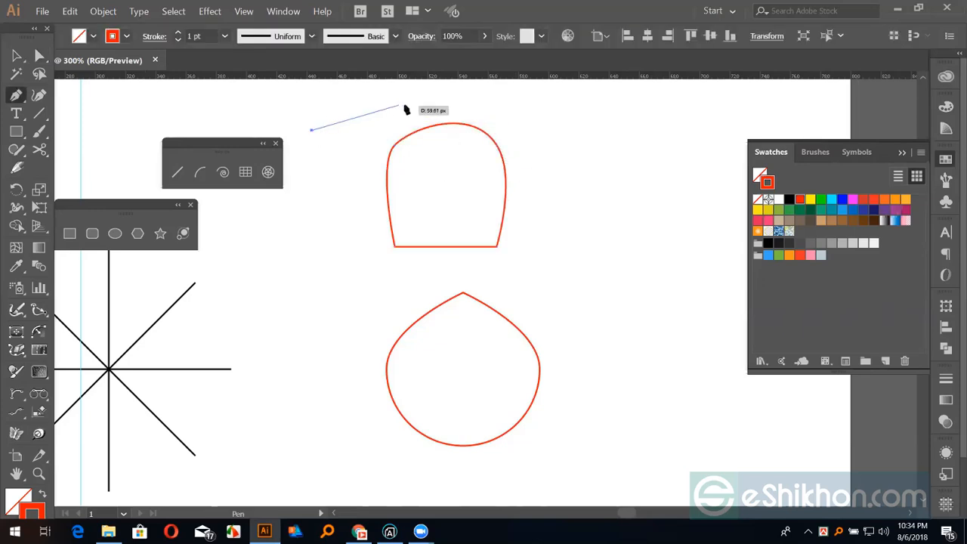
drag(406, 106, 480, 136)
click(215, 36)
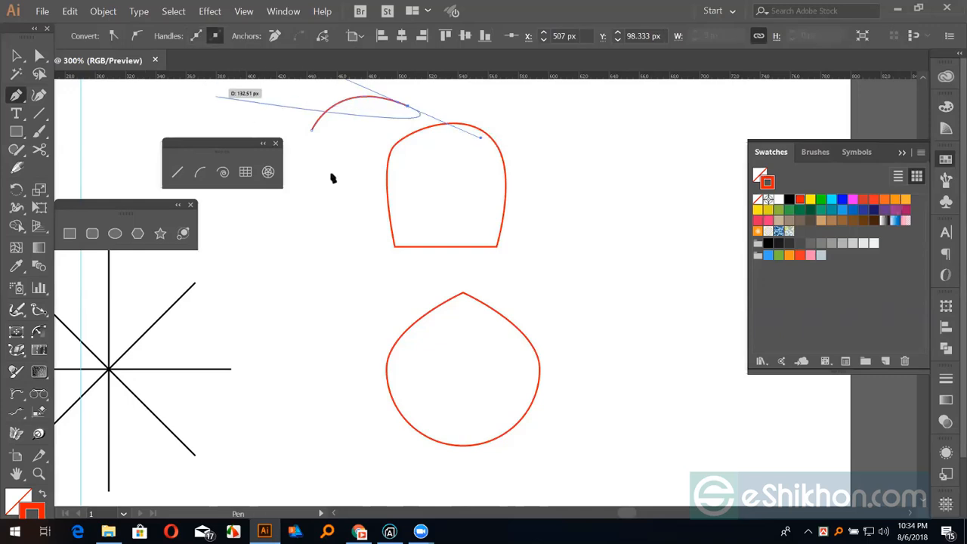
click(584, 197)
click(518, 117)
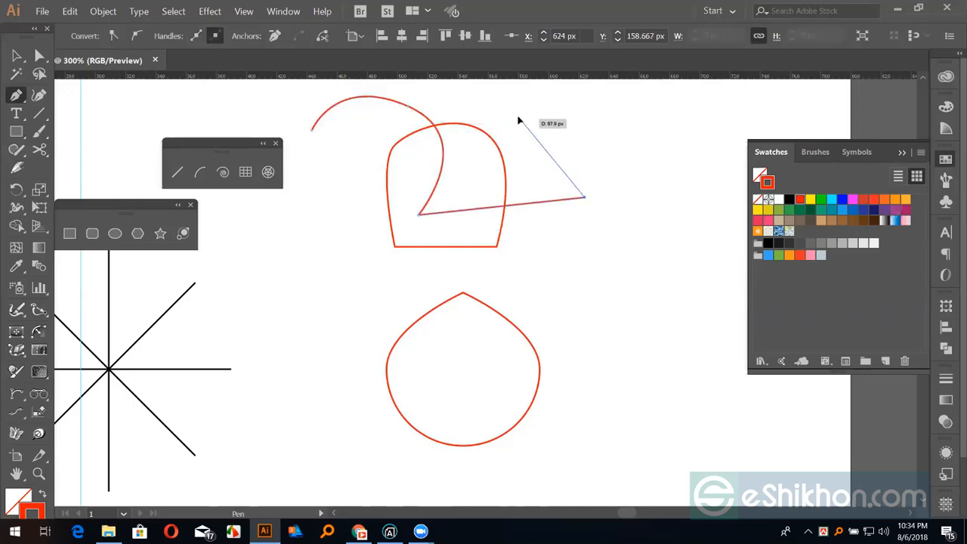
click(613, 118)
click(627, 210)
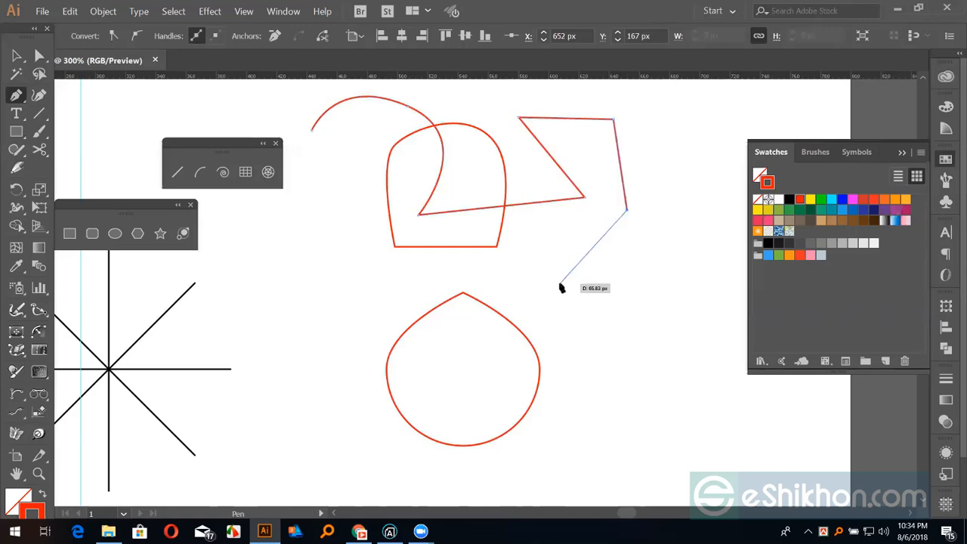
click(559, 283)
Continue the pen path with smooth curves that swing across the teardrop shape and back up near the path's starting point
drag(709, 327, 722, 417)
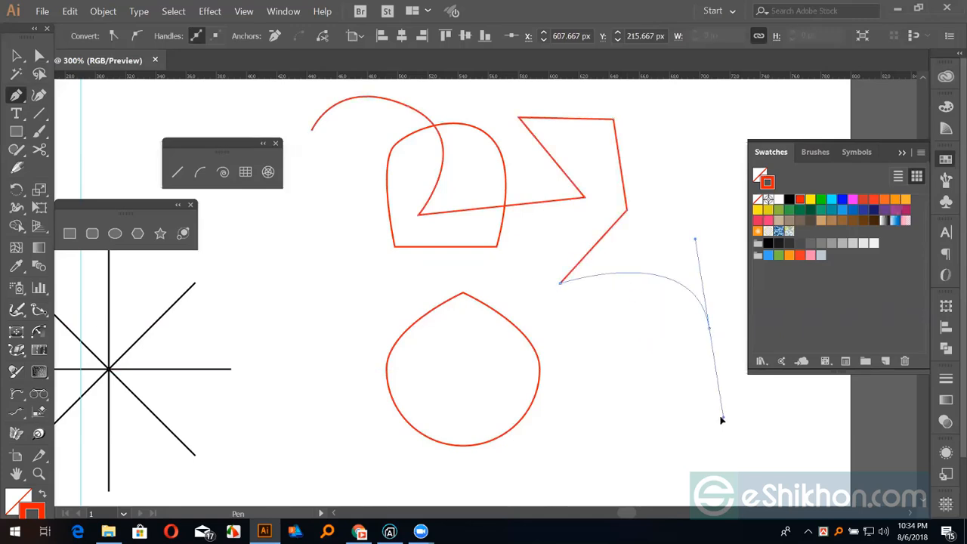
drag(538, 371, 471, 416)
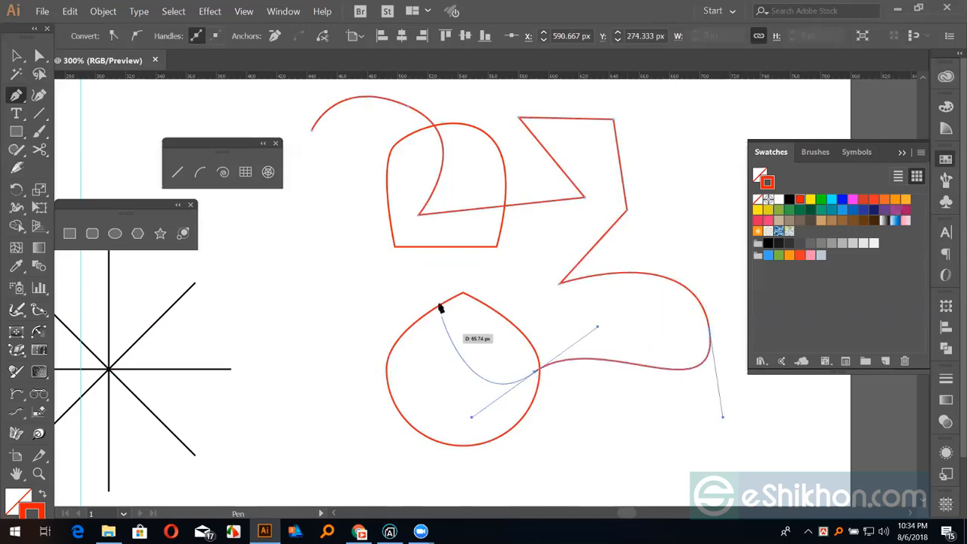
drag(432, 286, 358, 293)
drag(374, 369, 421, 377)
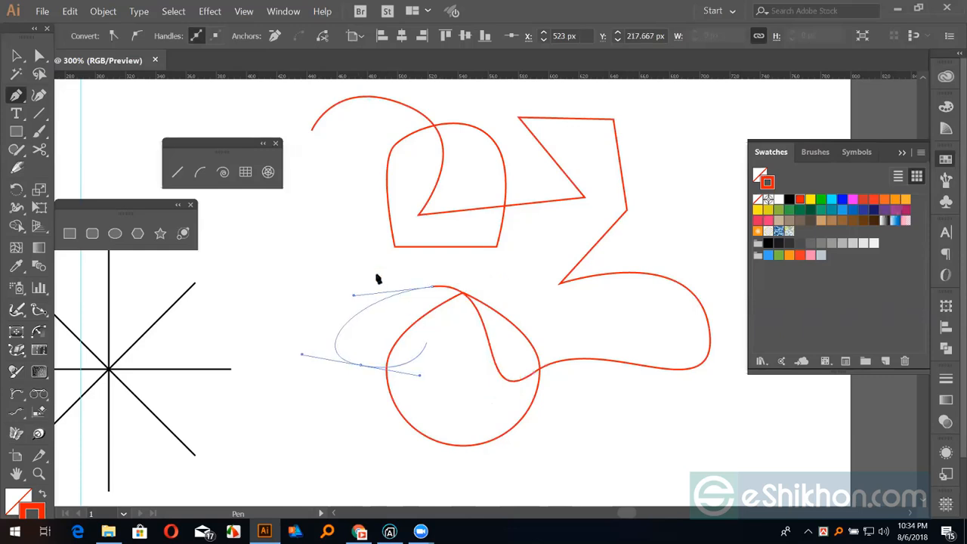
drag(375, 274, 421, 224)
drag(324, 134, 420, 112)
Extend the path's end above the first arc with a sharp corner, a straight segment and several small smooth curves
key(ctrl+plus)
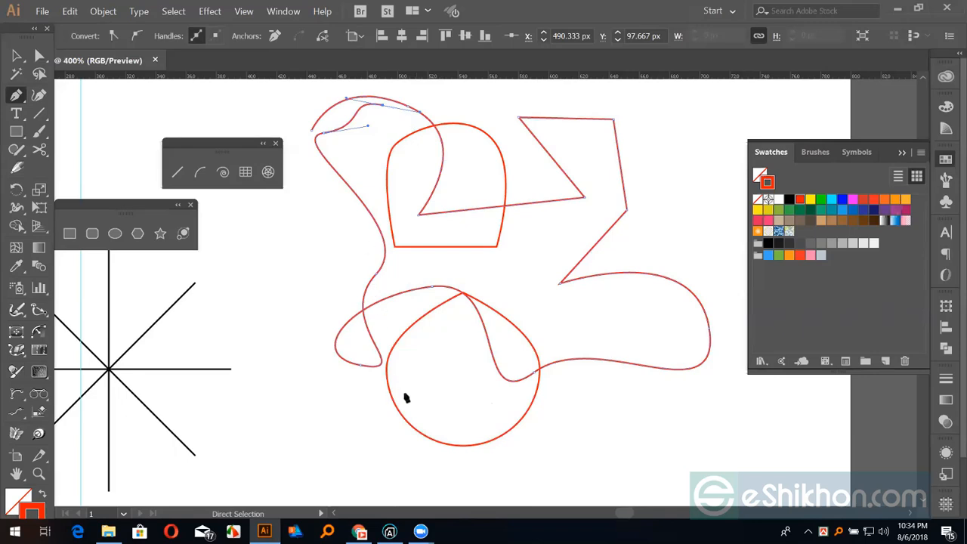
key(ctrl+plus)
key(ctrl+plus)
key(ctrl+plus)
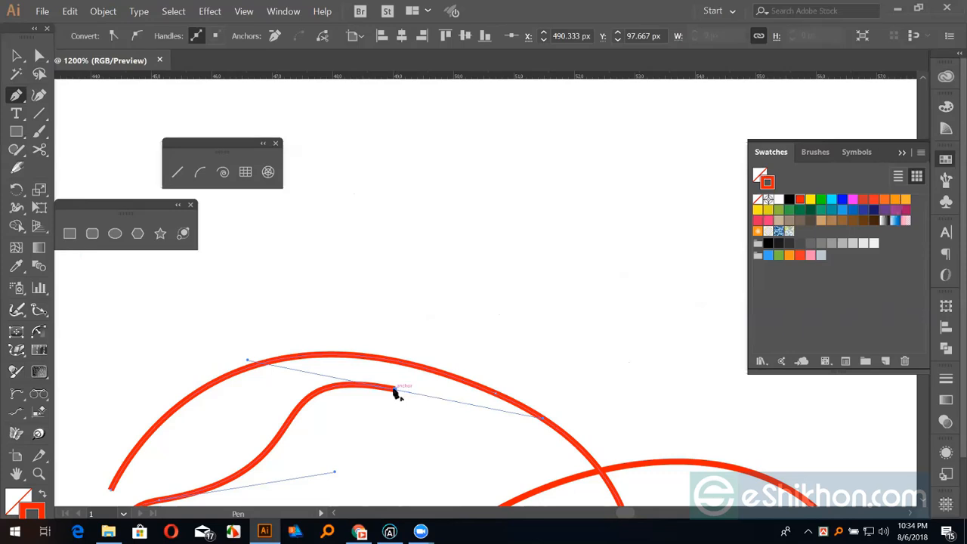
click(442, 295)
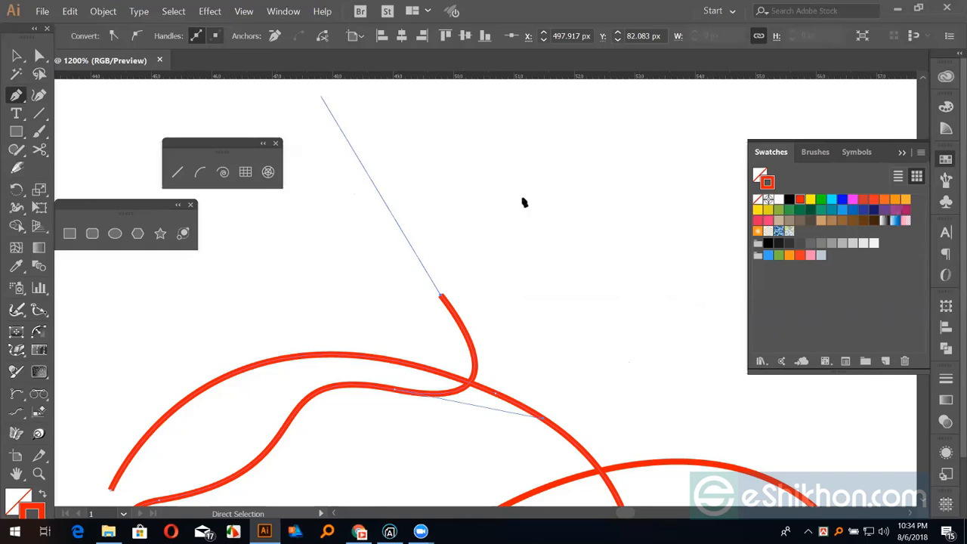
drag(597, 220, 615, 295)
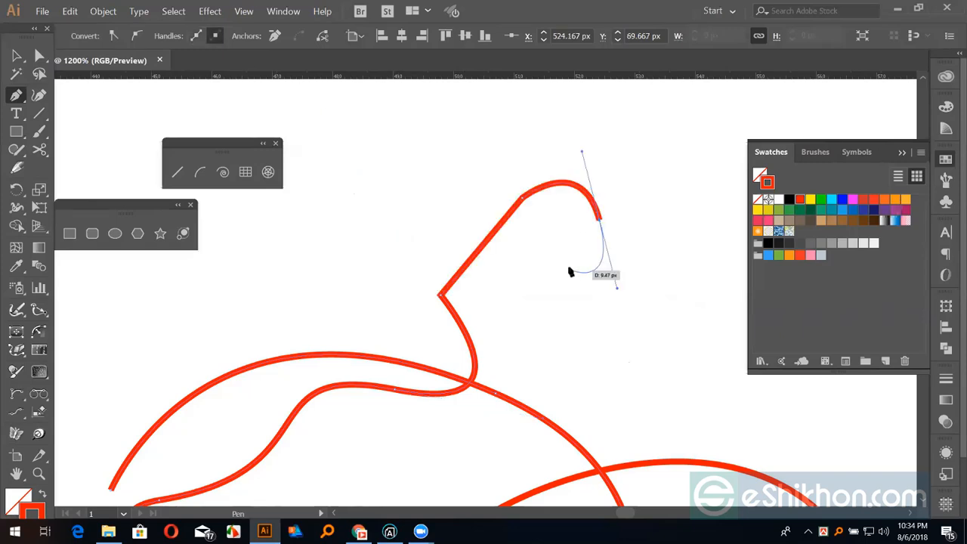
drag(565, 265, 561, 307)
drag(624, 299, 635, 328)
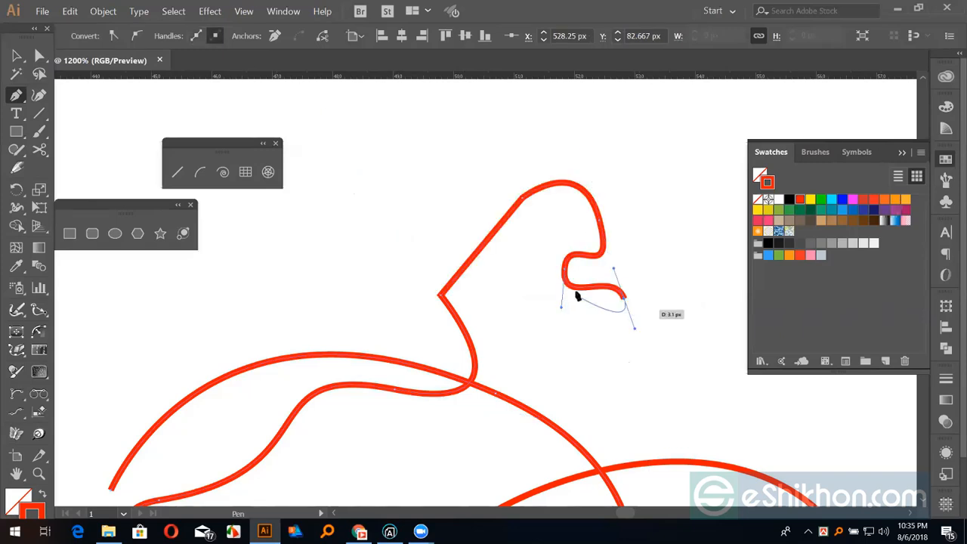
Review the anchor and handle settings in the Selection & Anchor Display preferences, and cancel the dialog
key(ctrl+k)
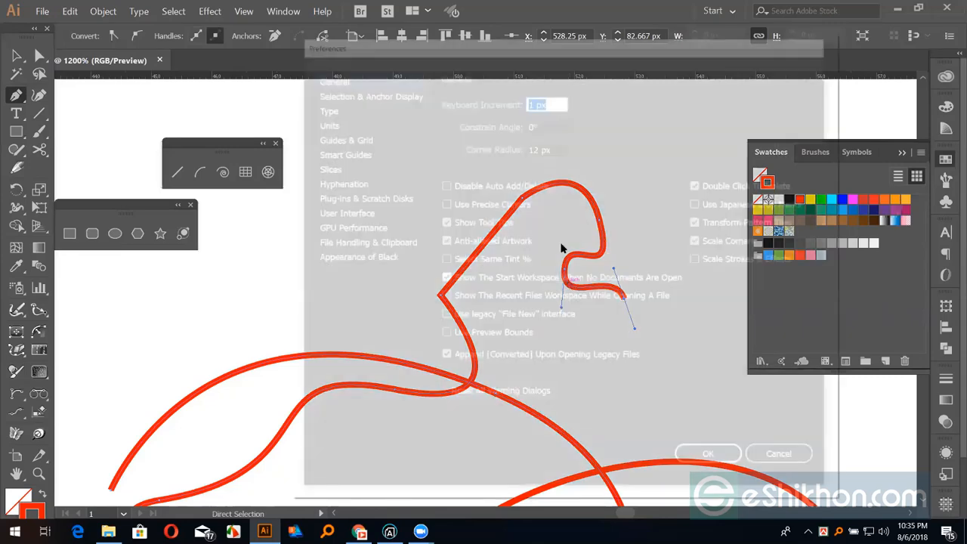
click(332, 96)
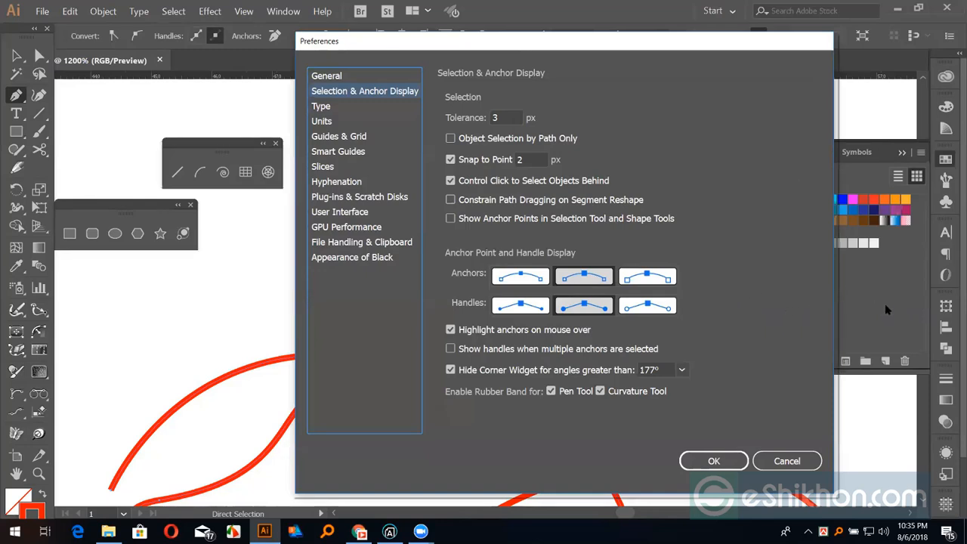
drag(514, 42, 735, 41)
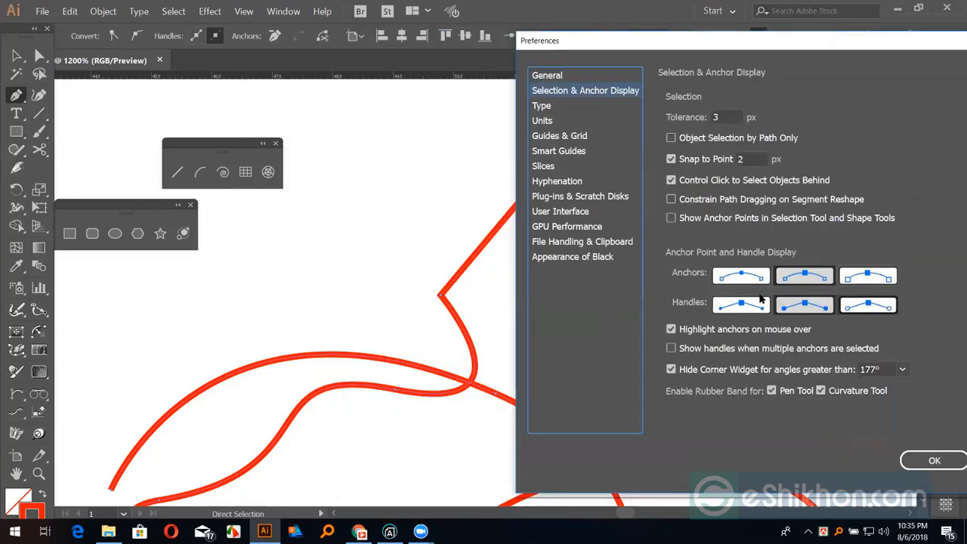
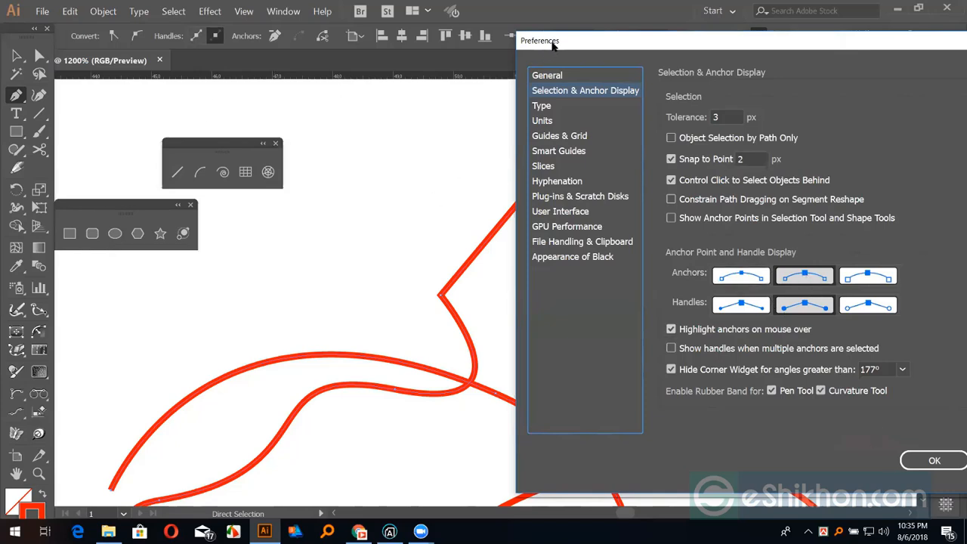
drag(533, 43, 300, 25)
click(774, 446)
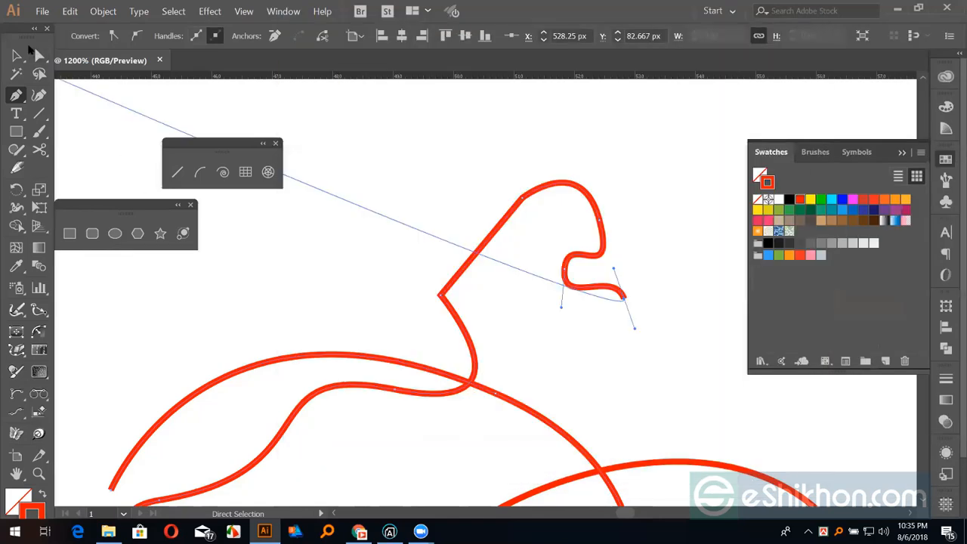
End the pen path and delete all the red shapes and black lines to clear the artboard
click(17, 56)
click(499, 166)
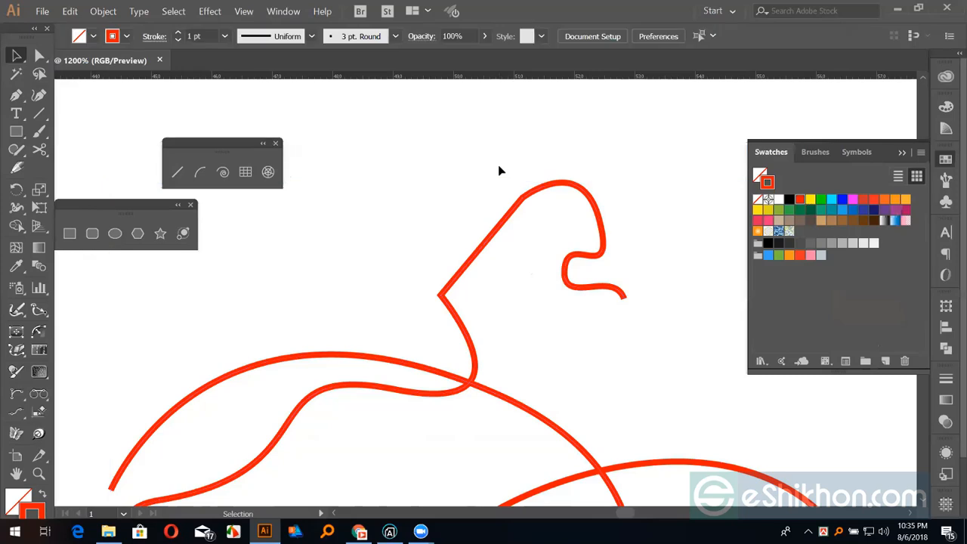
key(ctrl+minus)
key(ctrl+minus)
key(ctrl+minus)
key(ctrl+minus)
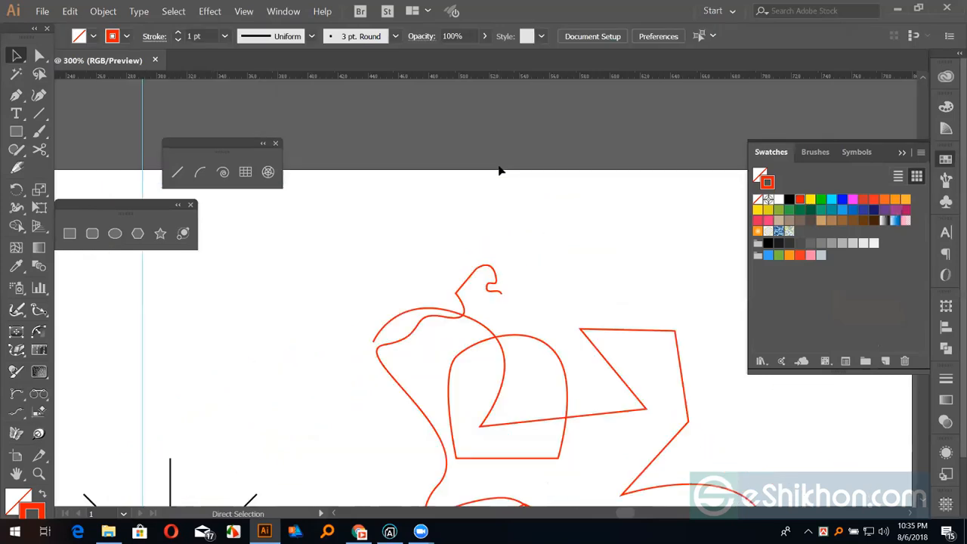
key(ctrl+minus)
key(ctrl+minus)
drag(441, 214, 624, 449)
key(Delete)
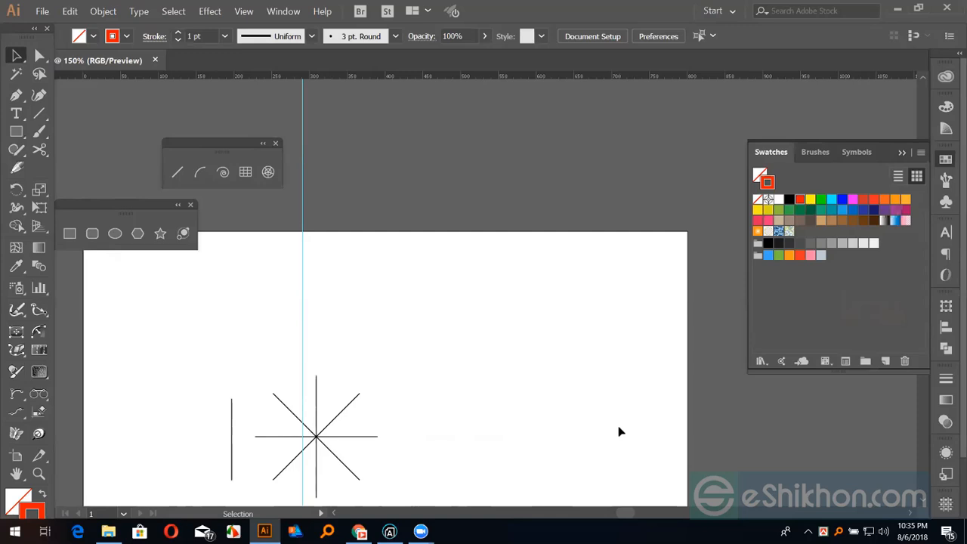
drag(173, 327, 379, 482)
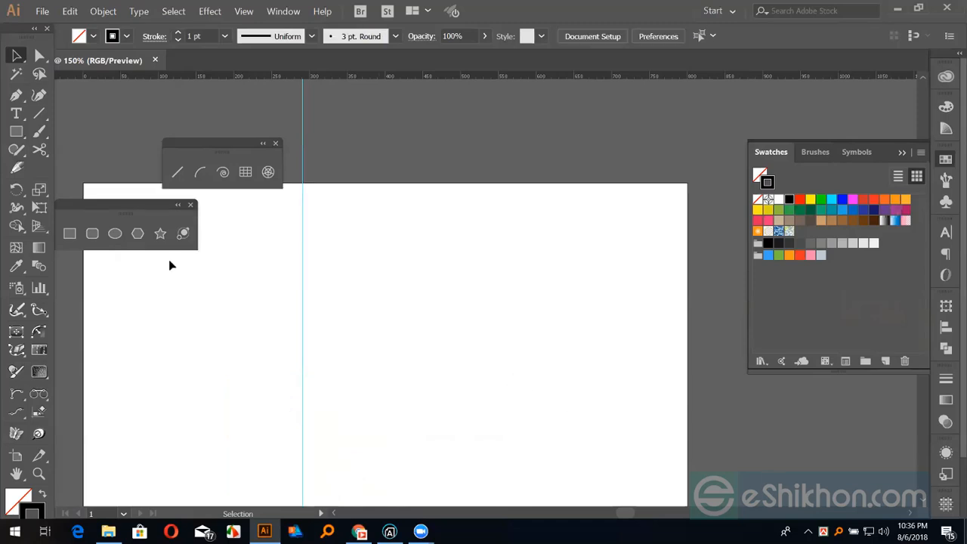
Draw a circle about 93 px wide on the right half of the artboard and duplicate it horizontally to its right
click(113, 236)
drag(456, 329, 472, 362)
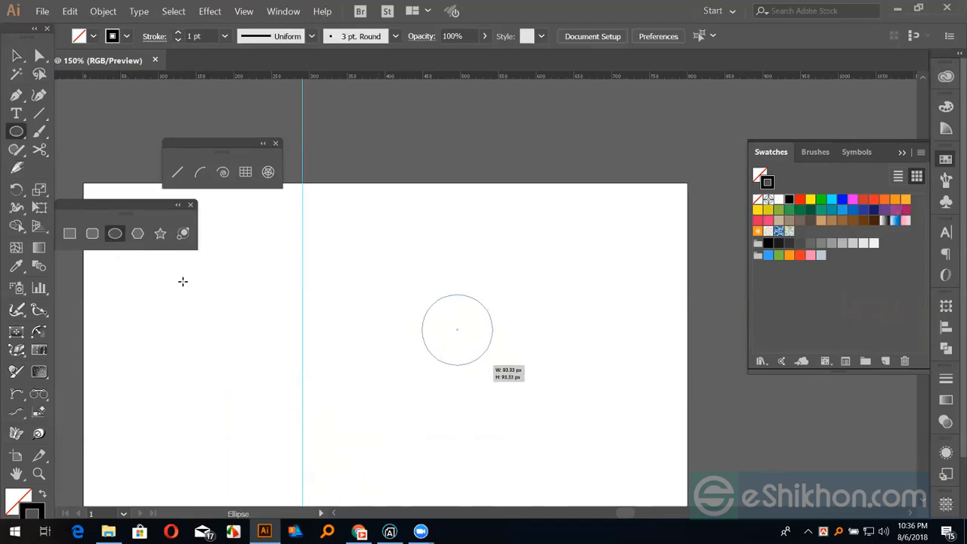
click(17, 55)
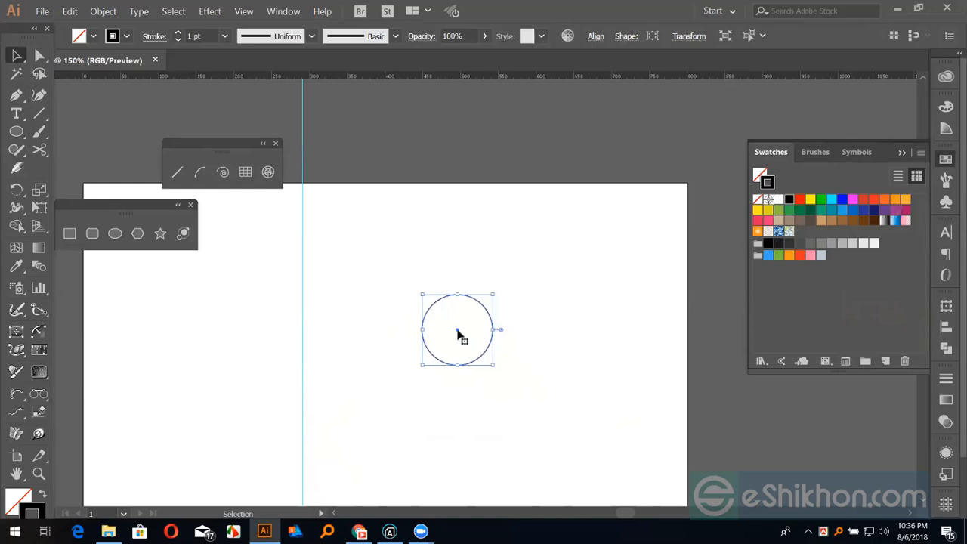
drag(458, 335, 574, 332)
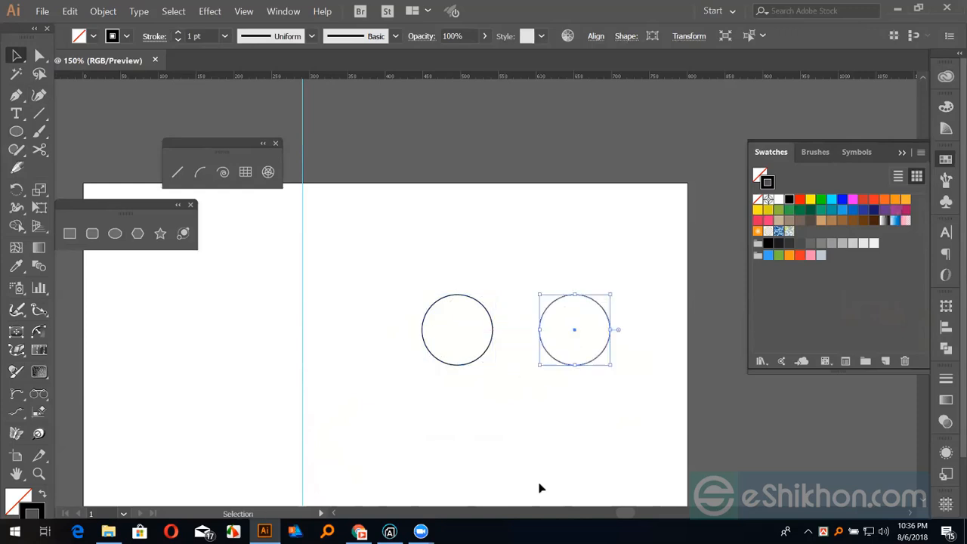
click(539, 487)
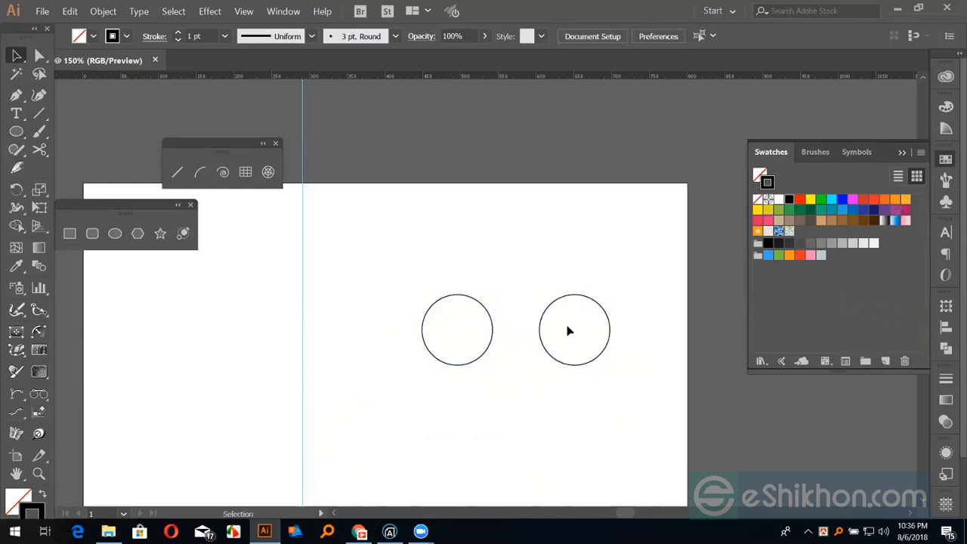
Center the duplicate circle on the first one, enlarge it proportionally from its center to about 237 px wide, and deselect it
drag(580, 332, 458, 332)
drag(493, 366, 547, 428)
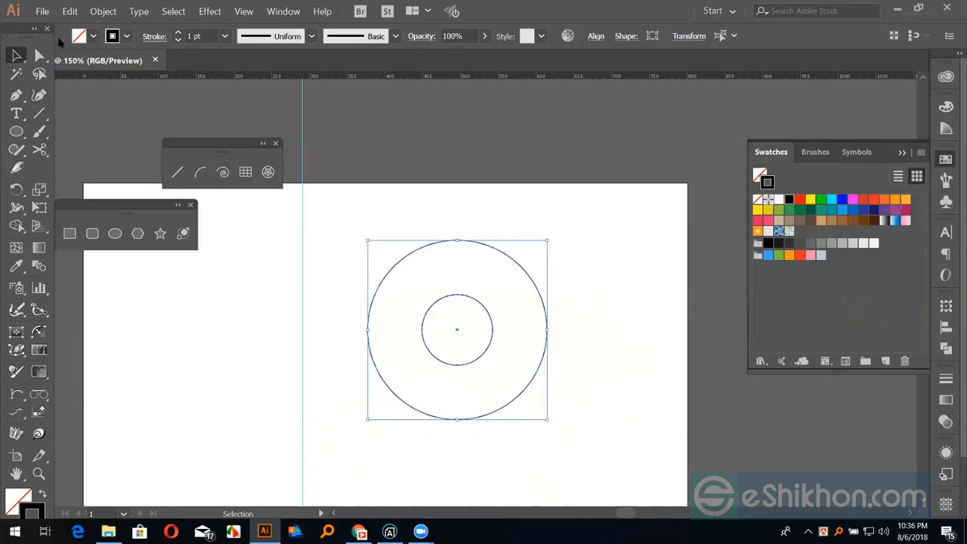
click(104, 11)
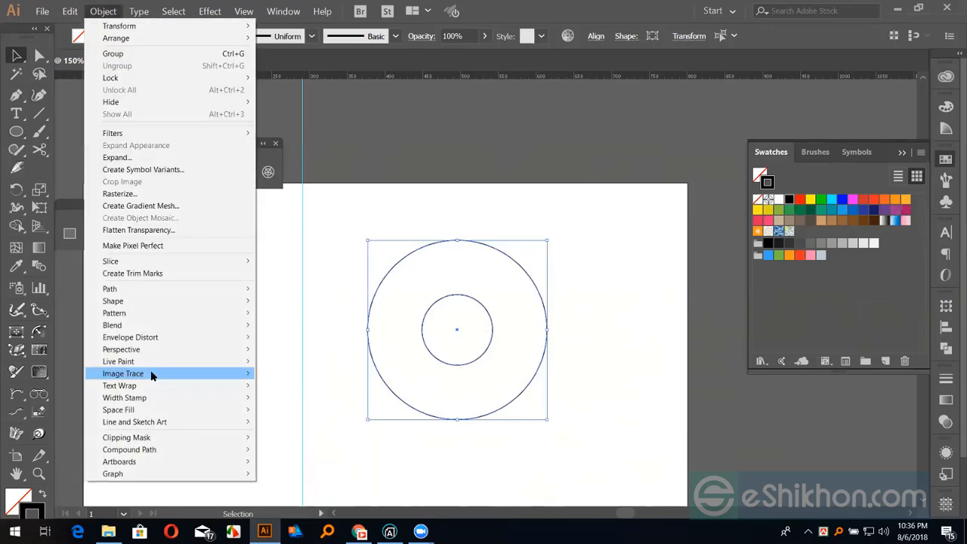
click(443, 199)
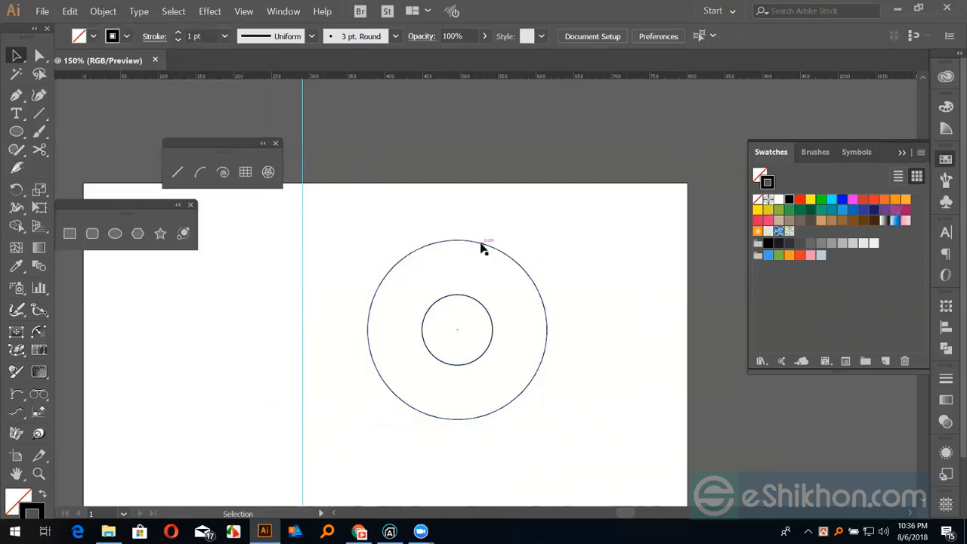
Blend the outer circle with the inner circle using the Blend tool
click(38, 268)
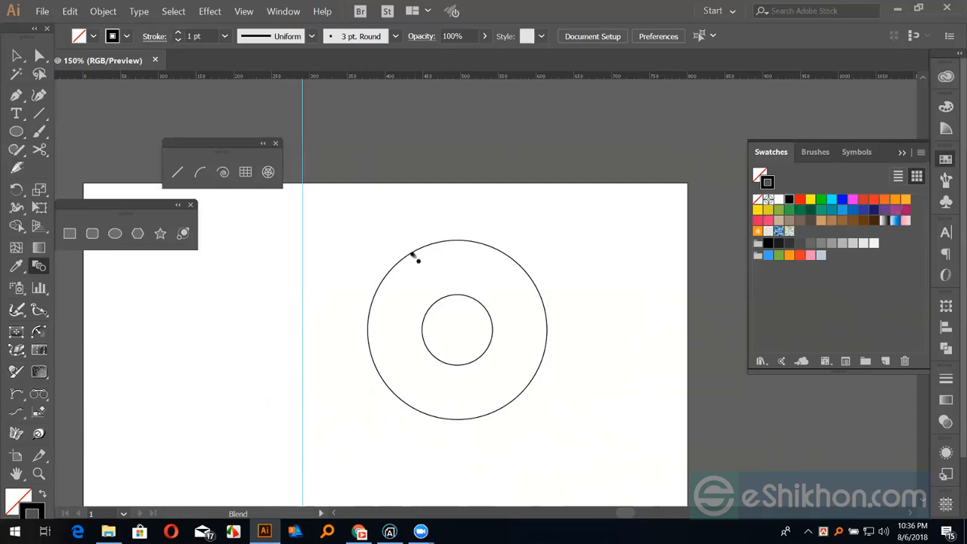
click(414, 256)
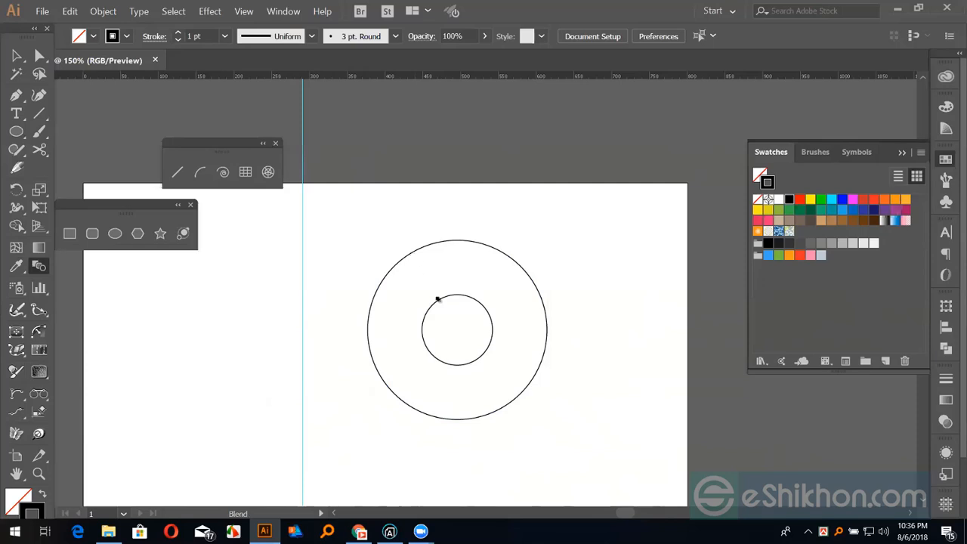
click(440, 303)
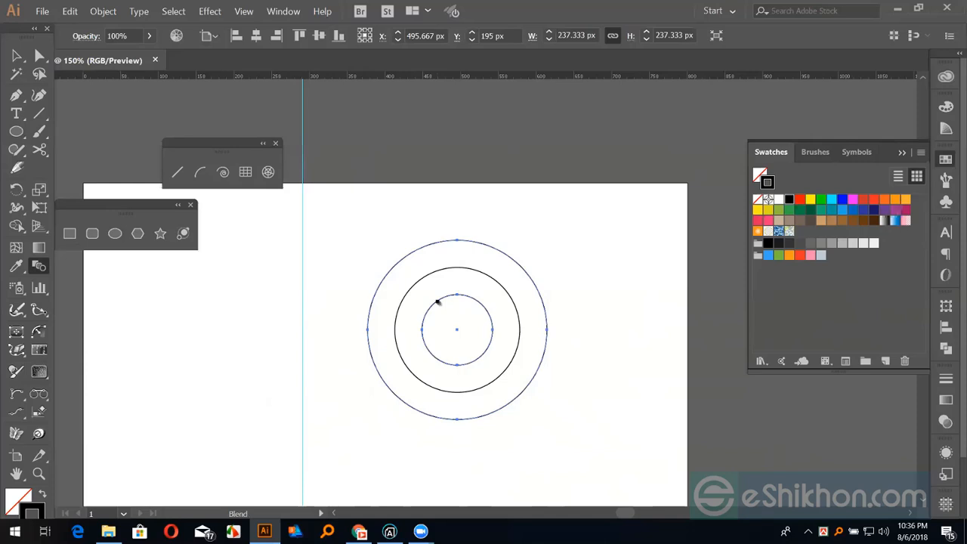
Set the blend spacing of the concentric circles to 16 Specified Steps with preview enabled
double_click(42, 271)
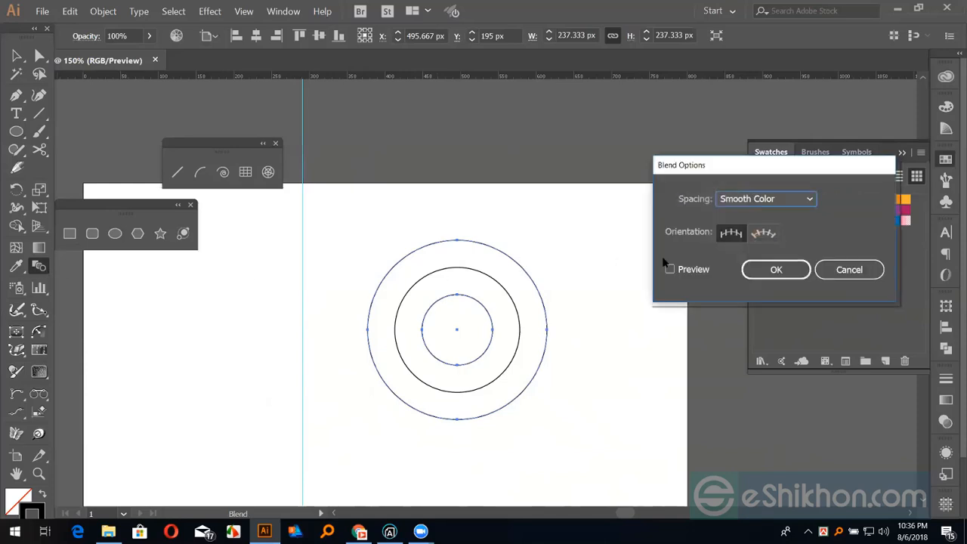
click(762, 199)
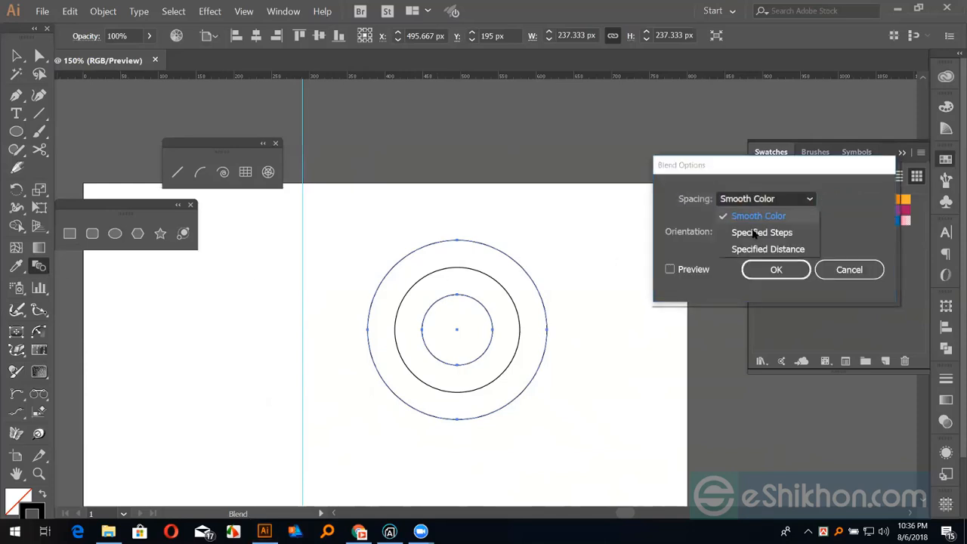
click(806, 227)
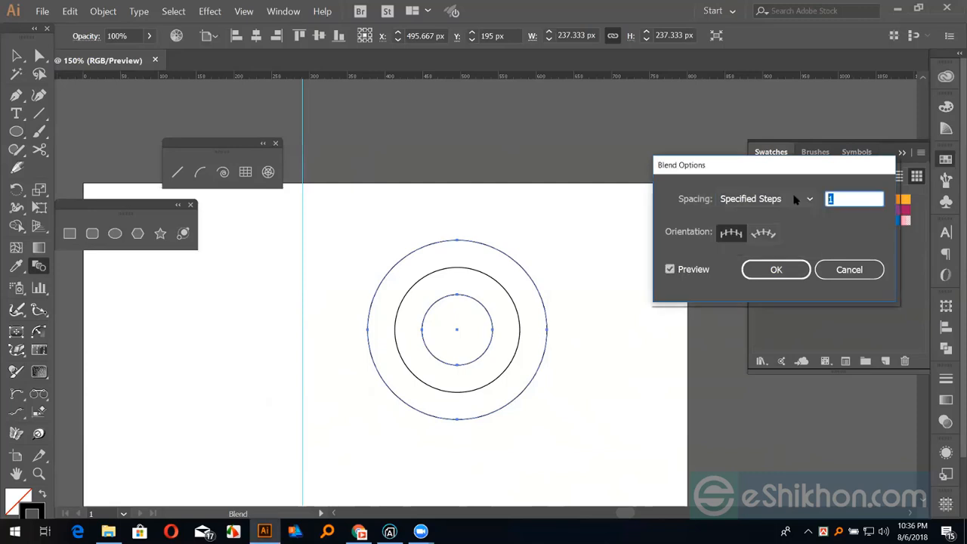
text(16)
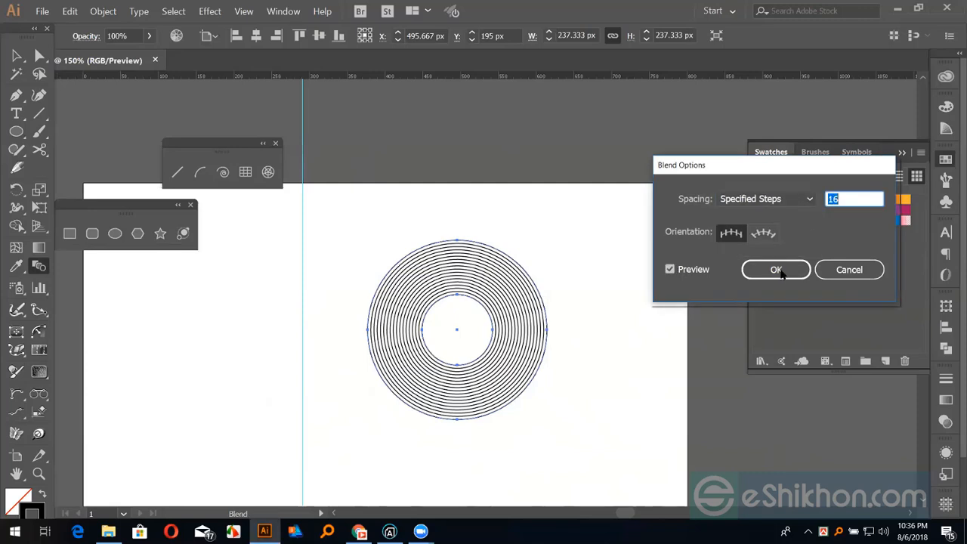
click(782, 272)
click(21, 56)
drag(433, 197, 560, 384)
click(103, 11)
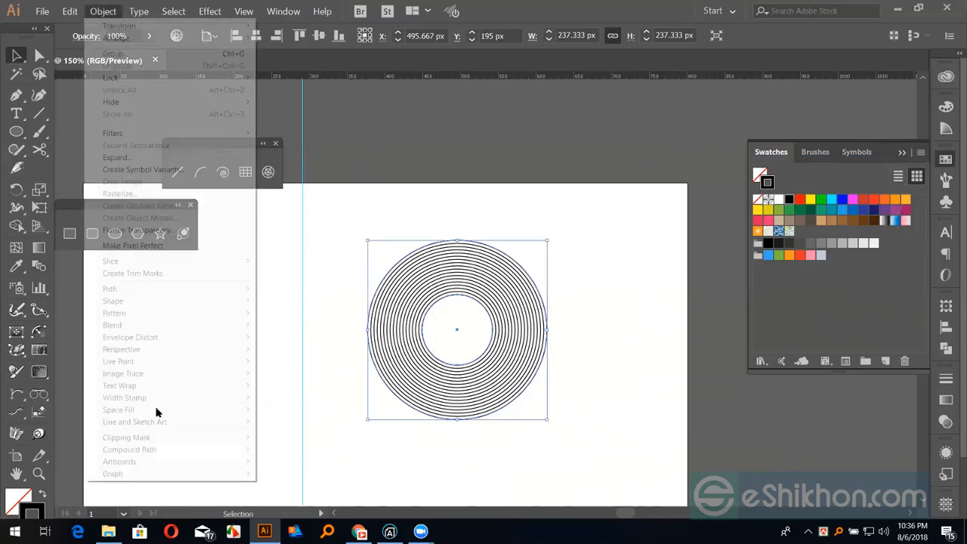
mouse_move(171, 409)
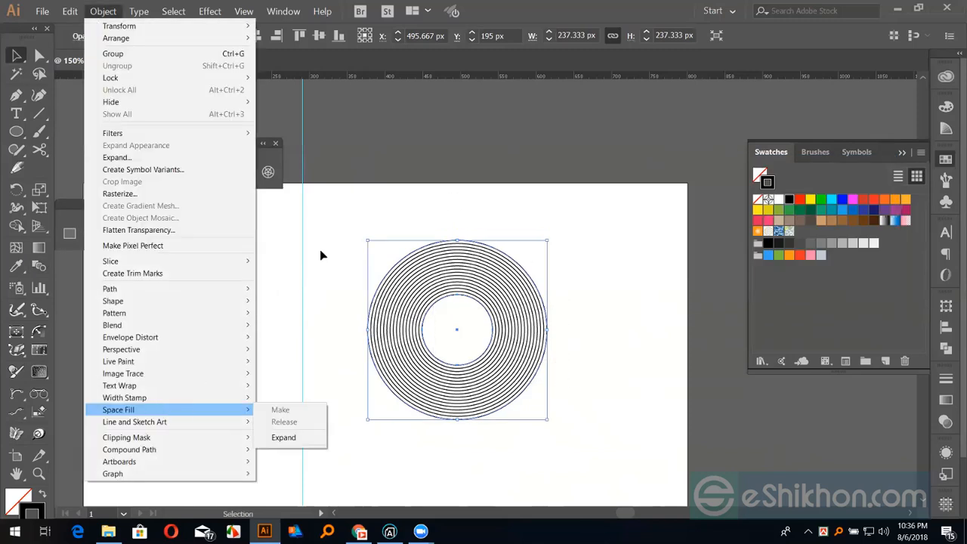
click(412, 337)
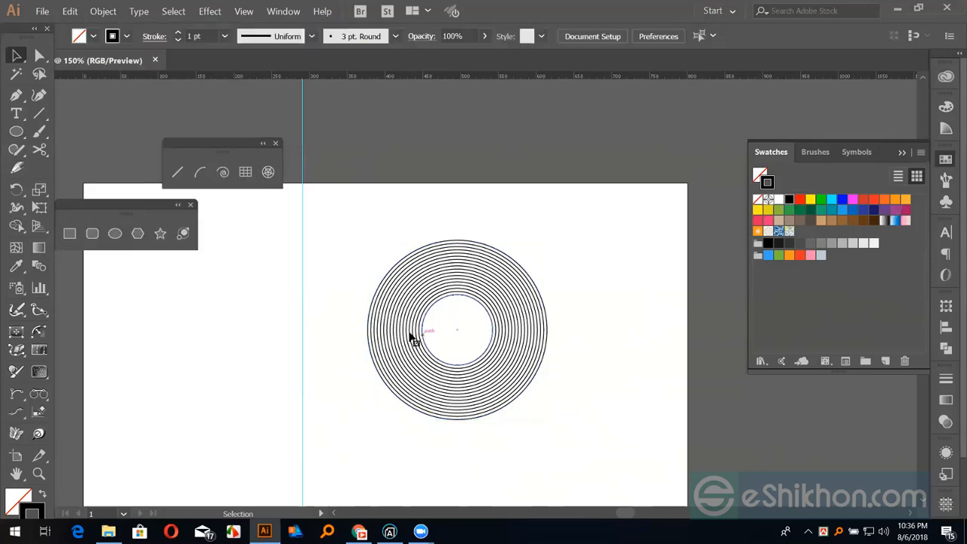
Move the inner circle's top and bottom anchor points onto the outer circle's top and bottom points, and deselect the blend
click(412, 337)
key(a)
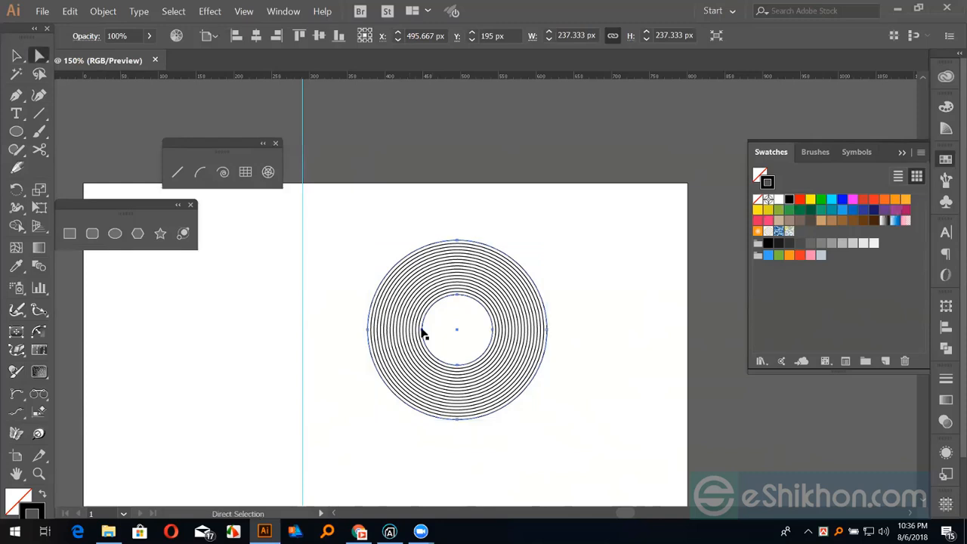
drag(457, 298, 459, 240)
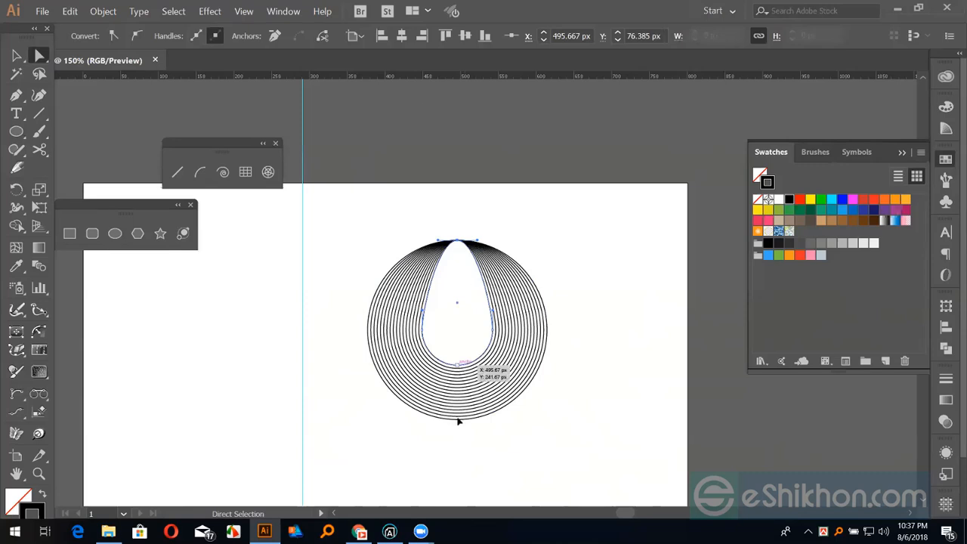
drag(457, 366, 458, 419)
click(523, 429)
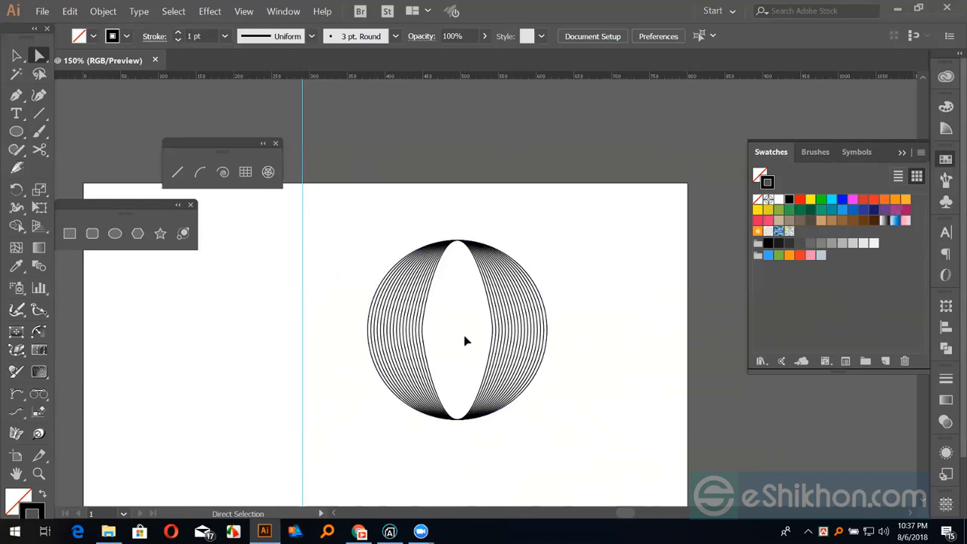
Enlarge the blend proportionally from its center to about 409 px wide and move it to about X 512 px, Y 230 px
key(v)
click(391, 323)
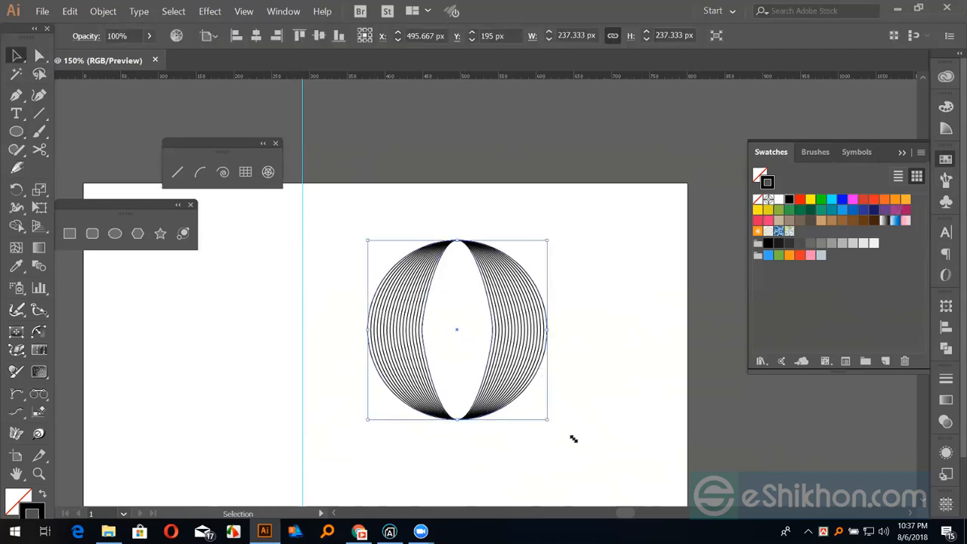
drag(631, 406, 644, 336)
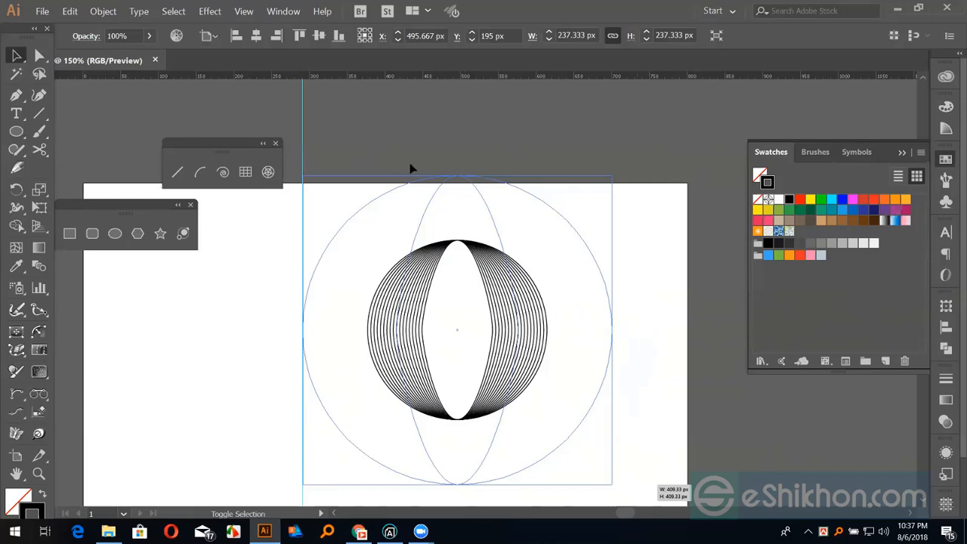
Directly select the outer circle of the blend and change its stroke color to red
key(a)
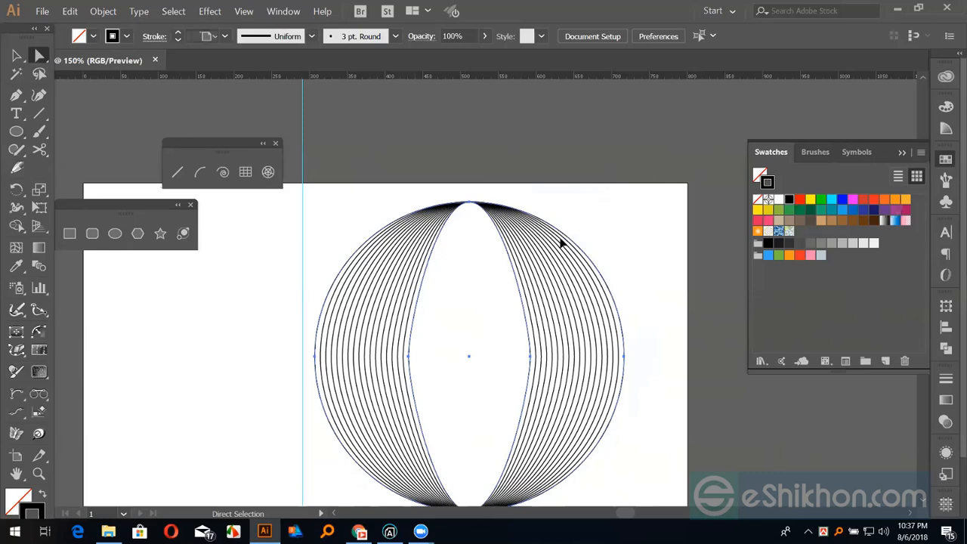
click(563, 239)
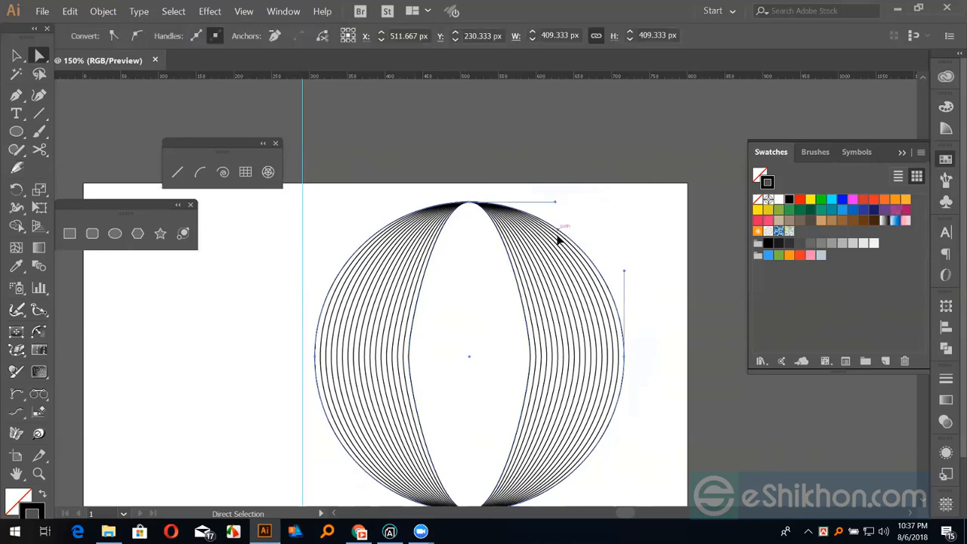
click(512, 265)
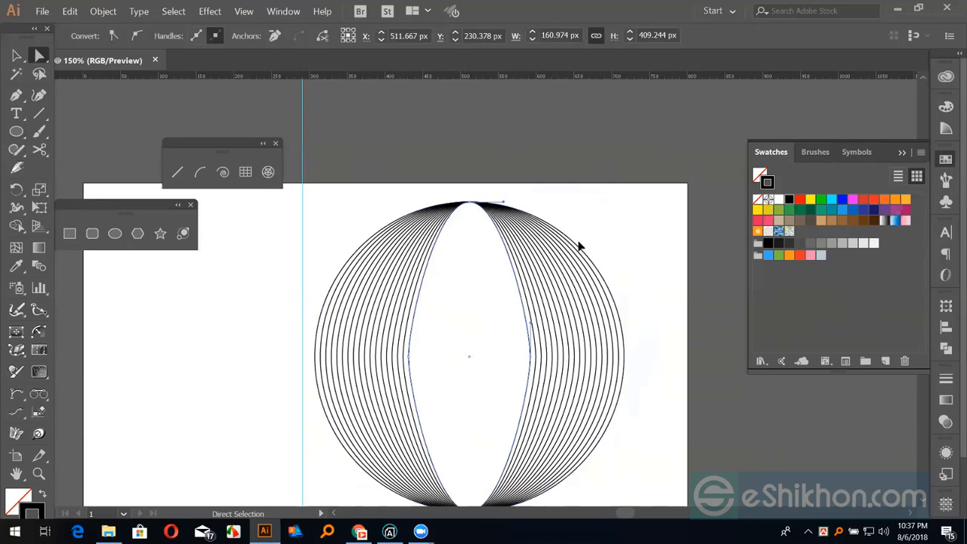
click(577, 244)
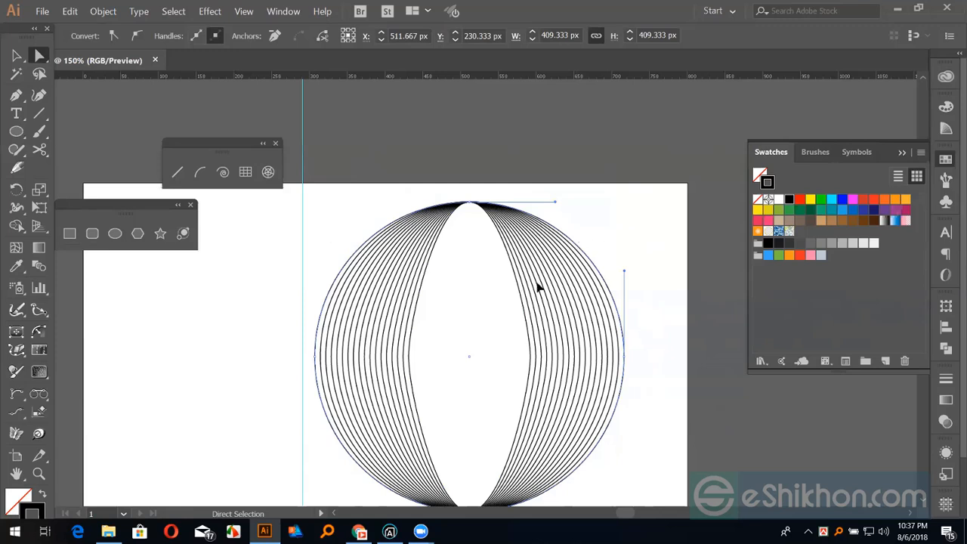
click(799, 201)
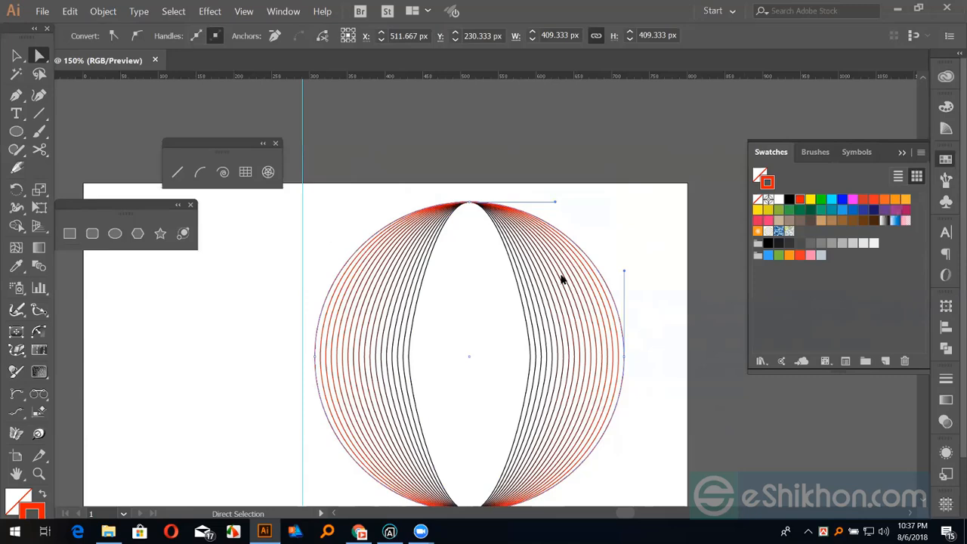
Change the stroke of the blend's inner path to the green R=0 G=146 B=69 and deselect it
key(ctrl+plus)
key(ctrl+plus)
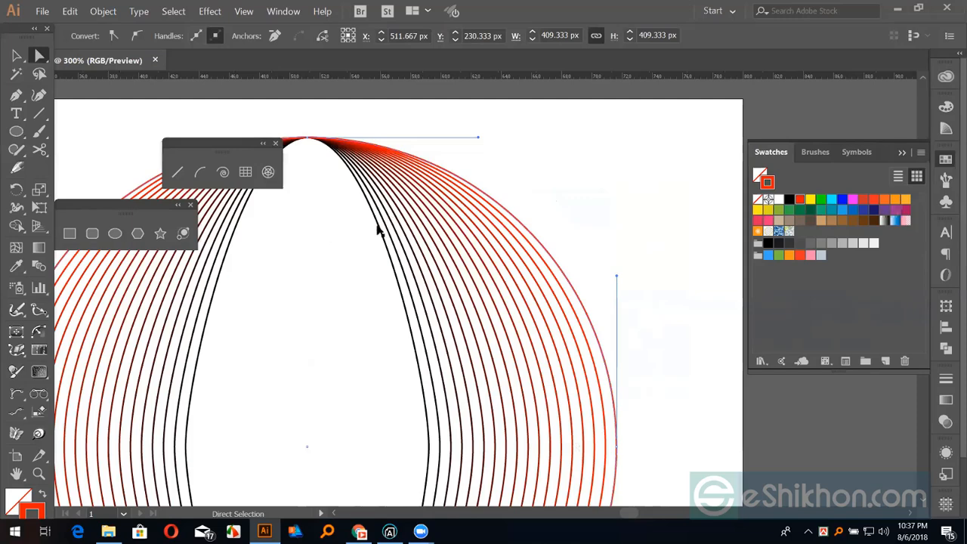
click(799, 211)
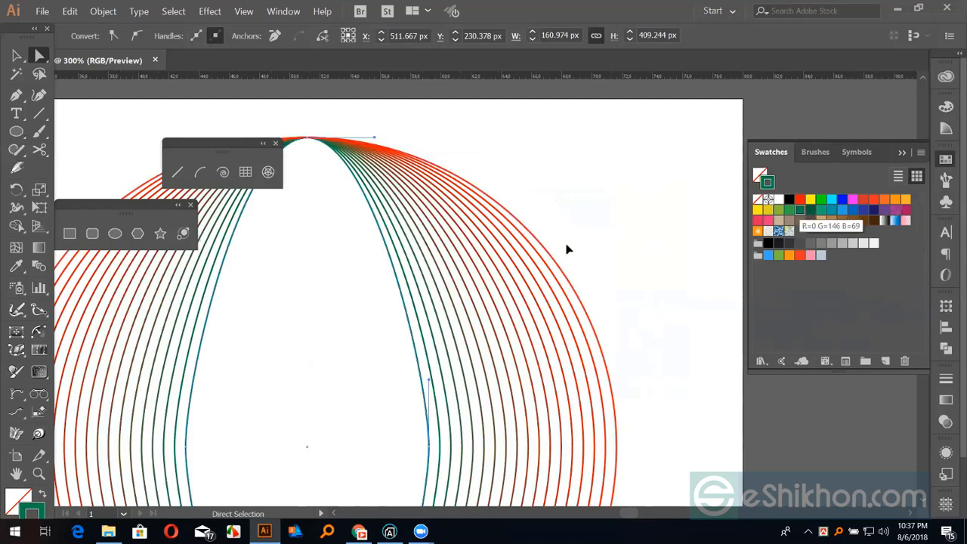
click(660, 201)
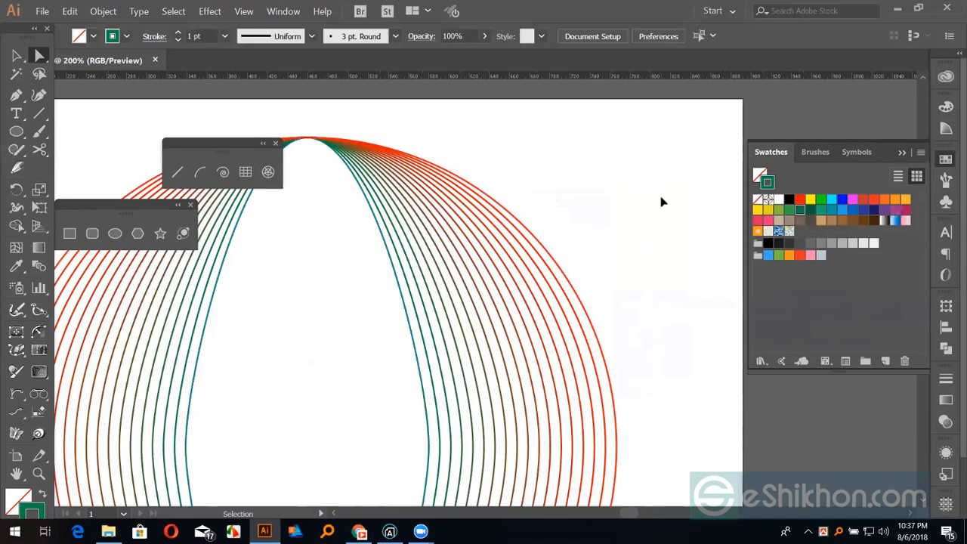
Select the whole red-to-green blend, fit the artboard in the window, and delete the blend
key(ctrl+minus)
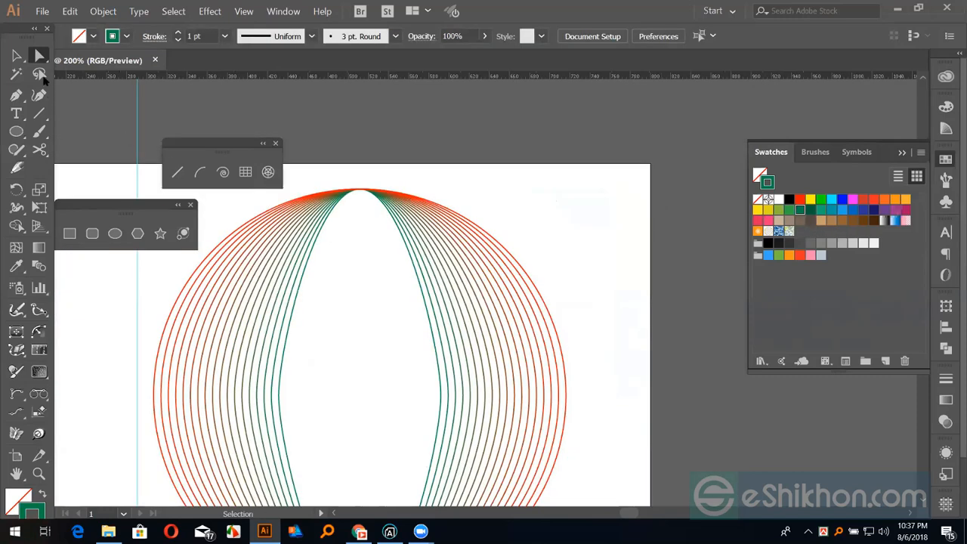
key(ctrl+minus)
key(ctrl+minus)
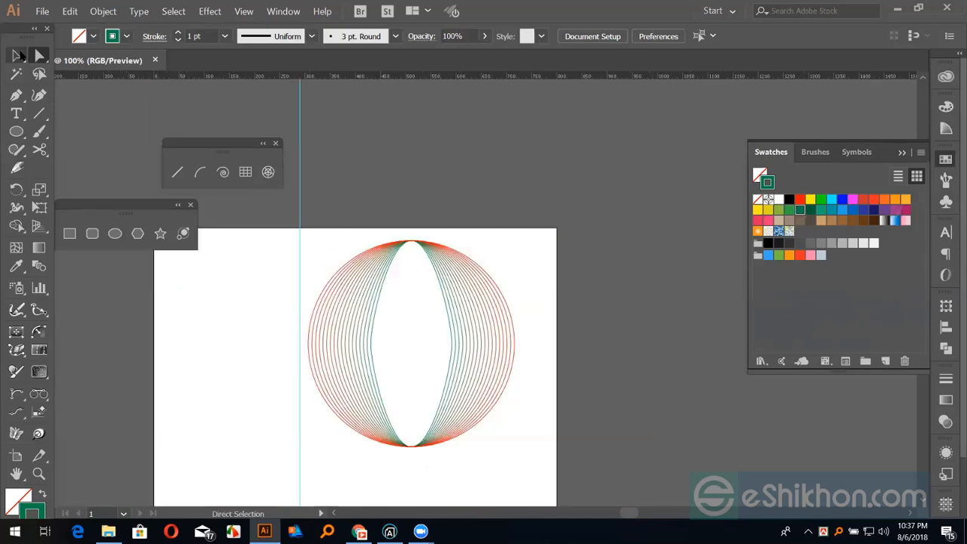
key(v)
click(463, 330)
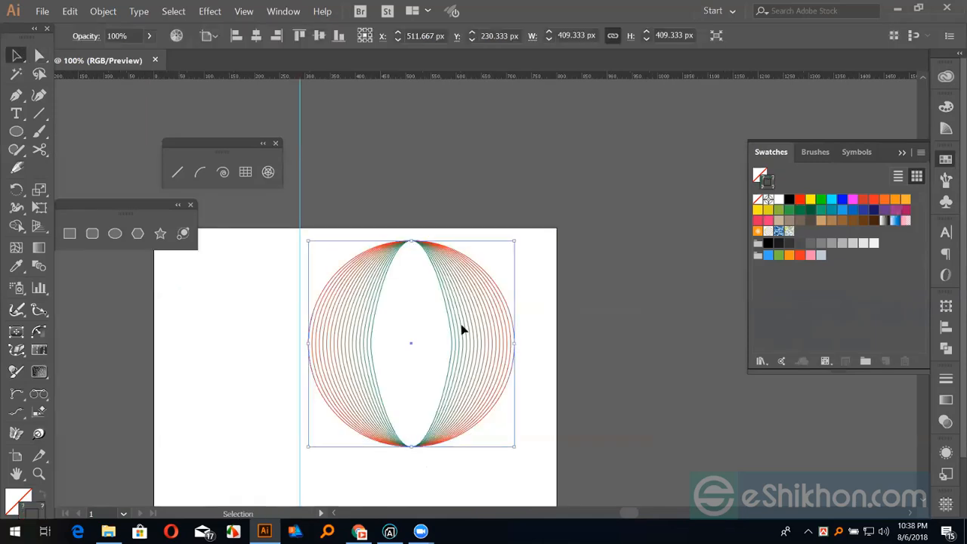
key(a)
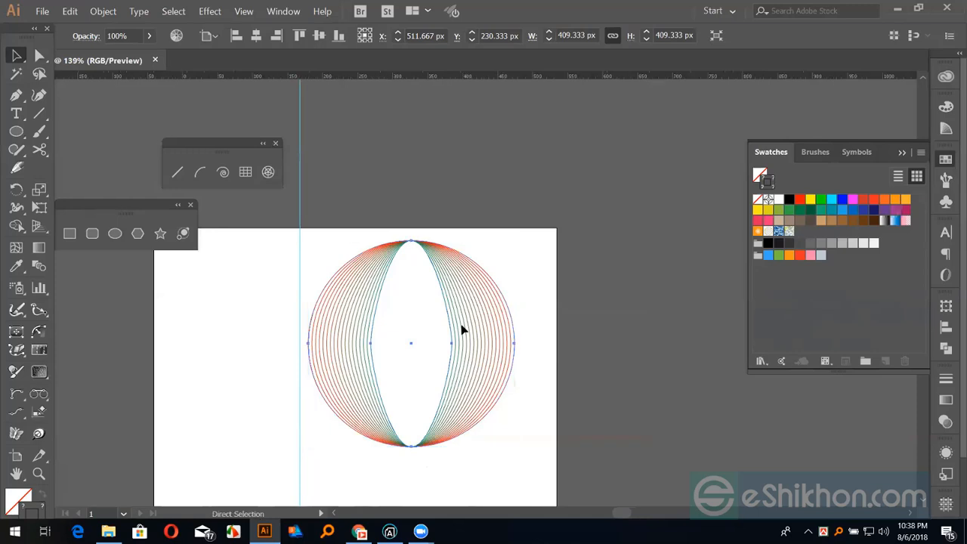
key(ctrl+0)
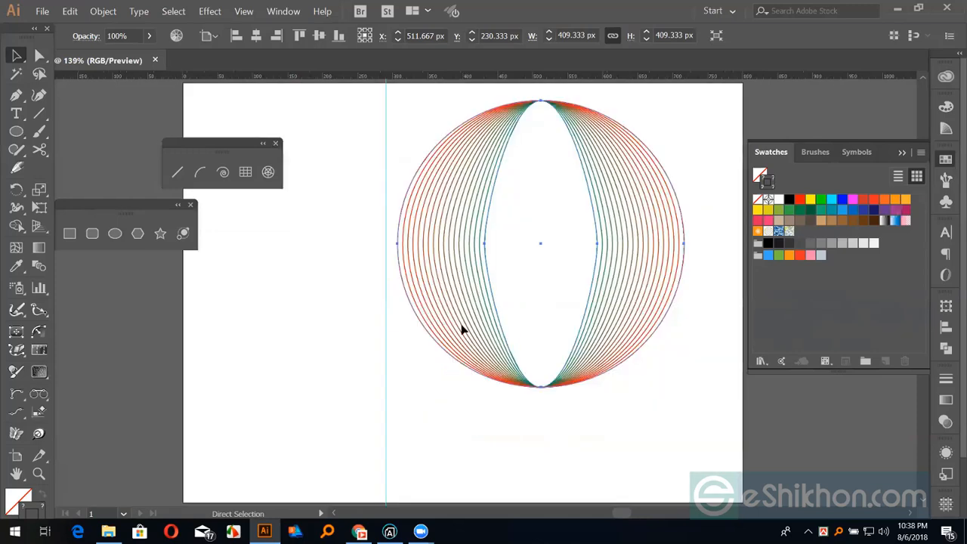
key(v)
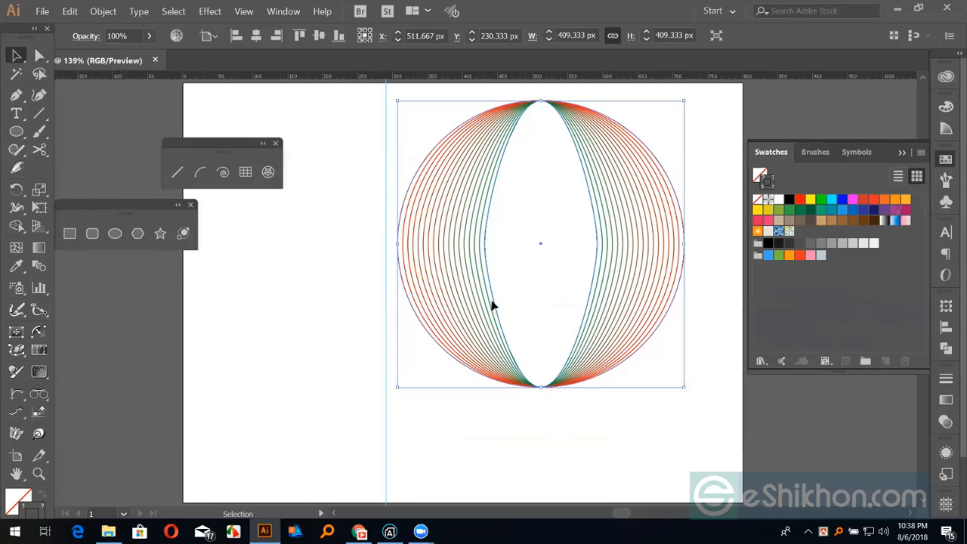
key(Delete)
Clear the vertical ruler guide from the document
click(243, 10)
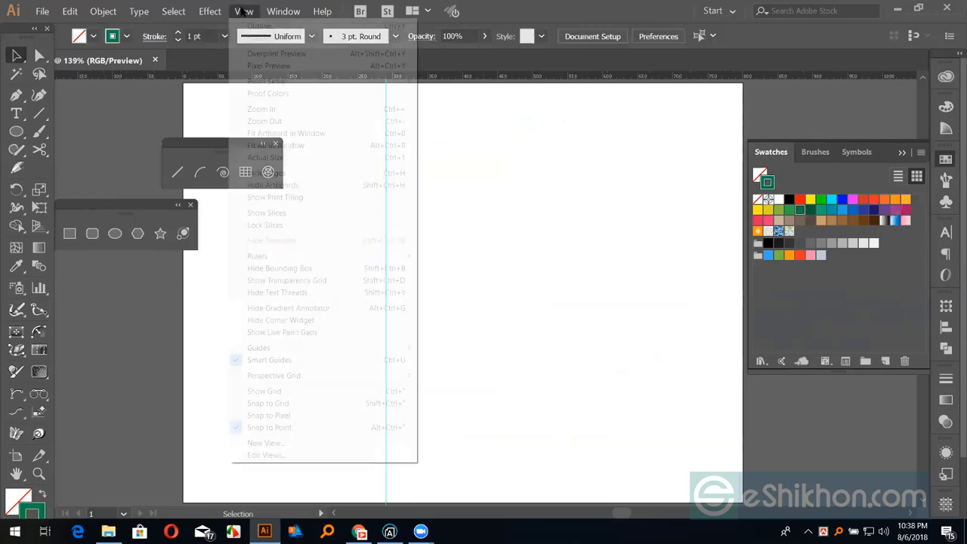
mouse_move(384, 349)
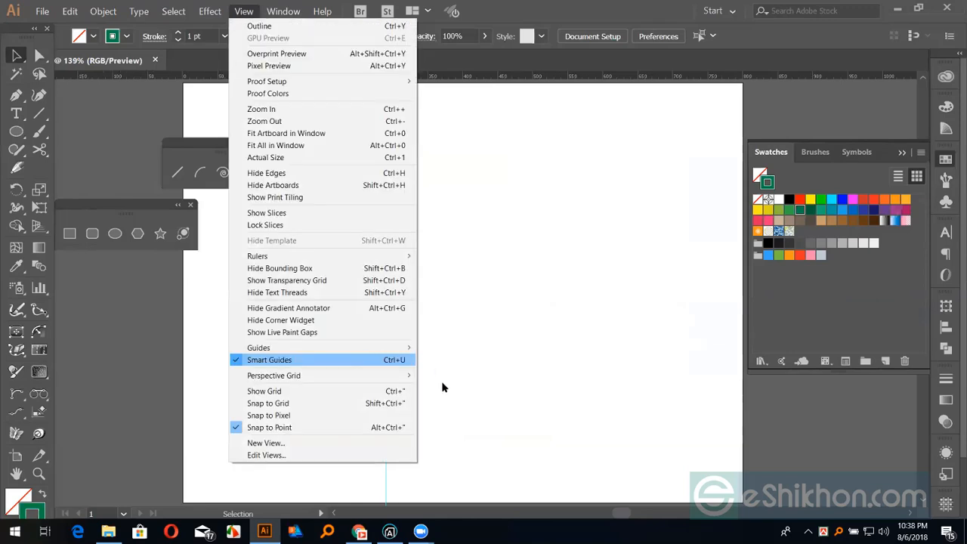
click(450, 395)
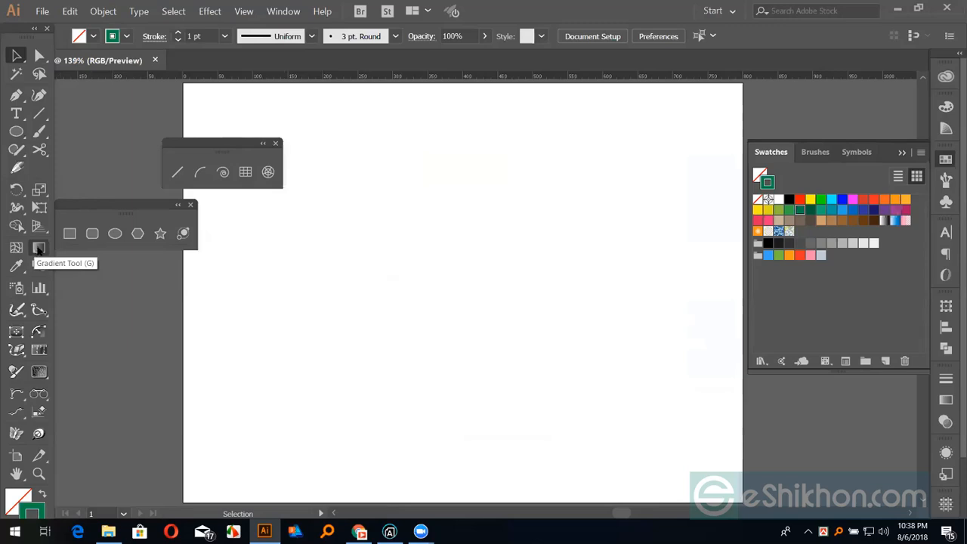
Draw a nearly square rectangle slightly below the center of the empty artboard
click(38, 247)
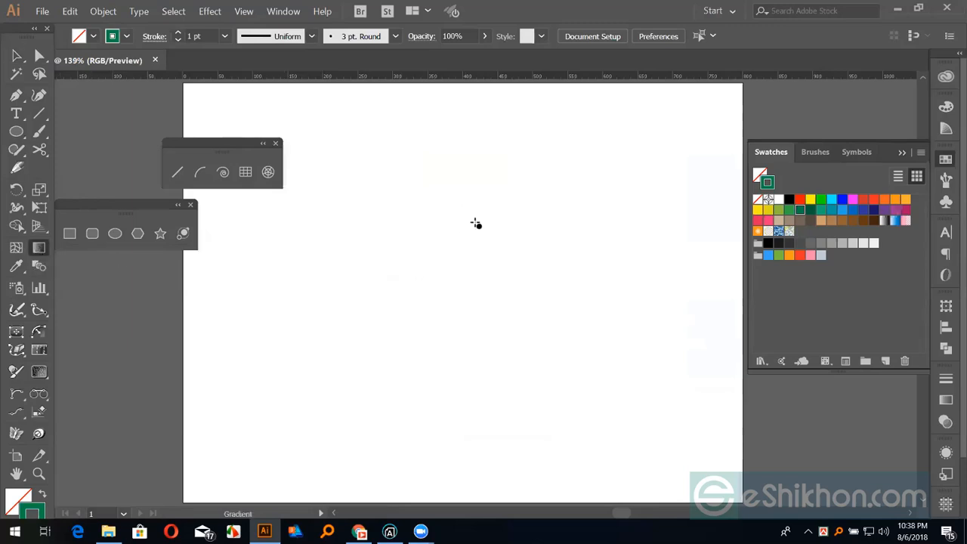
click(70, 234)
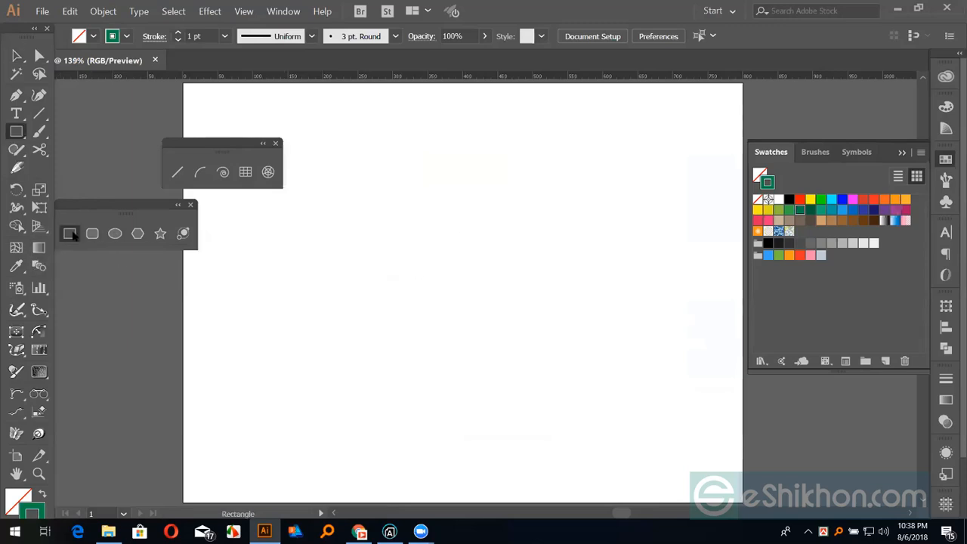
drag(366, 254, 510, 382)
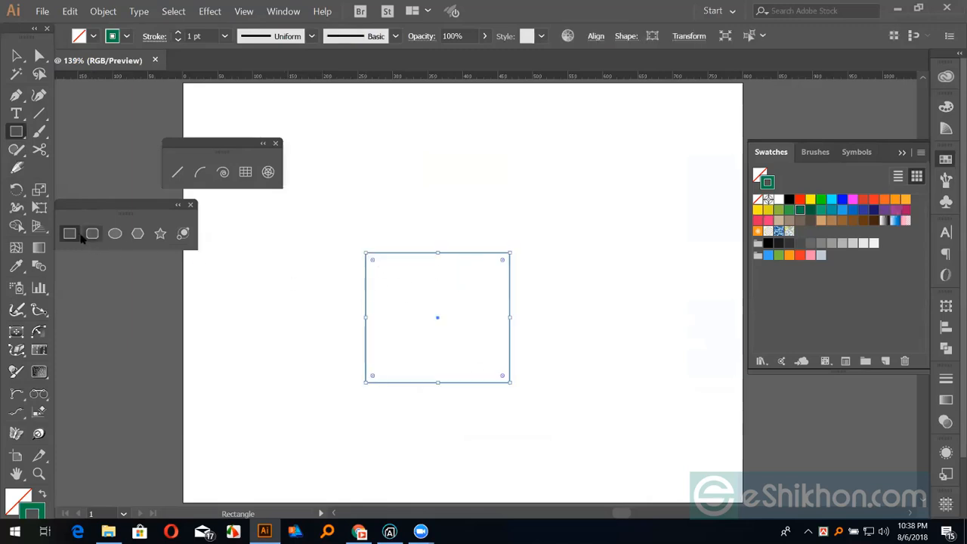
Apply the white-to-black linear gradient swatch to the rectangle and swap it from the stroke to the fill
click(41, 248)
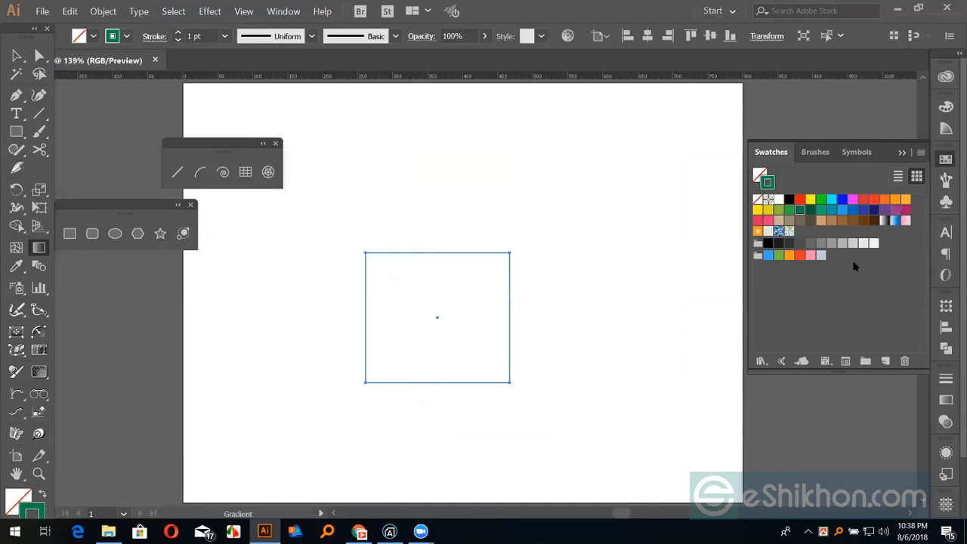
click(884, 220)
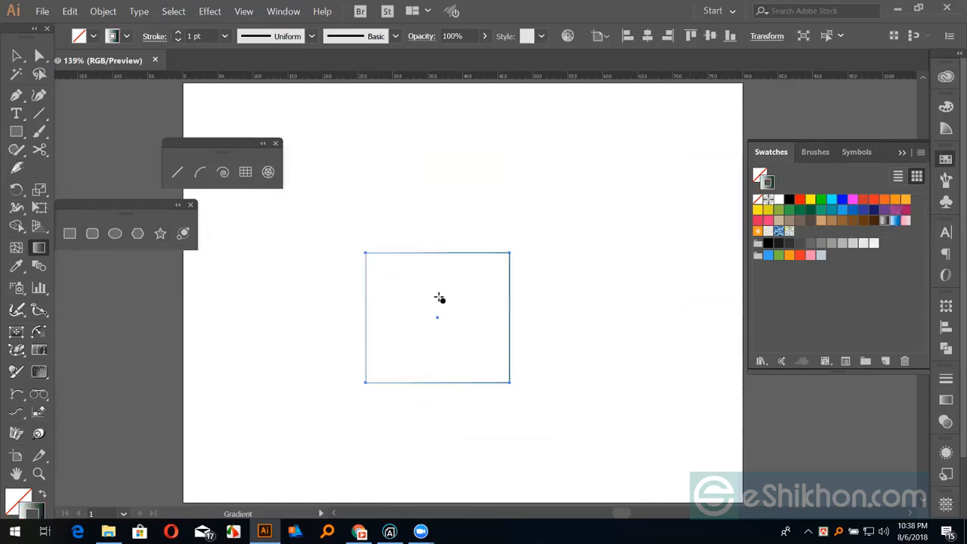
key(shift+x)
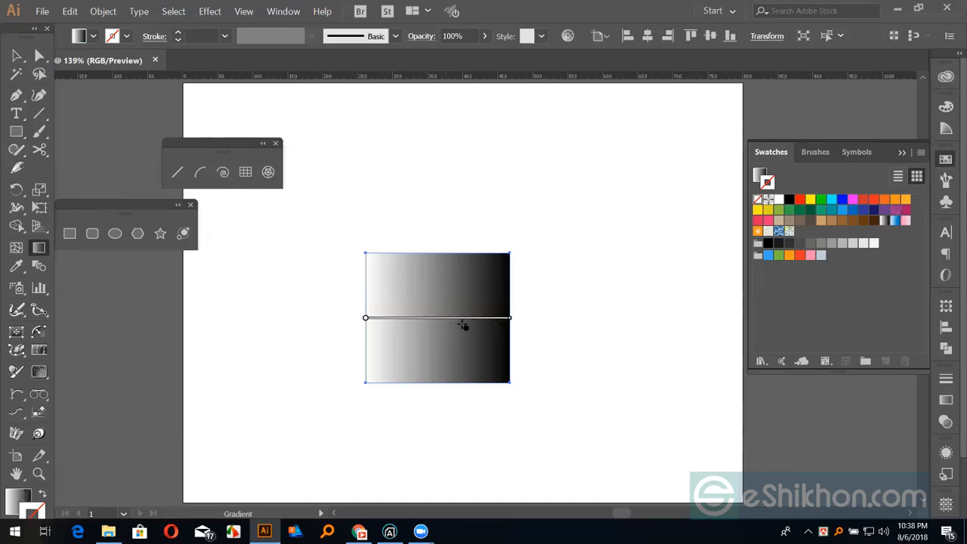
Shift the rectangle's fill gradient sideways with the Gradient tool, swap it to the stroke, and set the stroke weight to 16 pt
click(16, 502)
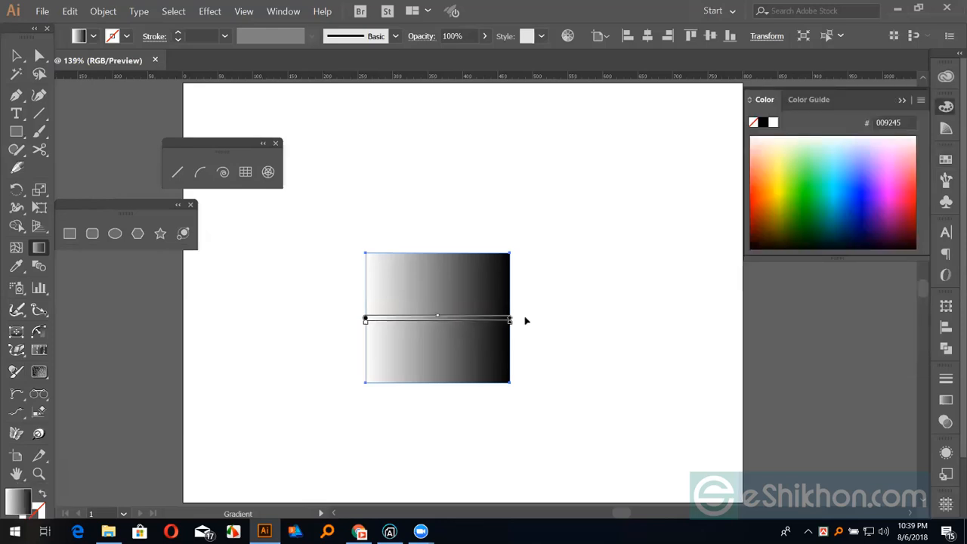
drag(461, 320, 416, 320)
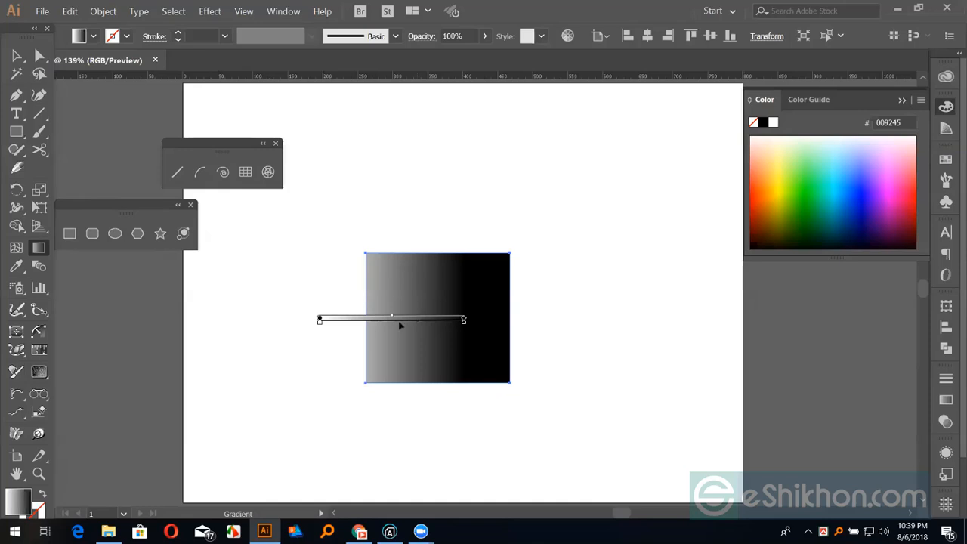
click(43, 495)
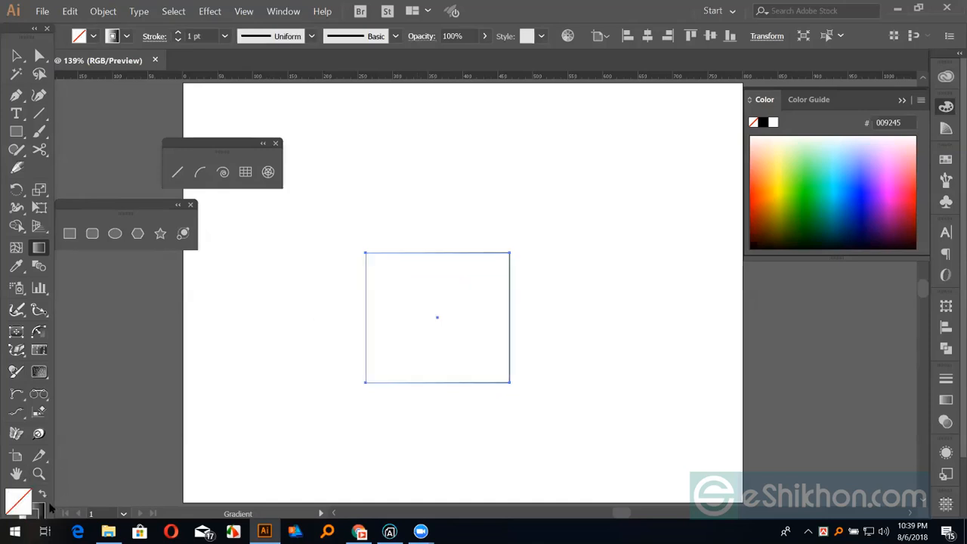
click(42, 510)
key(ctrl)
click(178, 33)
click(177, 33)
click(178, 33)
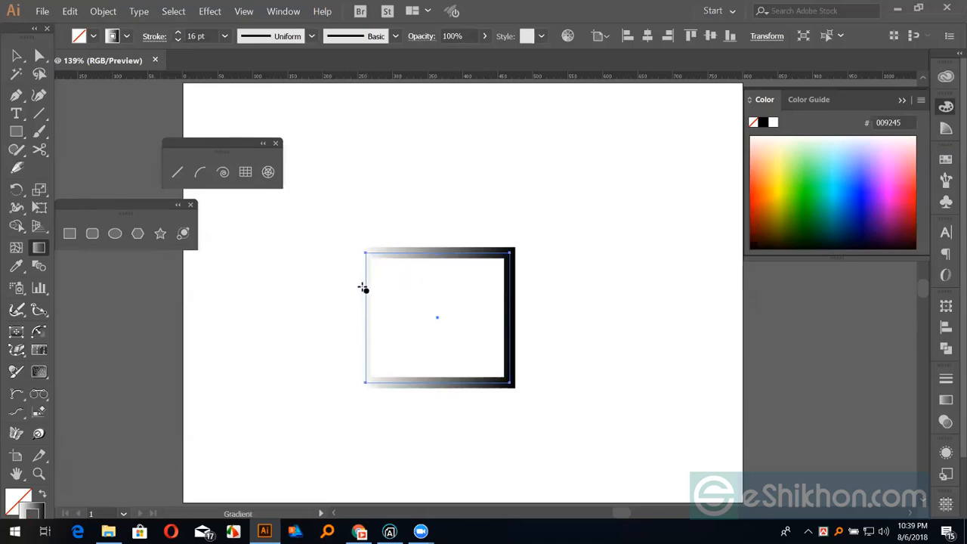
Locate the Hide Gradient Annotator command without applying it, and swap the gradient from the stroke back to the fill
key(v)
click(243, 11)
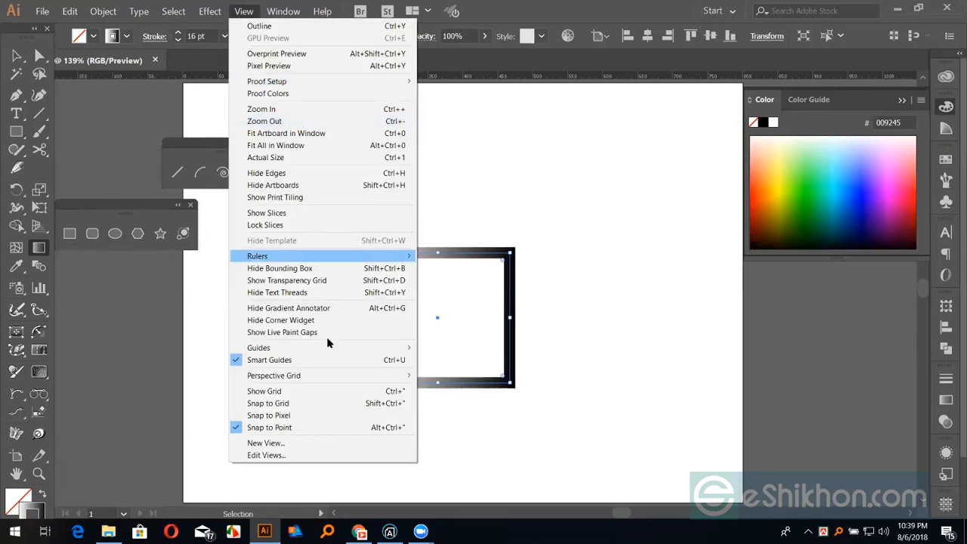
mouse_move(328, 347)
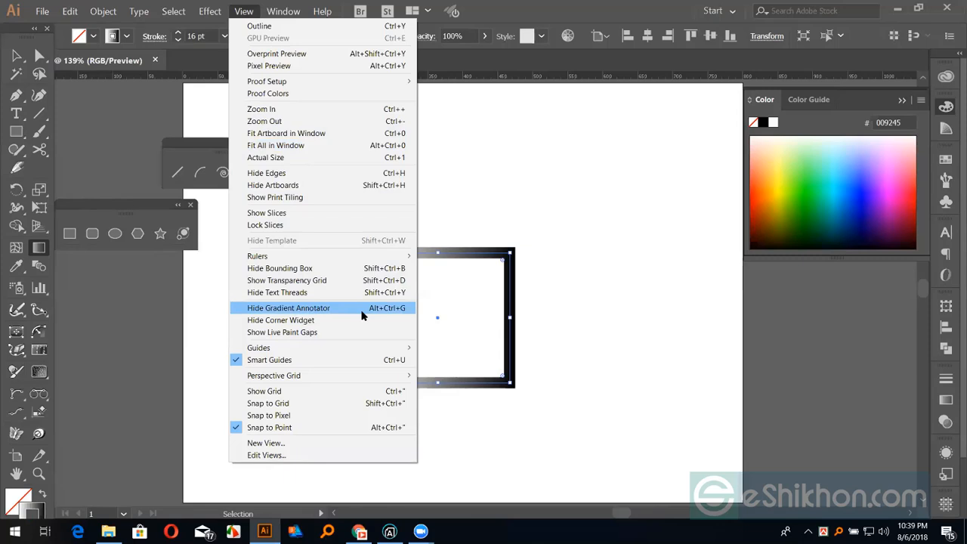
click(18, 56)
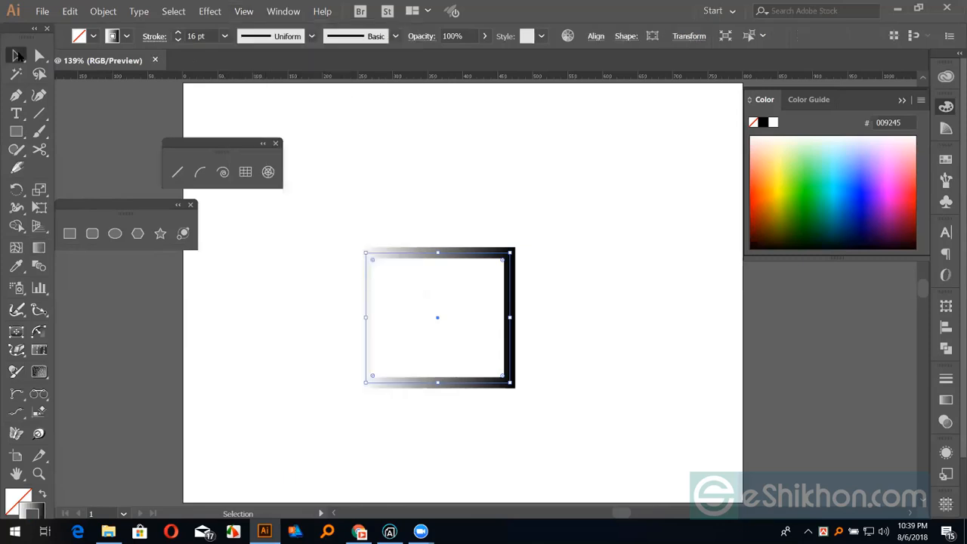
key(shift+x)
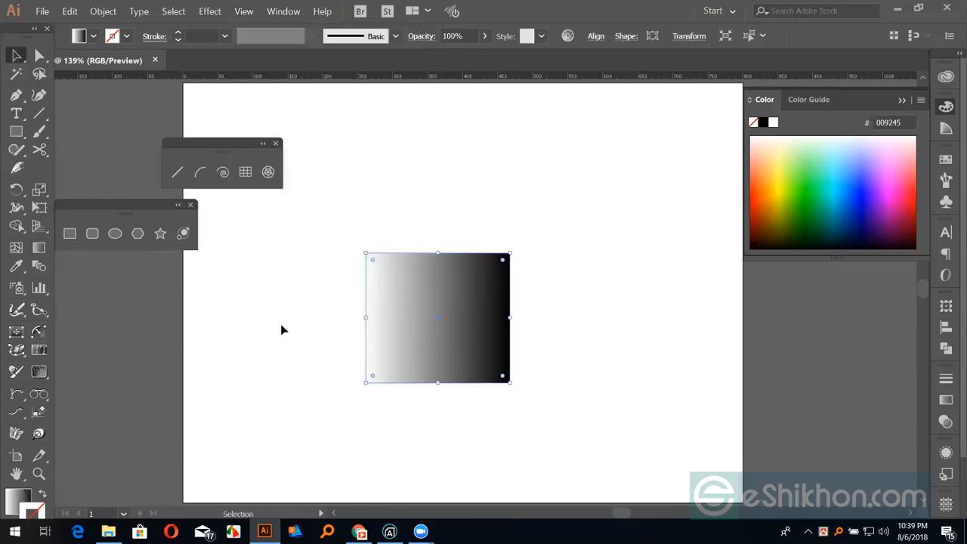
Redraw the rectangle's fill gradient with the Gradient tool along a short, slightly downward-sloping line across the middle
click(40, 251)
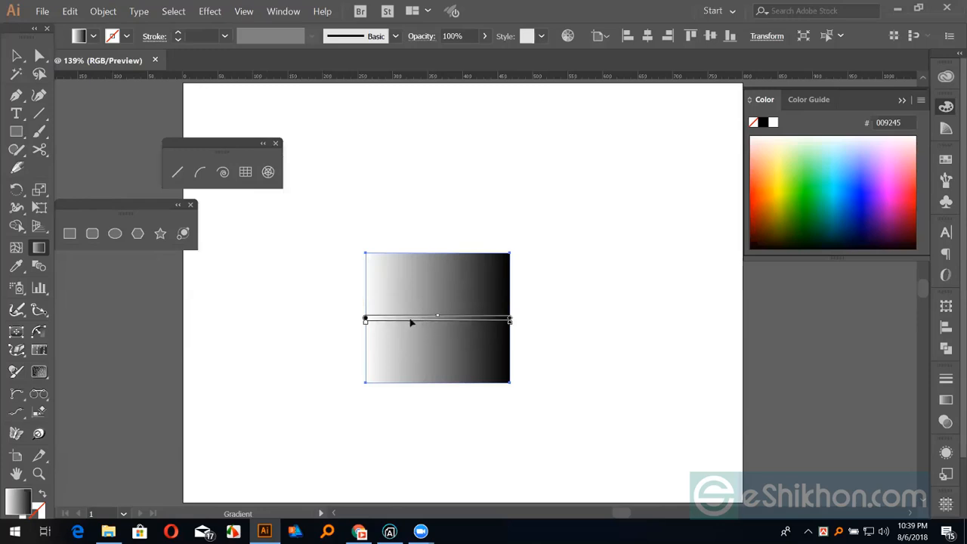
key(v)
key(g)
drag(390, 311, 496, 326)
key(v)
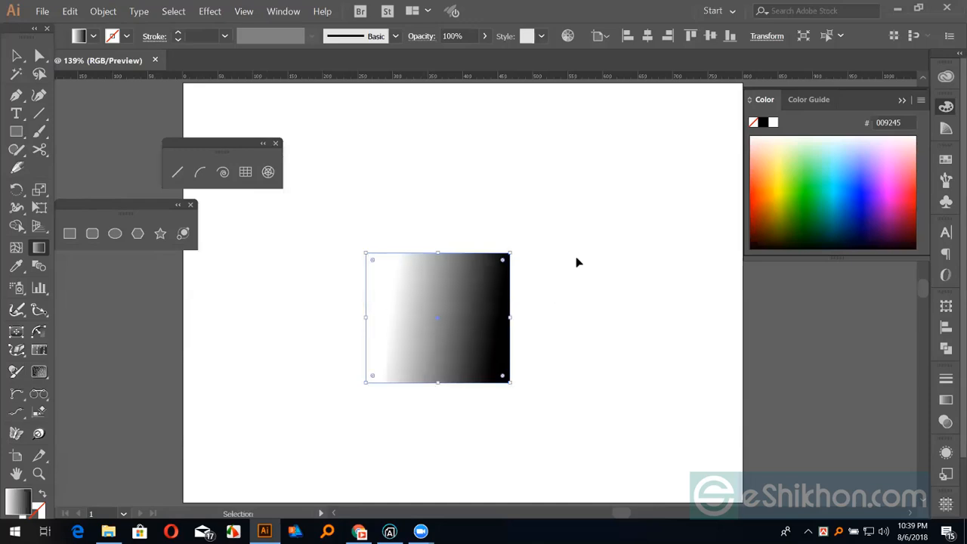
key(g)
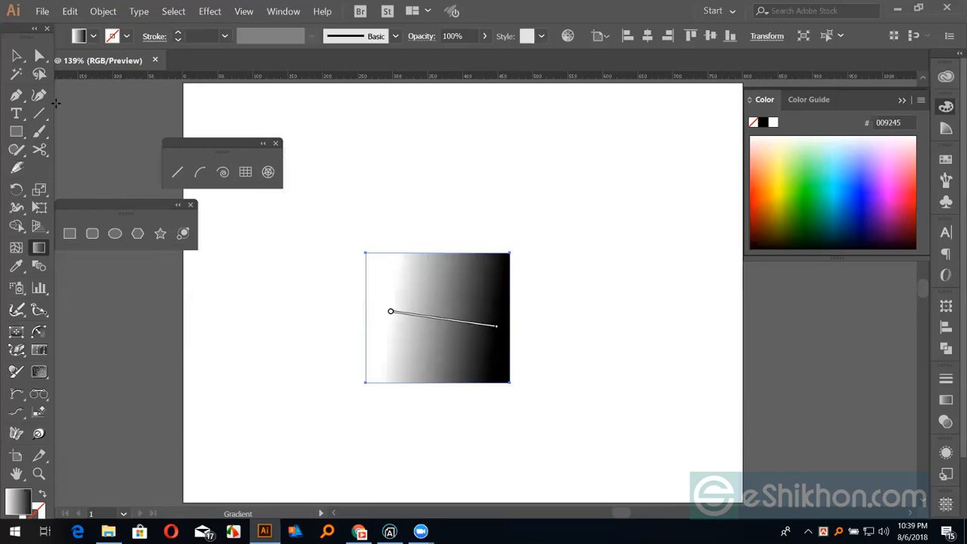
Hide the gradient annotator and redraw the rectangle's gradient several times at different angles, ending with a horizontal white-to-black transition
click(243, 11)
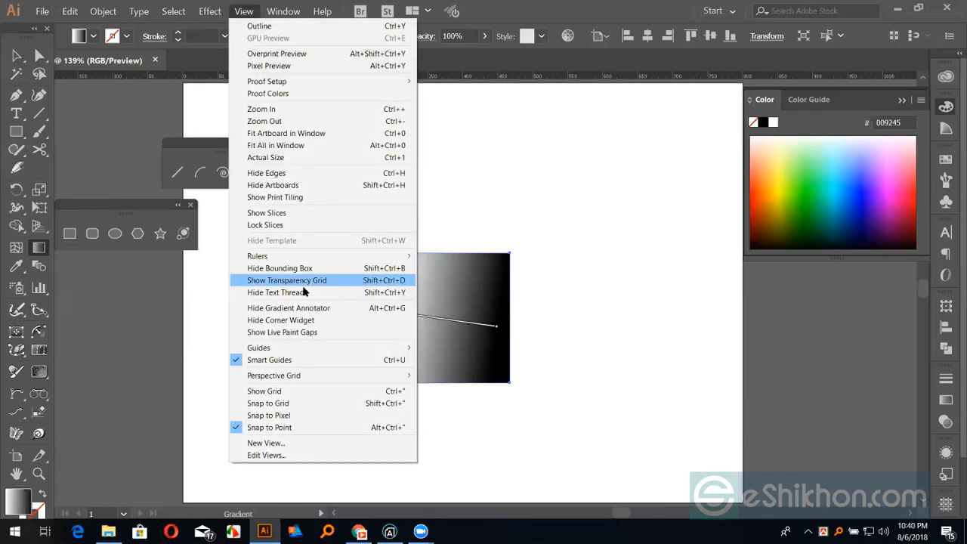
click(313, 308)
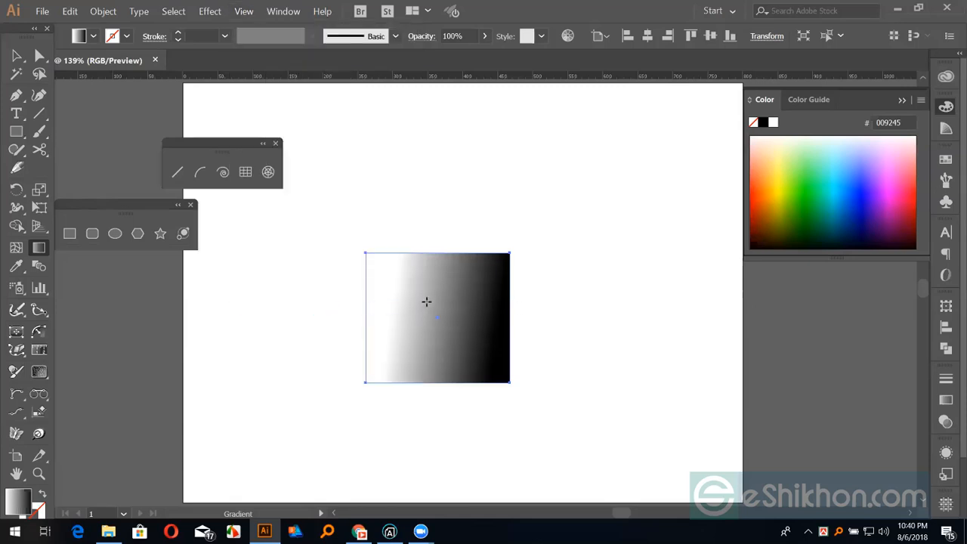
drag(427, 302, 525, 304)
drag(348, 293, 514, 297)
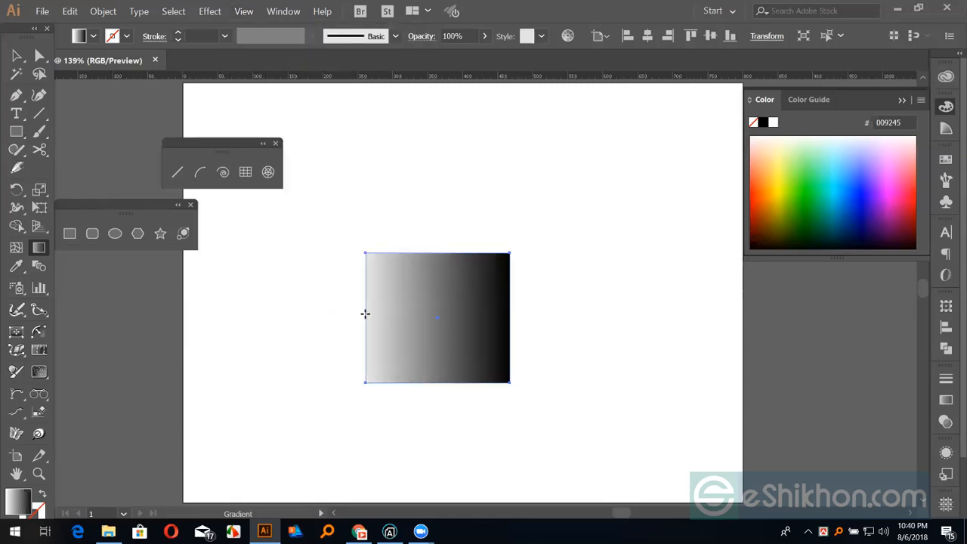
drag(381, 313, 524, 313)
drag(373, 279, 440, 315)
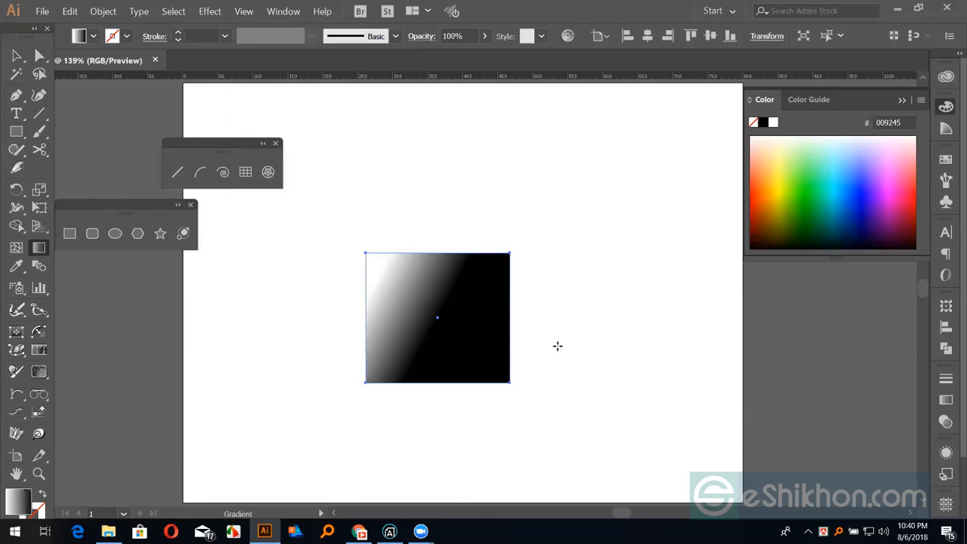
drag(358, 306, 477, 307)
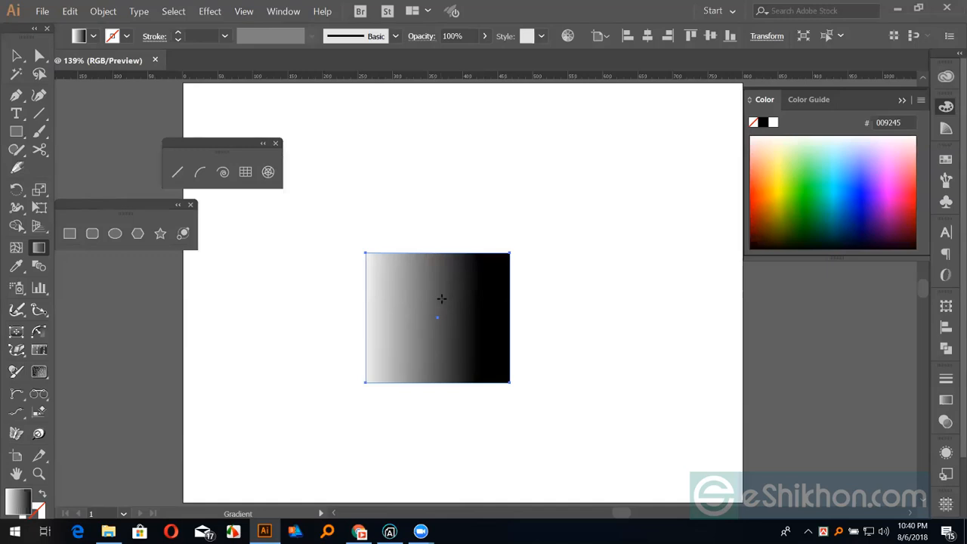
Show the gradient annotator again and redraw the gradient almost horizontally across the rectangle's full width
key(v)
click(243, 10)
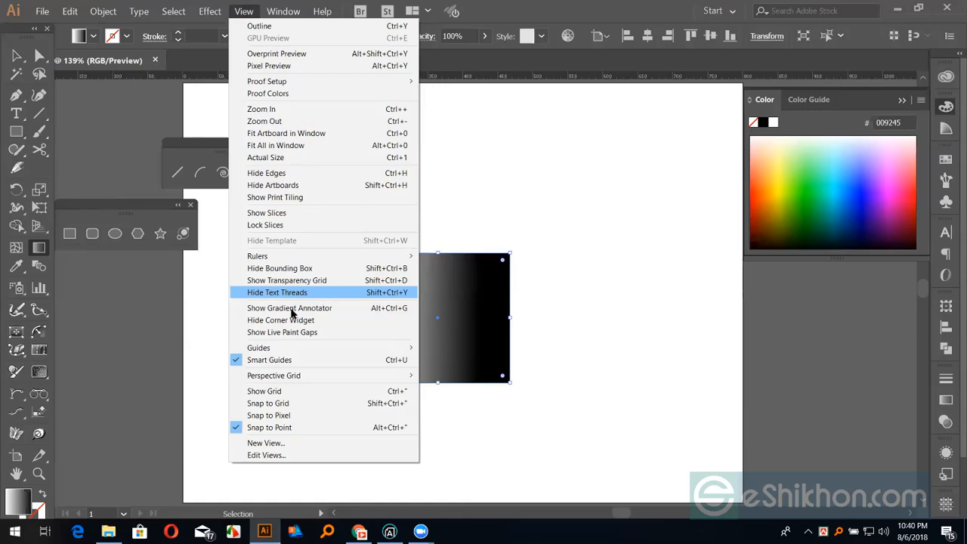
click(291, 308)
key(g)
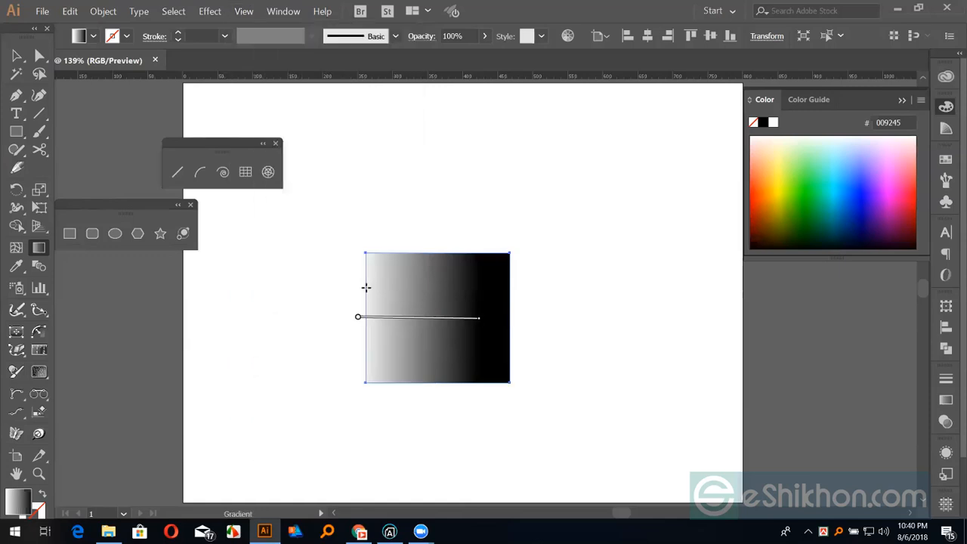
mouse_move(366, 287)
mouse_down()
mouse_move(520, 304)
mouse_move(510, 289)
mouse_move(512, 301)
mouse_up()
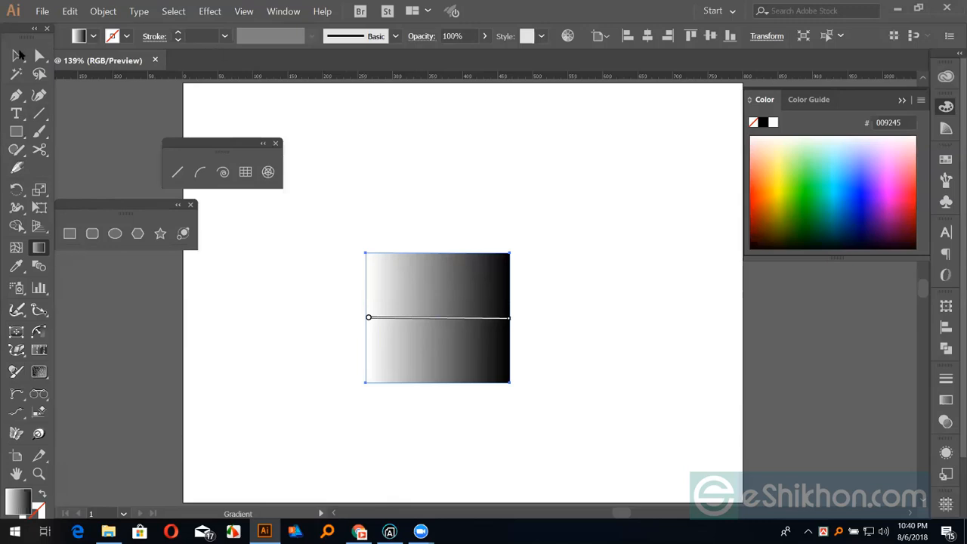
Select the gradient-filled rectangle and delete it
click(18, 55)
drag(309, 184, 592, 403)
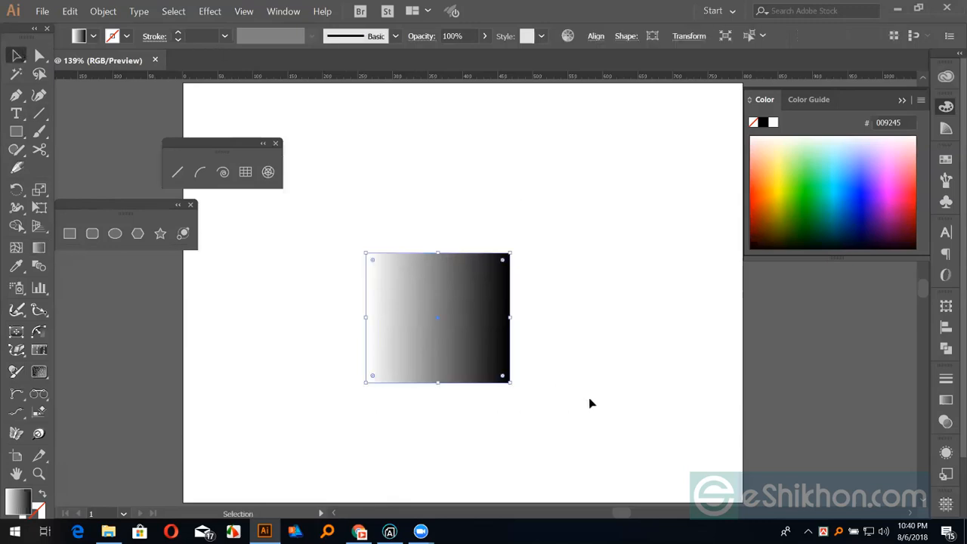
key(Delete)
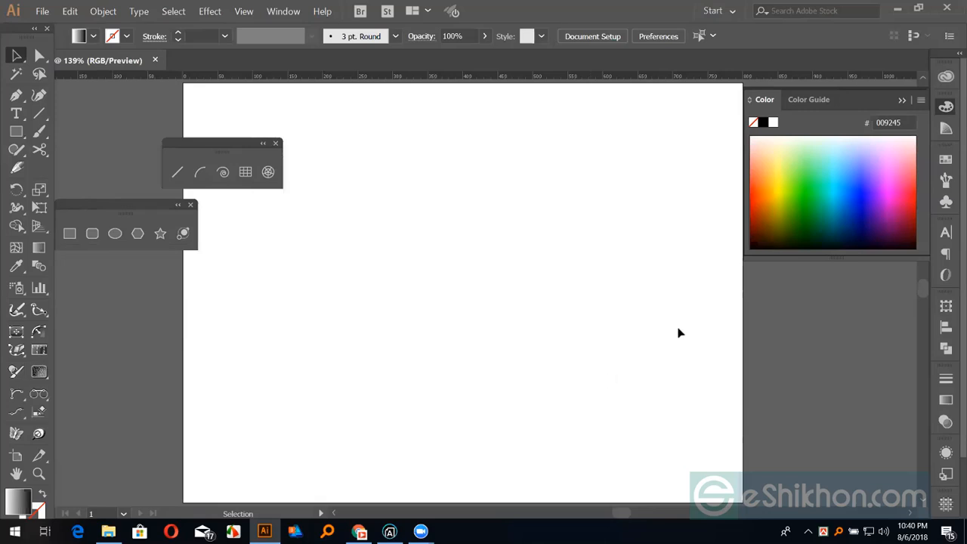
Draw a larger, nearly square rectangle in the right half of the artboard and fill it with black
drag(216, 153, 139, 142)
click(69, 233)
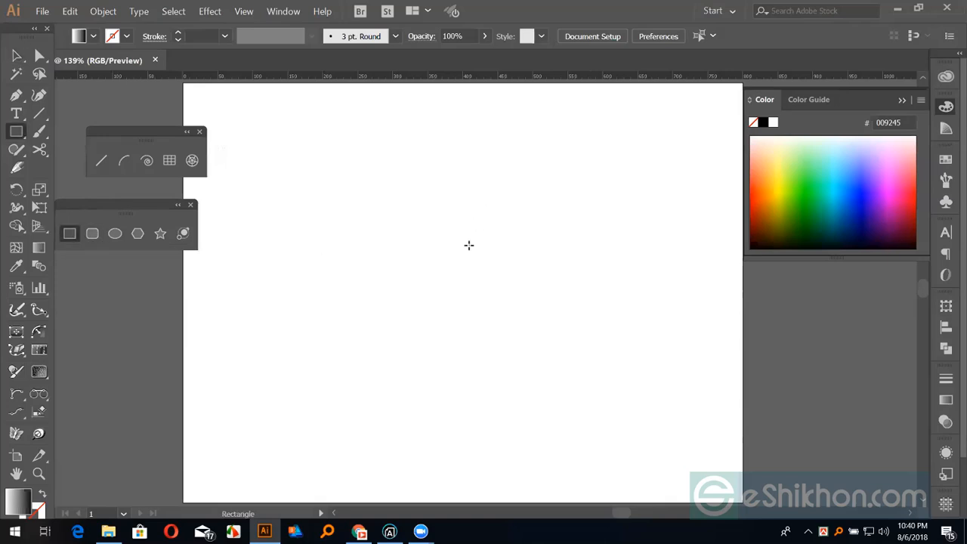
drag(447, 195, 647, 409)
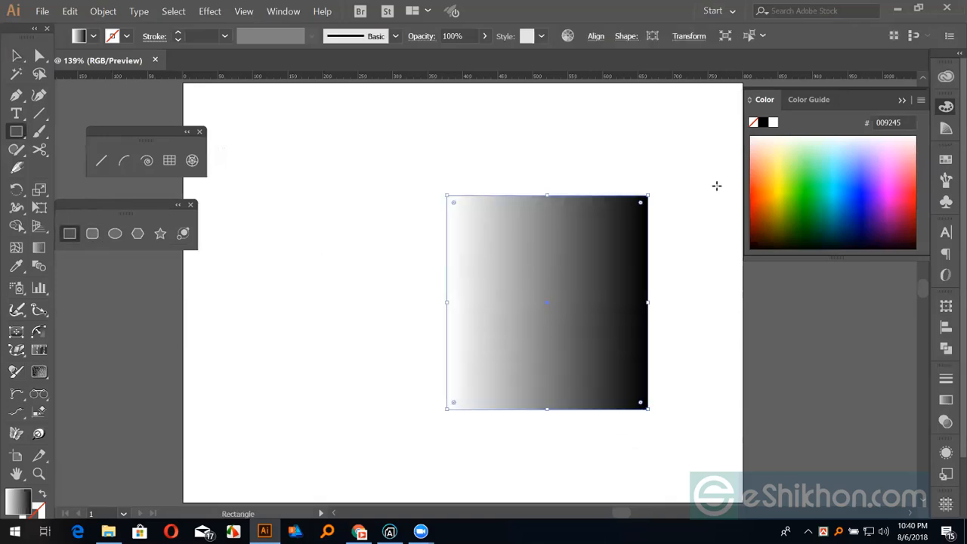
click(763, 121)
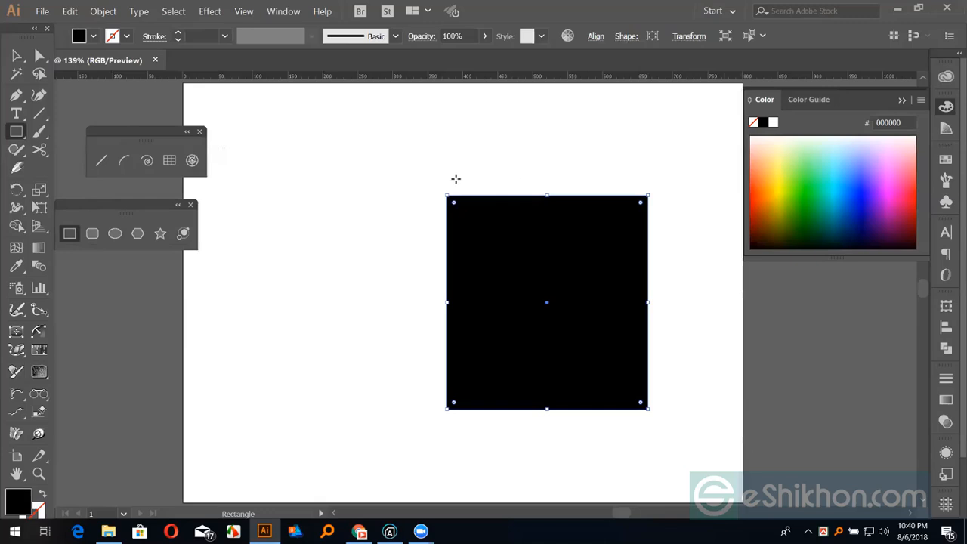
Try rounding the black rectangle's two upper corners by about 98.56 px with Direct Selection, and undo it
click(39, 56)
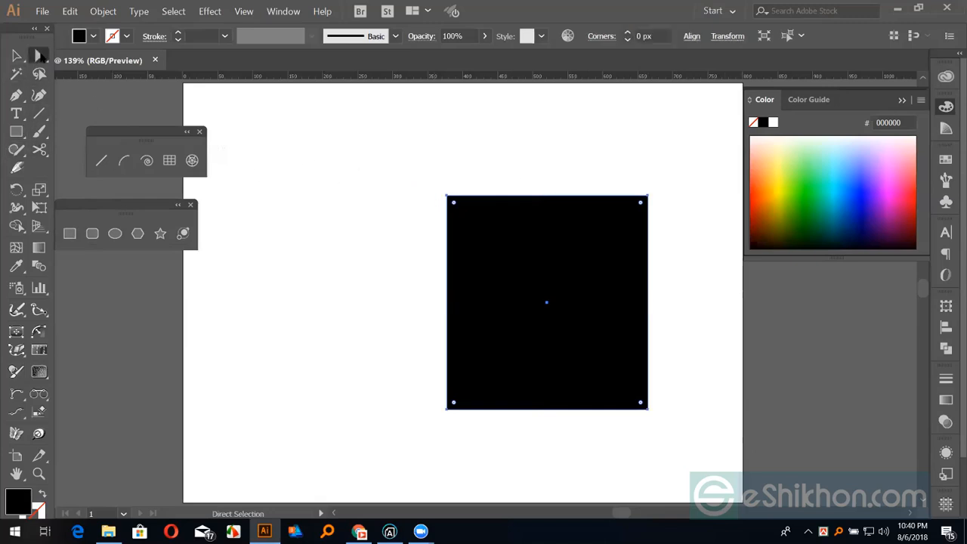
drag(419, 162, 672, 215)
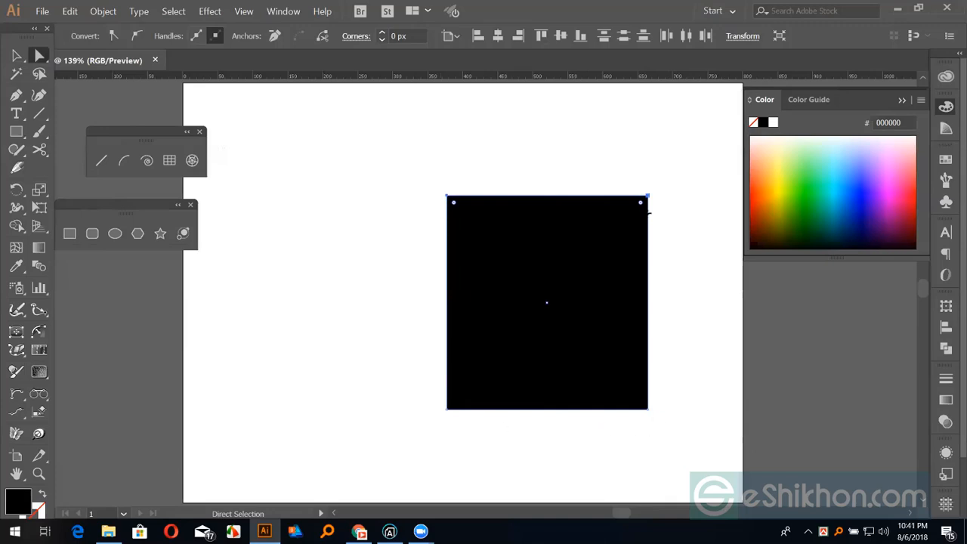
drag(648, 213, 618, 300)
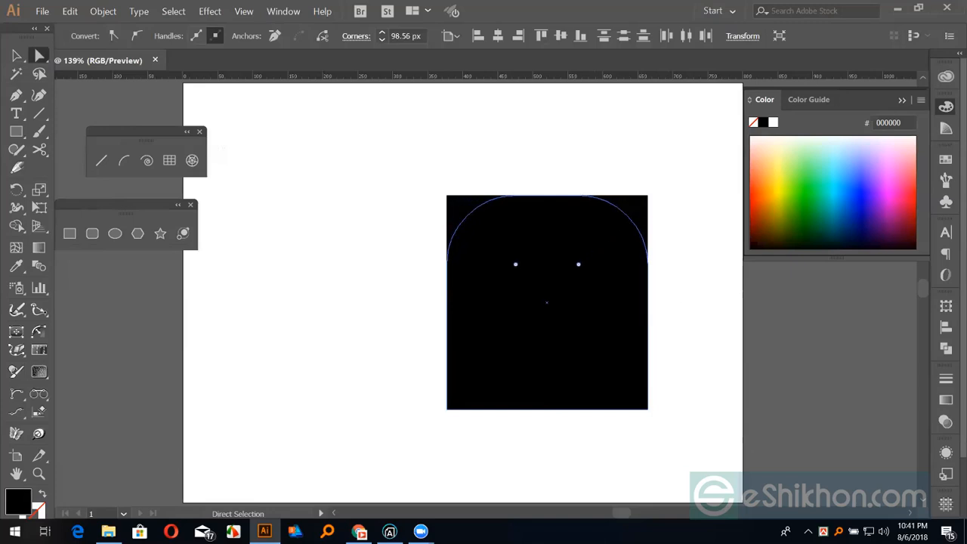
key(ctrl+z)
click(440, 206)
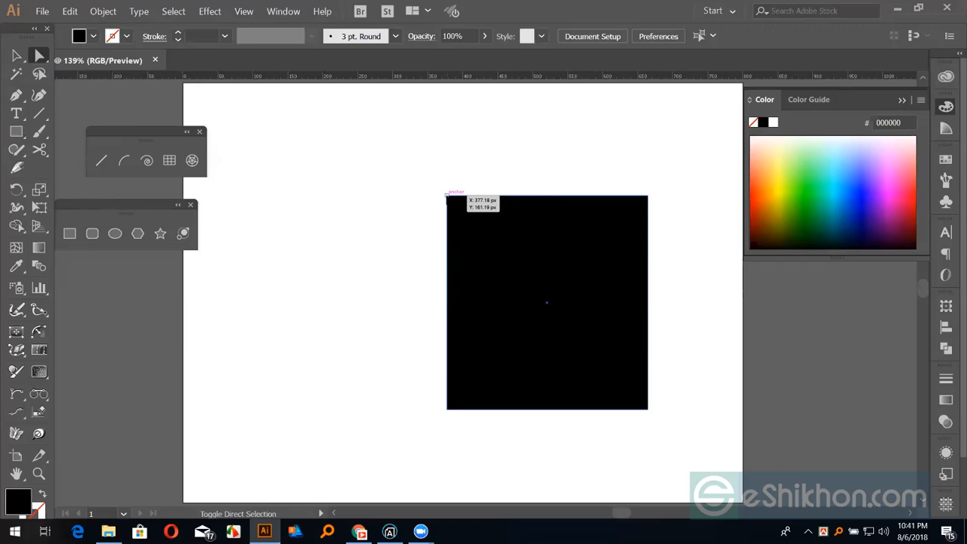
Select the two upper anchor points individually, try rounding both corners by 143.53 px into a semicircular arch, and undo it
click(447, 196)
shift+click(649, 196)
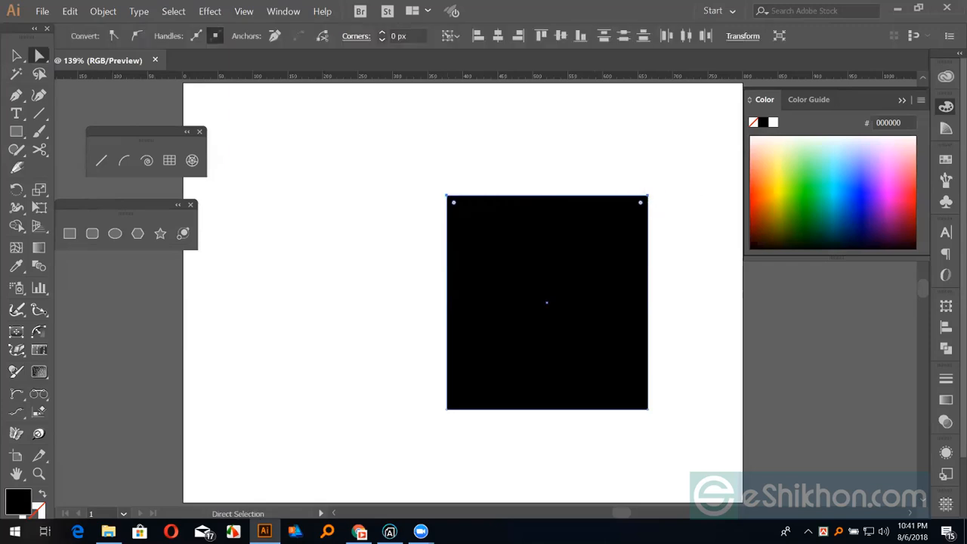
drag(640, 202, 593, 356)
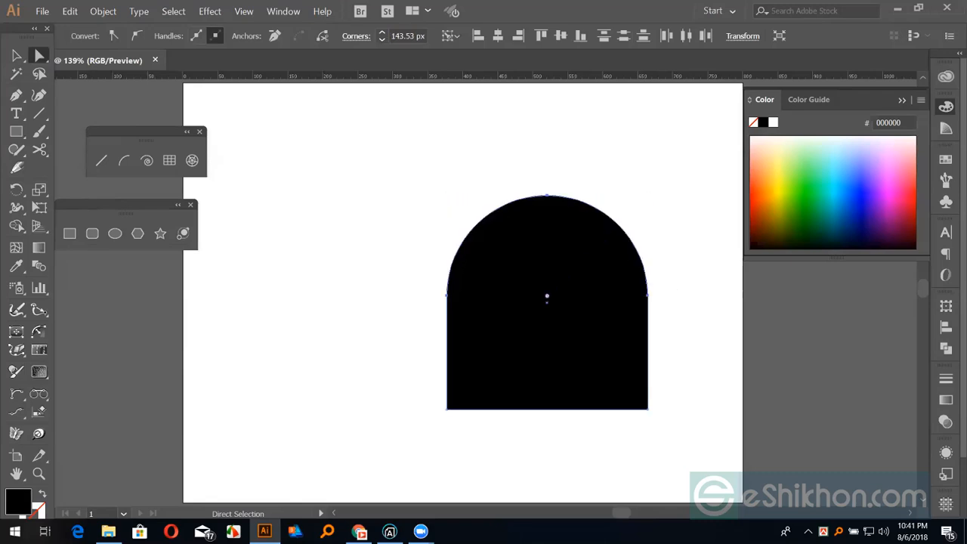
key(ctrl+z)
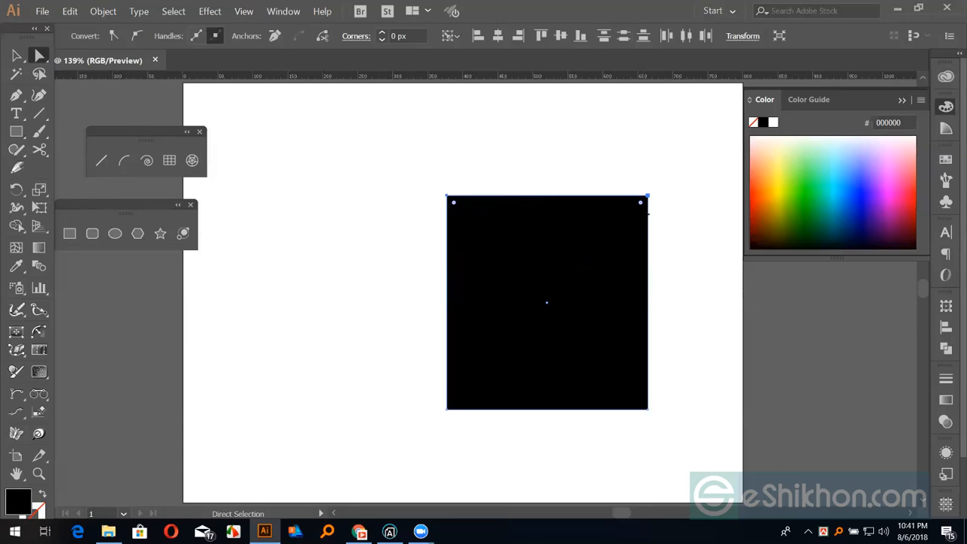
Round the rectangle's upper corners inward twice more, undoing each attempt, and reselect the upper anchor points
drag(640, 203, 547, 295)
key(ctrl+z)
drag(641, 204, 546, 302)
key(ctrl+z)
drag(388, 142, 684, 220)
Delete the whole black rectangle and move the floating line tools beside the artboard
click(18, 55)
click(479, 156)
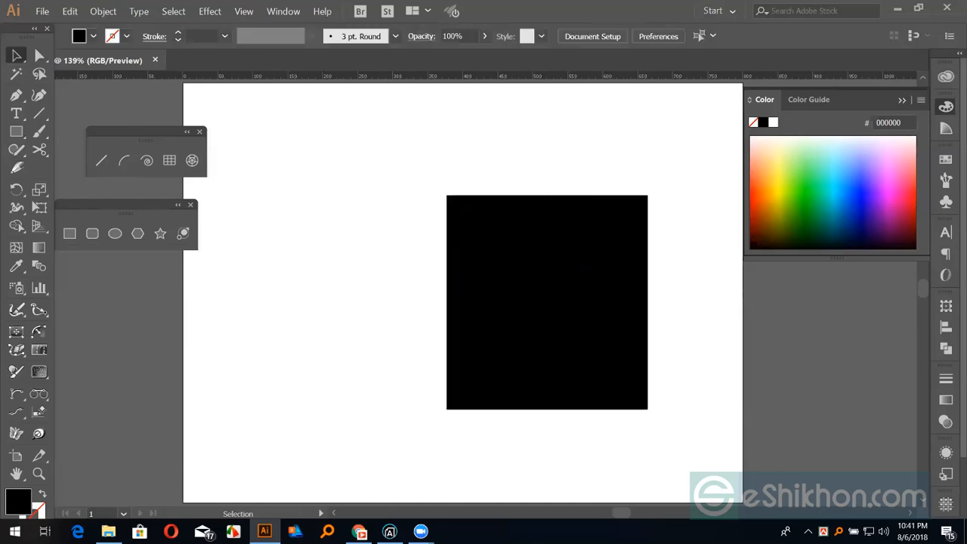
click(547, 312)
key(Delete)
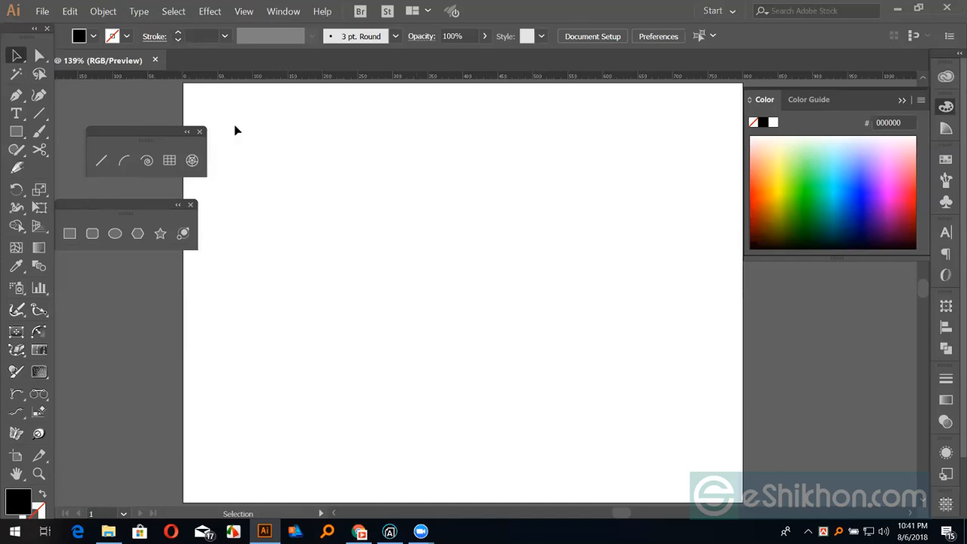
drag(154, 136, 124, 157)
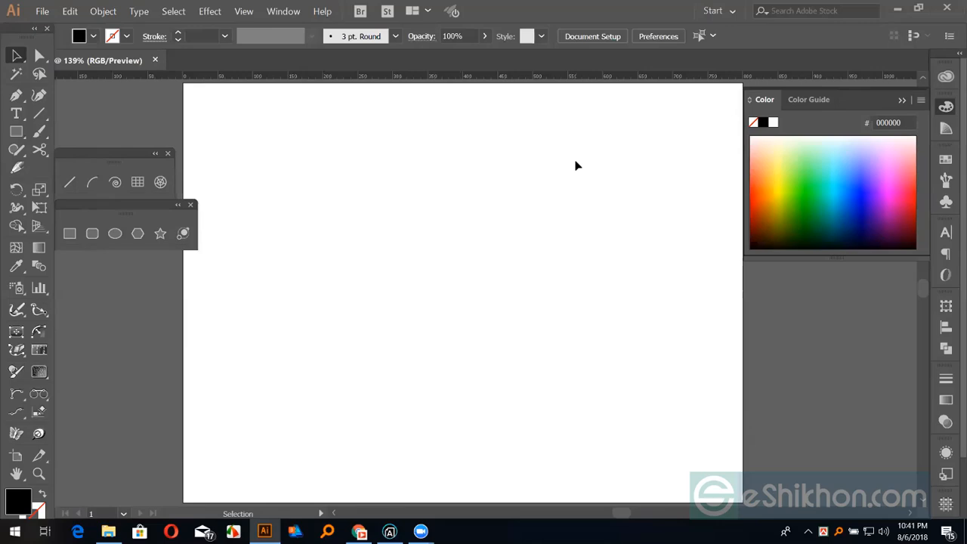
Switch to Chrome, search Google for "font awesome cheatsheet", open the Font Awesome 4.7.0 cheatsheet in a new tab, and dismiss its release notice
click(360, 532)
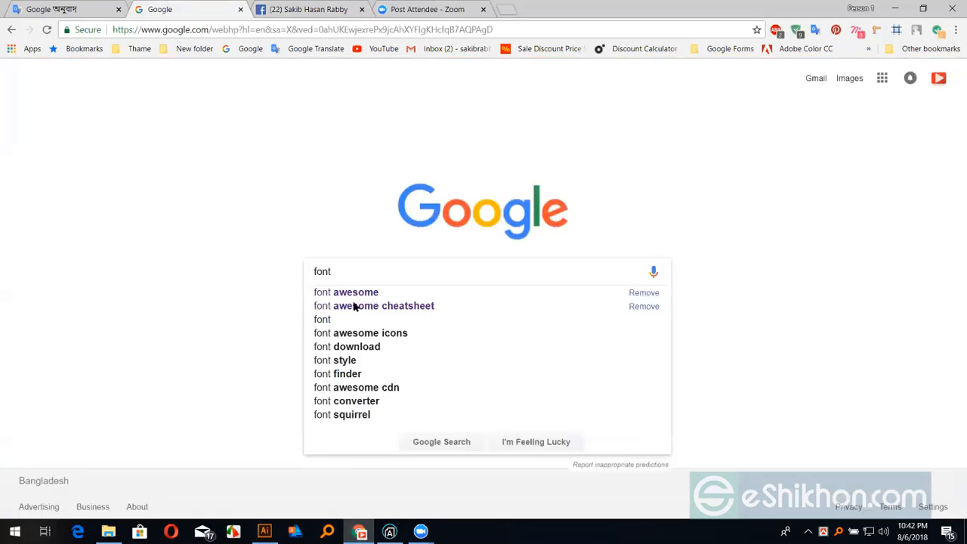
click(402, 306)
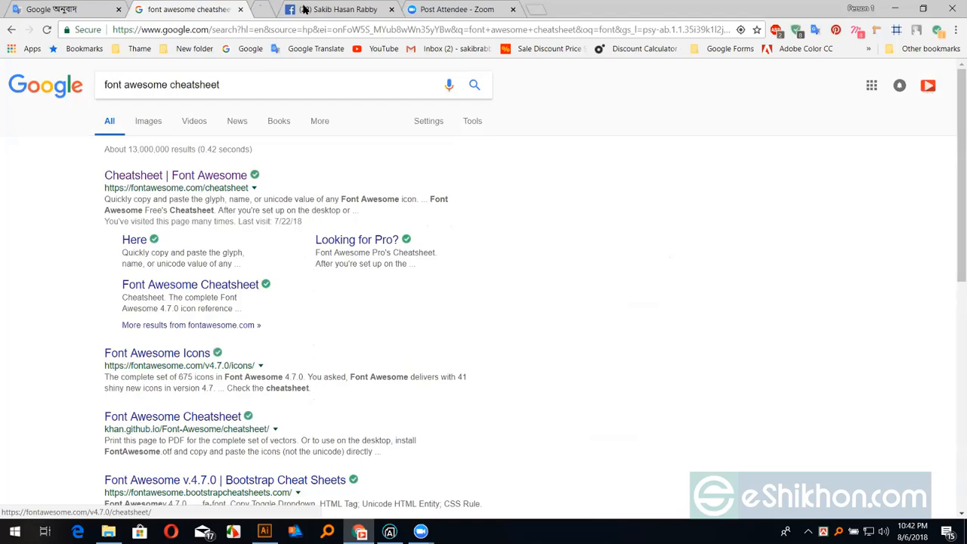
click(305, 15)
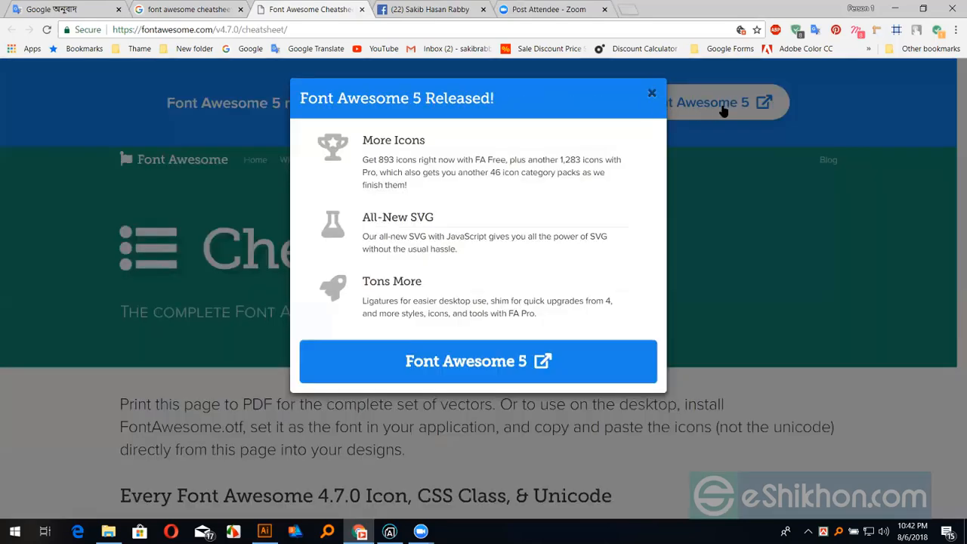
click(744, 106)
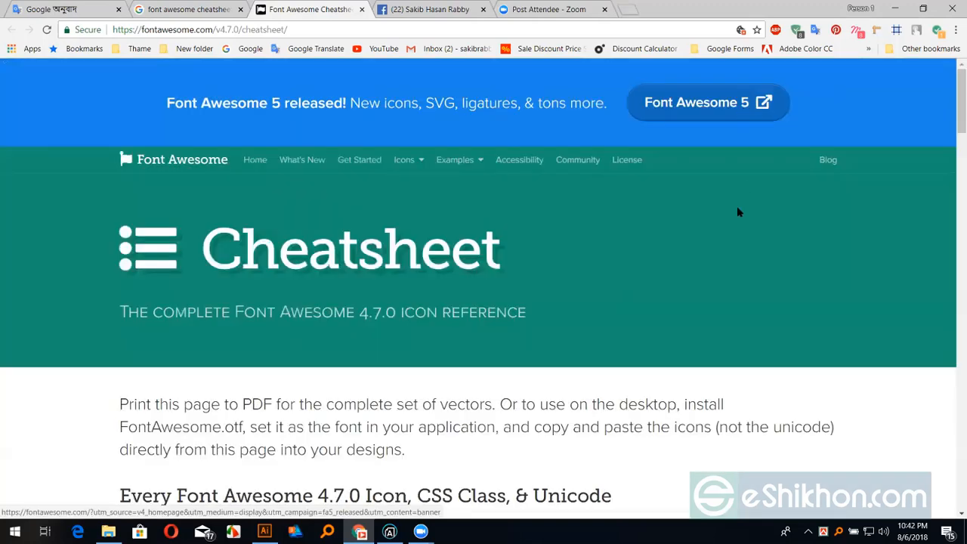
Find "face" on the cheatsheet page and copy the icon glyph beside fa-facebook-official
scroll(293, 204, down, 5)
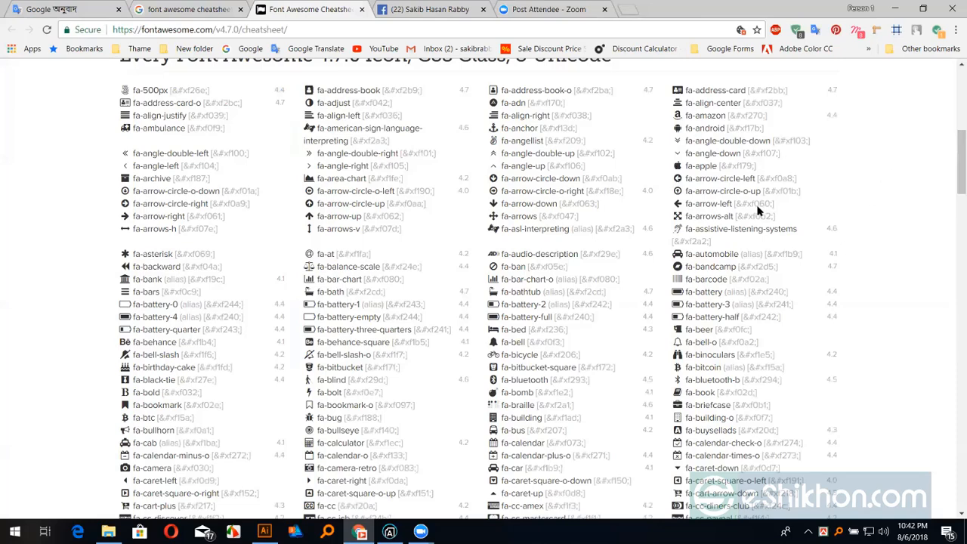
scroll(758, 211, up, 6)
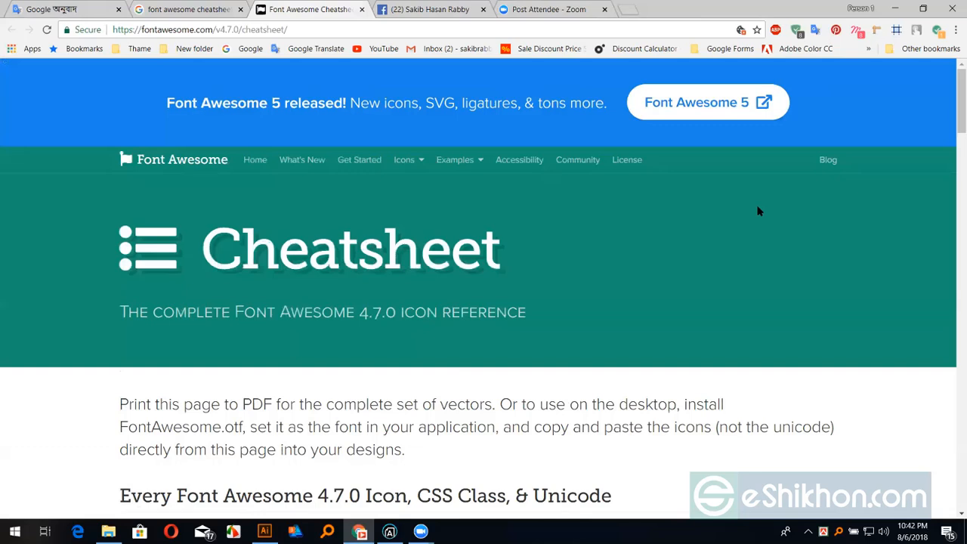
key(ctrl+f)
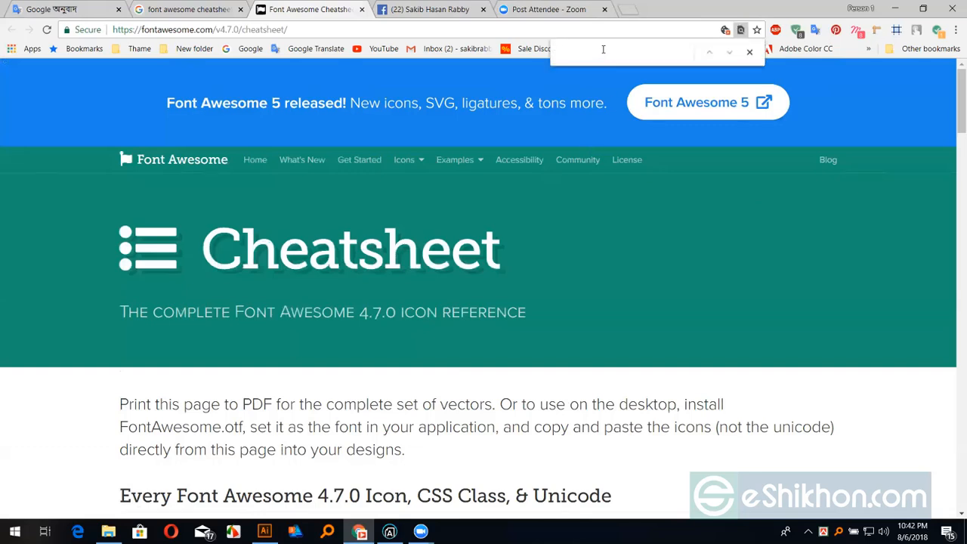
text(fa)
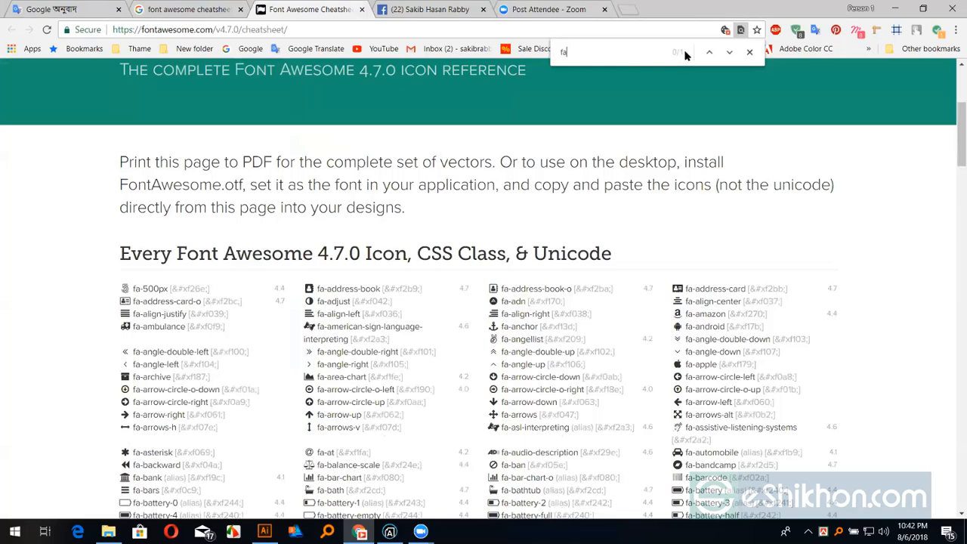
text(ce)
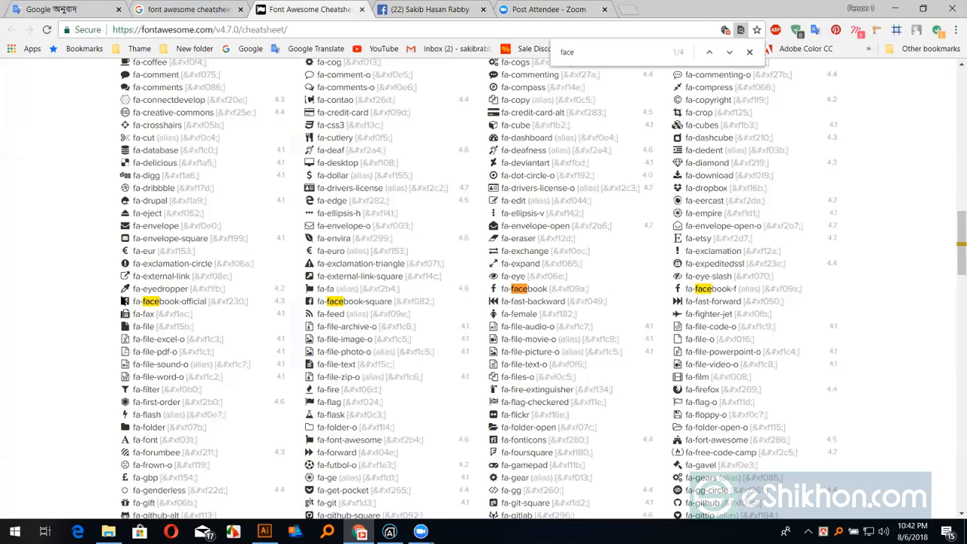
double_click(122, 298)
Switch to Illustrator, paste the copied glyph onto the artboard, and enlarge it to about 231.67 pt
click(263, 531)
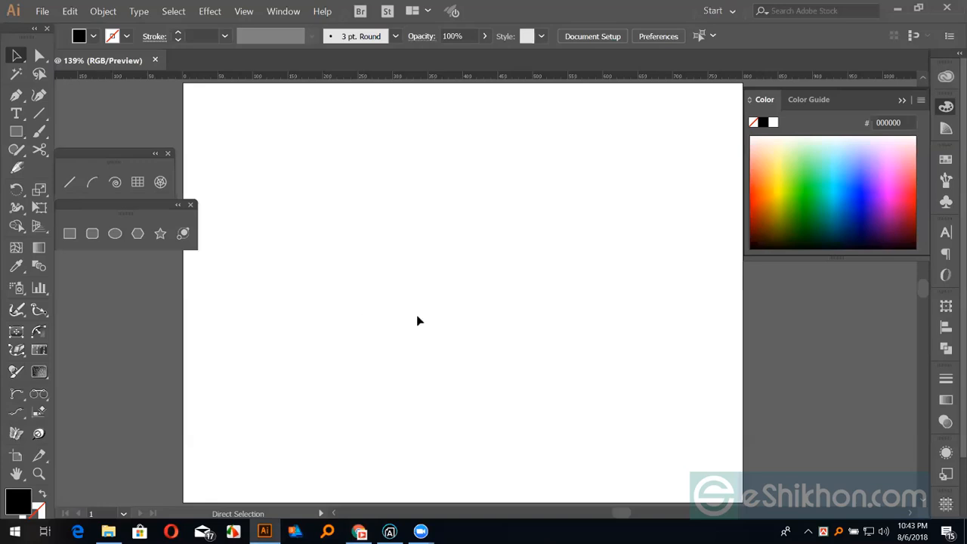
key(ctrl+v)
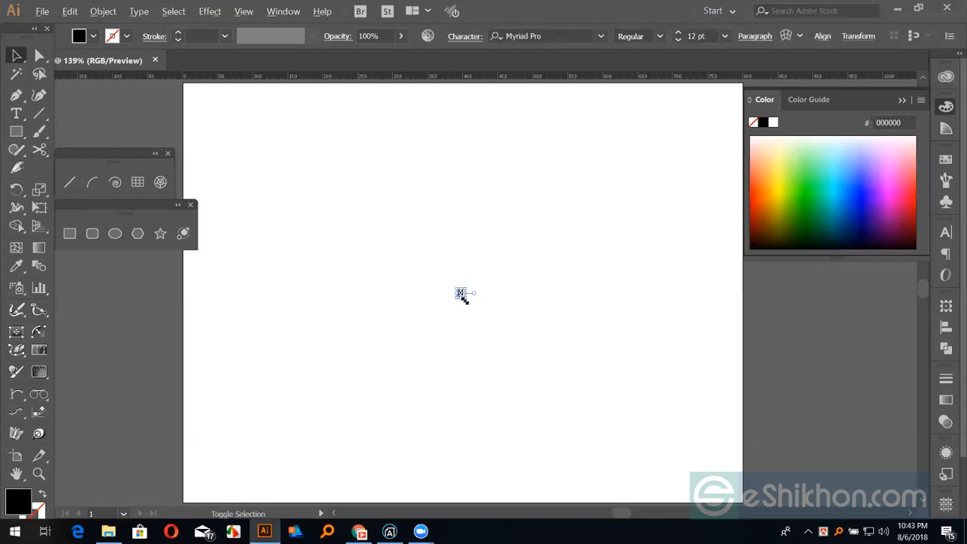
drag(461, 294, 500, 378)
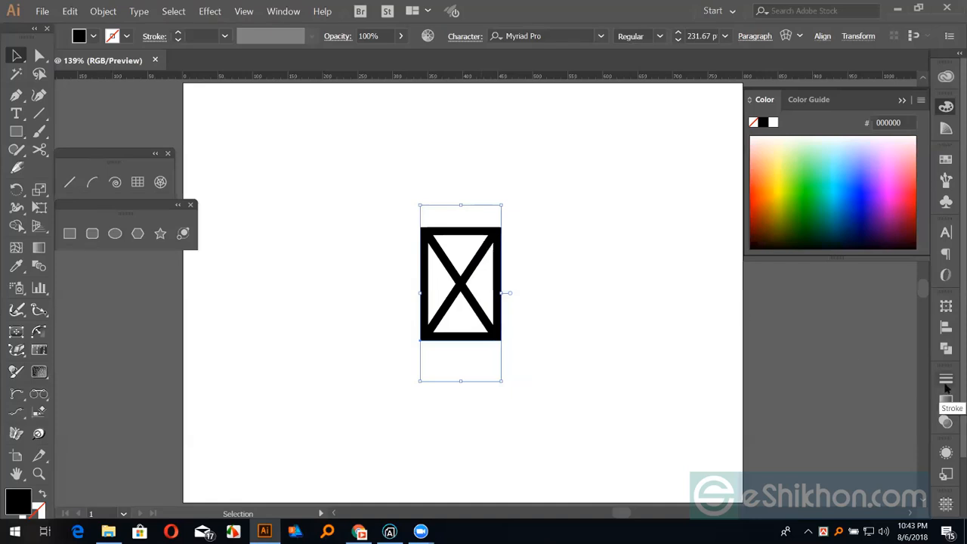
Try to set the pasted glyph's font family to Font Awesome 5 Free Solid
click(947, 232)
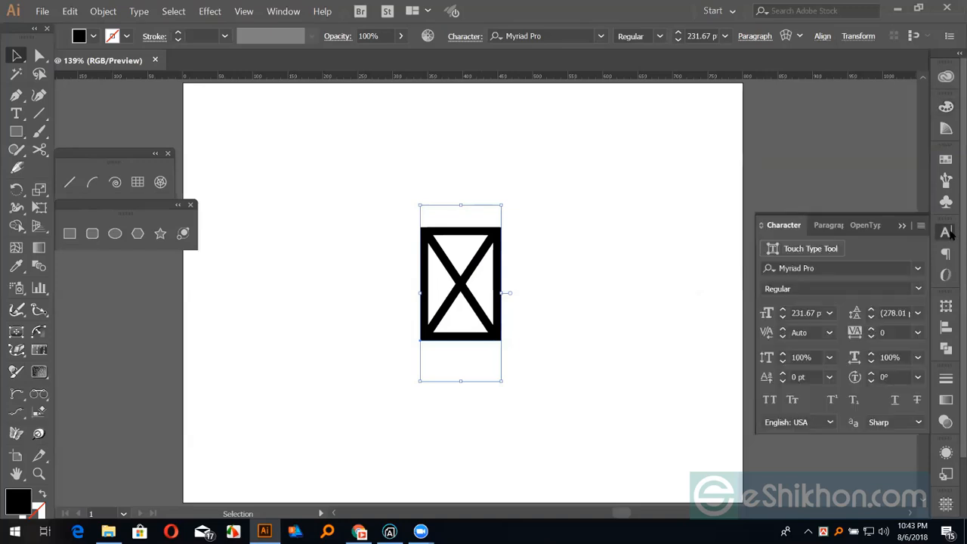
click(839, 267)
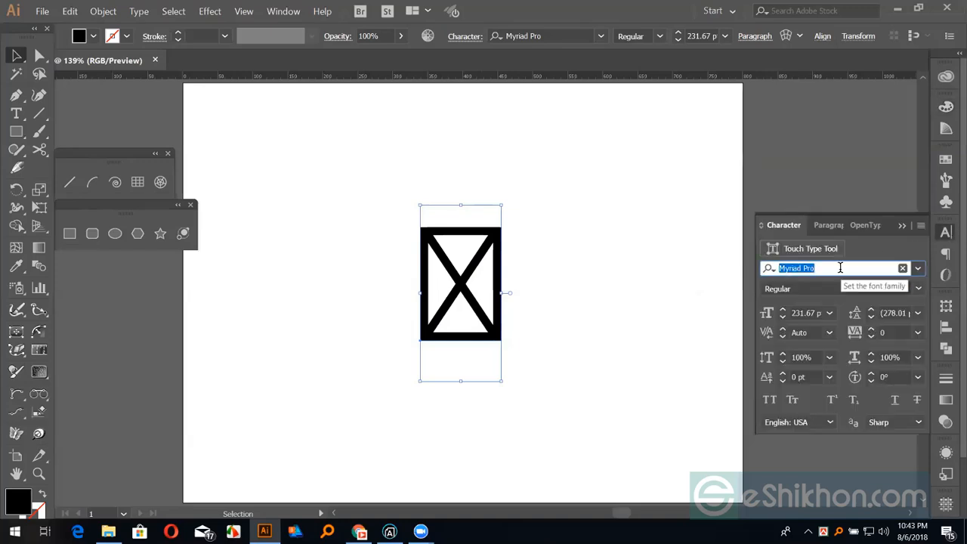
text(font)
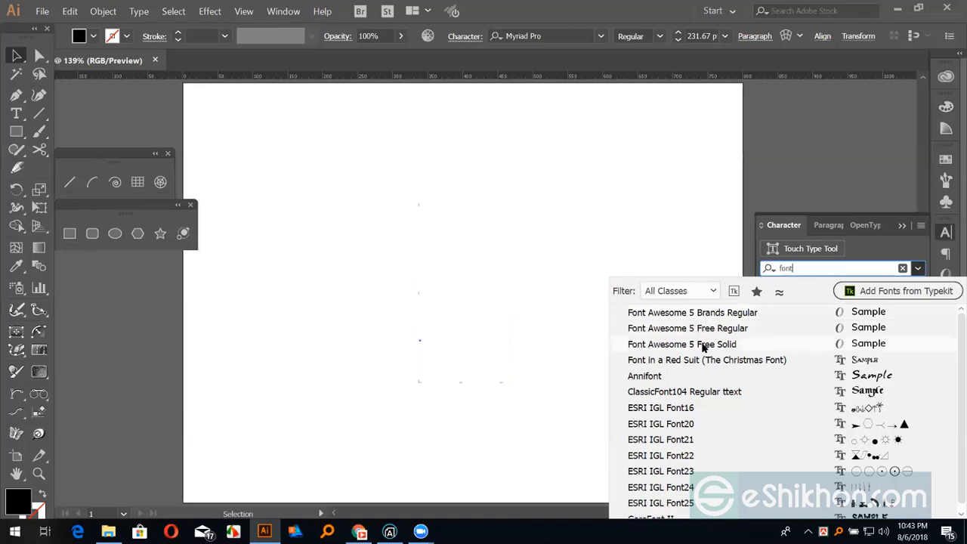
click(703, 344)
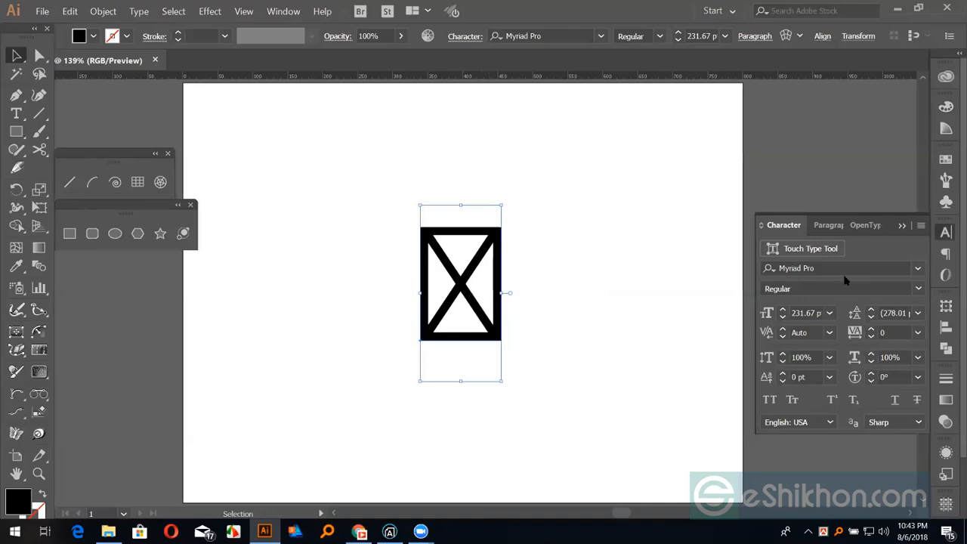
double_click(16, 55)
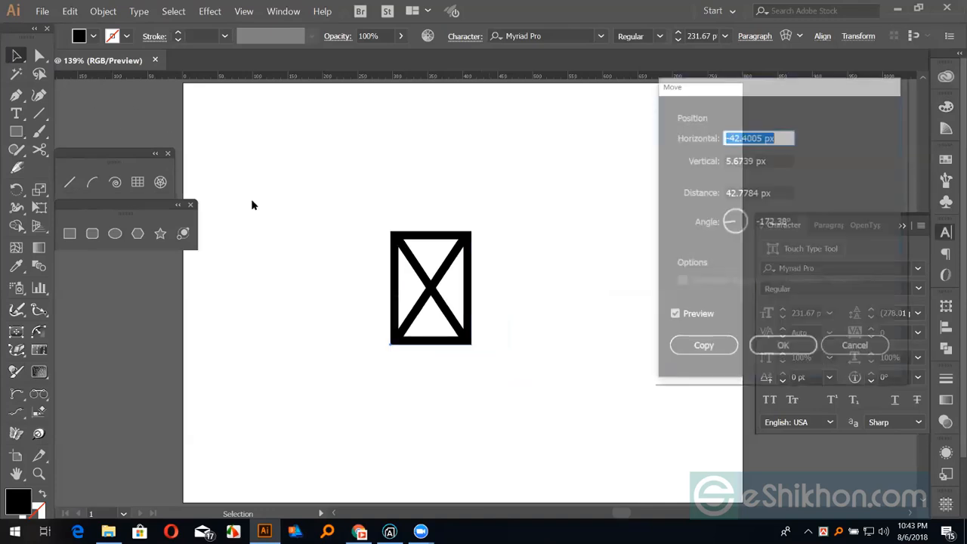
click(874, 351)
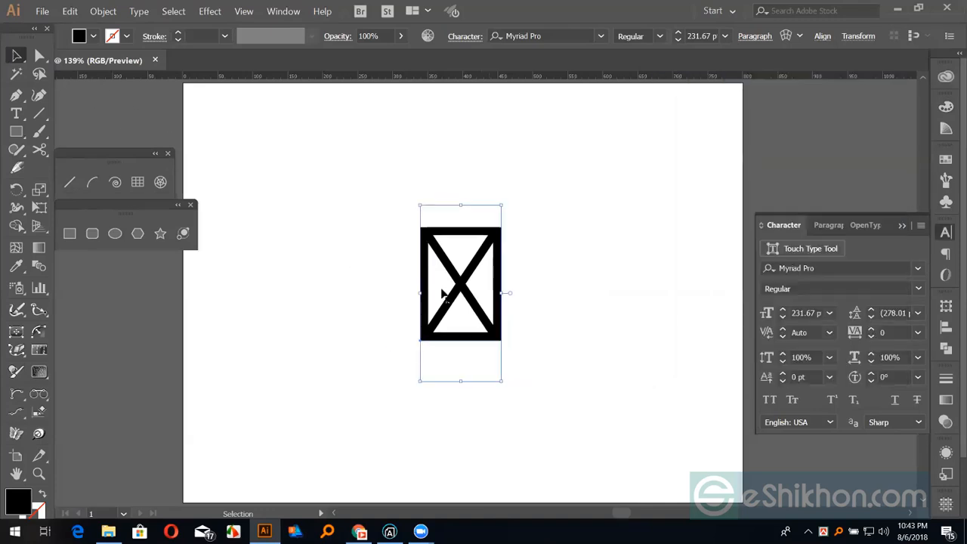
Select the glyph's text itself and try to apply the Font Awesome 5 Free Regular font
double_click(444, 295)
key(ctrl+a)
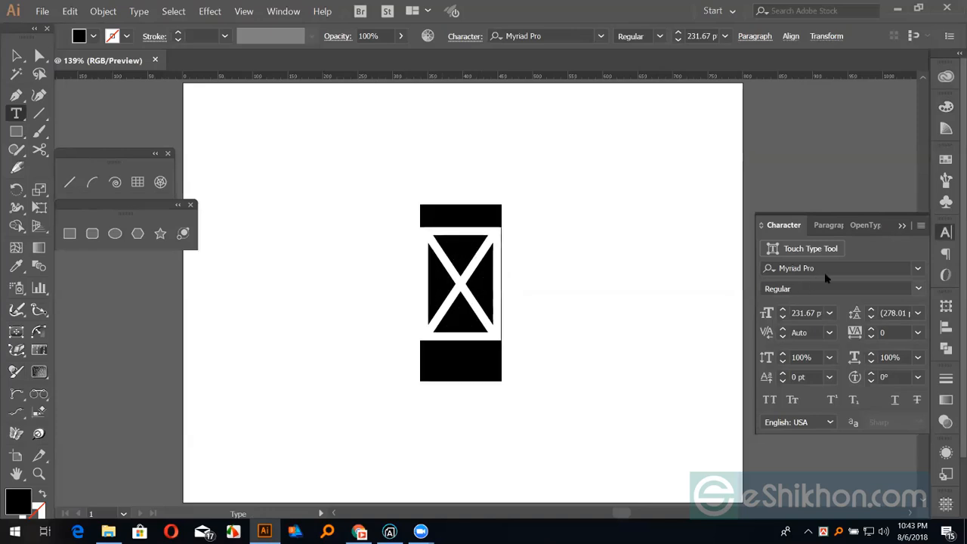
click(825, 268)
text(fo)
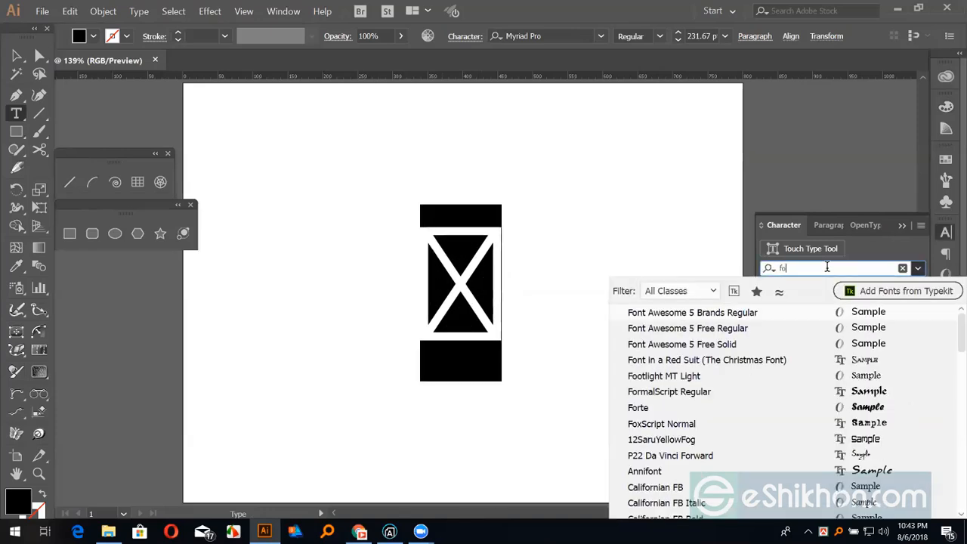
text(nt)
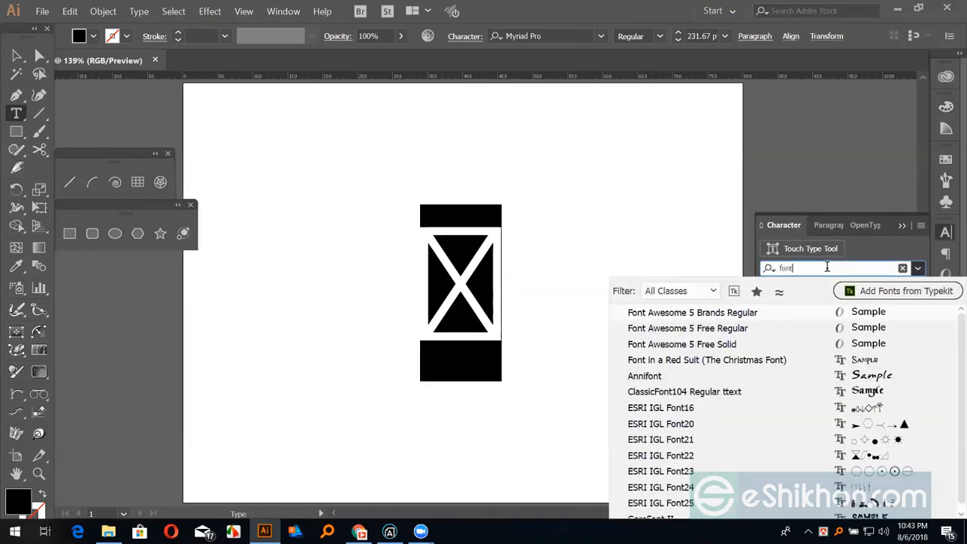
click(730, 331)
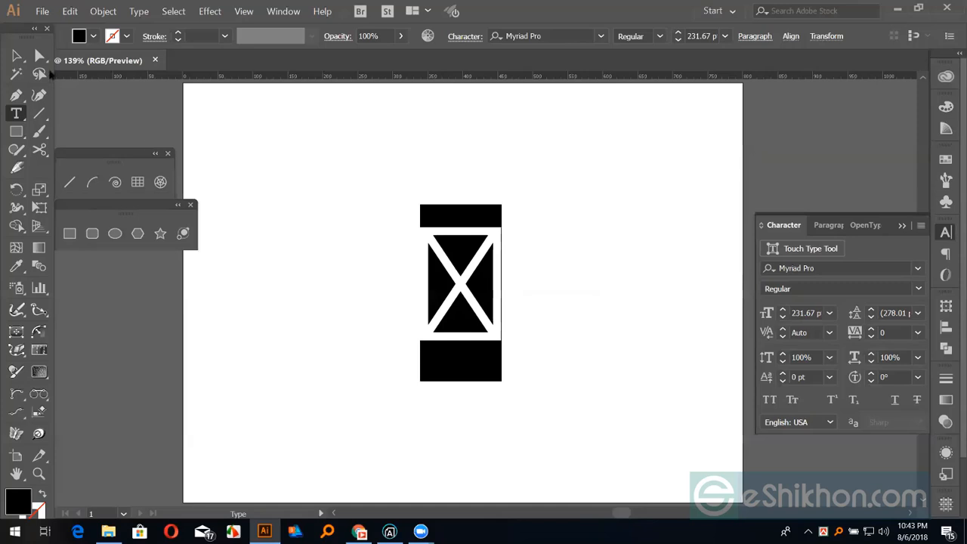
Delete the glyph text, paste the copied icon again, and enlarge it to about 203.04 pt
click(18, 56)
key(Delete)
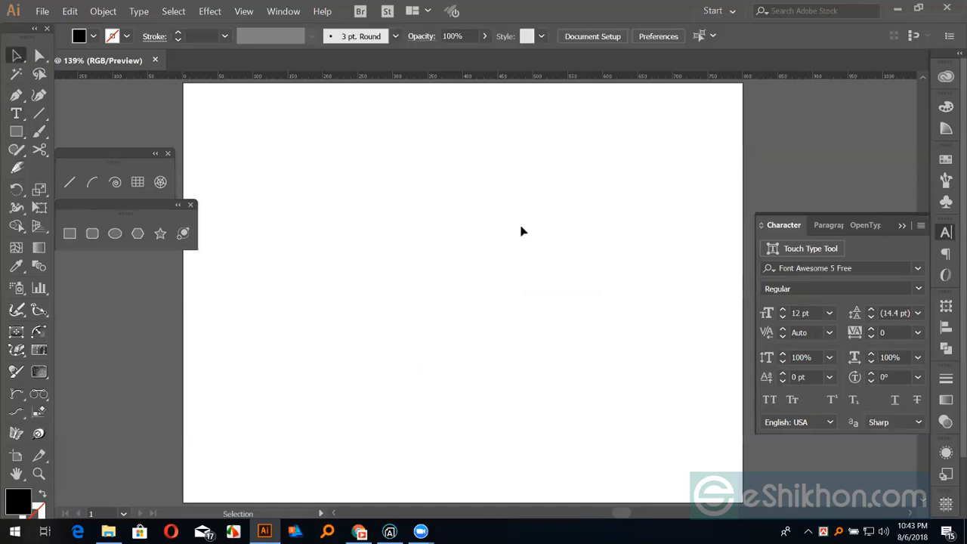
click(805, 269)
click(524, 281)
key(ctrl+v)
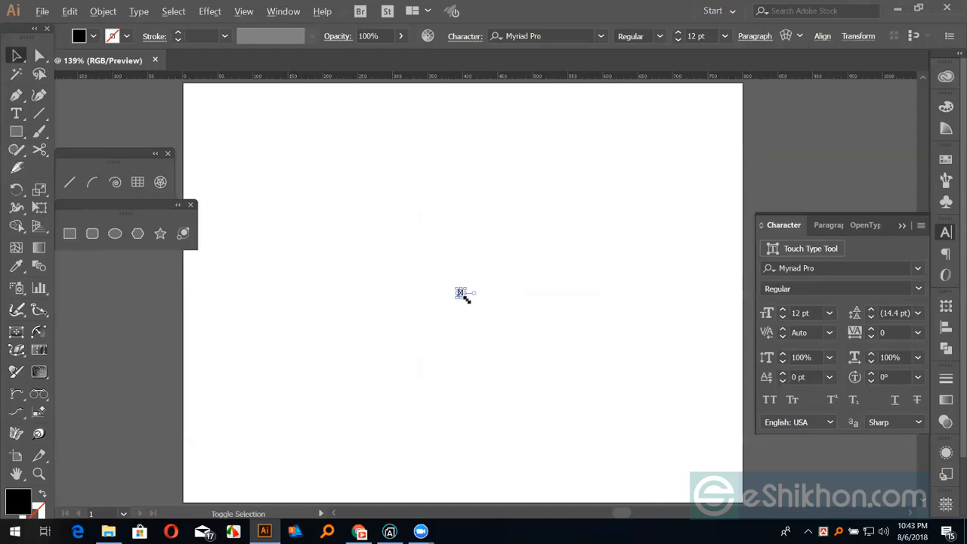
drag(466, 299, 541, 308)
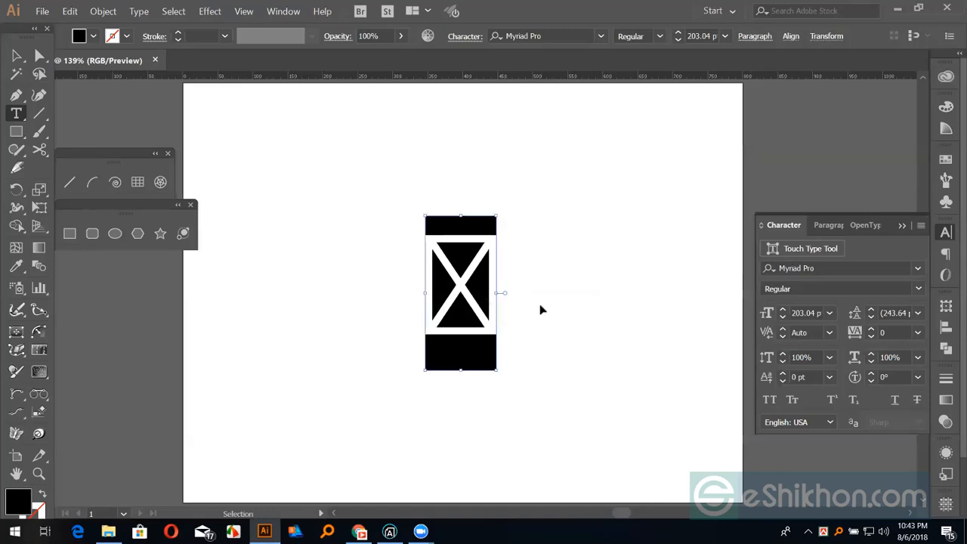
Copy the glyph inside its text object and paste it repeatedly to make a row of four
key(ctrl+c)
key(ctrl+v)
key(ctrl+v)
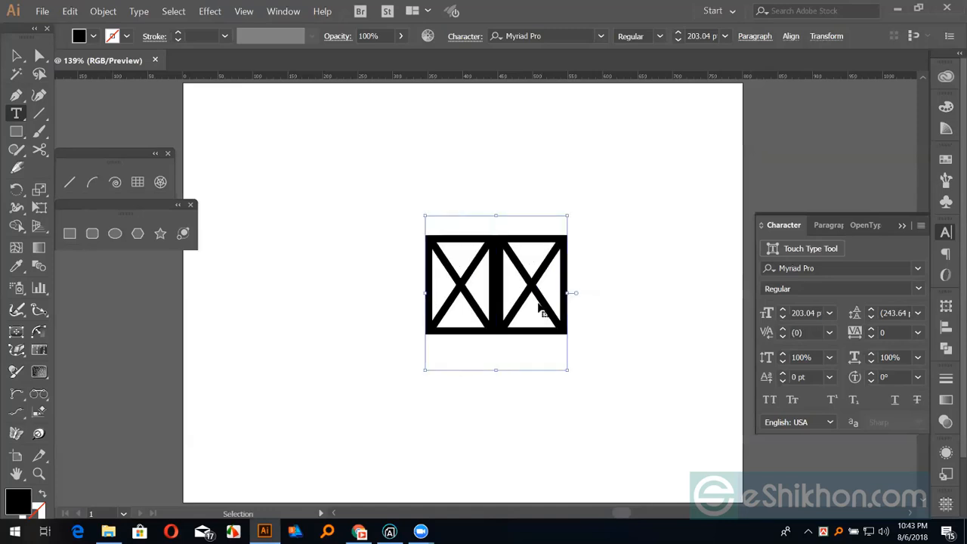
key(ctrl+v)
key(ctrl+v)
click(19, 57)
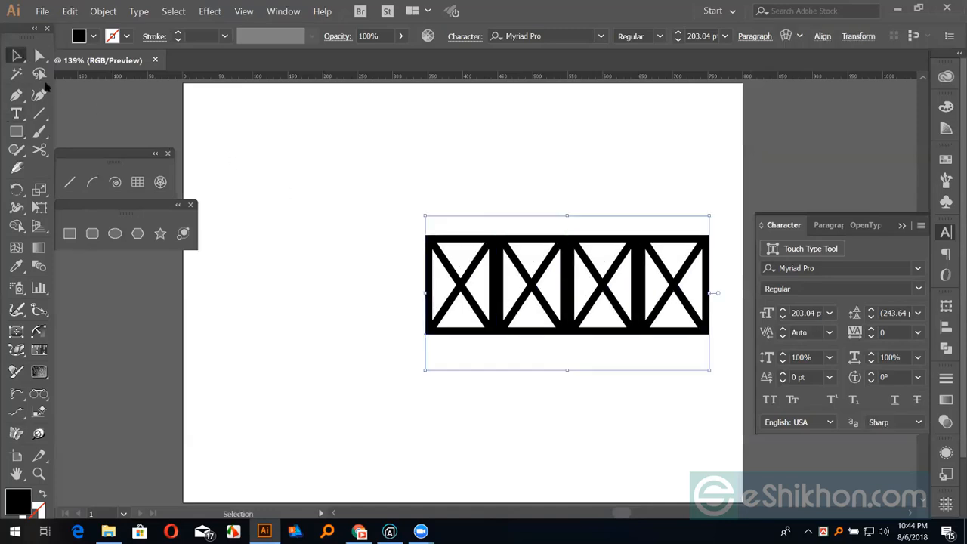
Try to apply Font Awesome 5 Free Regular to the glyph row, and move the row to the middle of the artboard
click(807, 267)
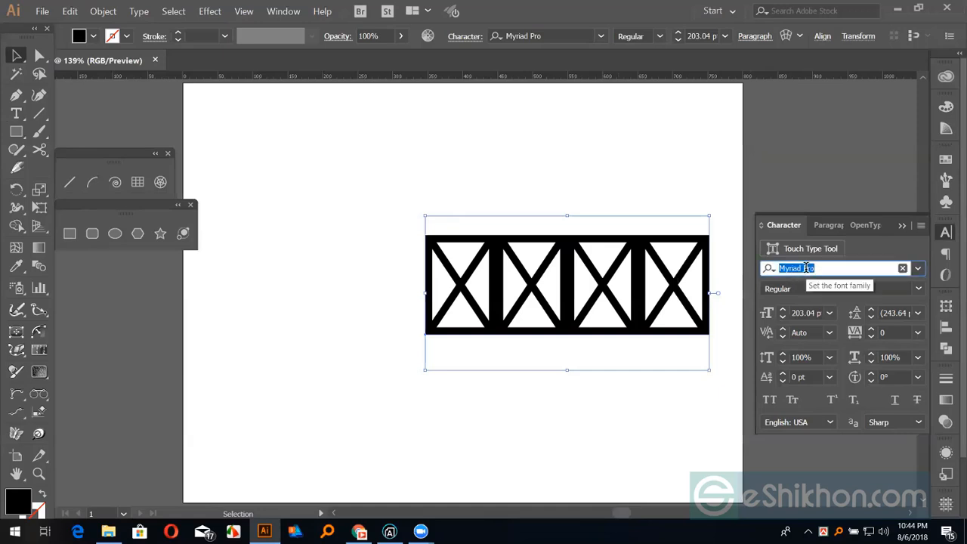
text(fo)
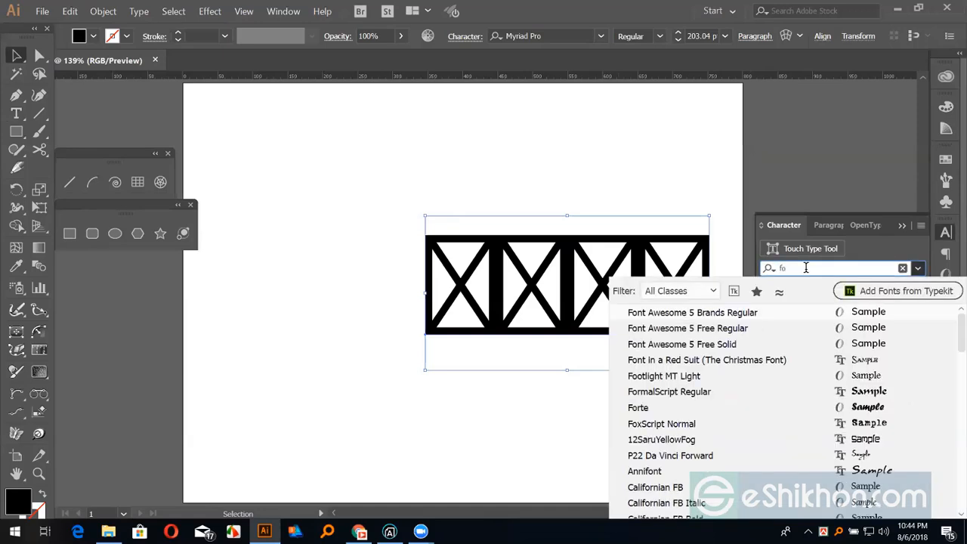
click(710, 328)
drag(660, 281, 275, 290)
key(t)
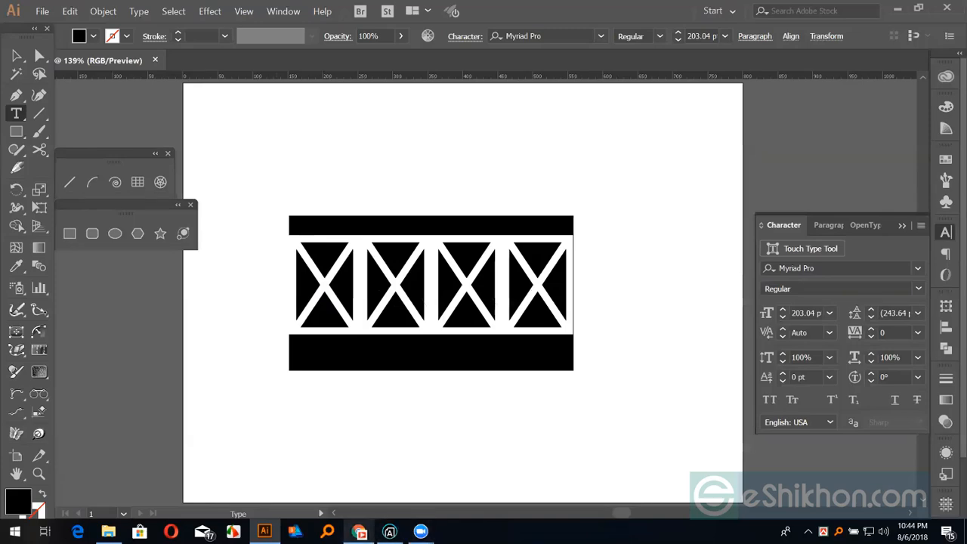
Switch to Chrome, search Google for "font awesome font download", open the Font Awesome download result in a new tab, and examine its download options
key(alt+Tab)
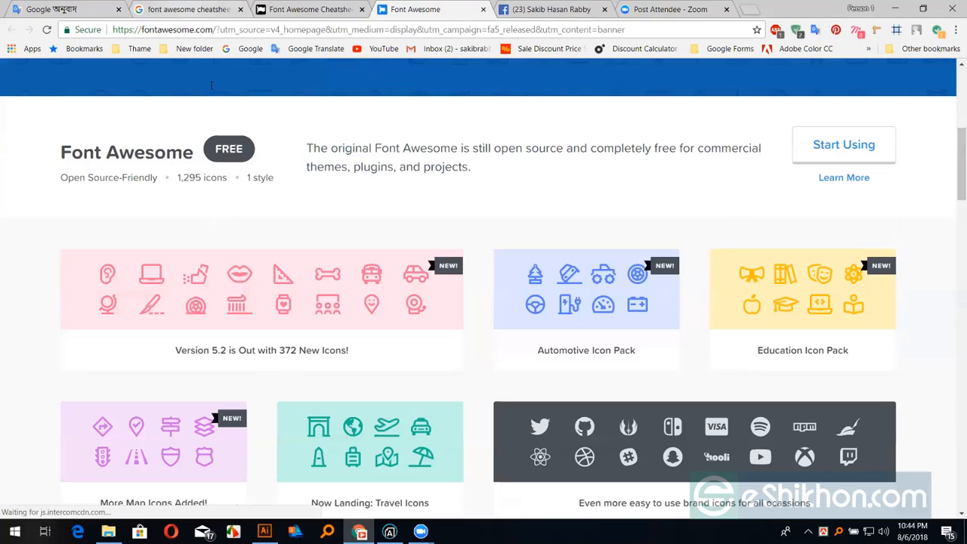
key(ctrl+2)
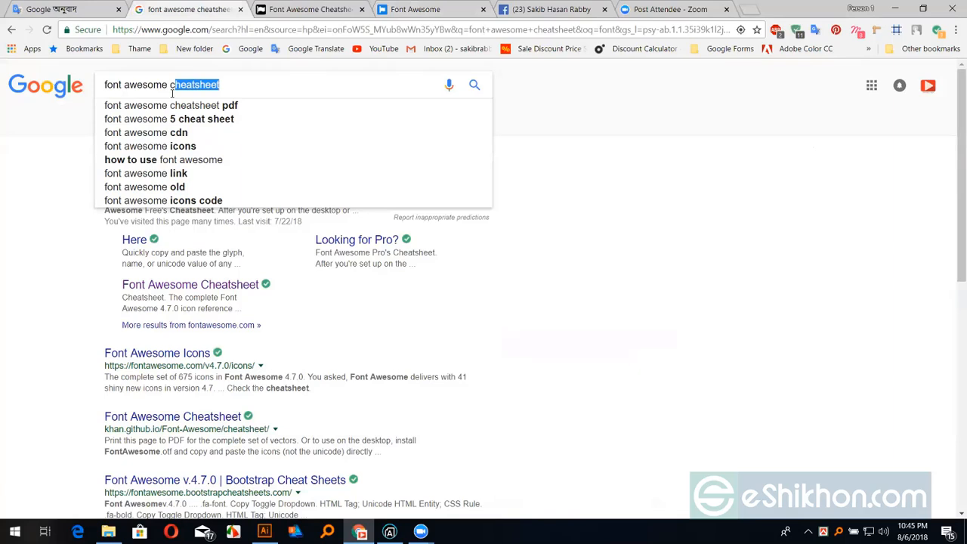
drag(172, 92, 171, 92)
text(font download)
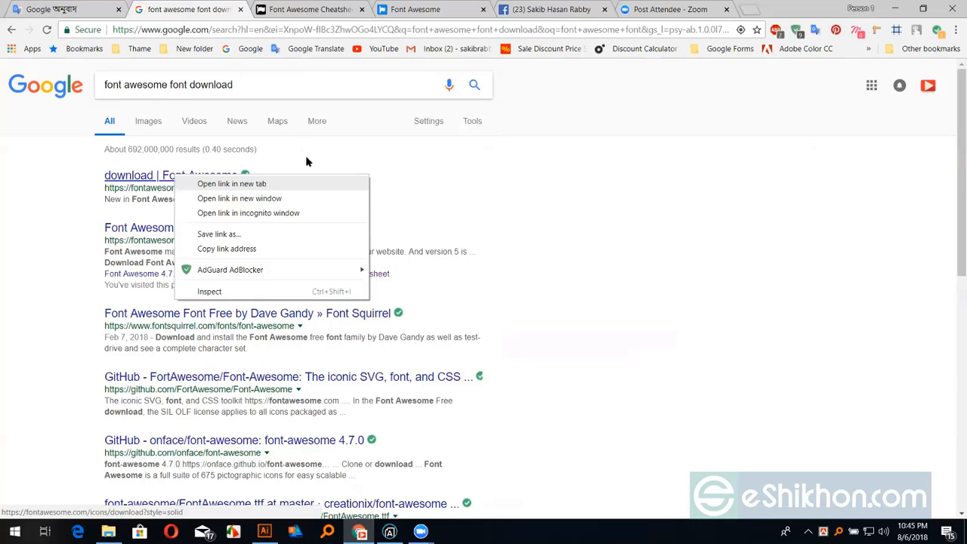
click(328, 183)
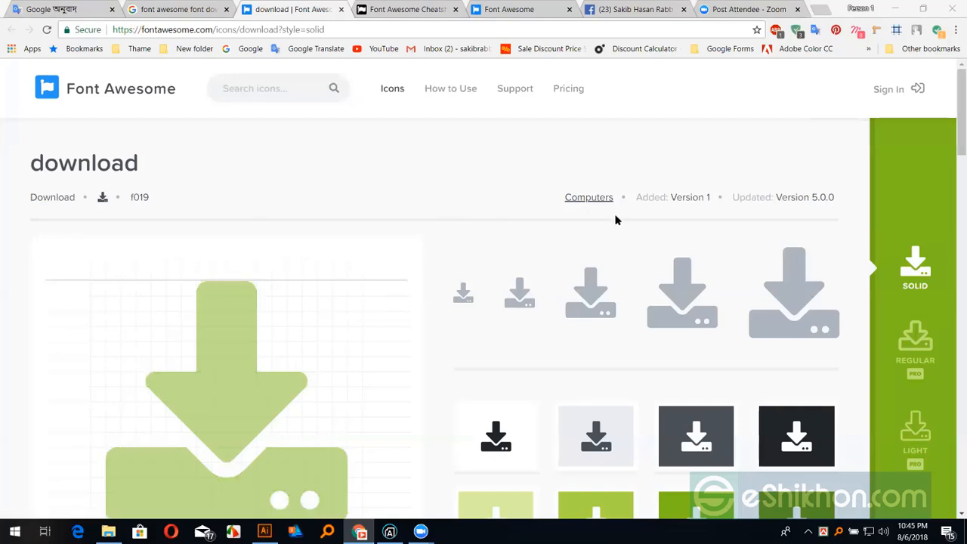
scroll(615, 219, down, 1)
scroll(227, 382, down, 2)
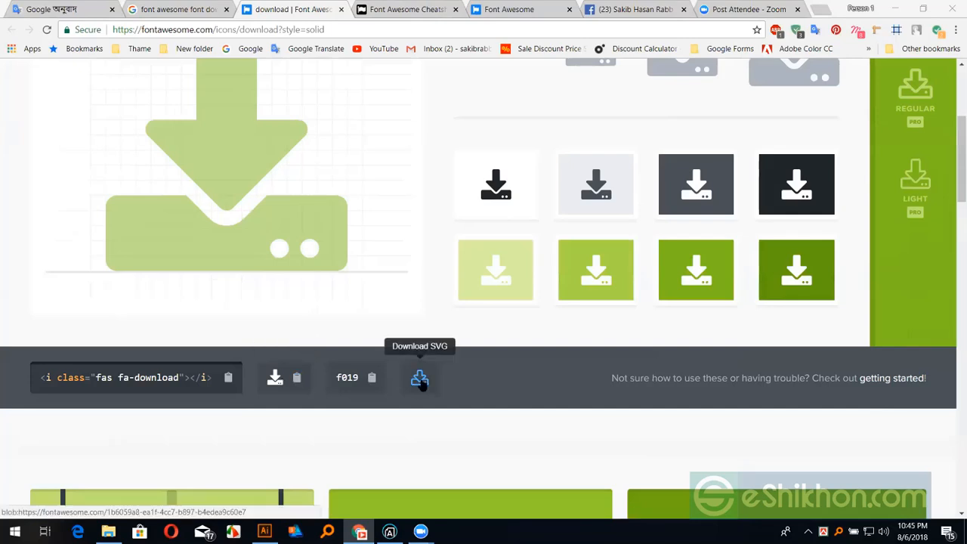
Examine the download icon's style variants, download options and usage examples on its Font Awesome page
scroll(680, 317, up, 3)
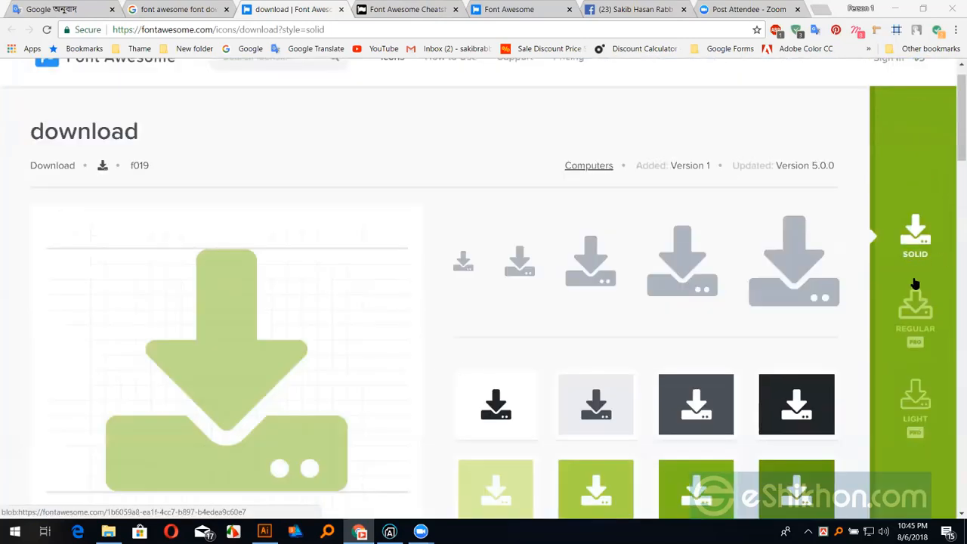
scroll(915, 355, up, 1)
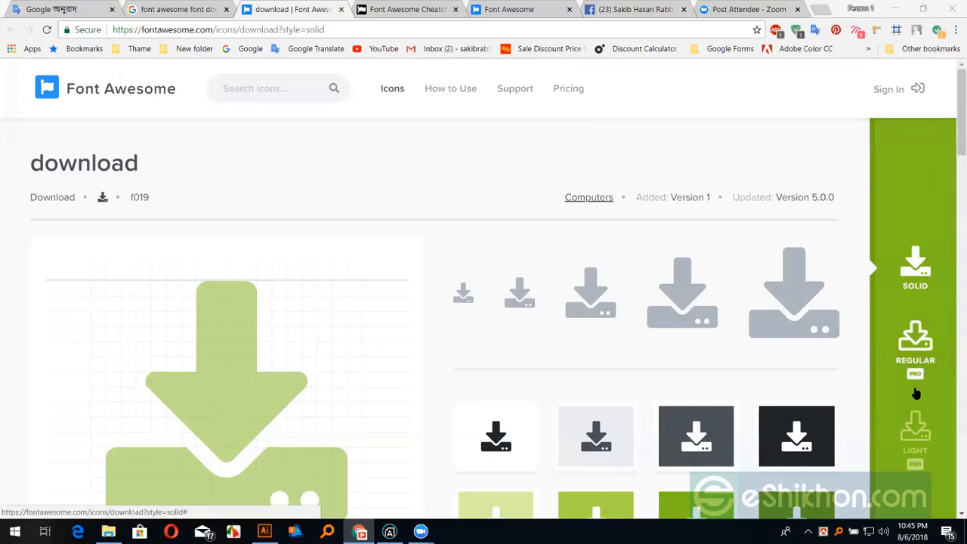
scroll(918, 368, down, 1)
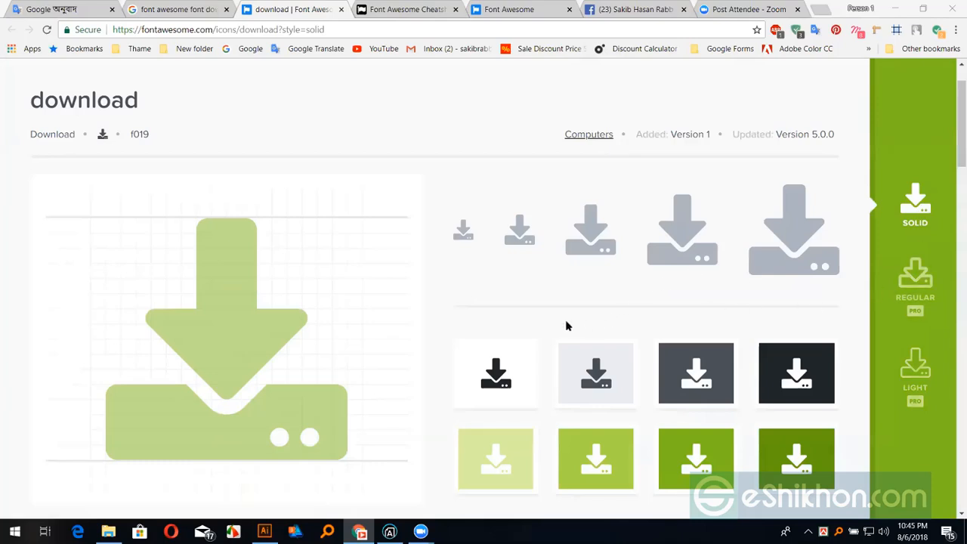
scroll(567, 325, down, 8)
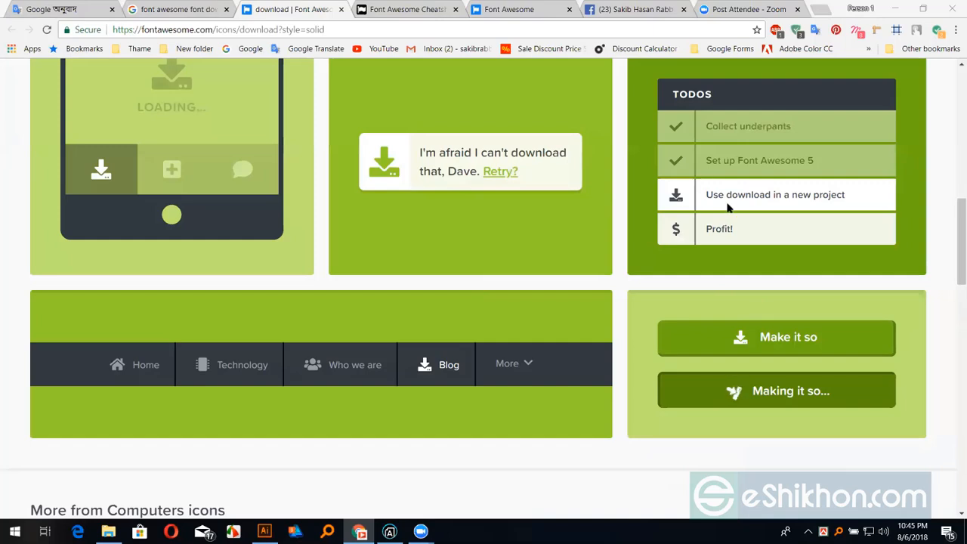
scroll(733, 211, up, 2)
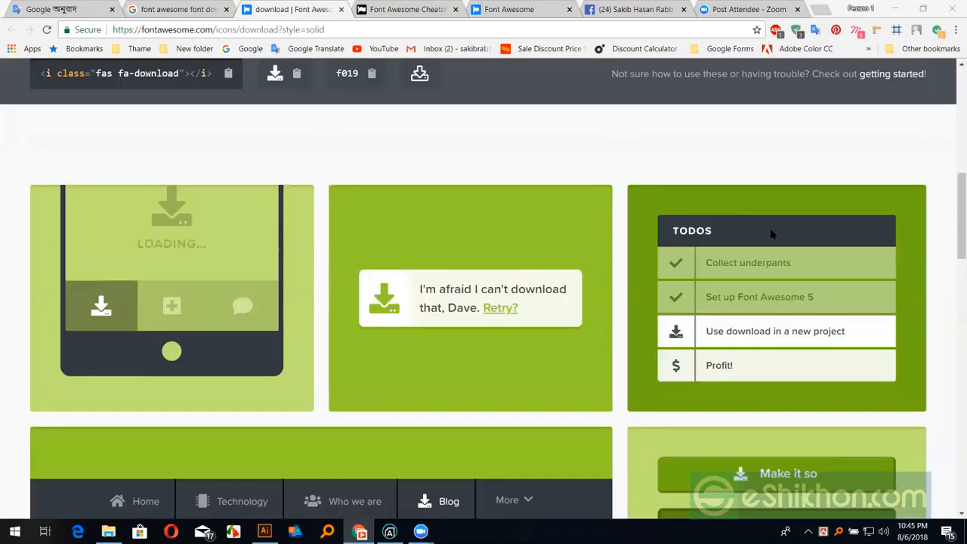
scroll(771, 234, up, 3)
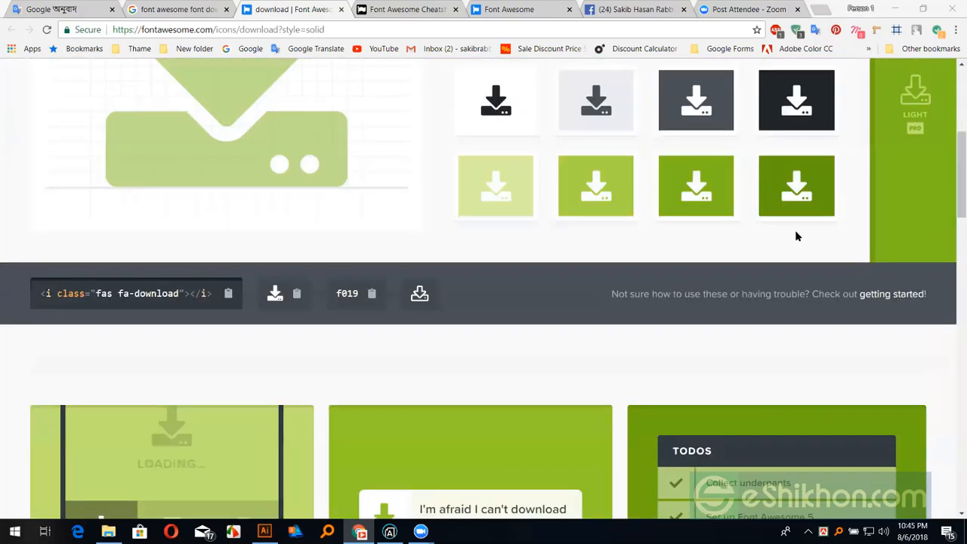
Copy the web address of the Font Awesome download icon page
click(201, 29)
key(ctrl+c)
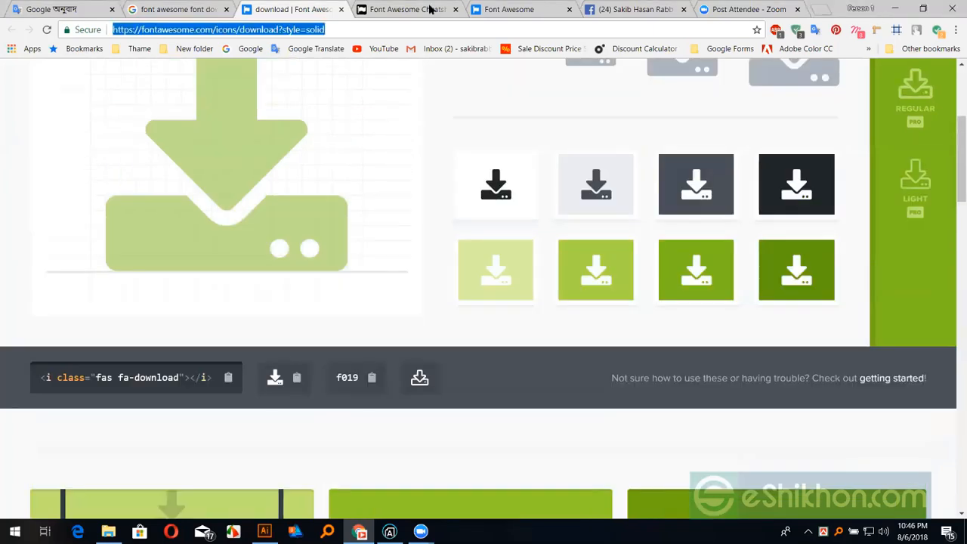
key(Down)
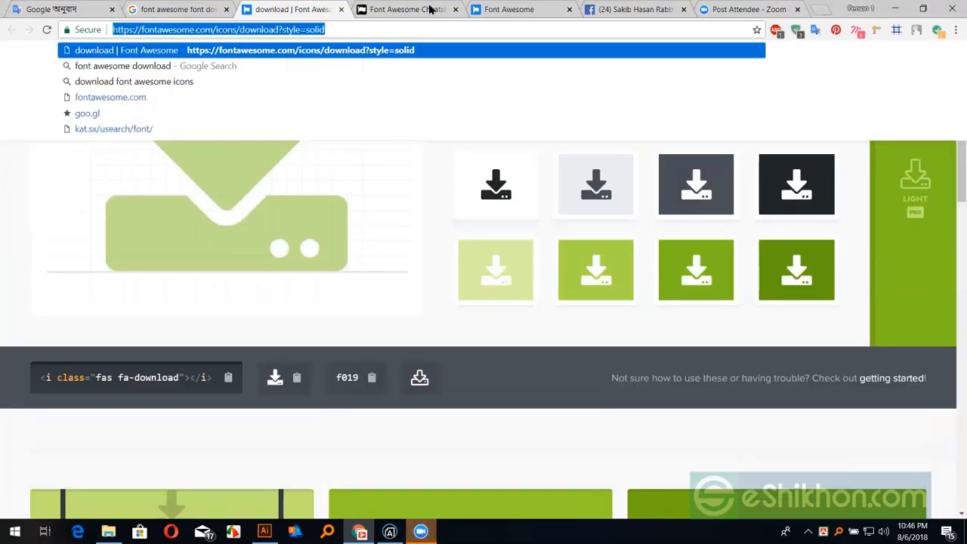
key(ctrl+v)
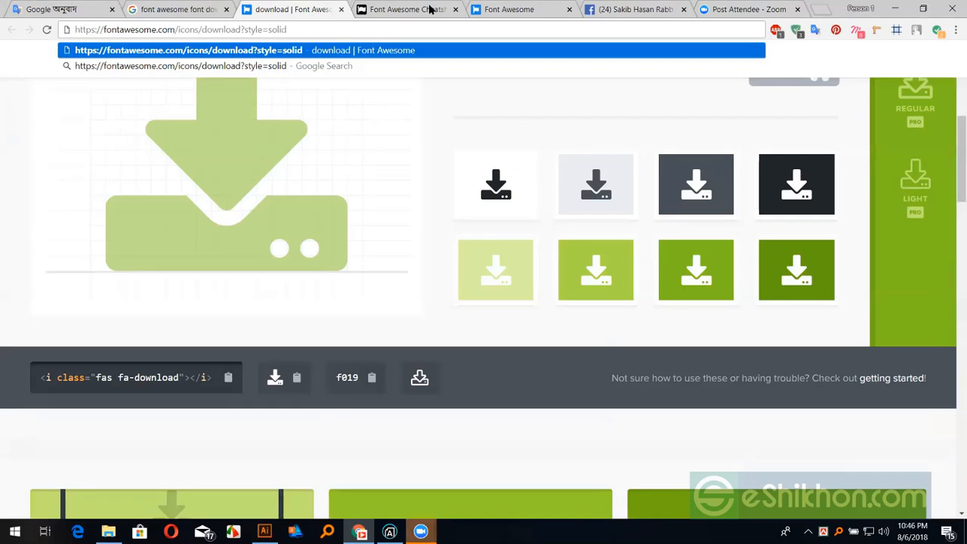
click(430, 9)
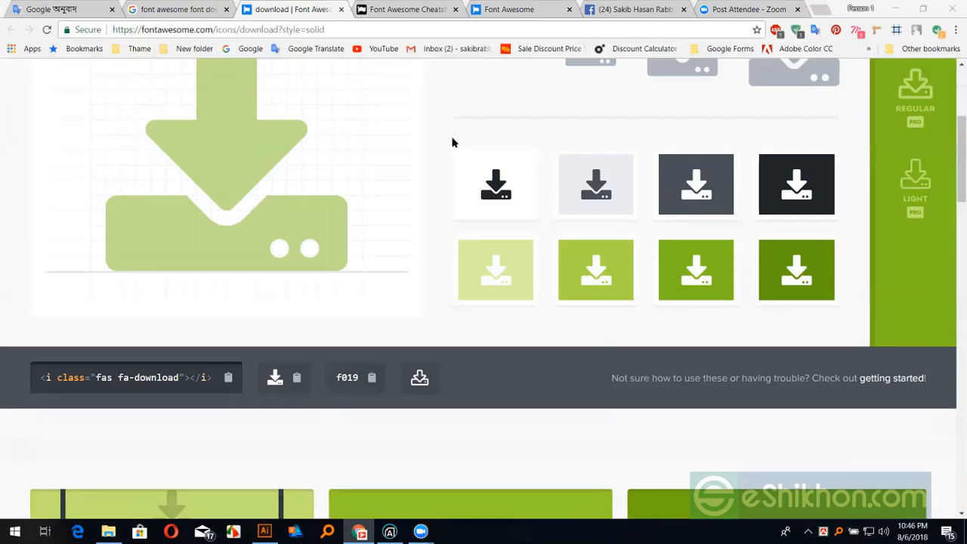
Examine the download icon's size previews, colour samples and the related Computers icons further along the page
scroll(643, 162, up, 2)
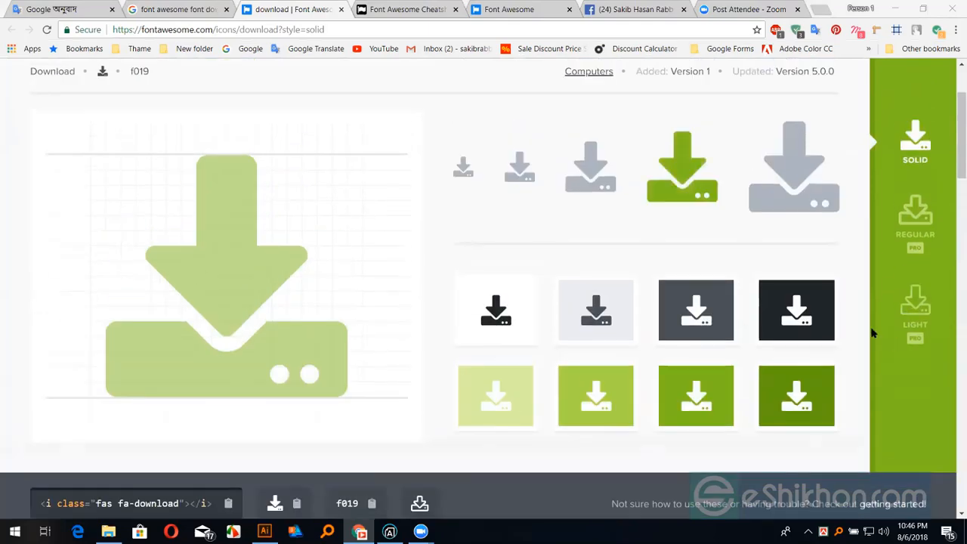
scroll(704, 220, up, 2)
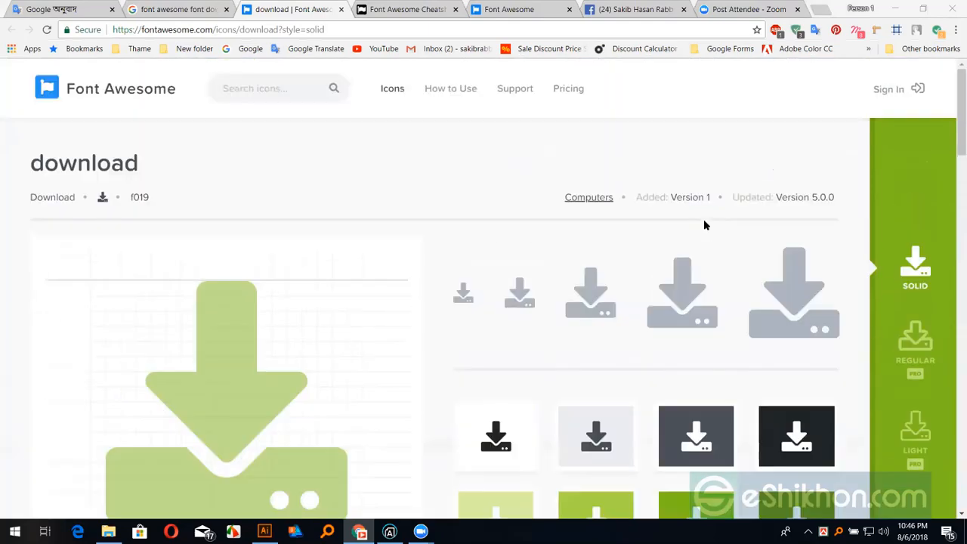
scroll(703, 225, down, 1)
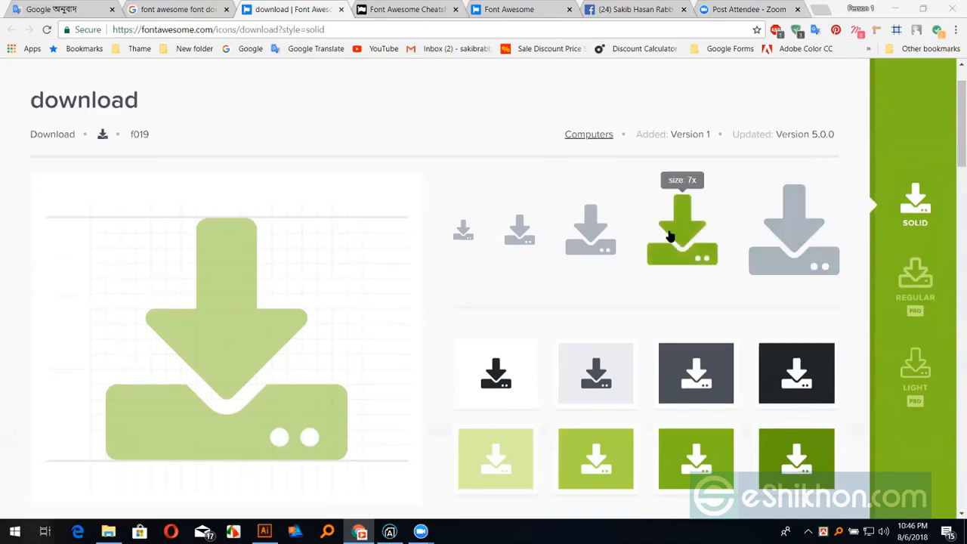
scroll(528, 240, up, 1)
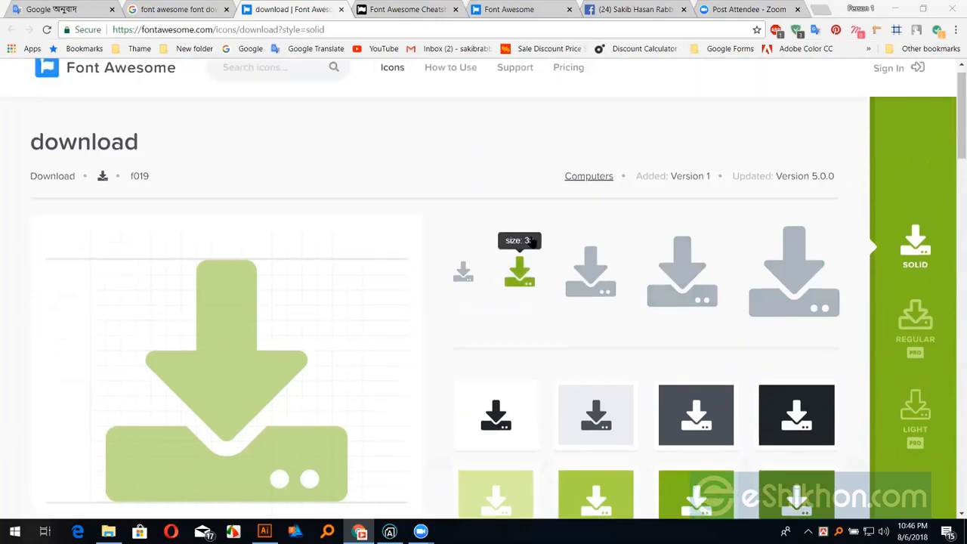
scroll(469, 256, down, 1)
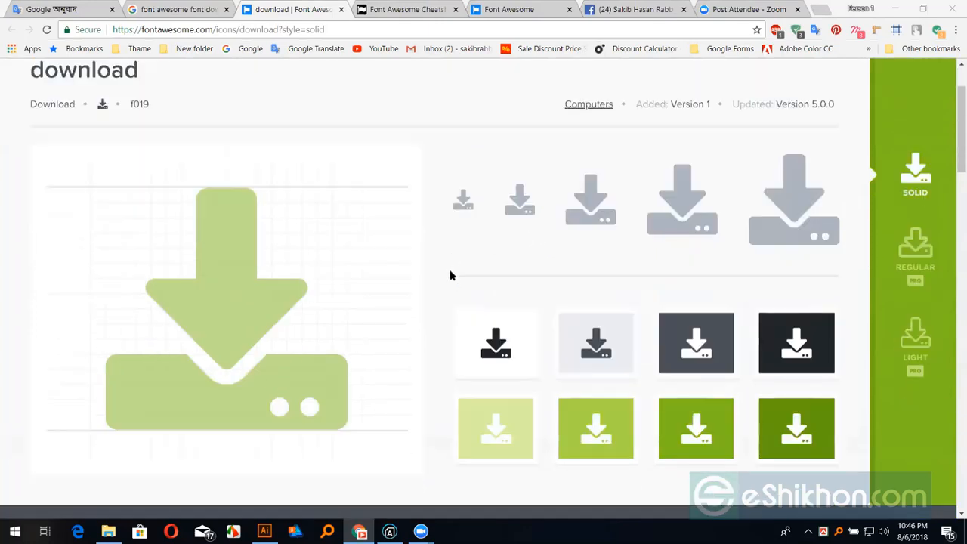
scroll(450, 275, down, 8)
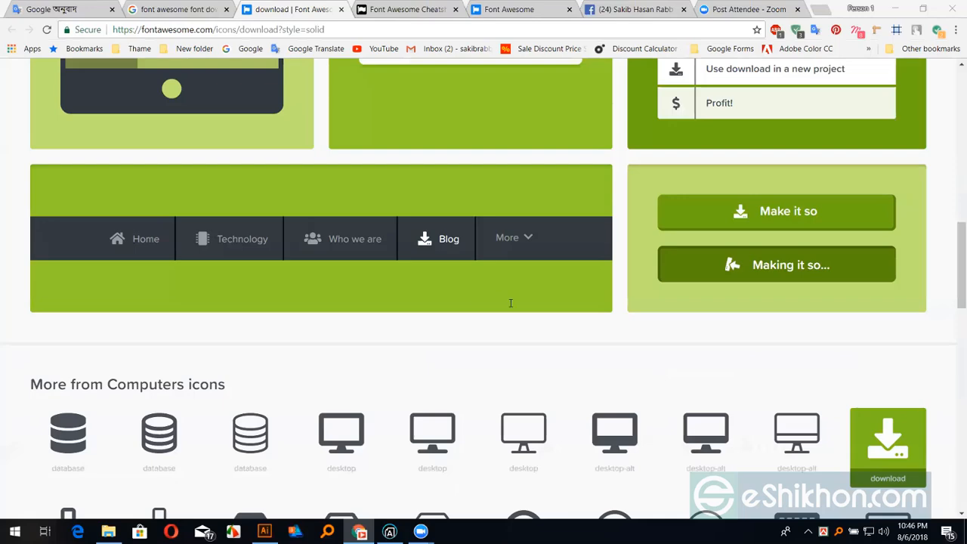
scroll(509, 304, up, 3)
scroll(516, 307, down, 6)
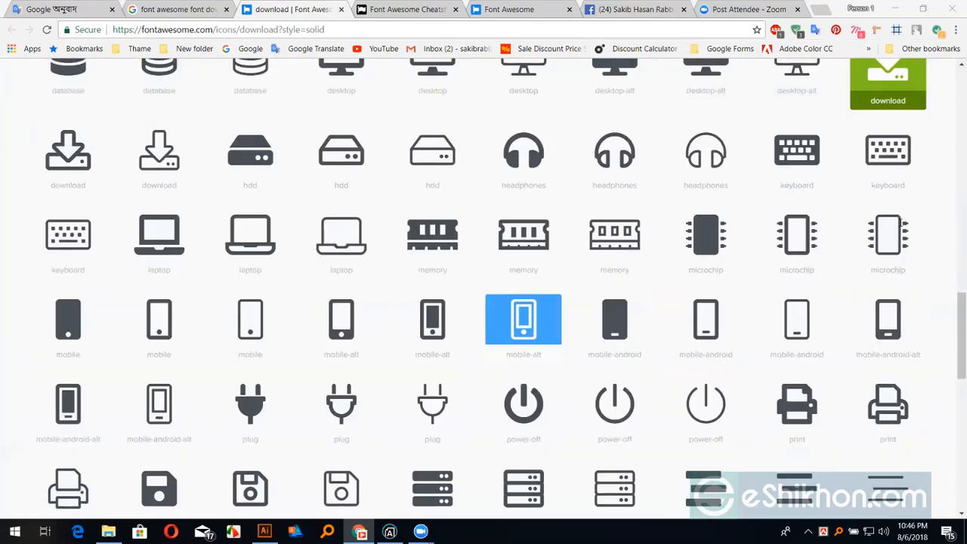
scroll(736, 244, up, 2)
scroll(737, 244, up, 4)
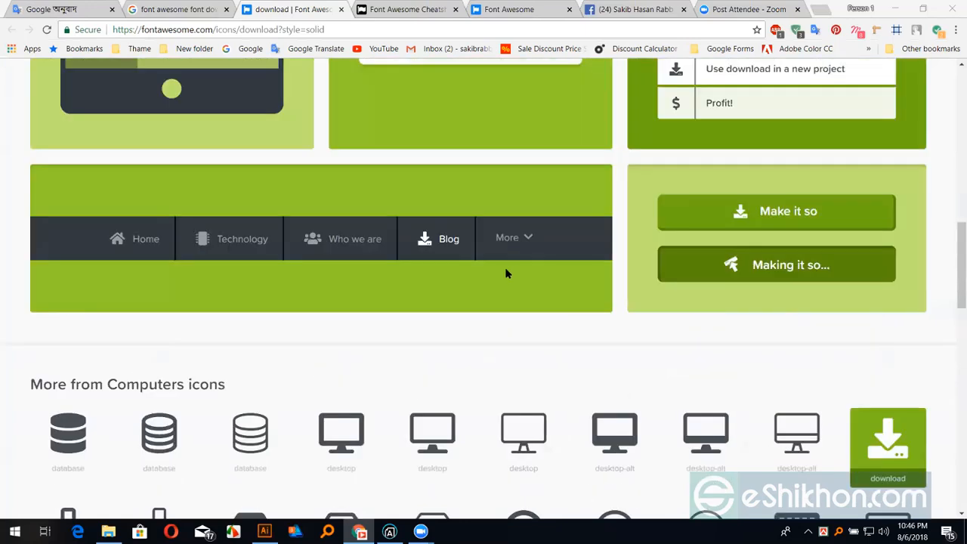
scroll(506, 273, up, 5)
scroll(451, 237, up, 6)
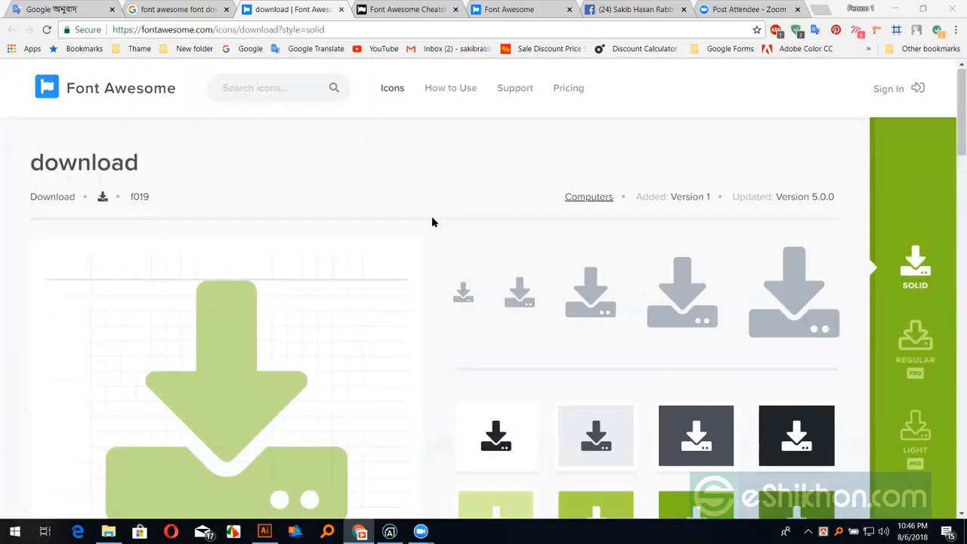
View the Regular style of the download icon with its Pro license notice, and return to the Solid style page
click(913, 349)
scroll(224, 274, down, 2)
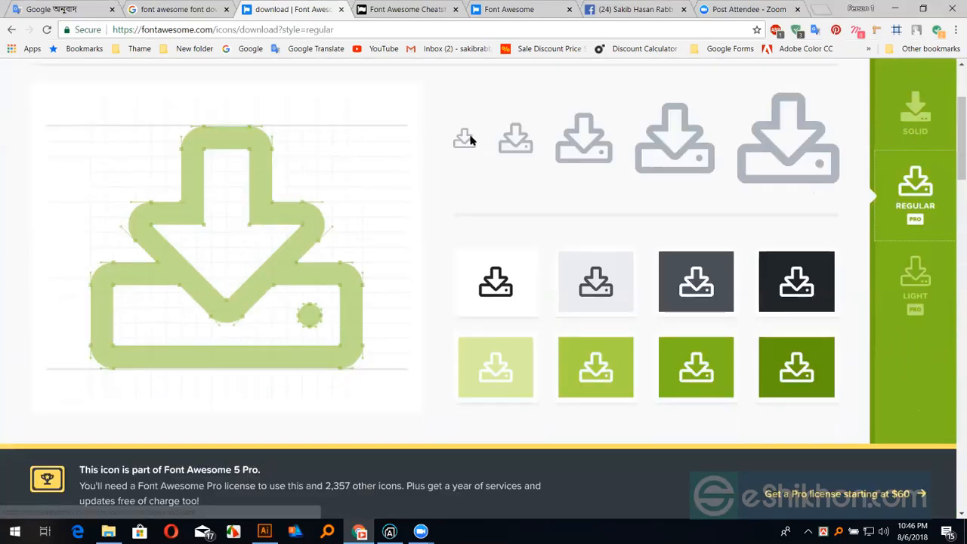
scroll(666, 144, down, 1)
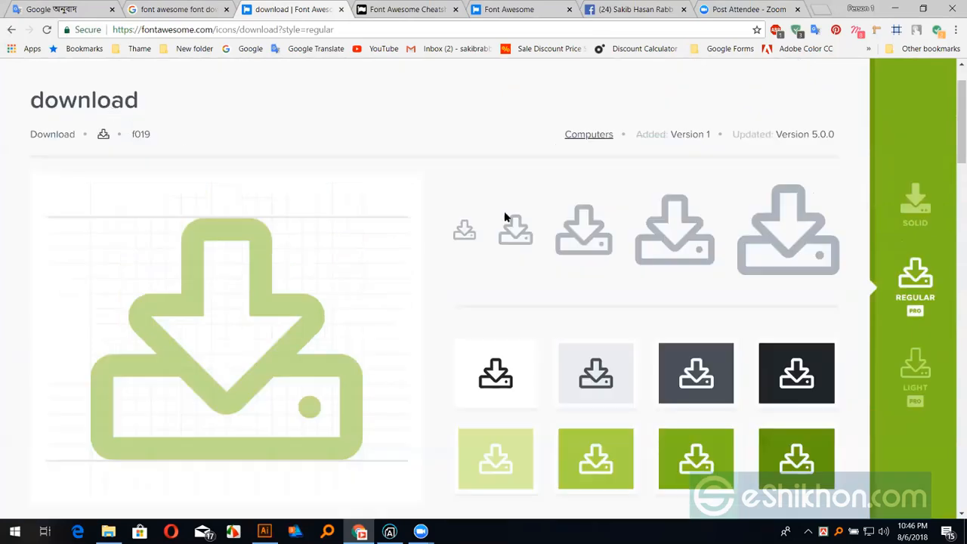
key(alt+Left)
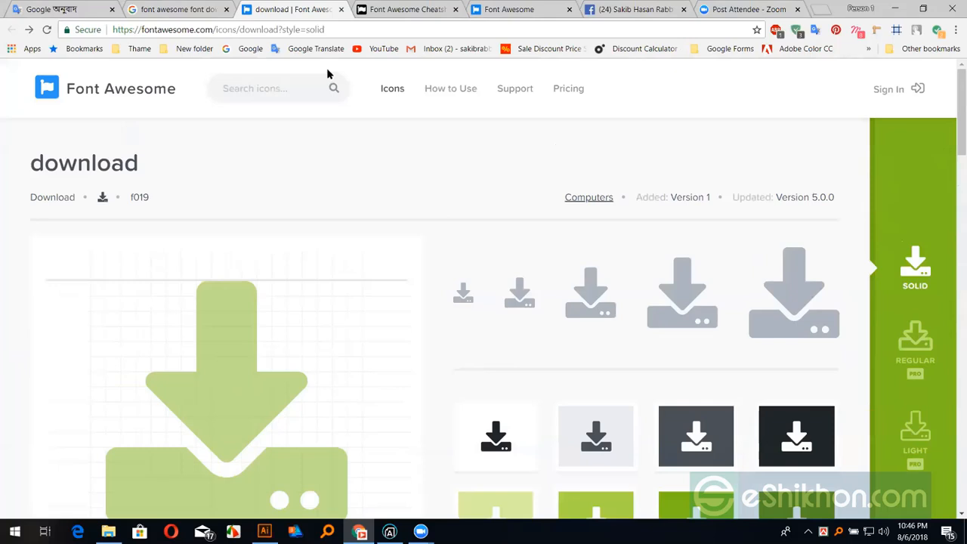
Go to the Font Awesome home page and open the Pro pricing page from its Learn More link
click(95, 92)
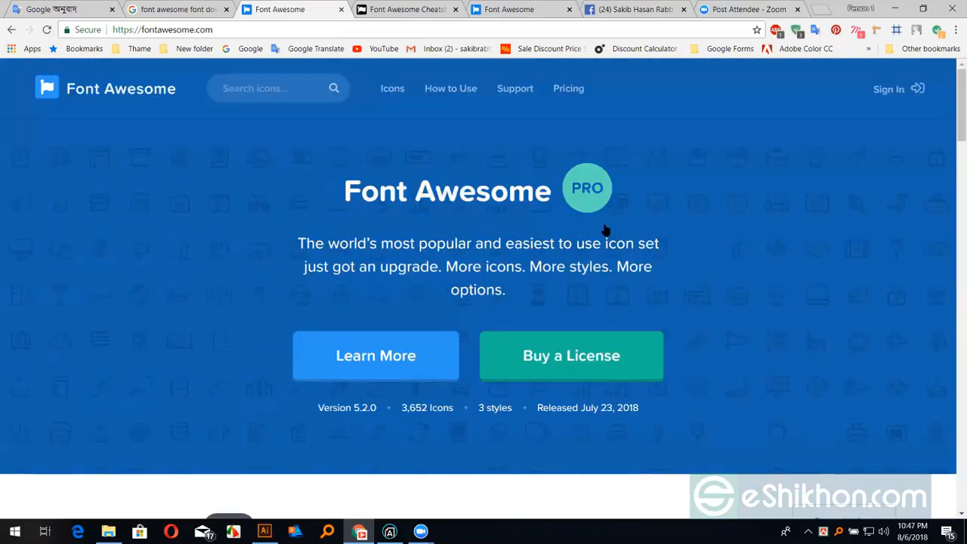
scroll(377, 179, down, 3)
click(376, 167)
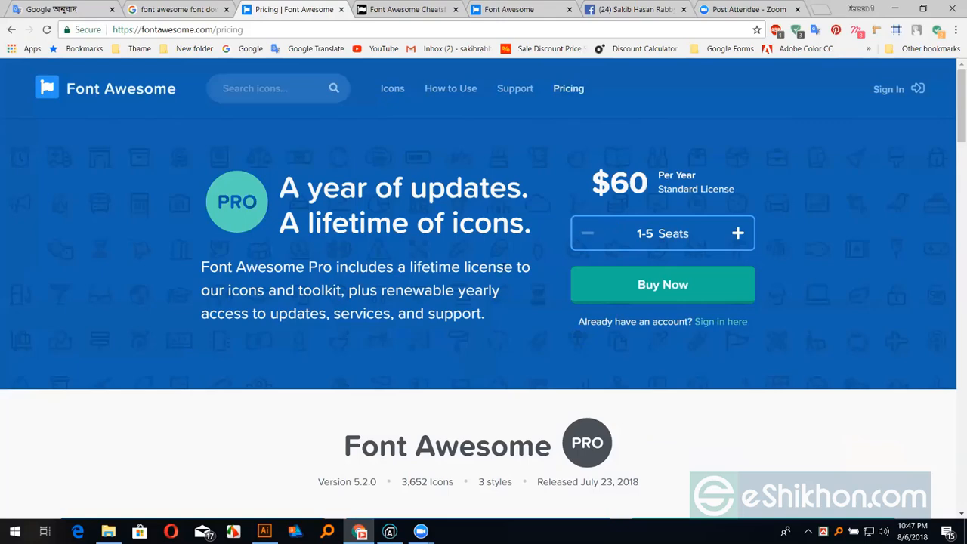
Examine the Pro plan's icon, toolkit and license details on the pricing page, and choose to buy the 1-5 seat Standard License
scroll(557, 252, down, 1)
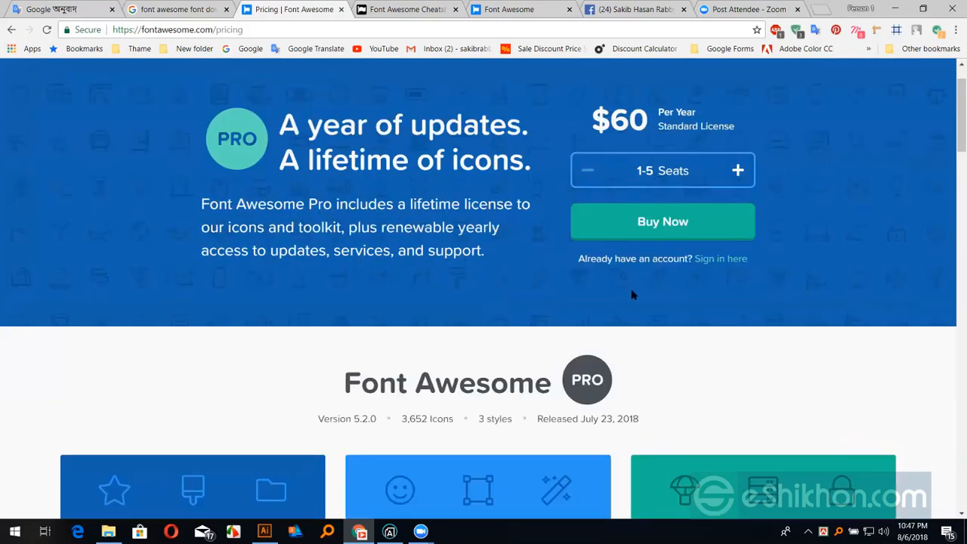
scroll(101, 211, down, 7)
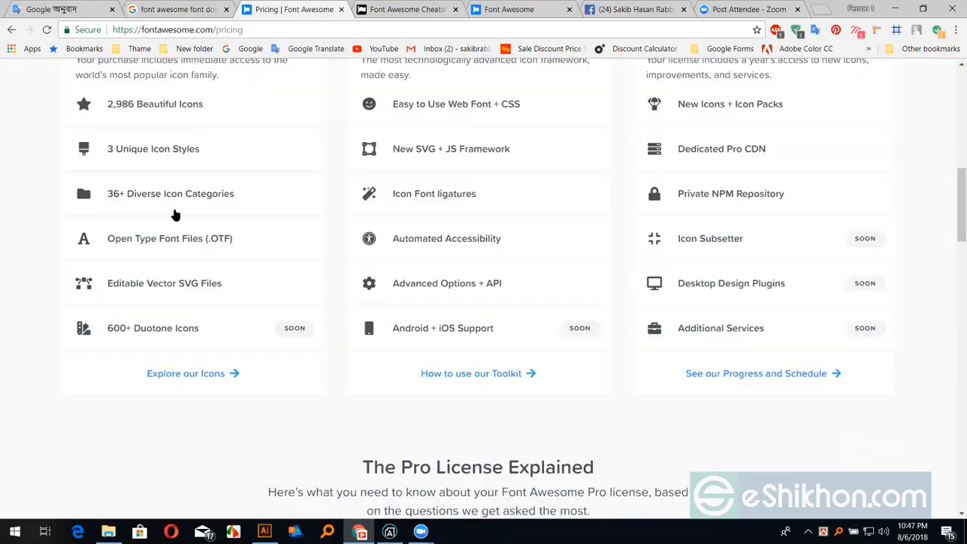
scroll(182, 212, up, 4)
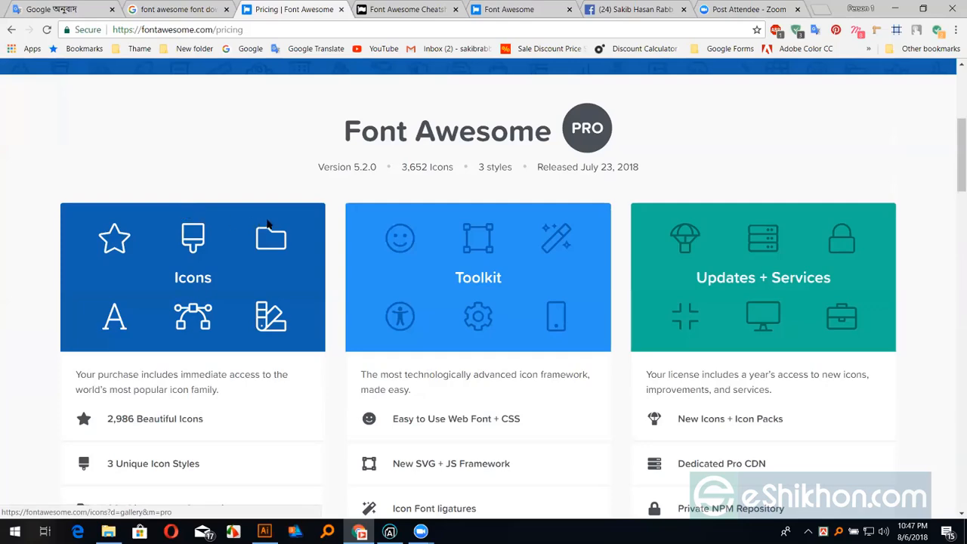
scroll(266, 223, down, 6)
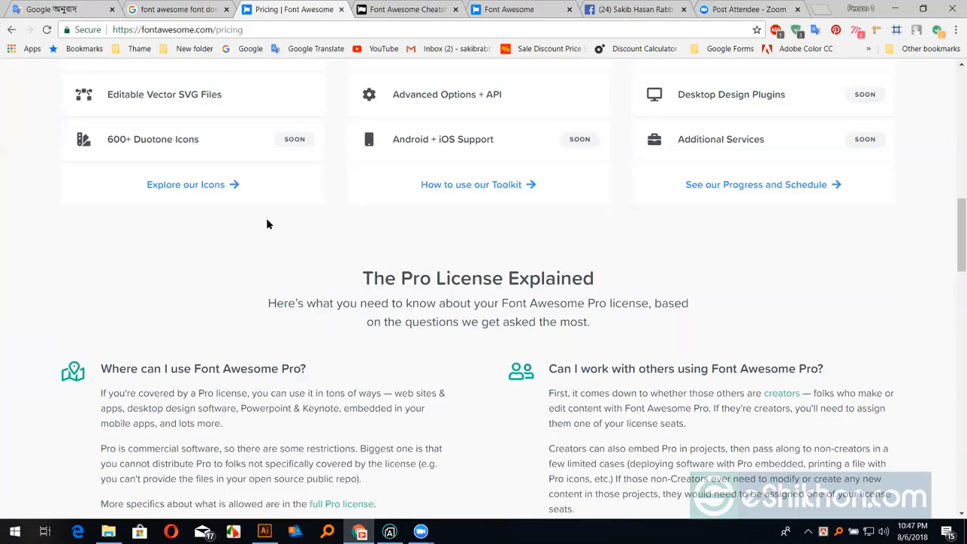
scroll(267, 224, down, 8)
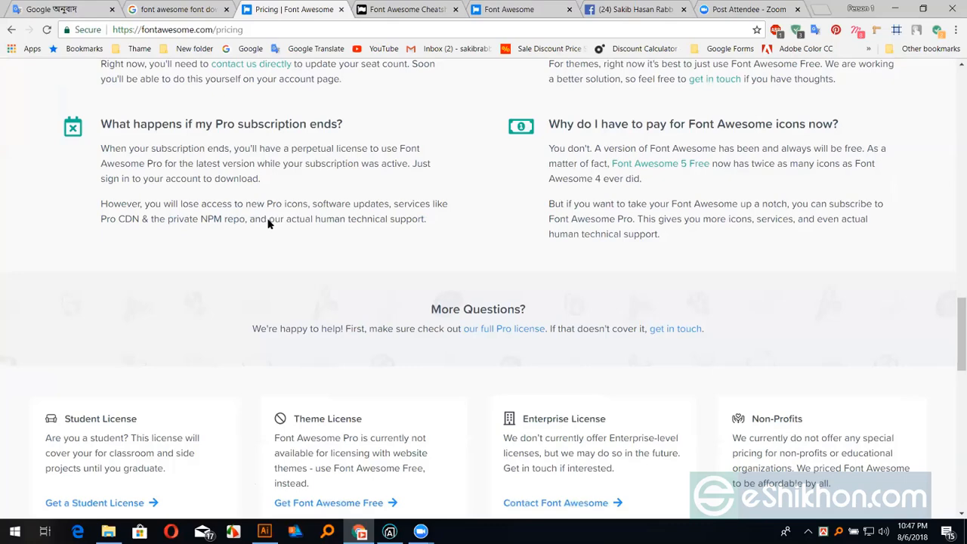
scroll(268, 218, up, 9)
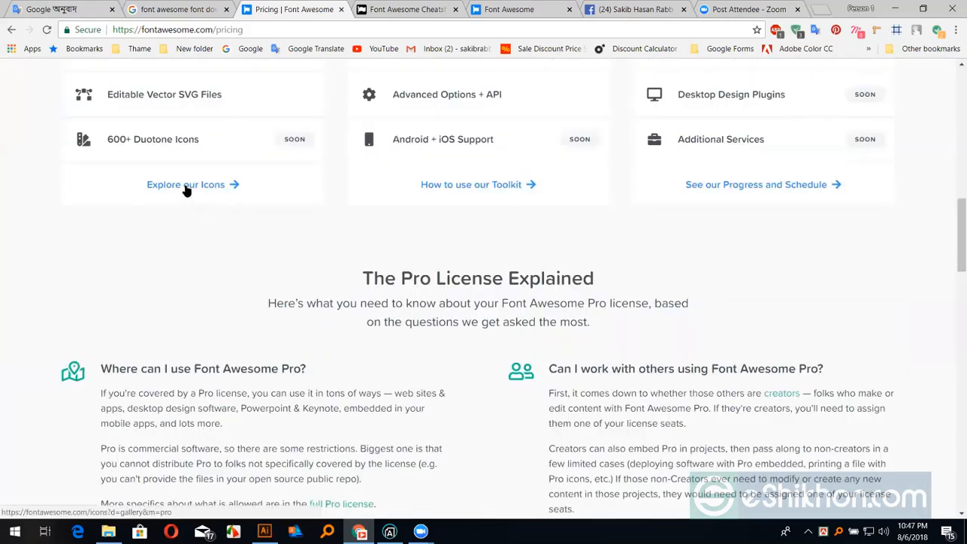
scroll(187, 192, down, 2)
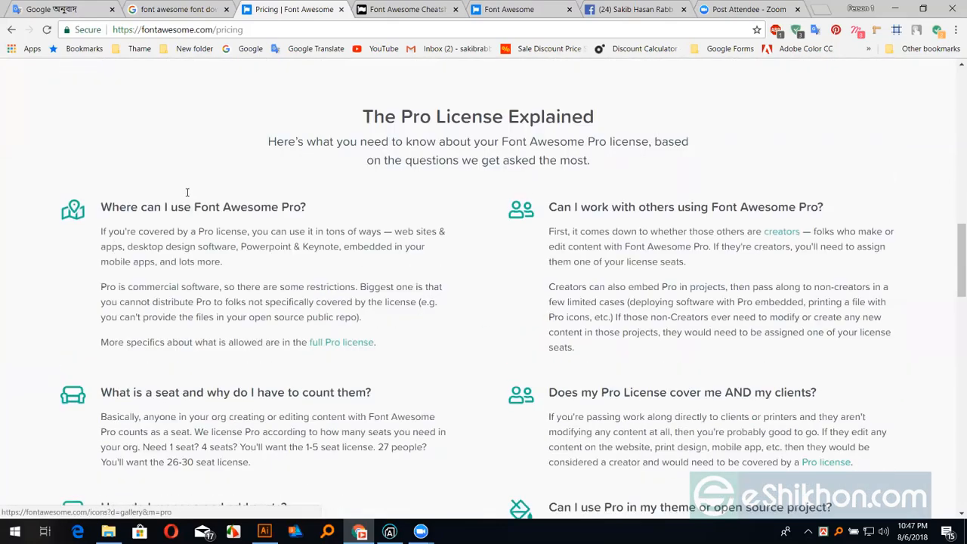
scroll(187, 198, down, 8)
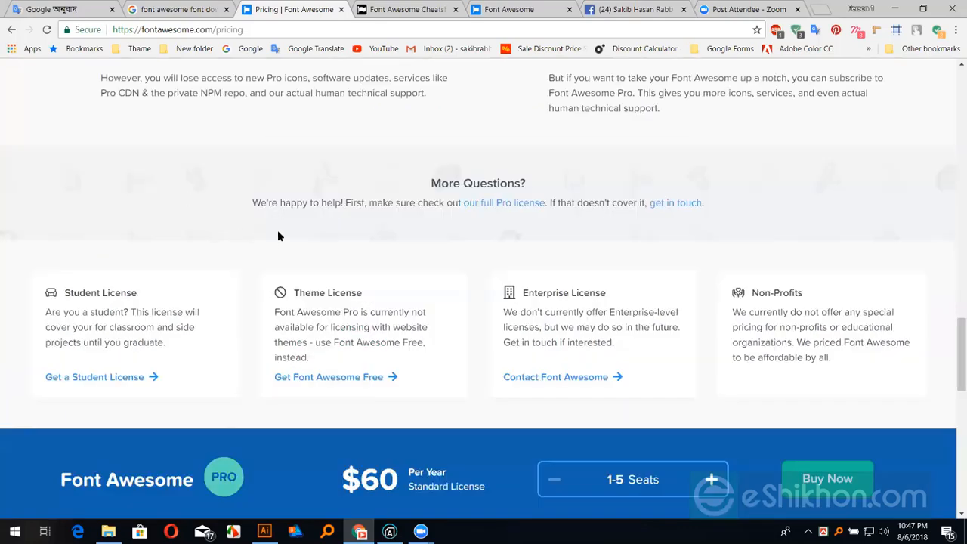
click(804, 464)
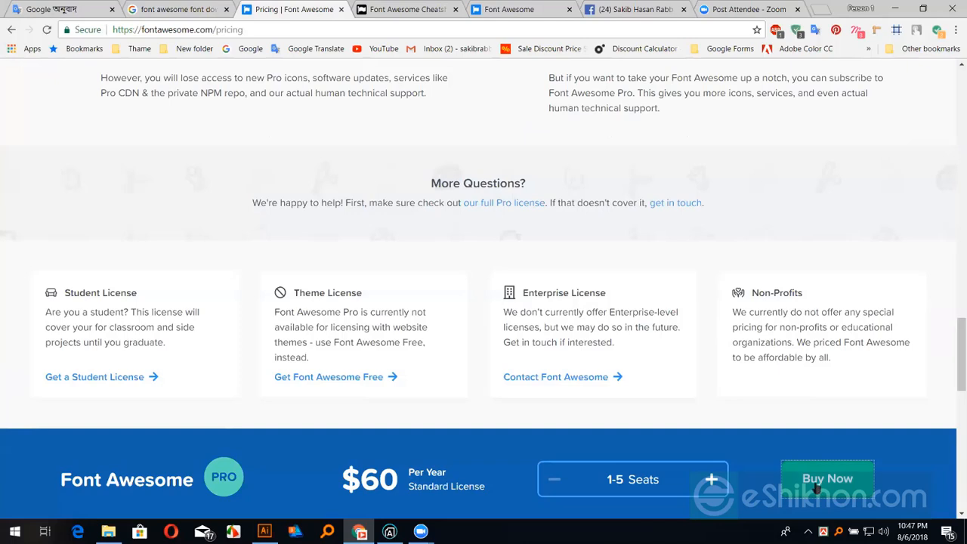